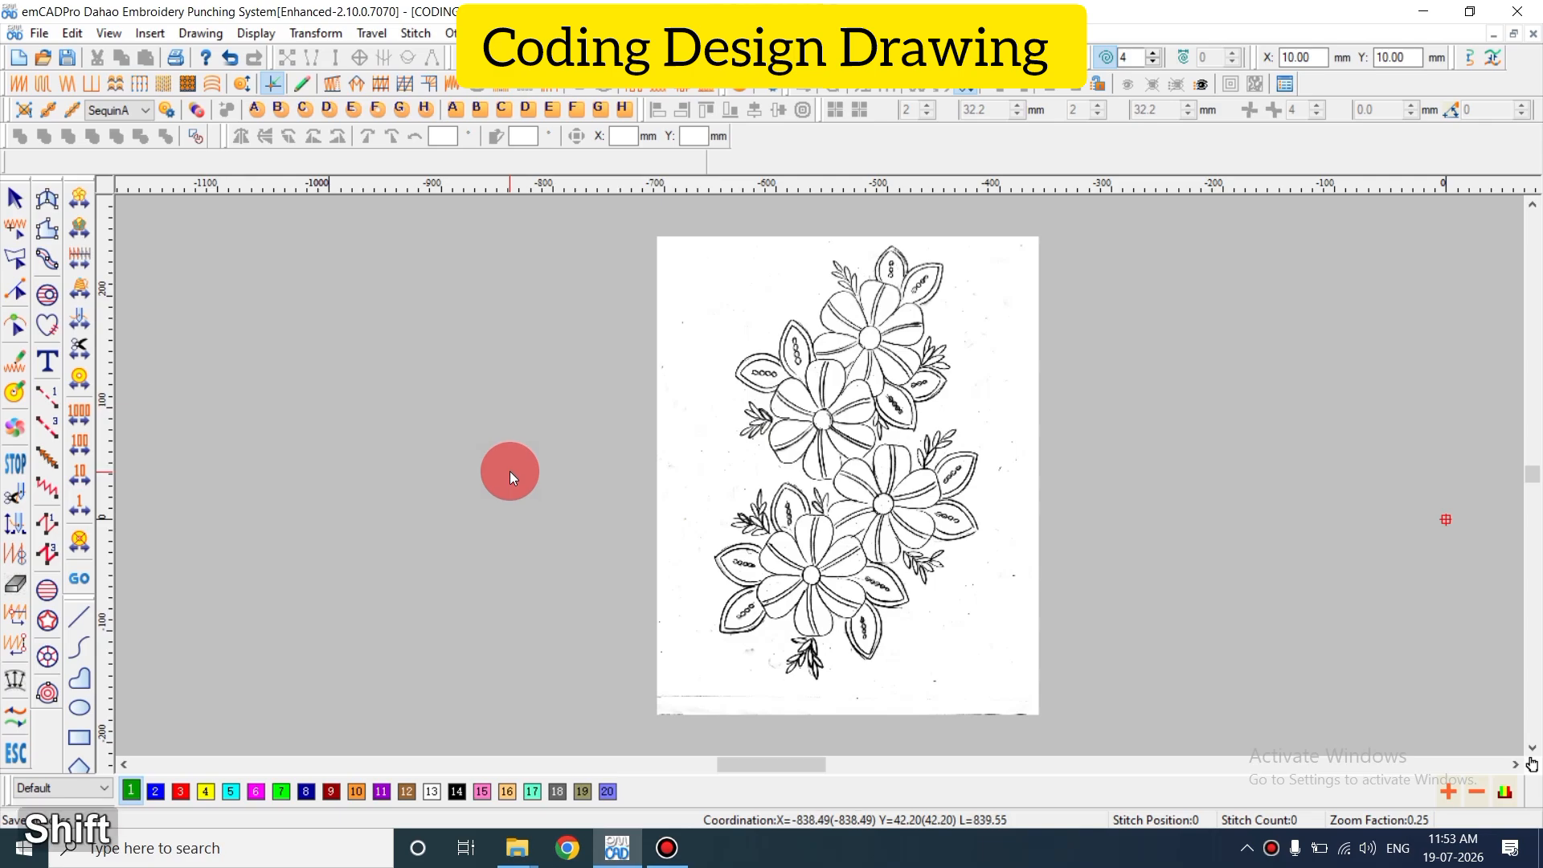
- Examine the upper flowers and leaves of the scanned sketch close up
{"action": "scroll", "coordinate": [509, 471], "scroll_direction": "up", "scroll_amount": 1, "text": "shift"}
{"action": "scroll", "coordinate": [1262, 546], "scroll_direction": "up", "scroll_amount": 3}
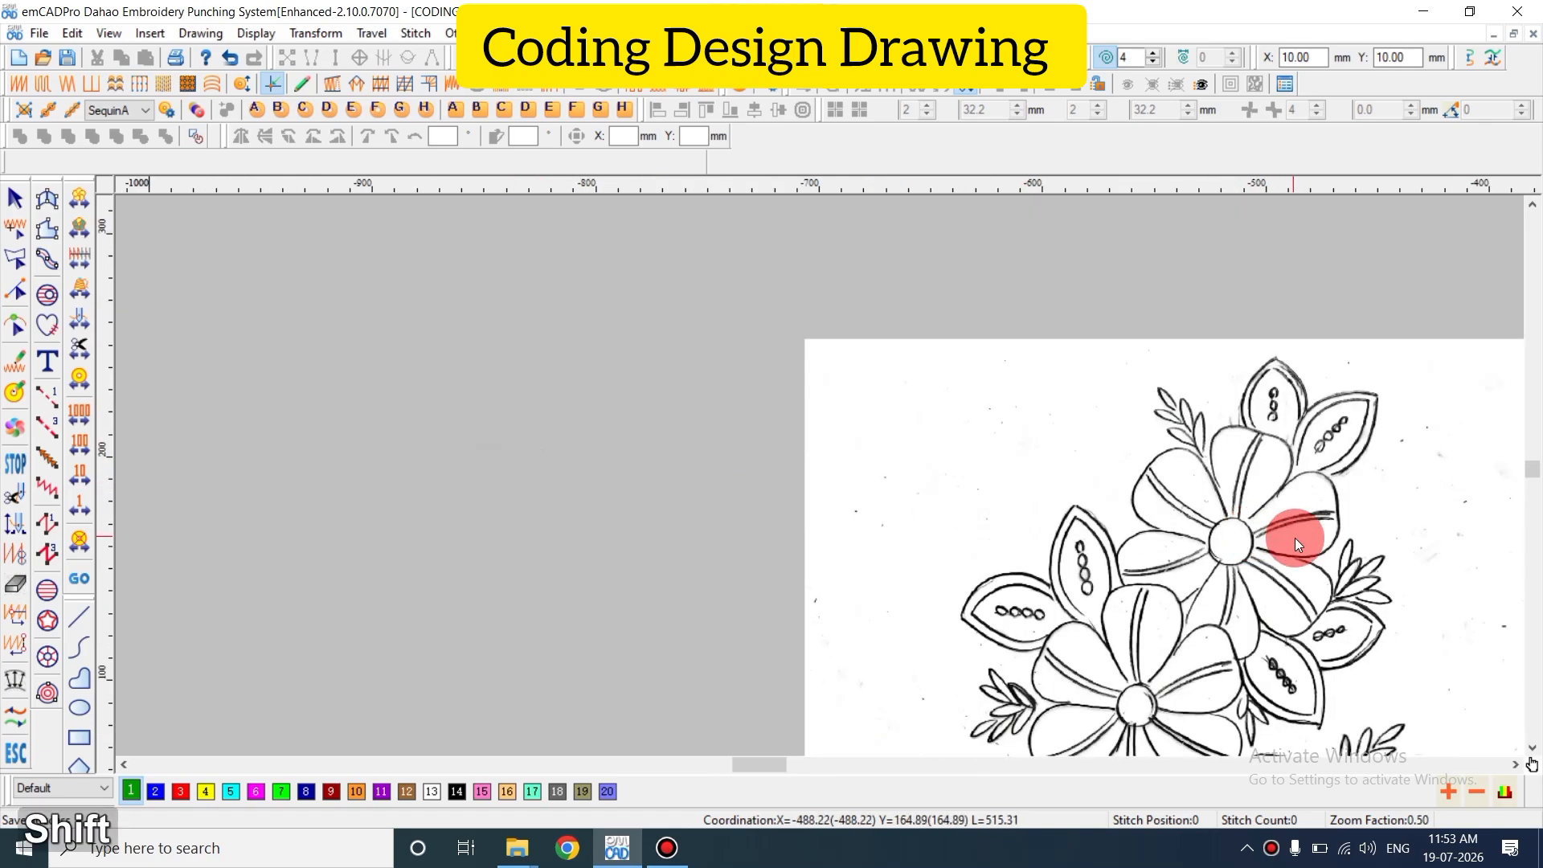
{"action": "scroll", "coordinate": [1290, 523], "scroll_direction": "up", "scroll_amount": 1, "text": "shift"}
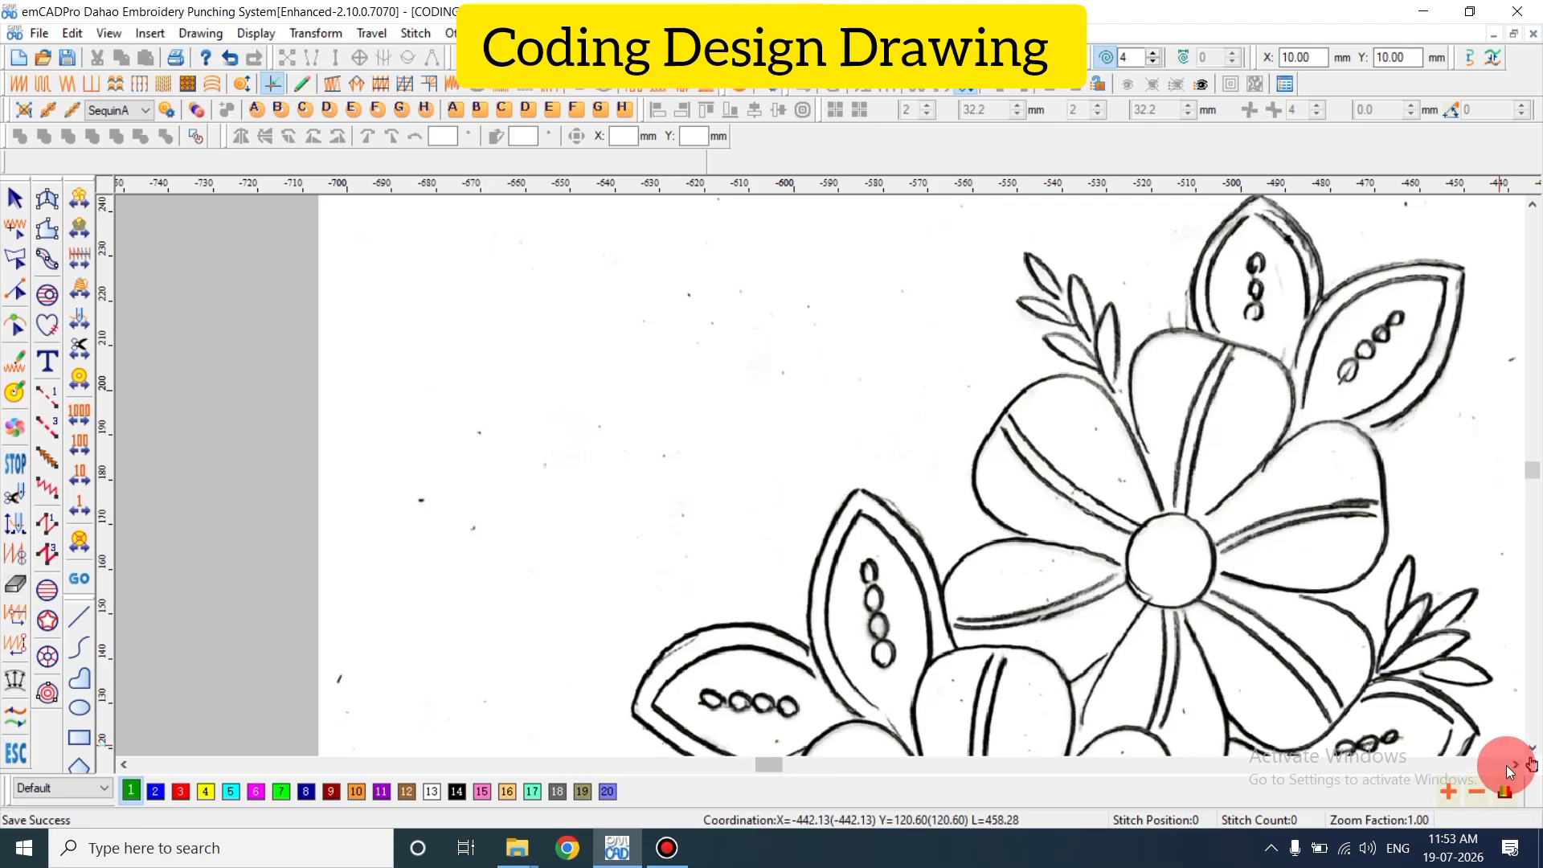
{"action": "left_click", "coordinate": [1515, 765]}
{"action": "left_click", "coordinate": [1512, 765]}
{"action": "left_click", "coordinate": [1512, 765]}
{"action": "key", "text": "shift+z"}
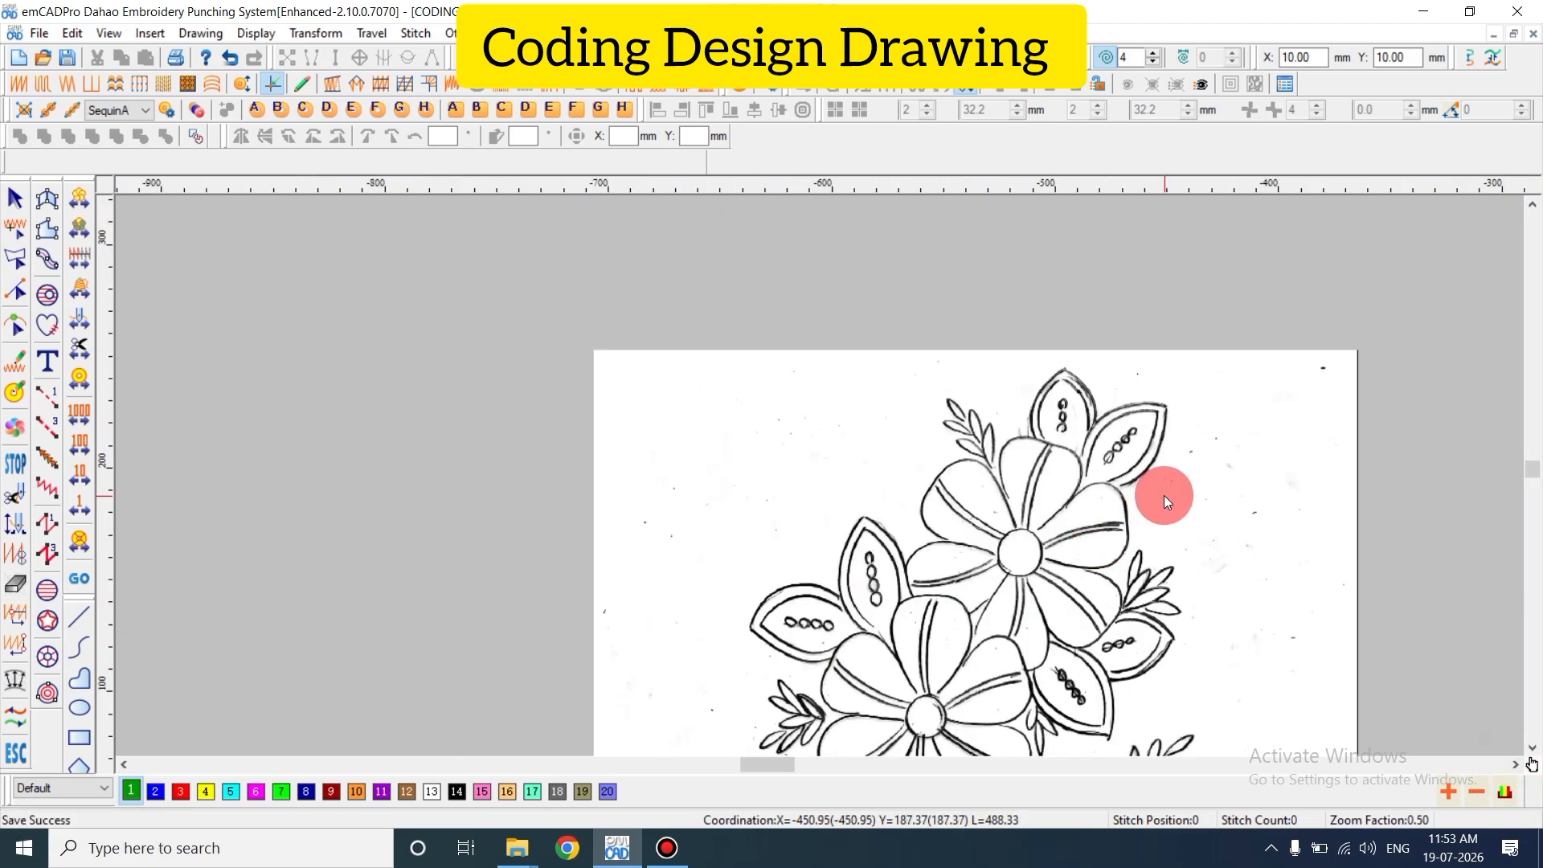
{"action": "scroll", "coordinate": [1157, 491], "scroll_direction": "up", "scroll_amount": 1, "text": "shift"}
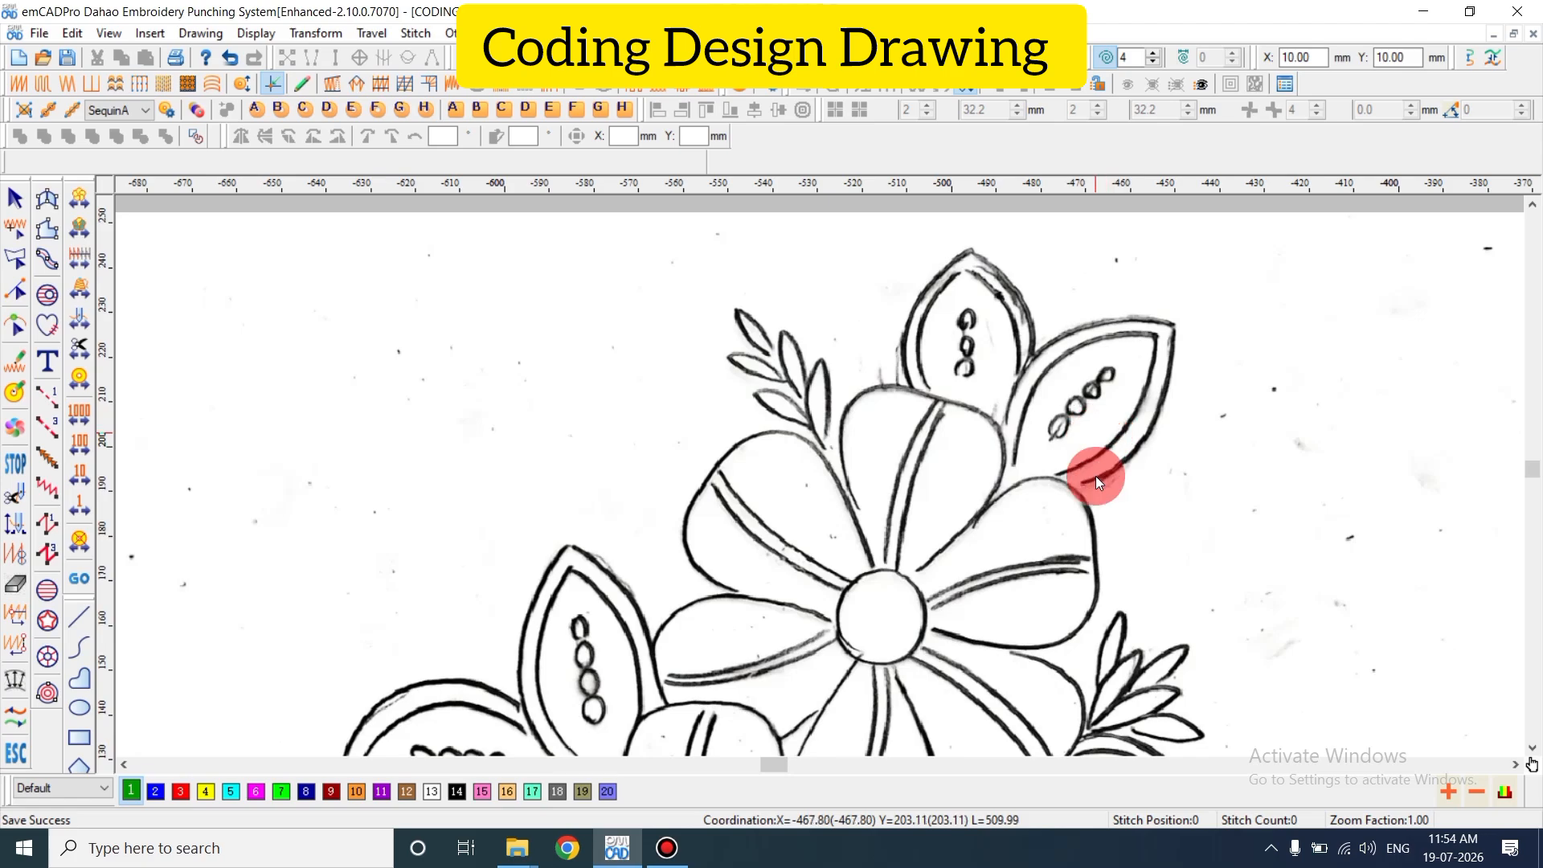
{"action": "key", "text": "shift+z"}
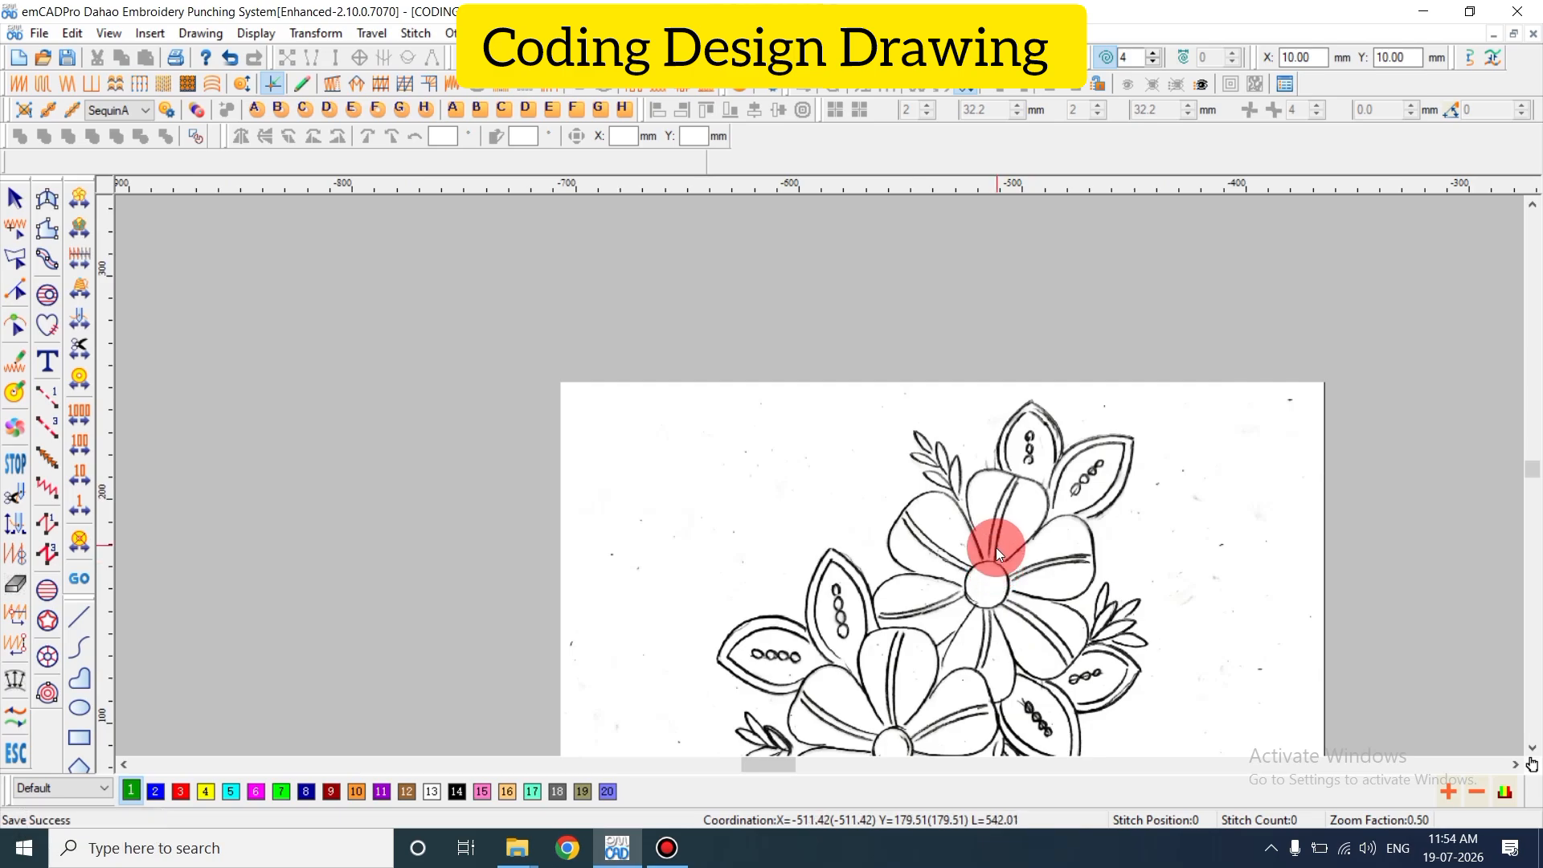
- Trace the inner line of the upright leaf above the top flower as an open stitch curve, from its base over the tip and down
{"action": "key", "text": "z"}
{"action": "key", "text": "z"}
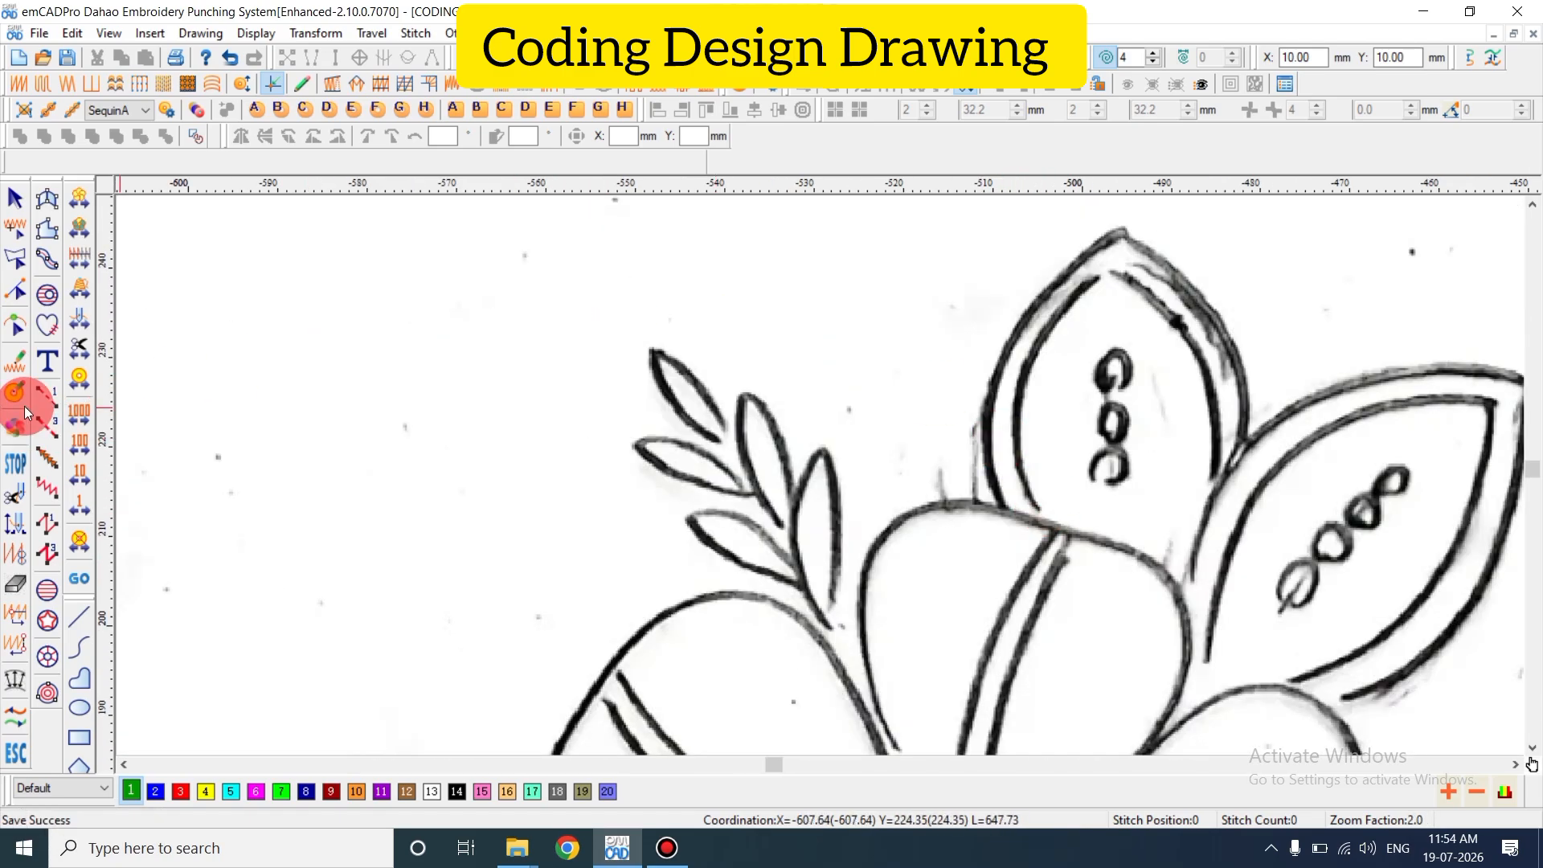
{"action": "left_click", "coordinate": [49, 392]}
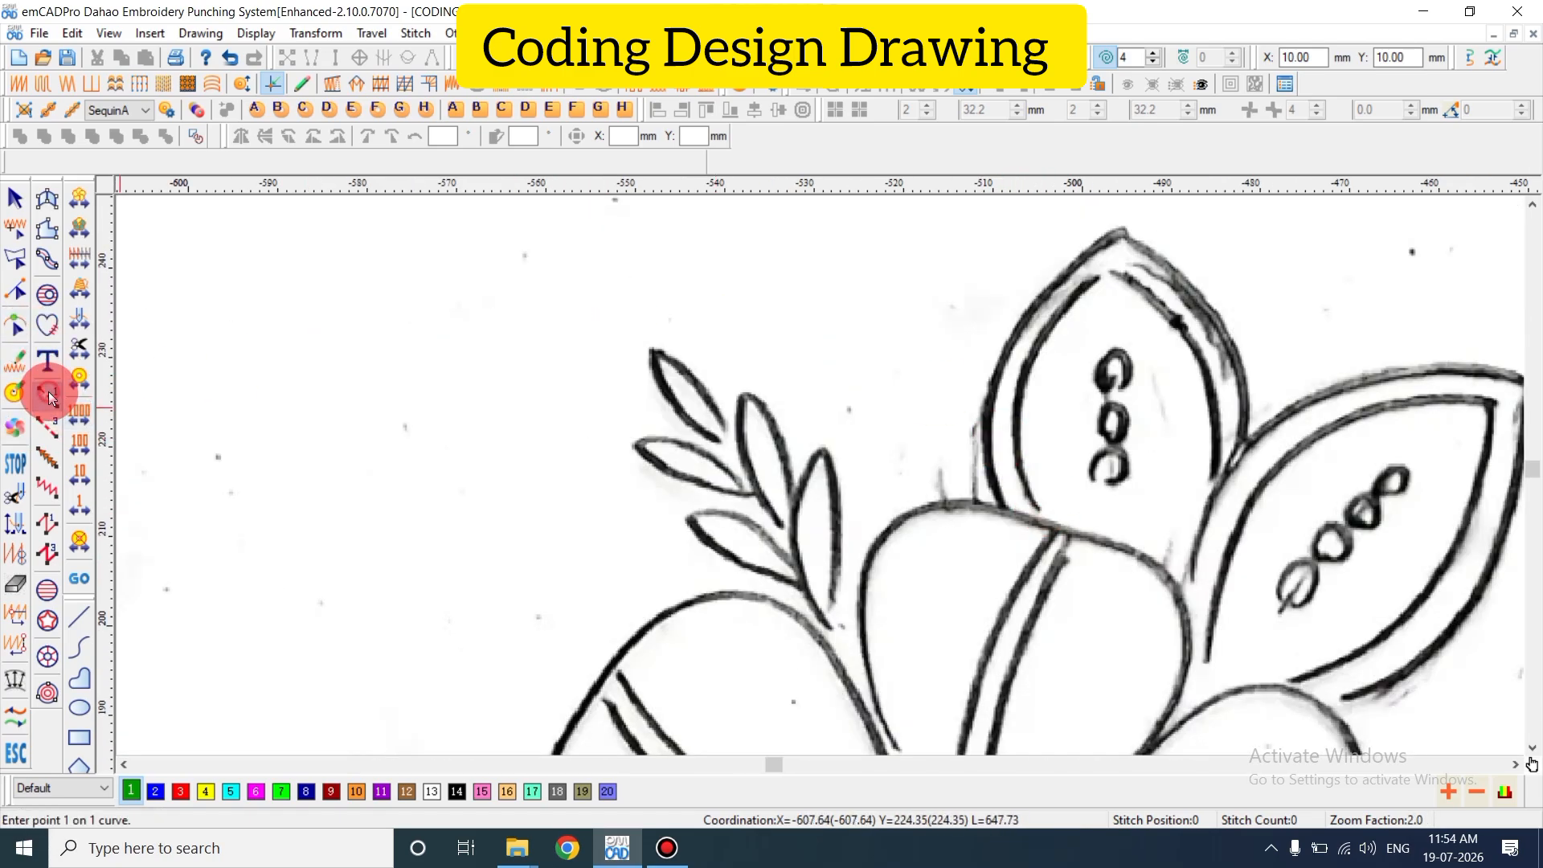
{"action": "left_click", "coordinate": [1051, 519]}
{"action": "left_click", "coordinate": [1018, 424]}
{"action": "left_click", "coordinate": [1054, 312]}
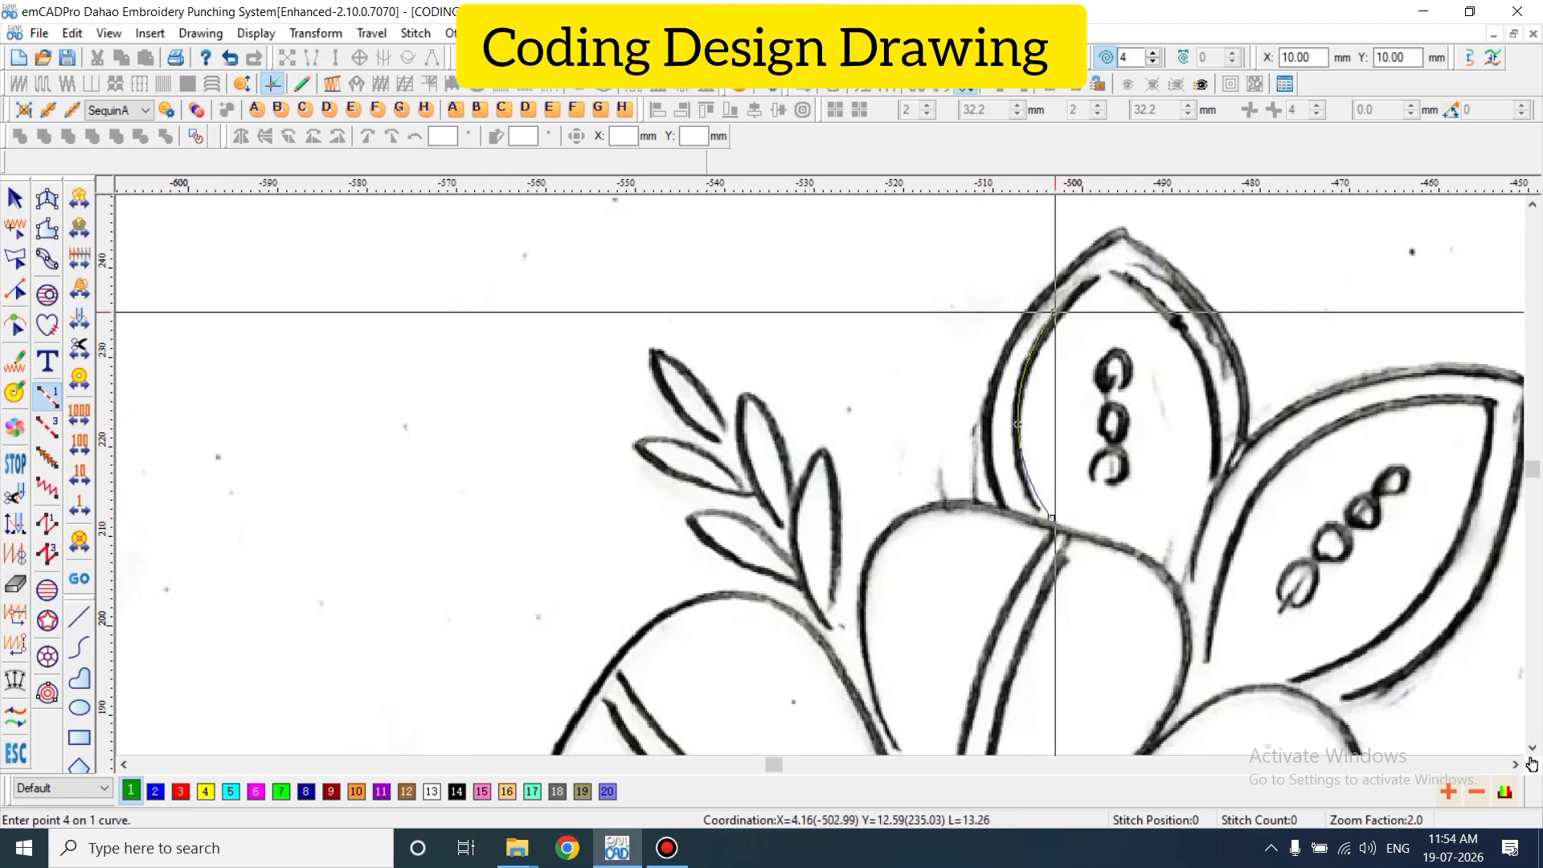
{"action": "left_click", "coordinate": [1112, 269]}
{"action": "left_click", "coordinate": [1190, 344]}
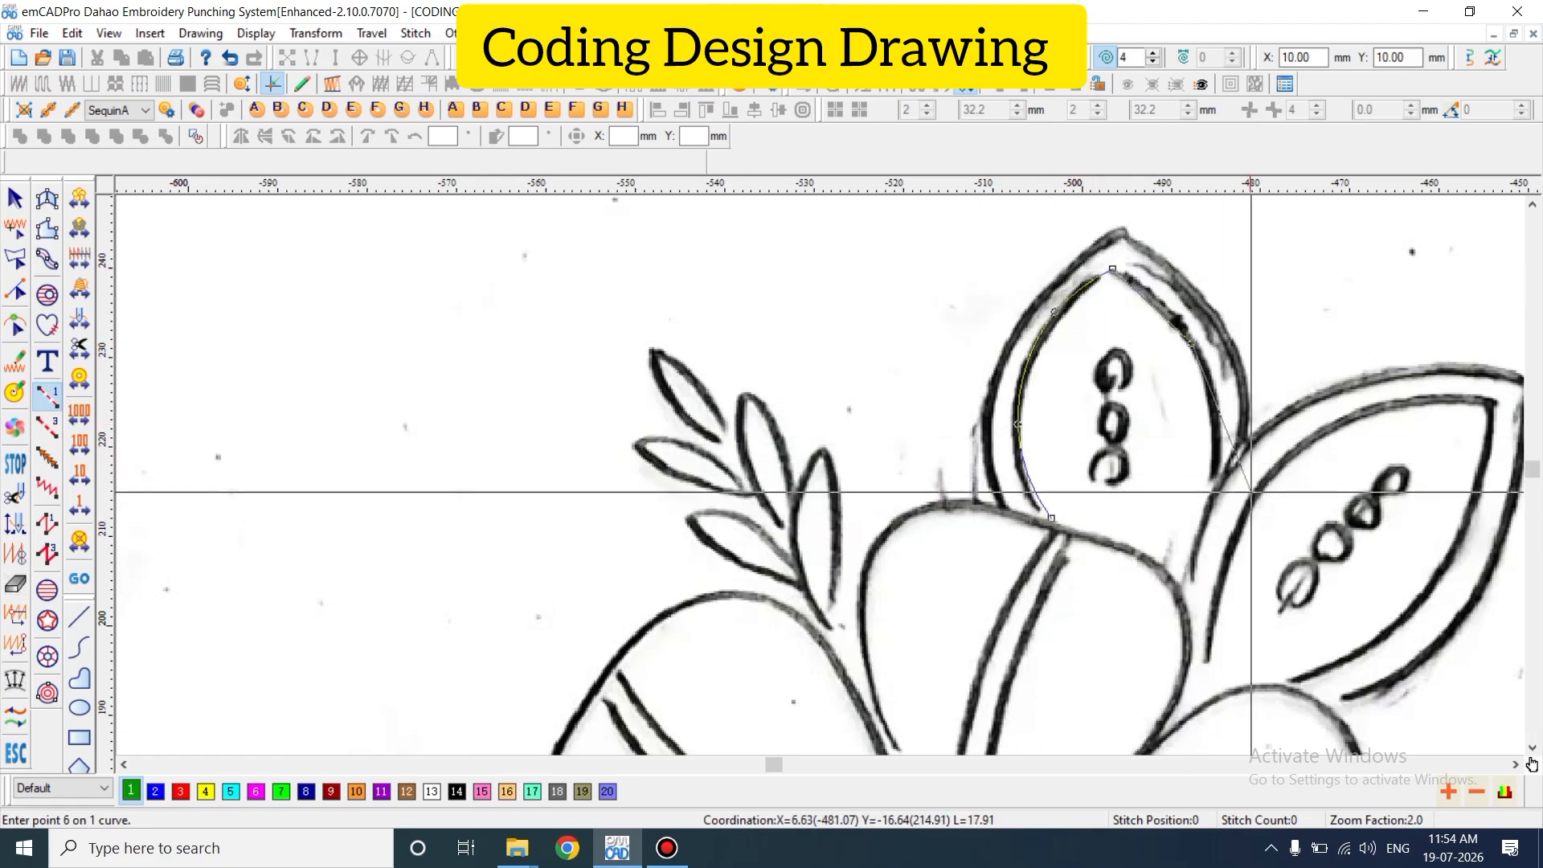
{"action": "left_click", "coordinate": [1213, 492]}
{"action": "left_click", "coordinate": [1179, 596]}
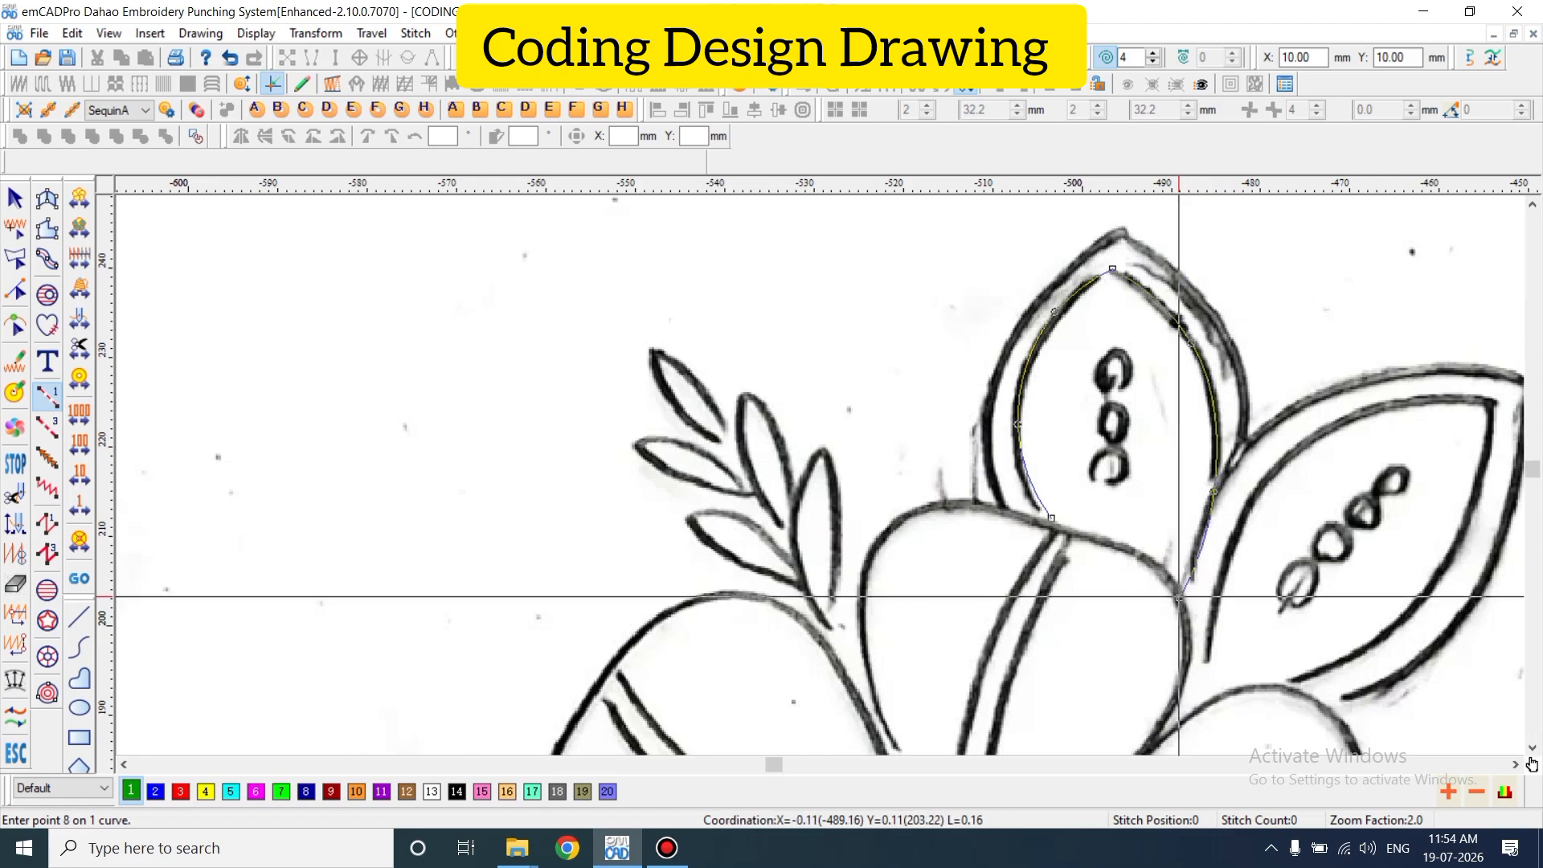
{"action": "key", "text": "Return"}
{"action": "key", "text": "Escape"}
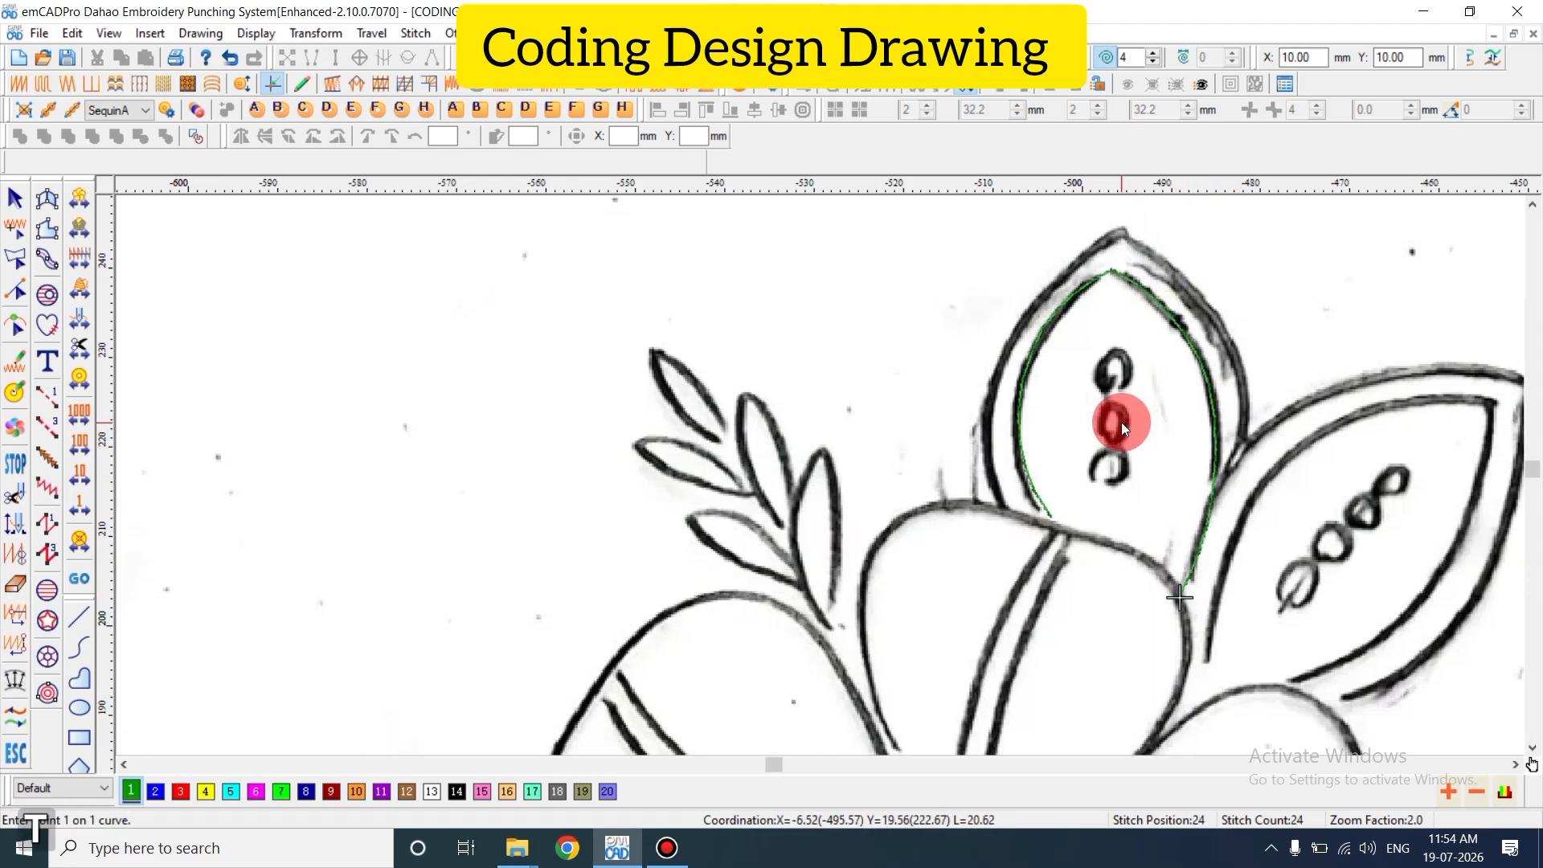
- Delete the stitch curve traced along the inner line of the upright leaf
{"action": "key", "text": "z"}
{"action": "key", "text": "shift+z"}
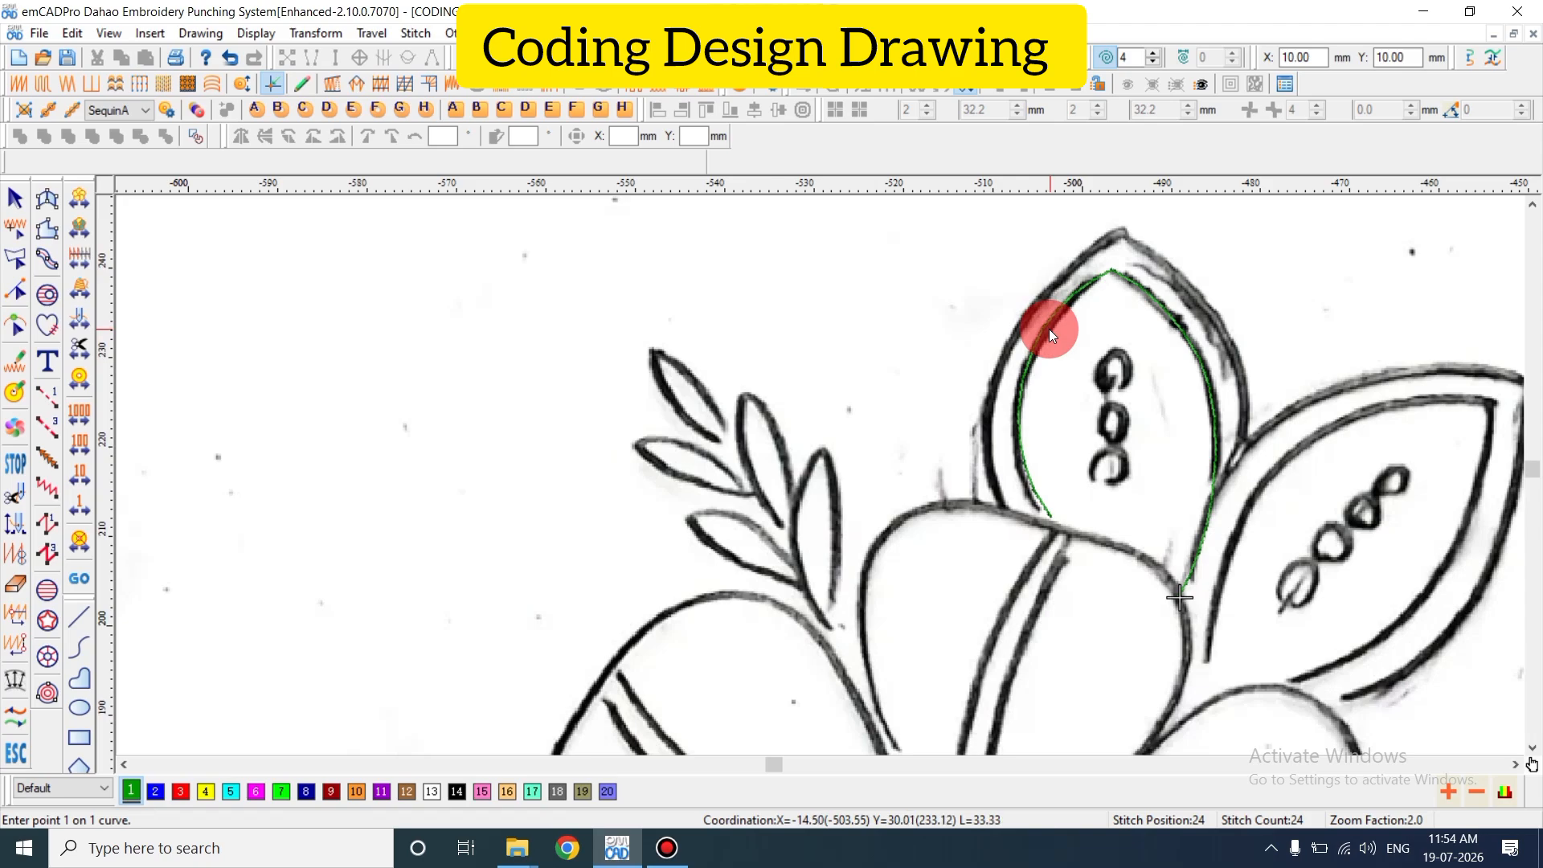
{"action": "left_click", "coordinate": [1049, 330]}
{"action": "key", "text": "Delete"}
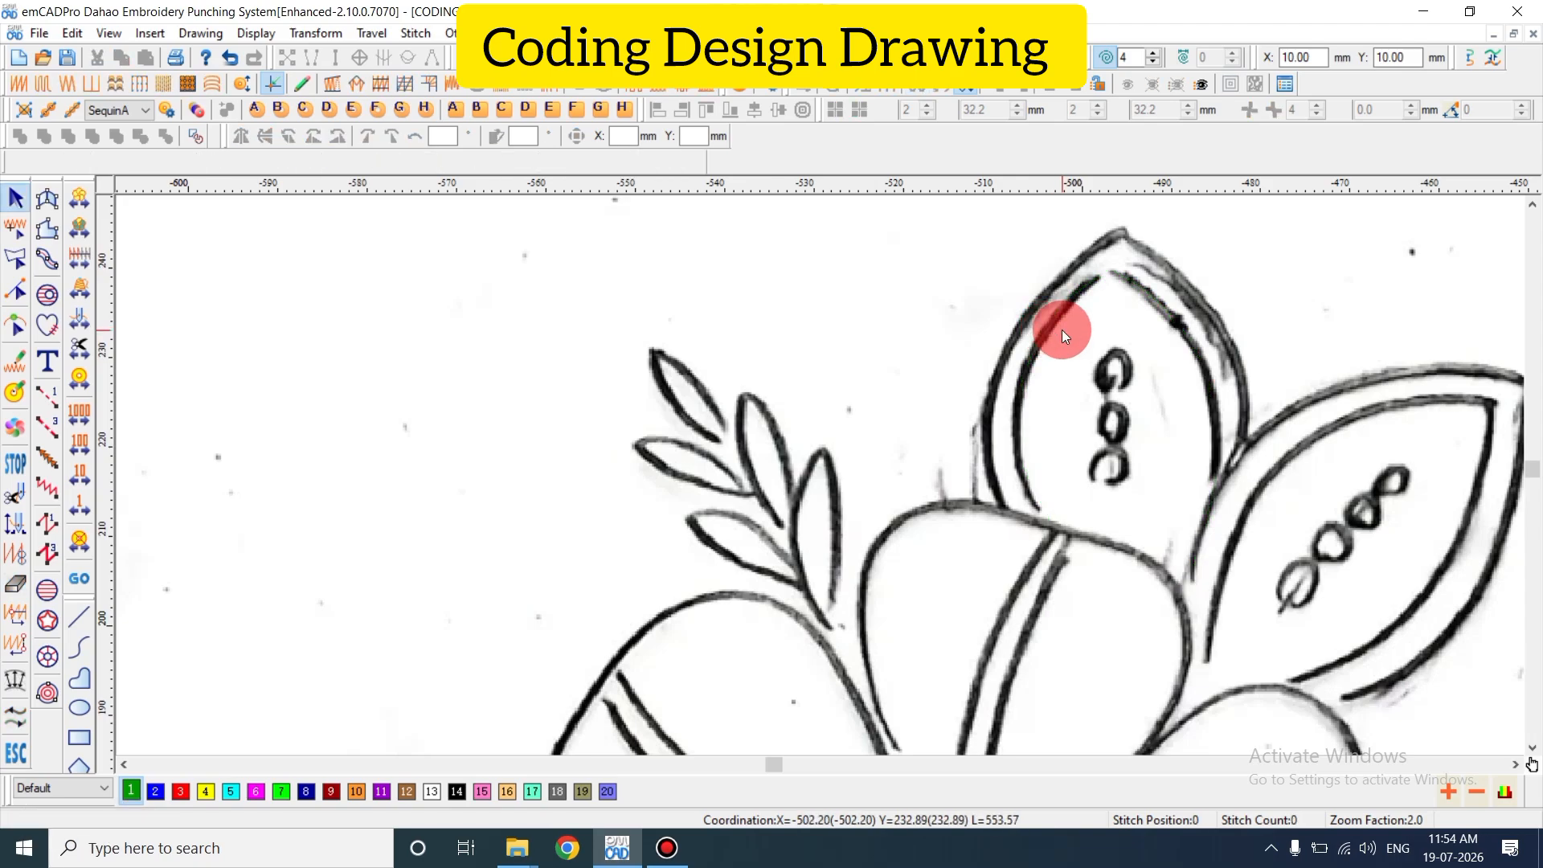
- Trace the slanted leaf at the top flower's upper right as a closed stitch curve about 37 × 37 mm, between its double outlines
{"action": "left_click", "coordinate": [50, 398]}
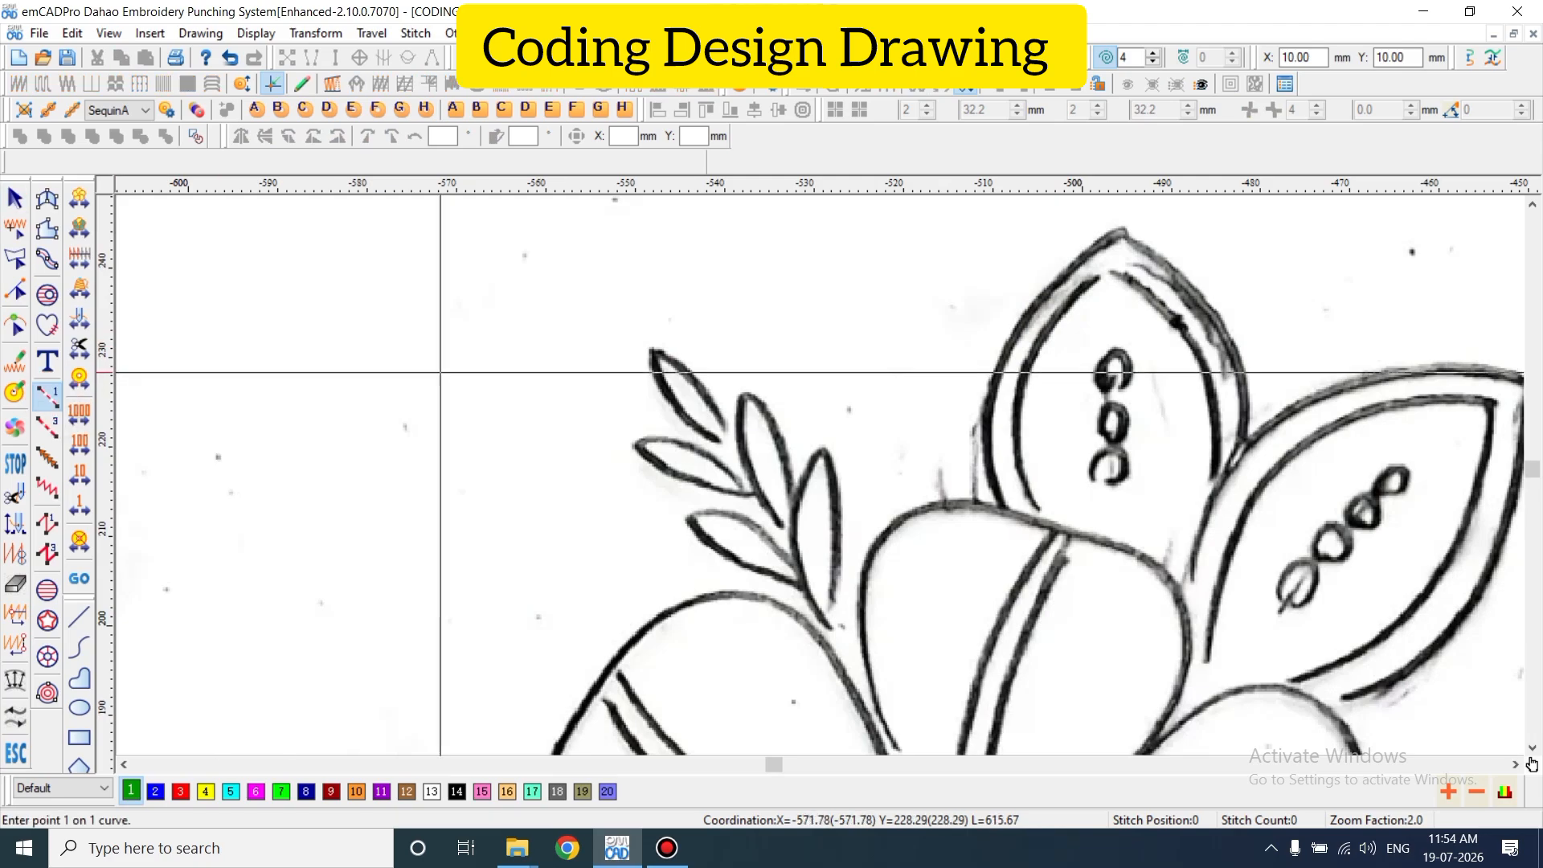
{"action": "scroll", "coordinate": [1130, 520], "scroll_direction": "down", "scroll_amount": 5}
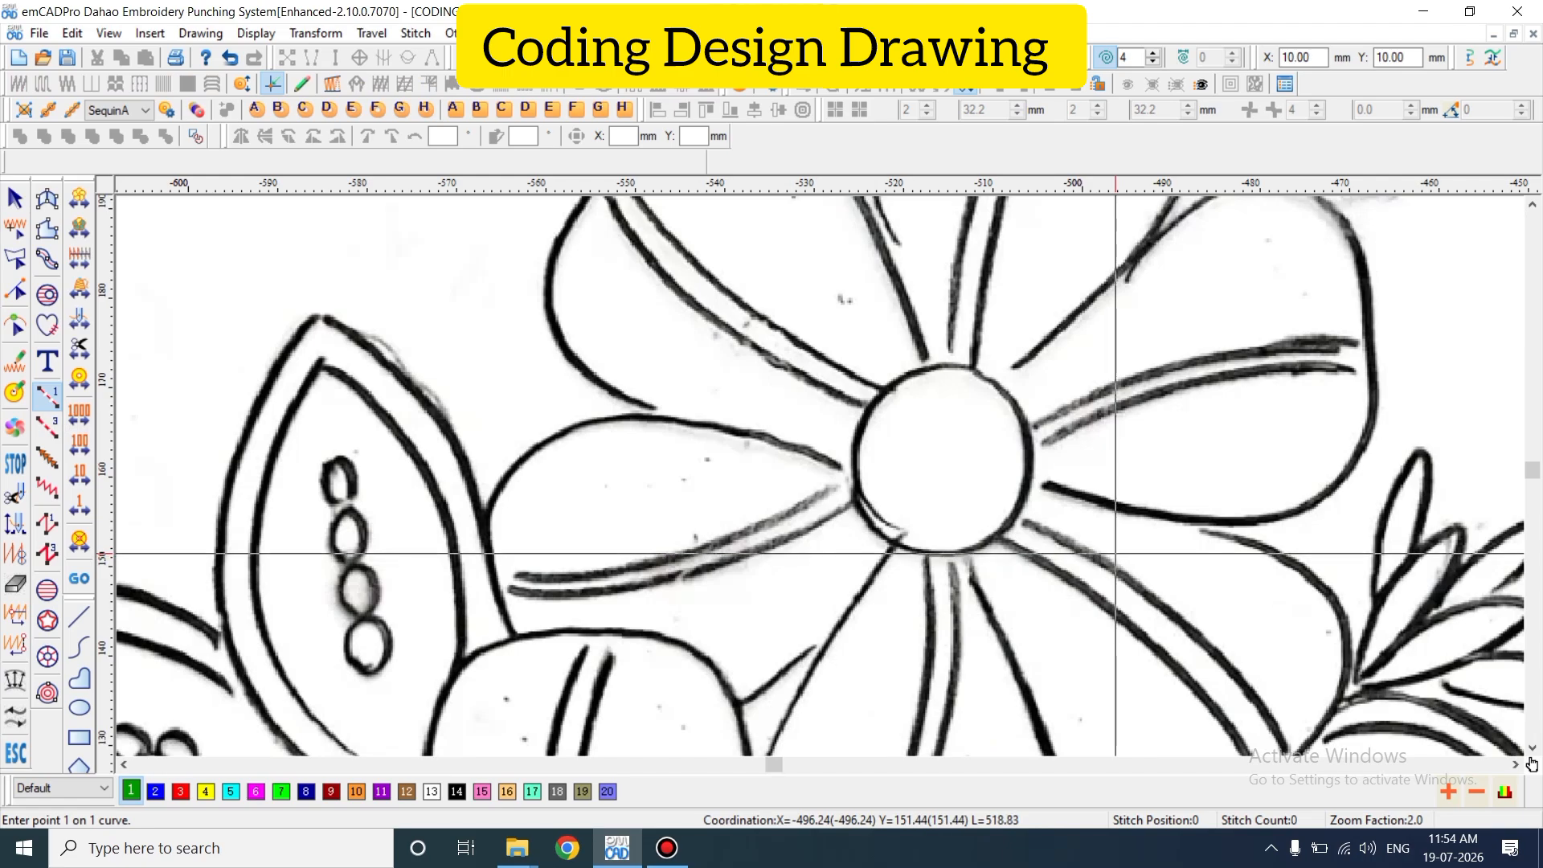
{"action": "scroll", "coordinate": [1115, 556], "scroll_direction": "up", "scroll_amount": 3}
{"action": "scroll", "coordinate": [1115, 554], "scroll_direction": "up", "scroll_amount": 3}
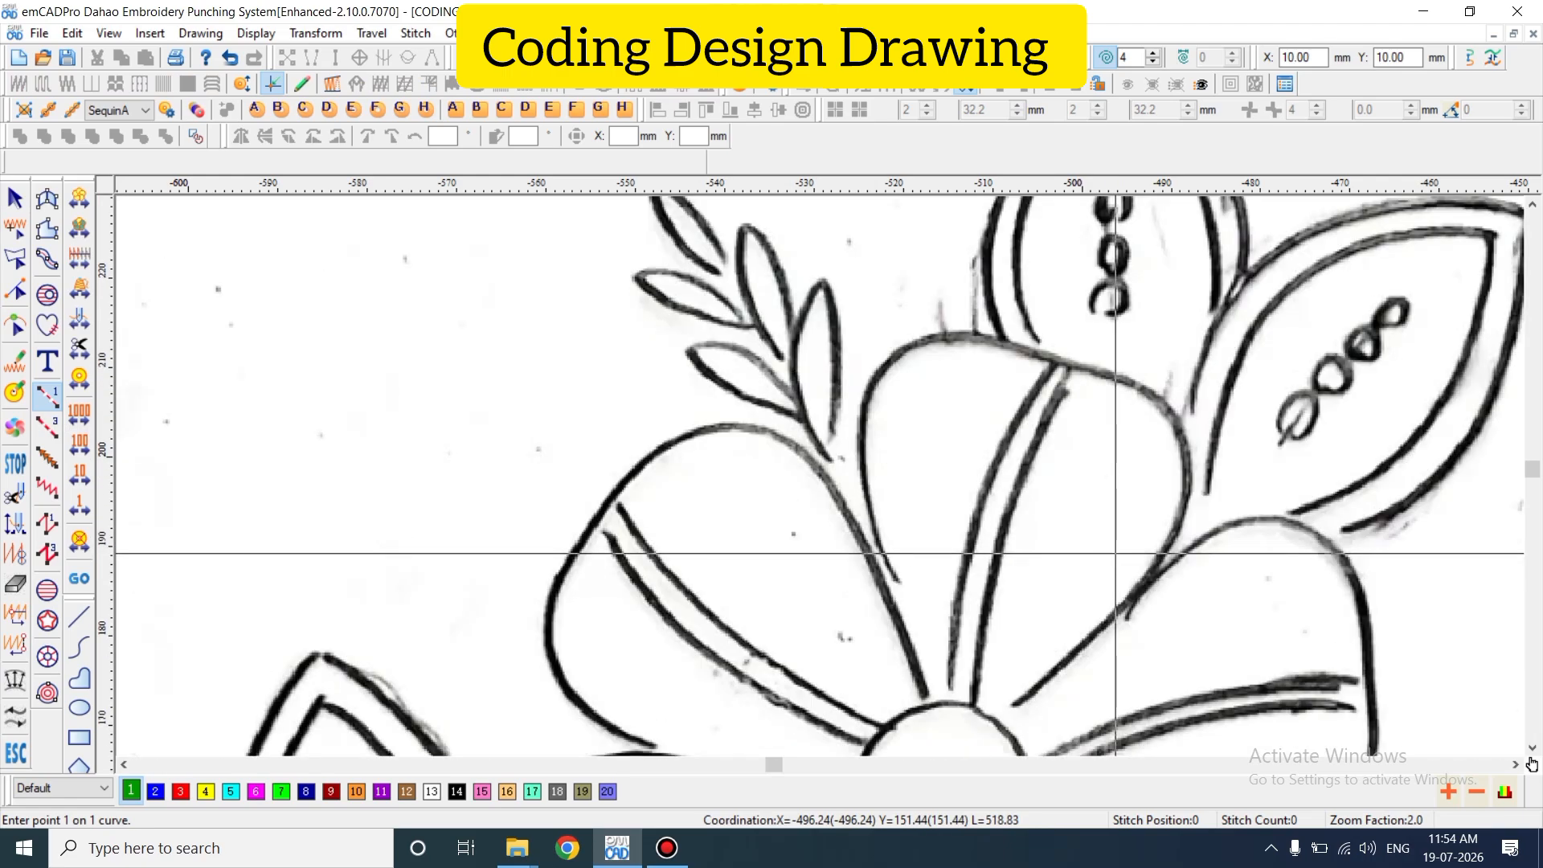
{"action": "key", "text": "shift+z"}
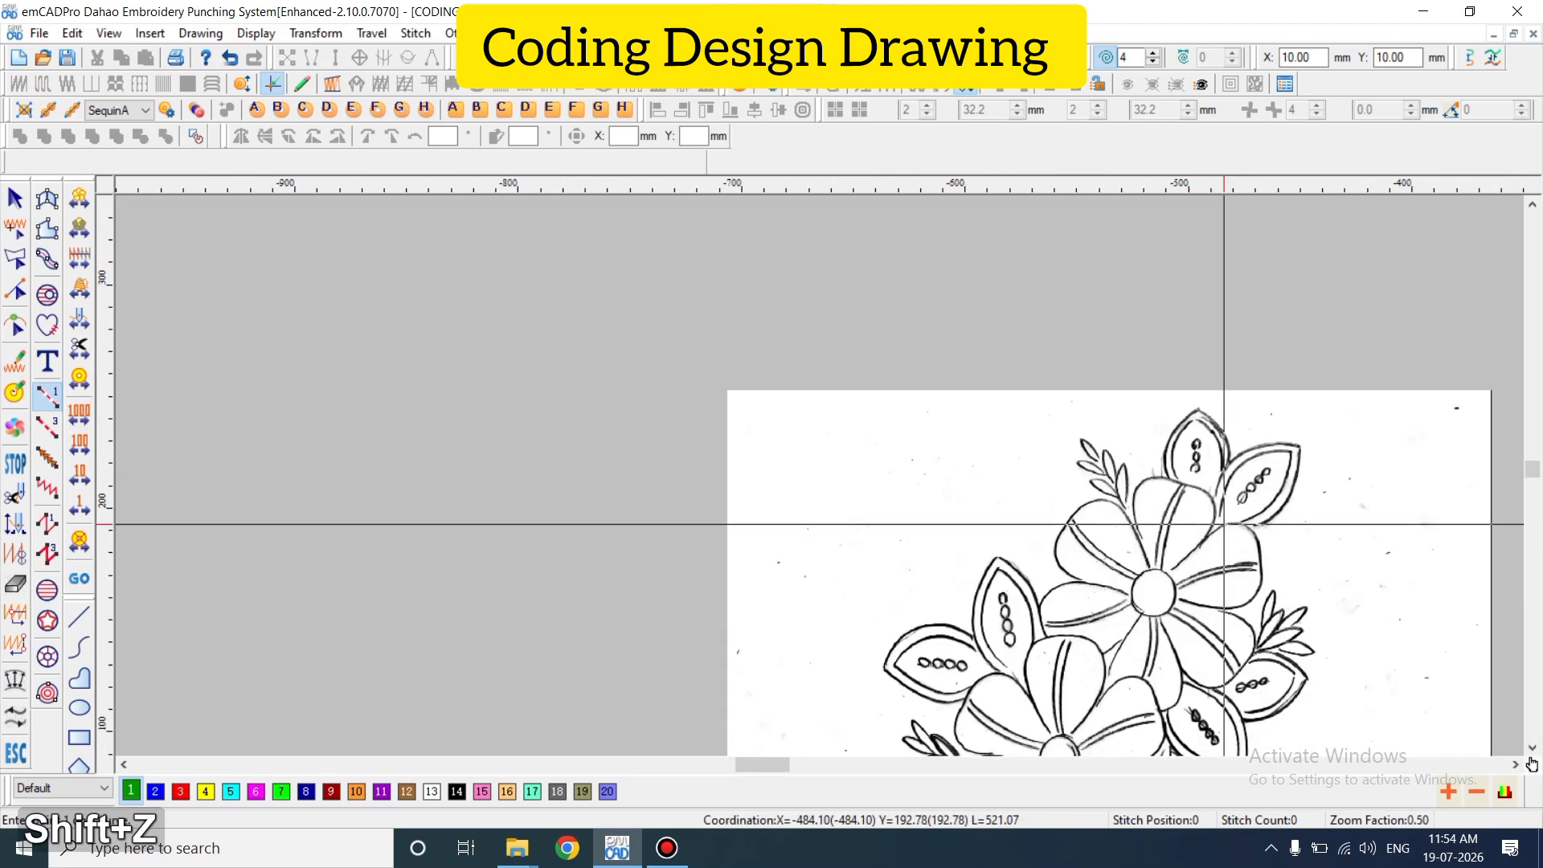
{"action": "scroll", "coordinate": [1224, 524], "scroll_direction": "up", "scroll_amount": 2}
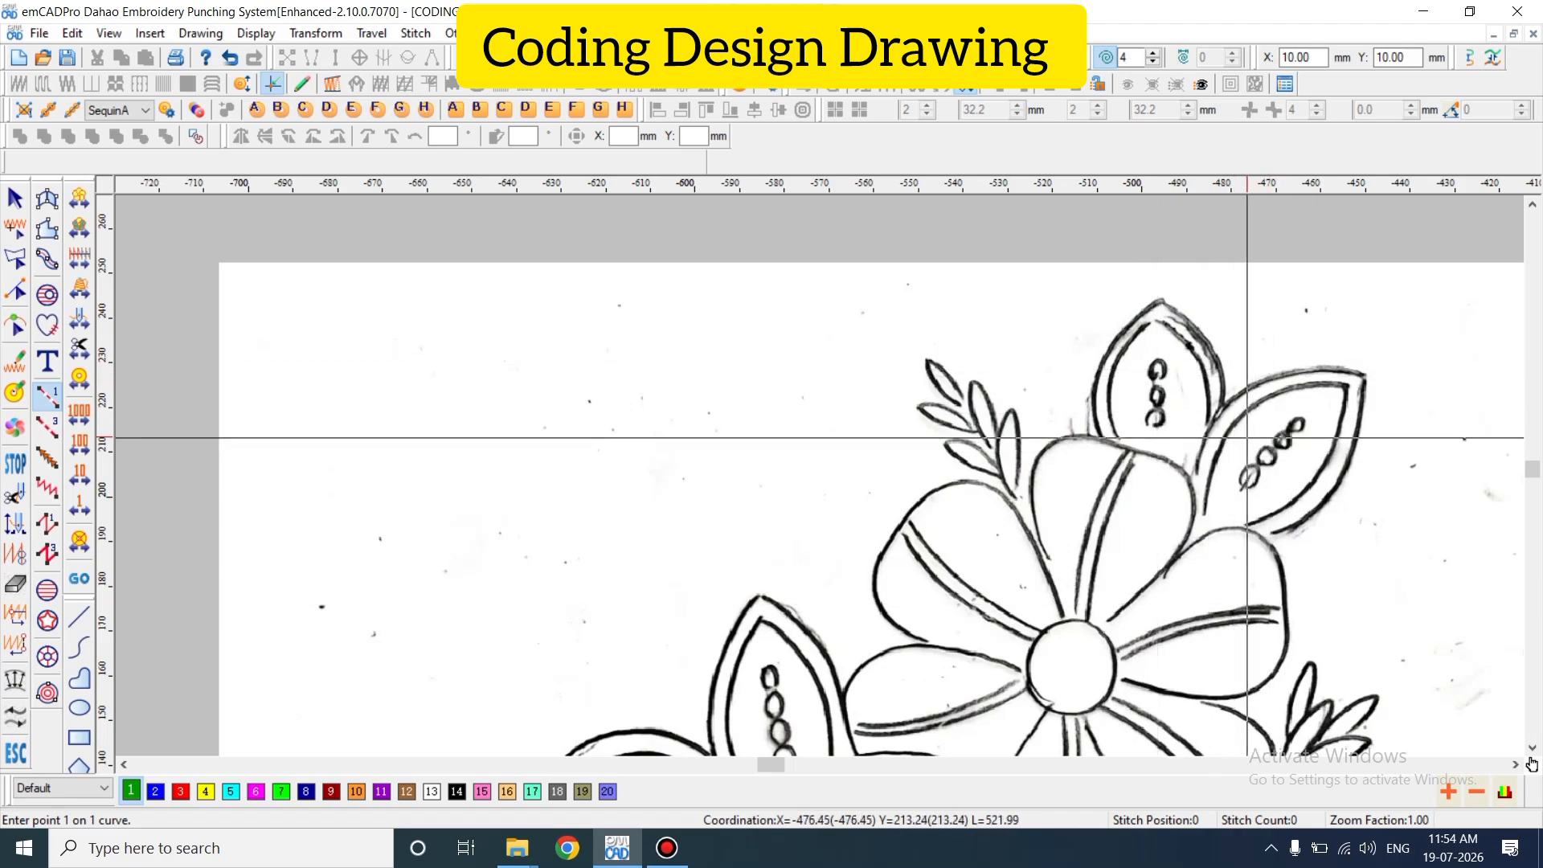
{"action": "key", "text": "z"}
{"action": "key", "text": "shift+z"}
{"action": "key", "text": "z"}
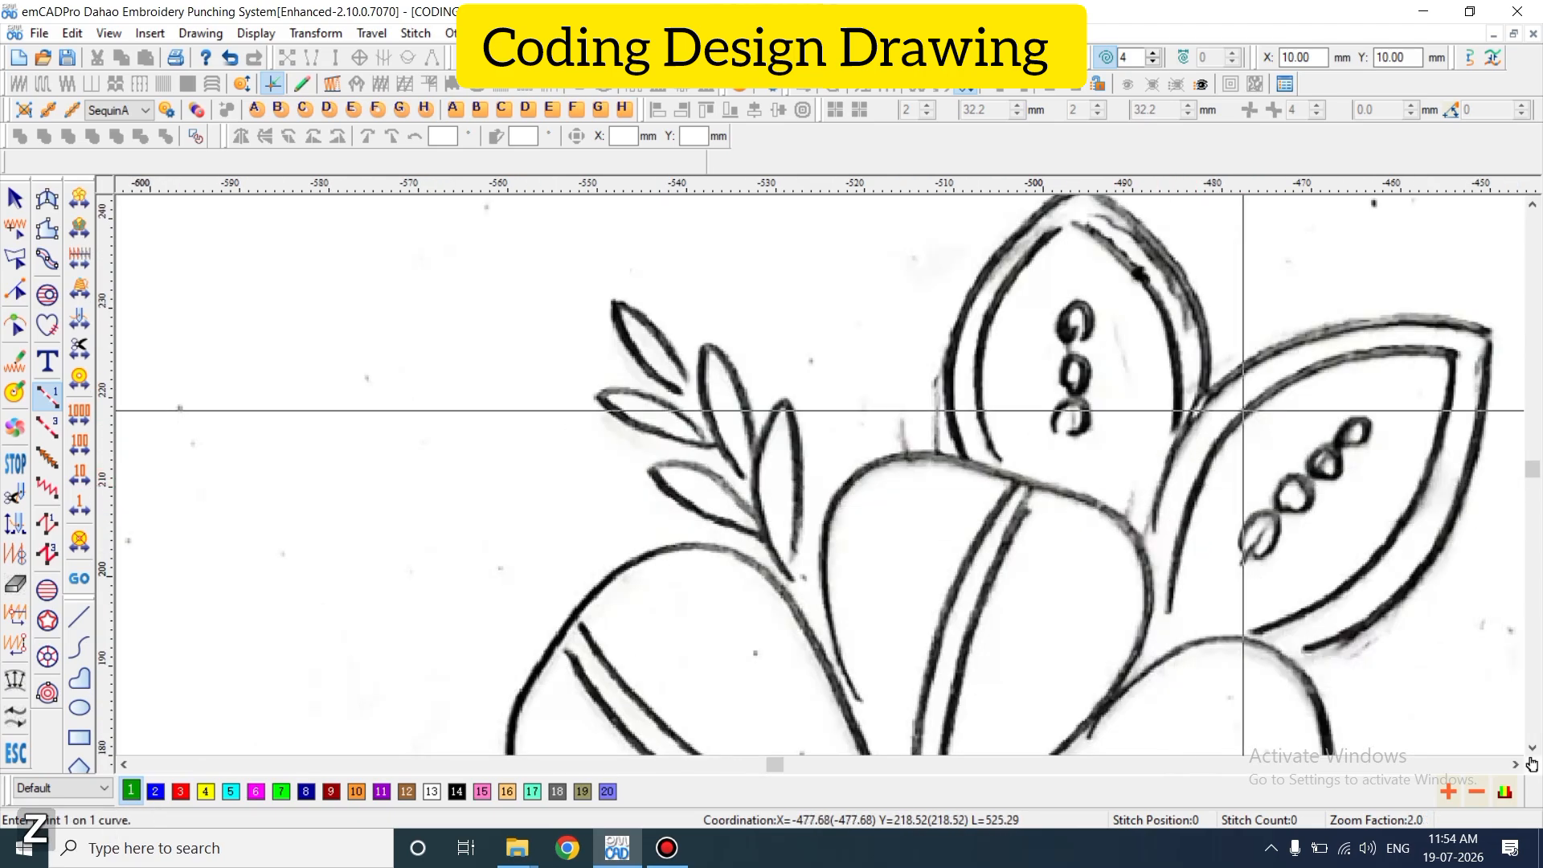
{"action": "key", "text": "z"}
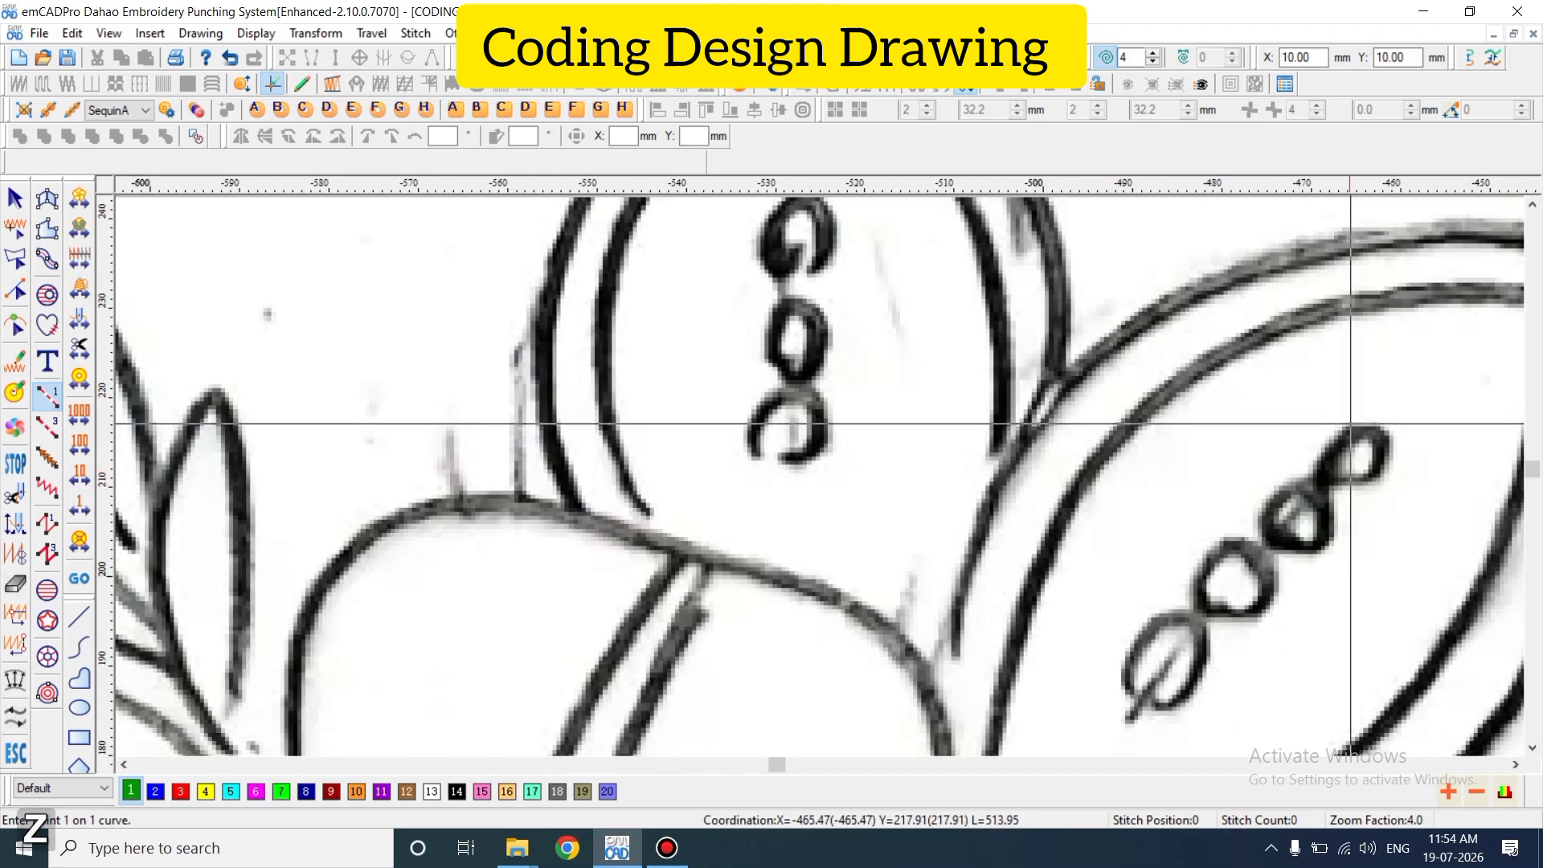
{"action": "key", "text": "shift+z"}
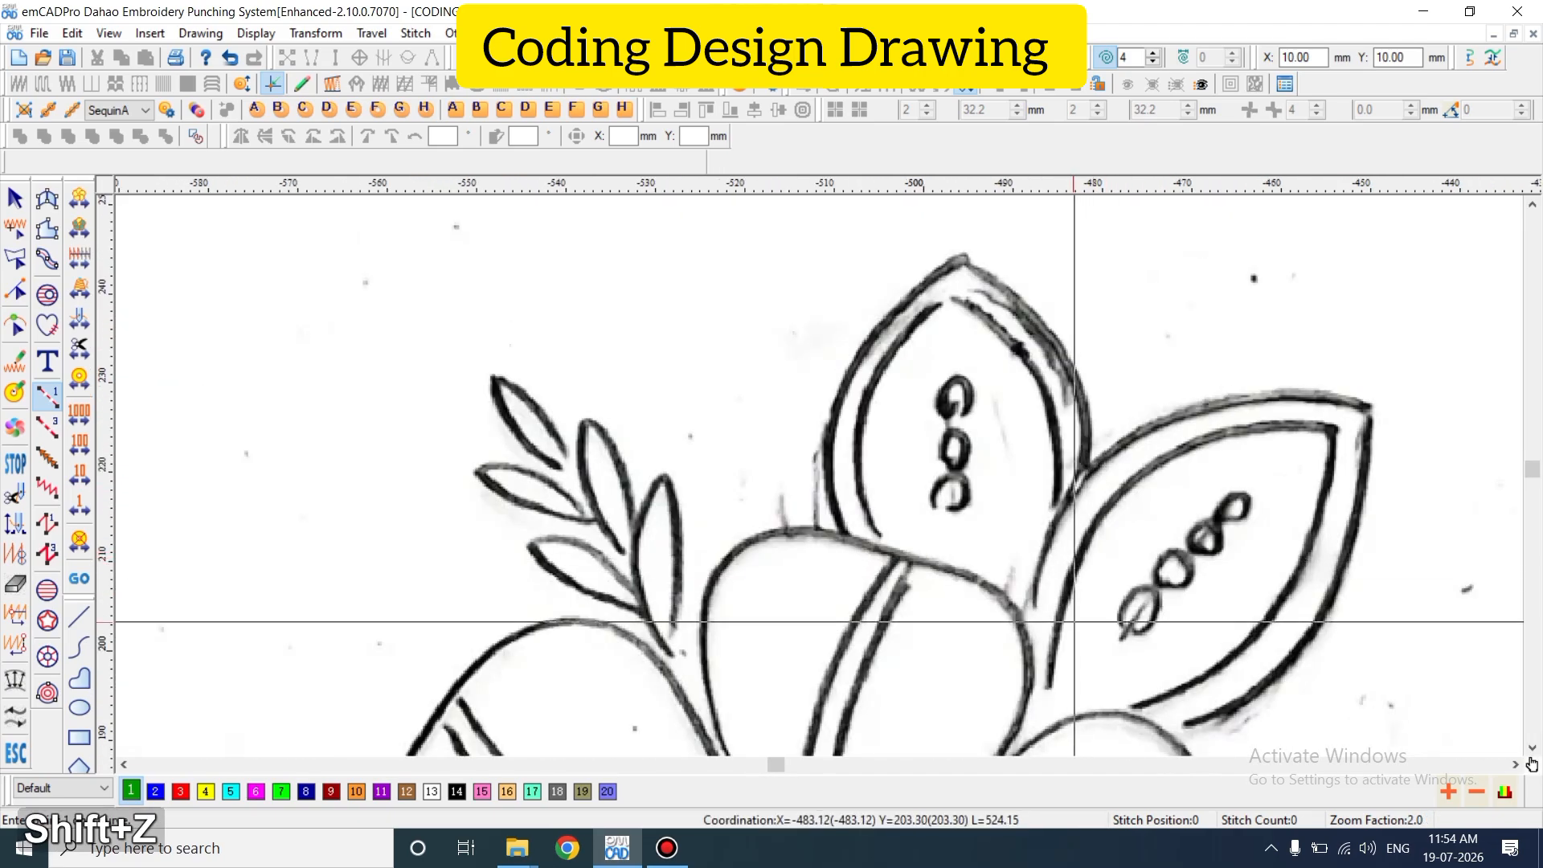
{"action": "left_click", "coordinate": [1024, 736]}
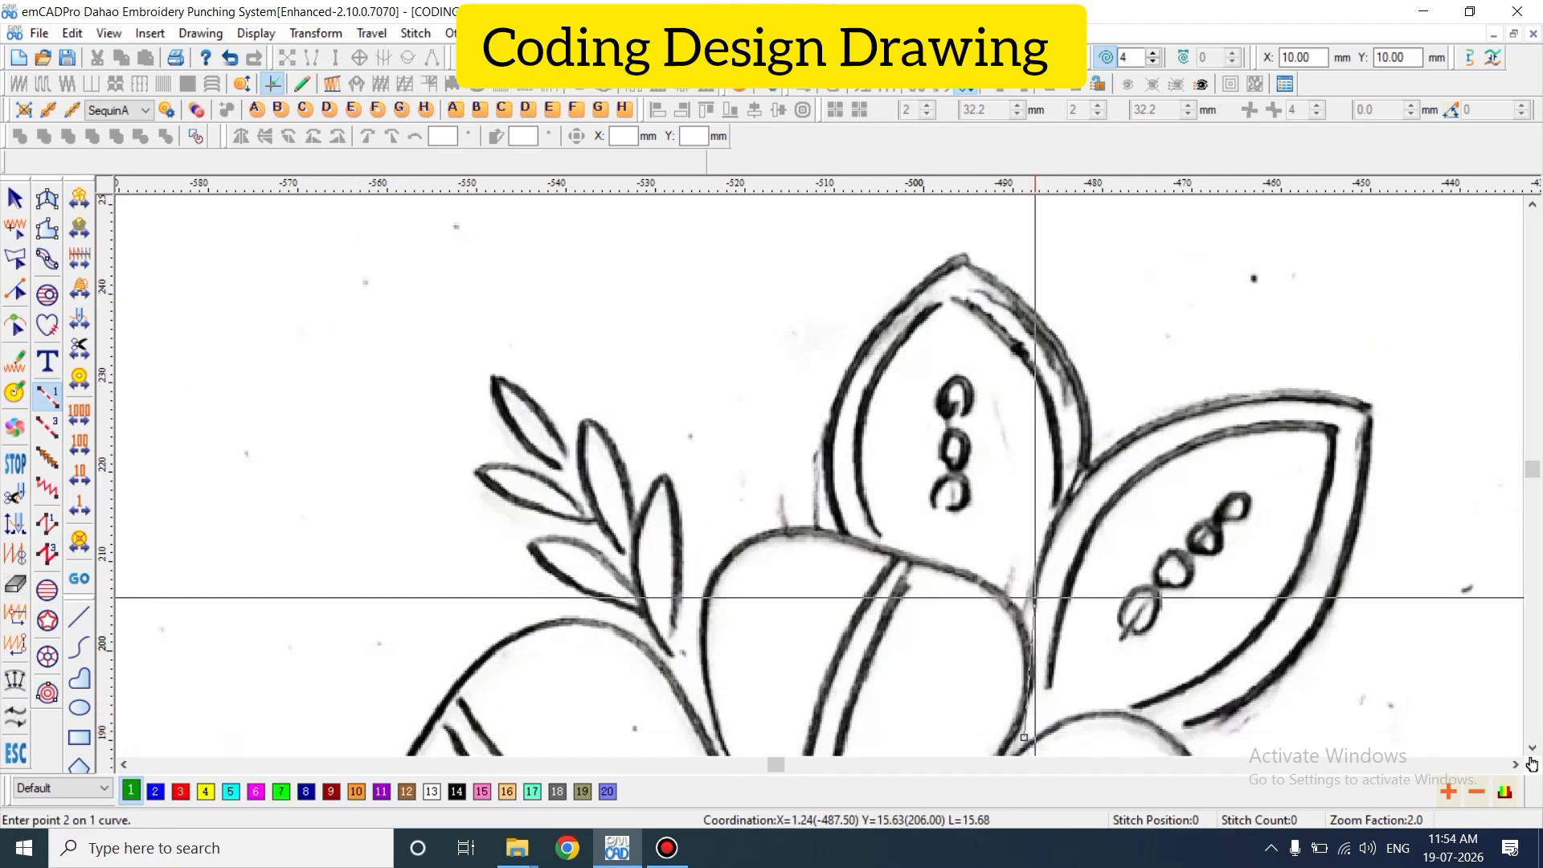
{"action": "left_click", "coordinate": [1058, 545]}
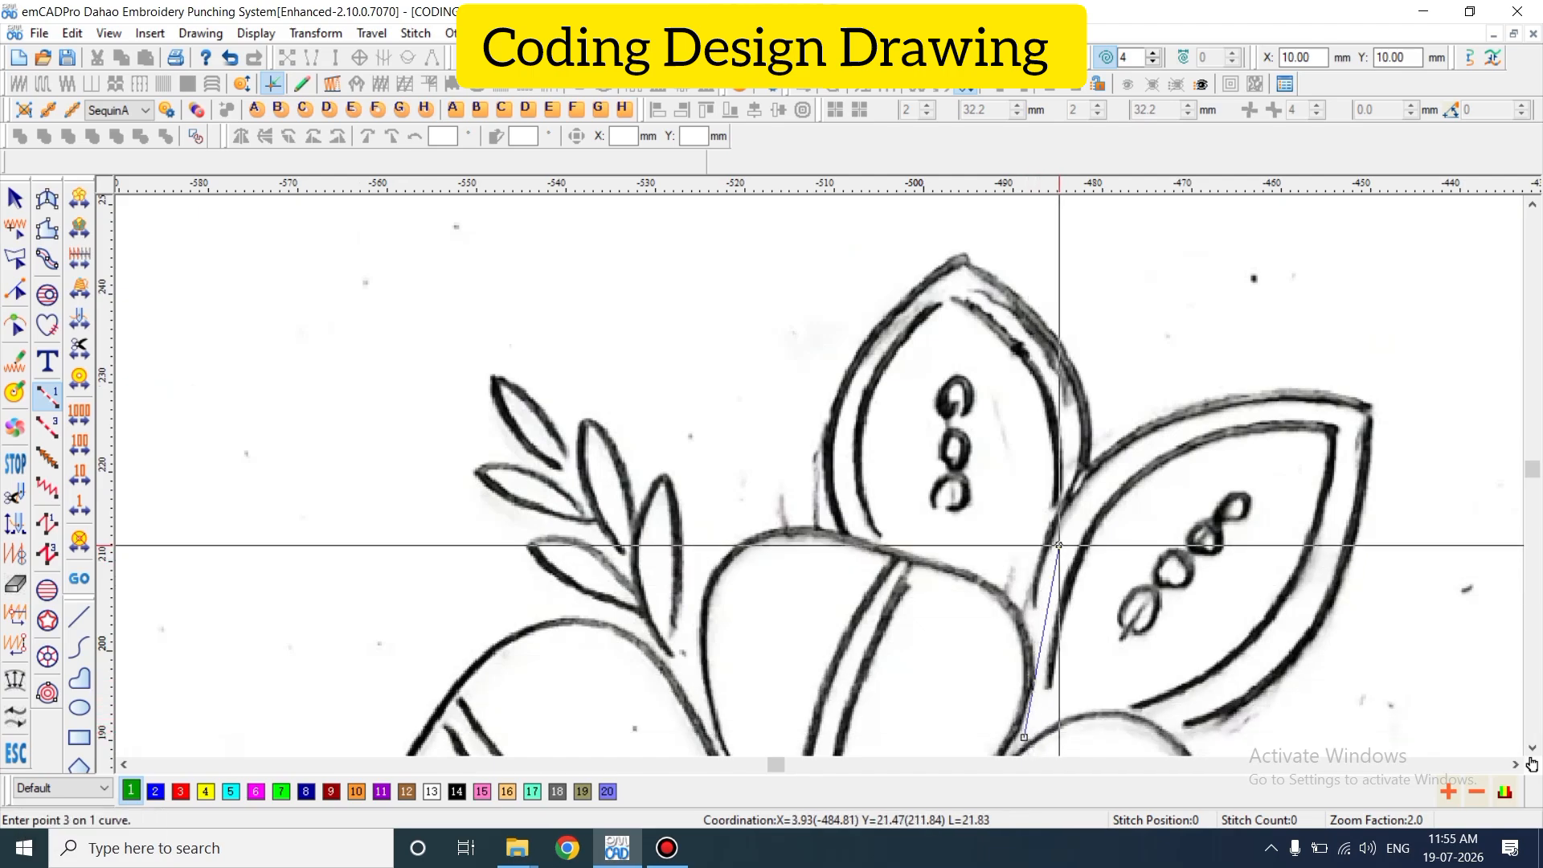
{"action": "left_click", "coordinate": [1170, 433]}
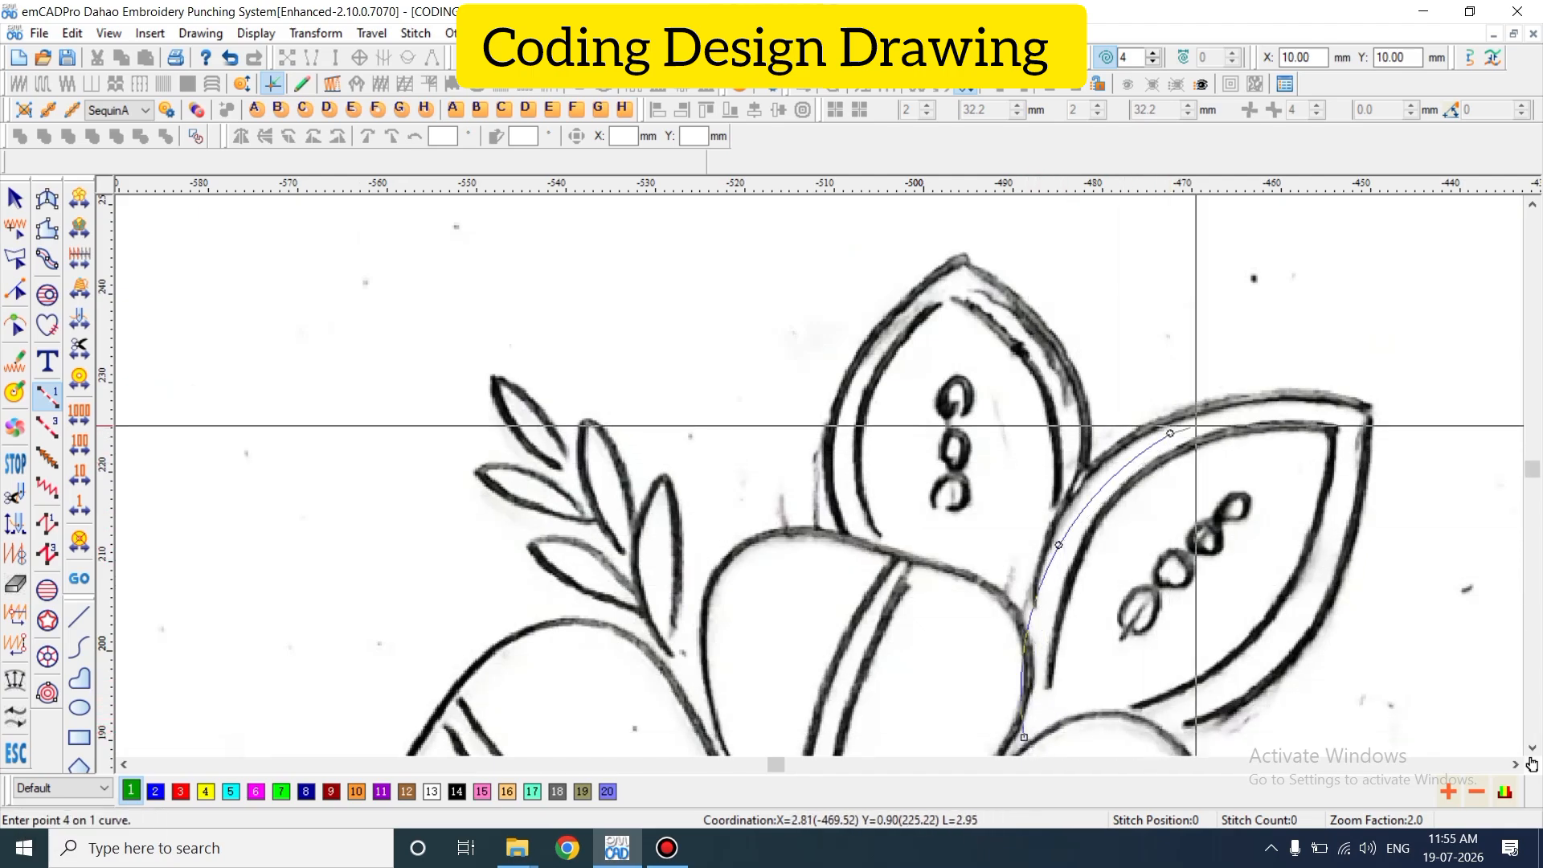
{"action": "left_click", "coordinate": [1353, 420]}
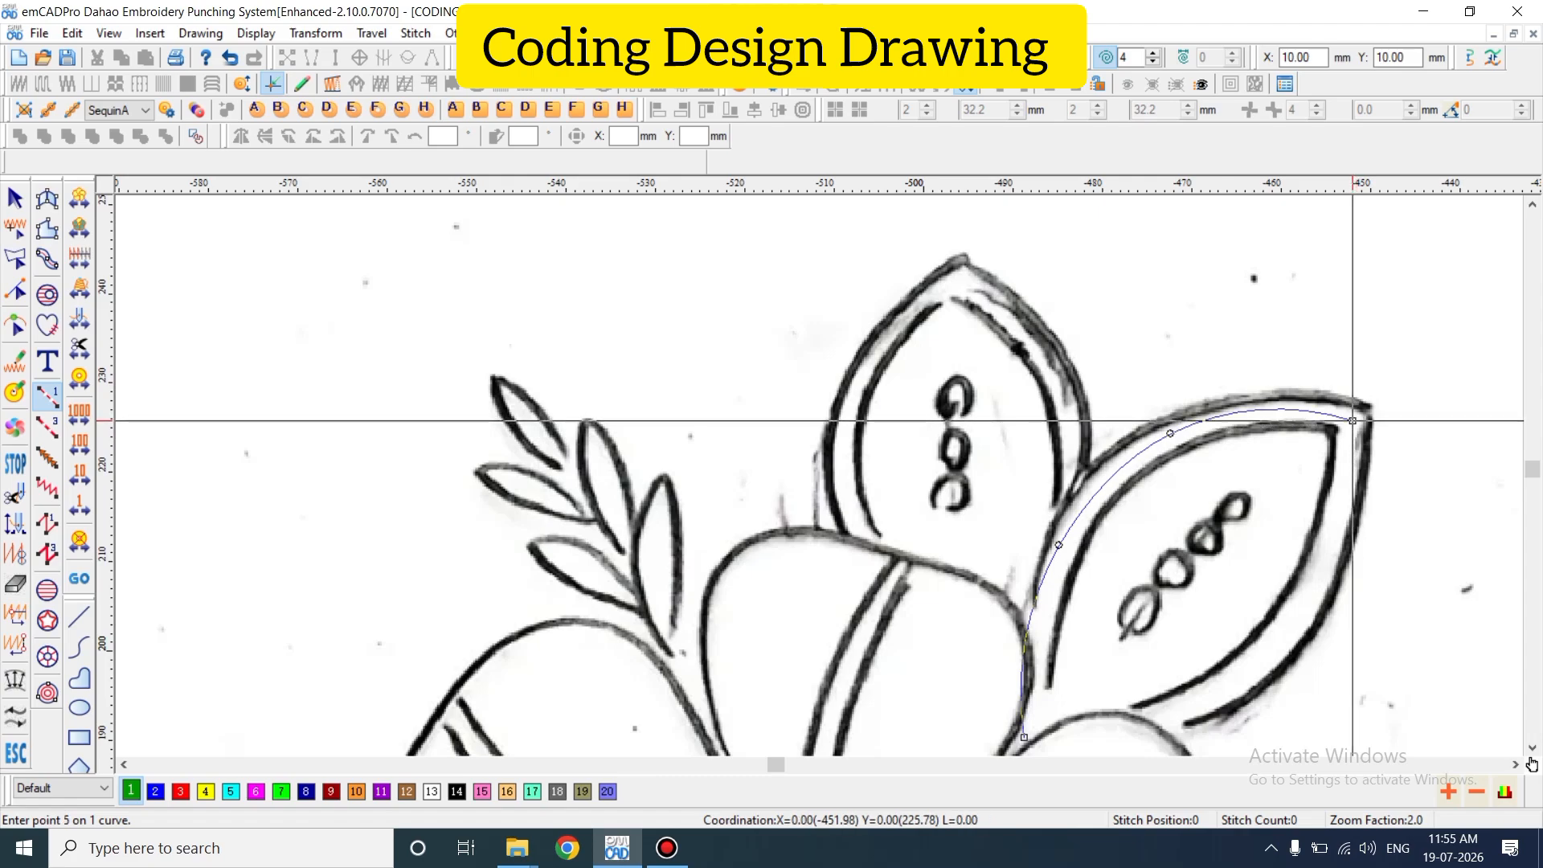
{"action": "left_click", "coordinate": [1321, 566]}
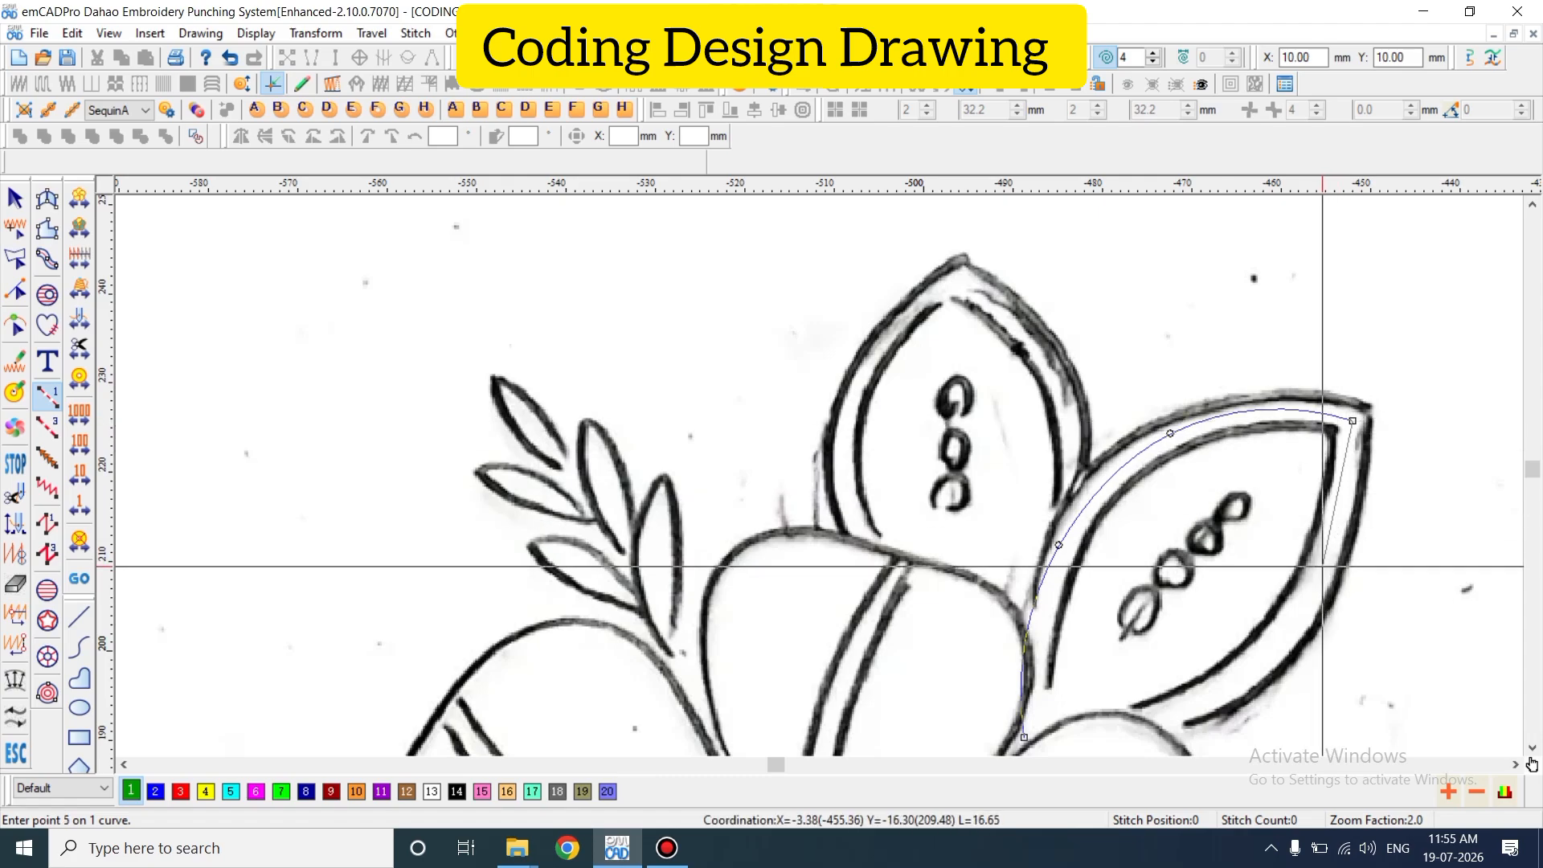
{"action": "left_click", "coordinate": [1241, 672]}
{"action": "scroll", "coordinate": [1151, 595], "scroll_direction": "down", "scroll_amount": 2}
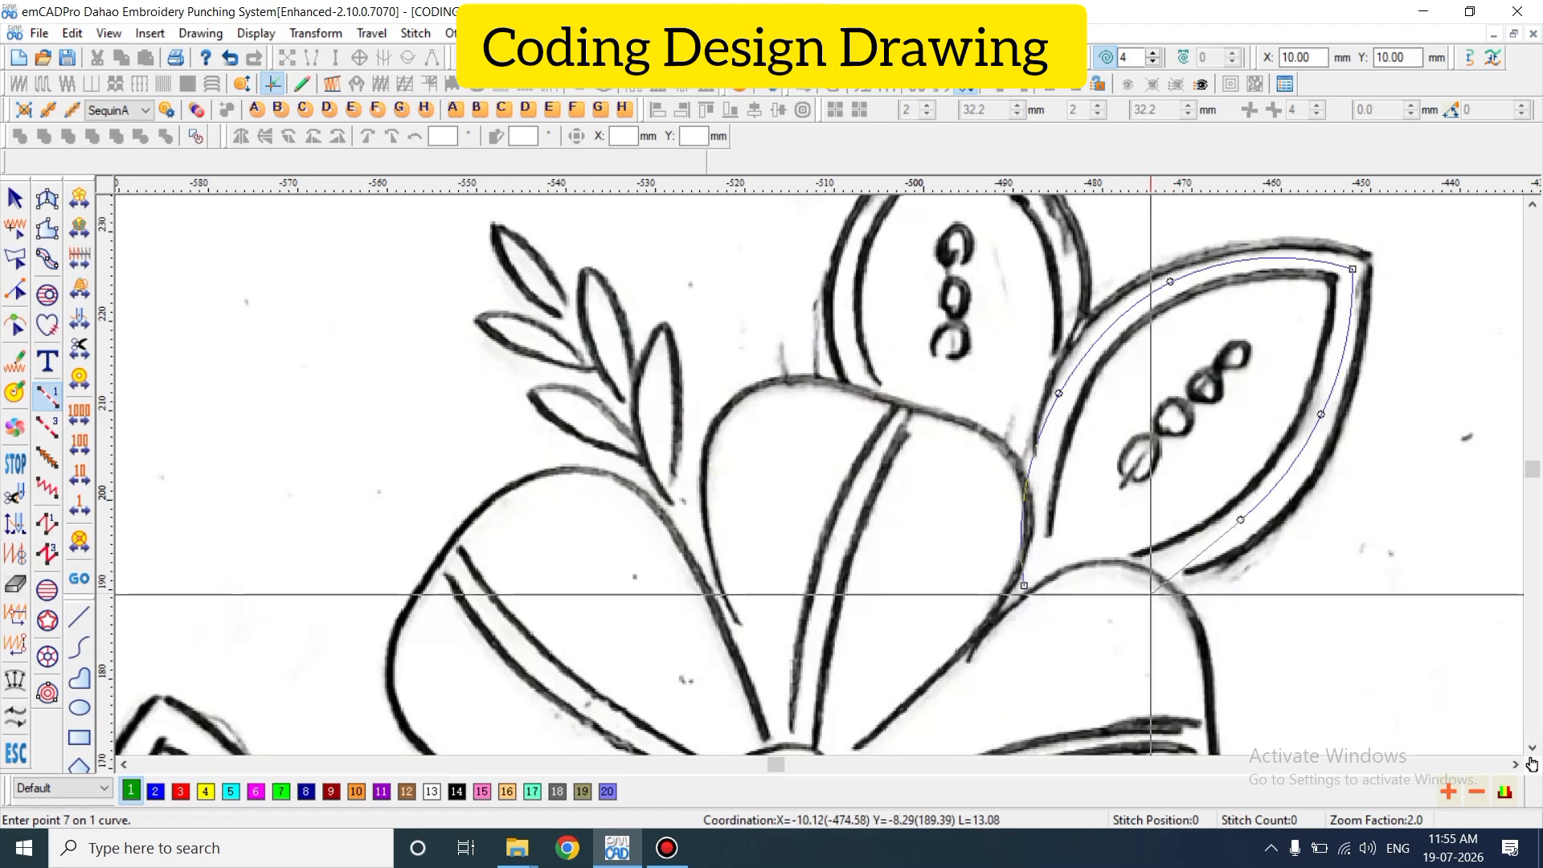
{"action": "left_click", "coordinate": [1147, 576]}
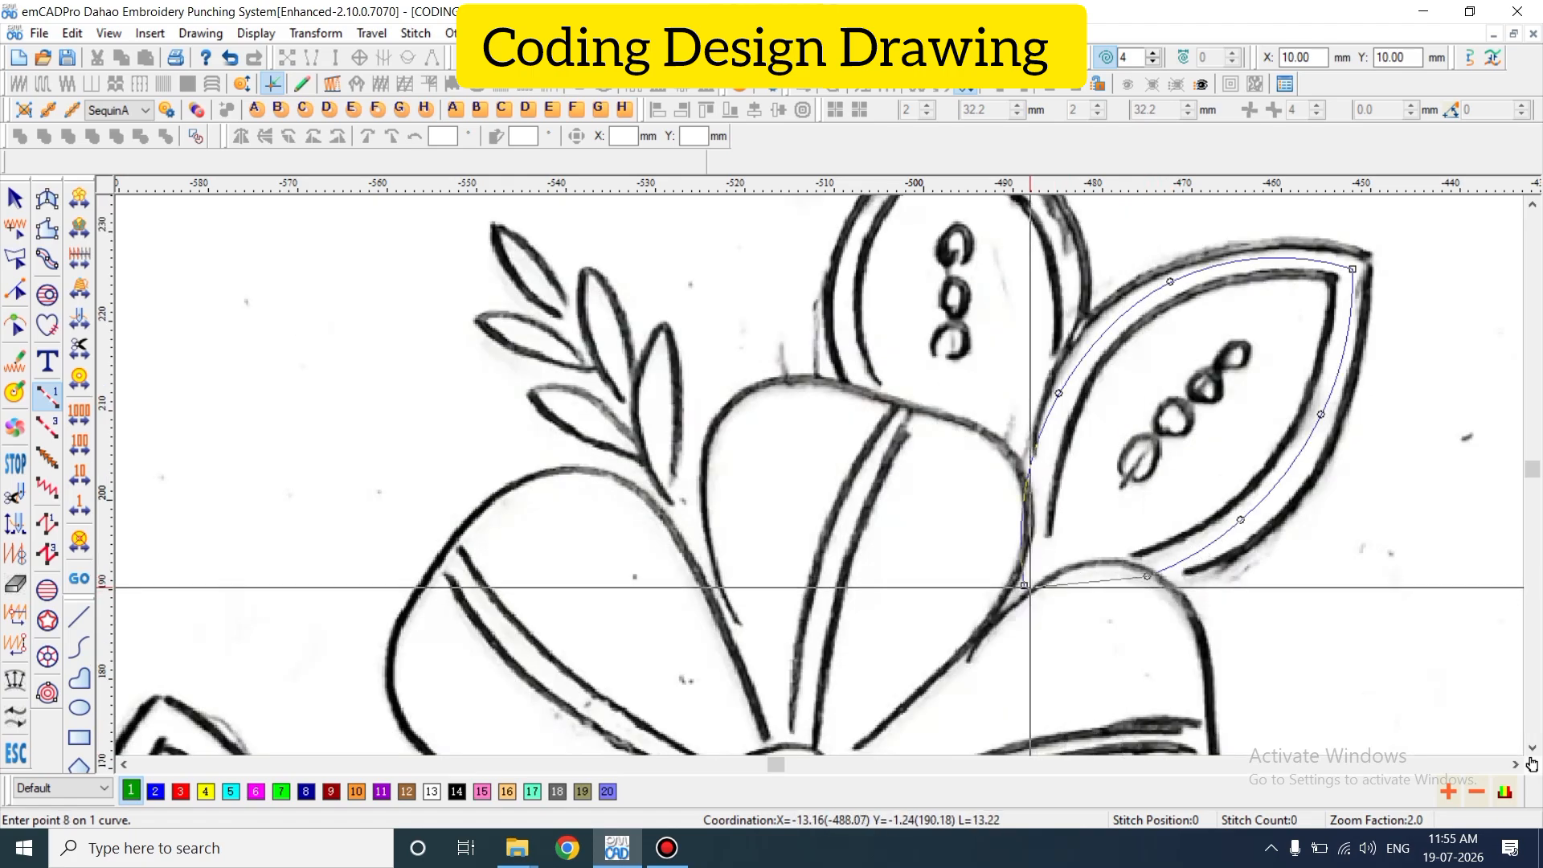
{"action": "left_click", "coordinate": [1024, 586]}
{"action": "key", "text": "Return"}
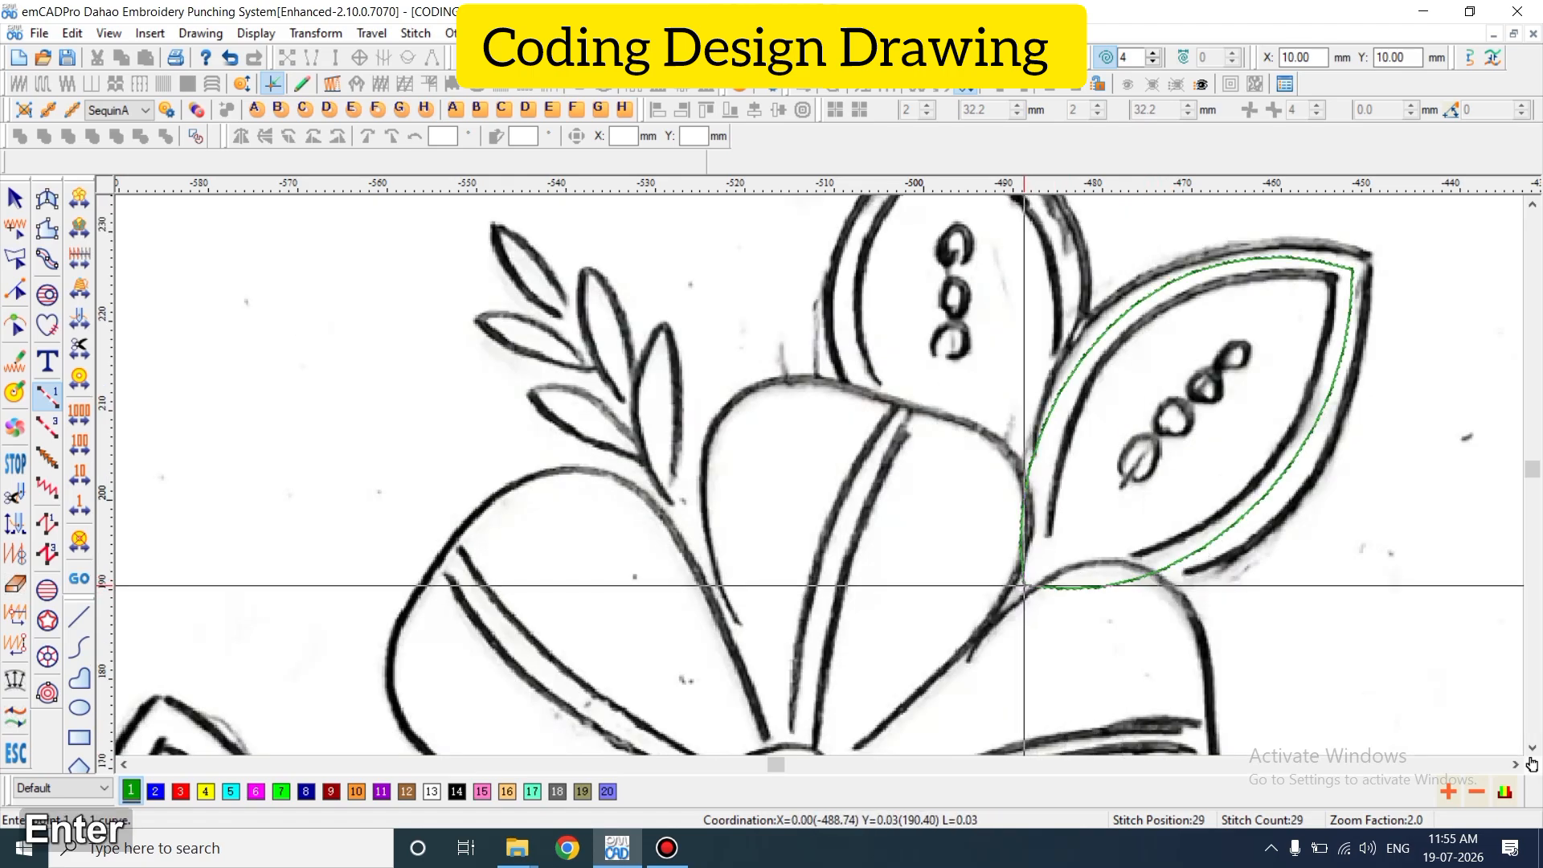
{"action": "key", "text": "Escape"}
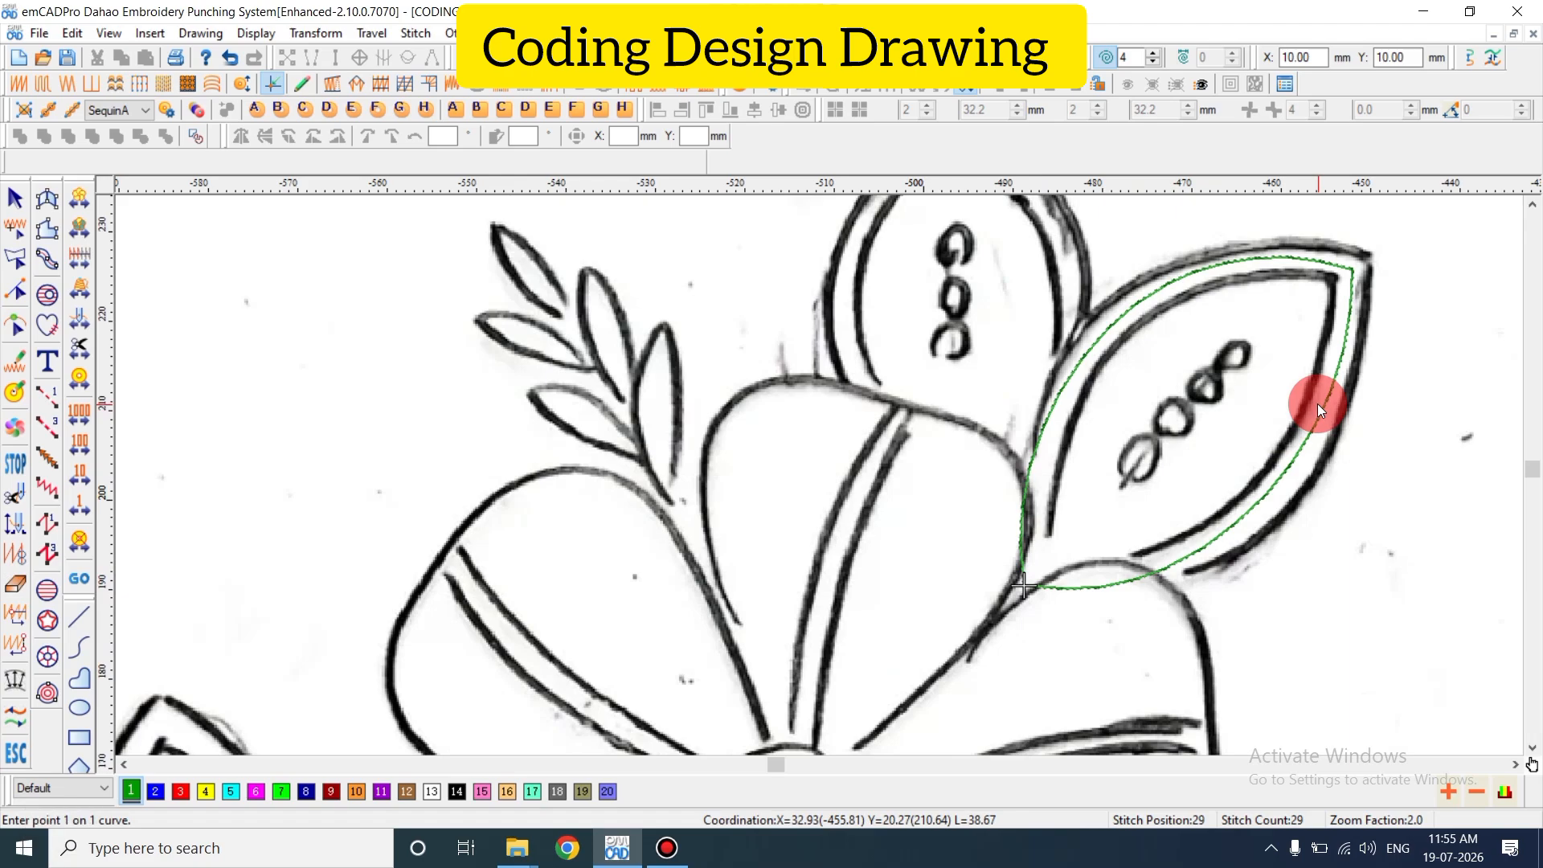
- Select the traced leaf outline, check it with the sketch hidden, and show its nodes for reshaping over the sketch
{"action": "key", "text": "z"}
{"action": "key", "text": "shift+z"}
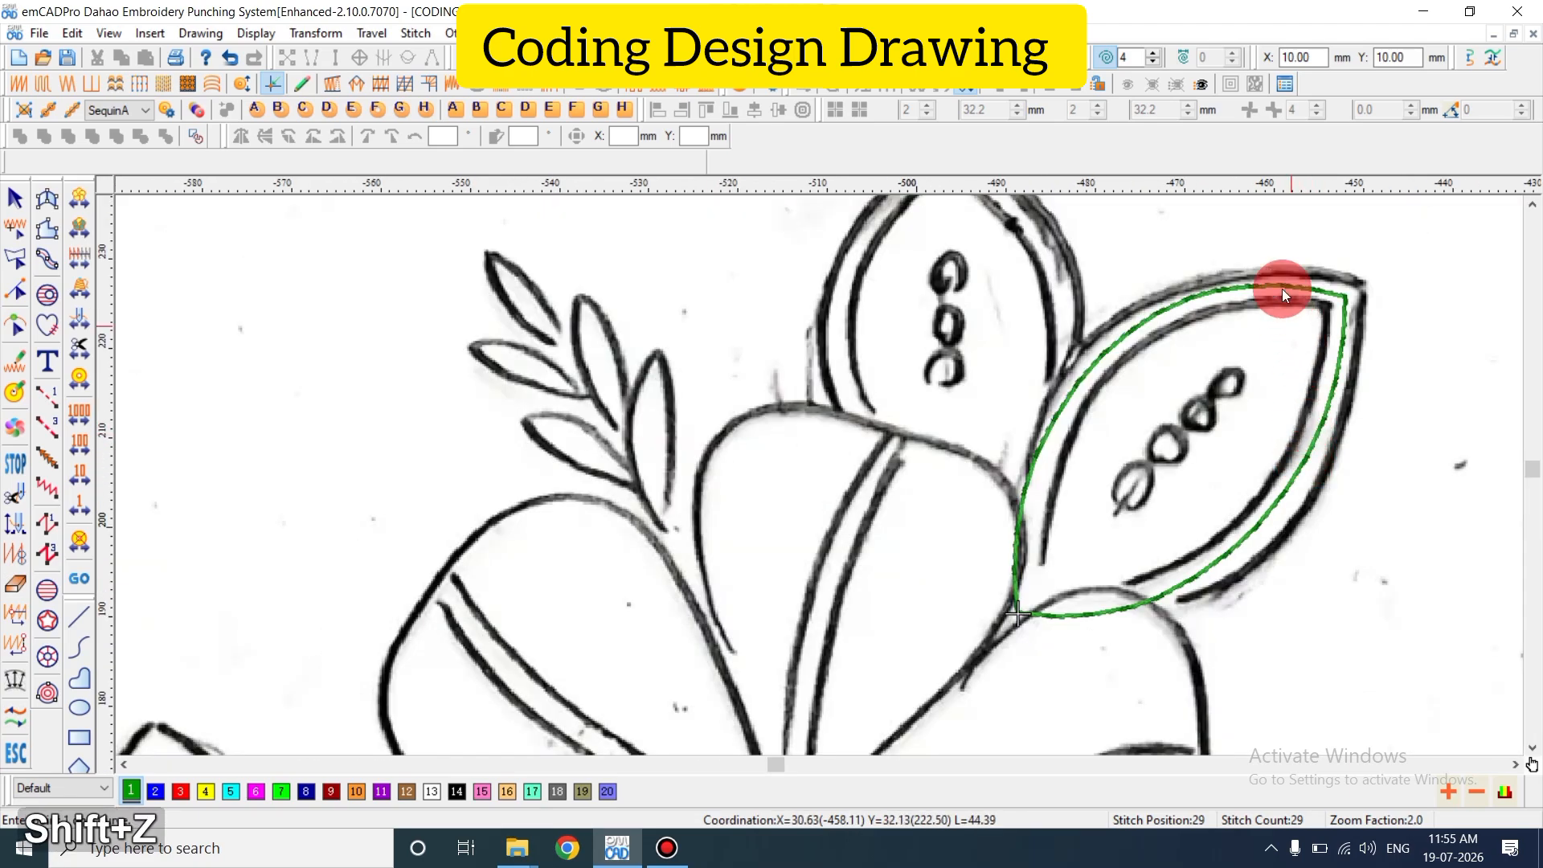
{"action": "key", "text": "shift+z"}
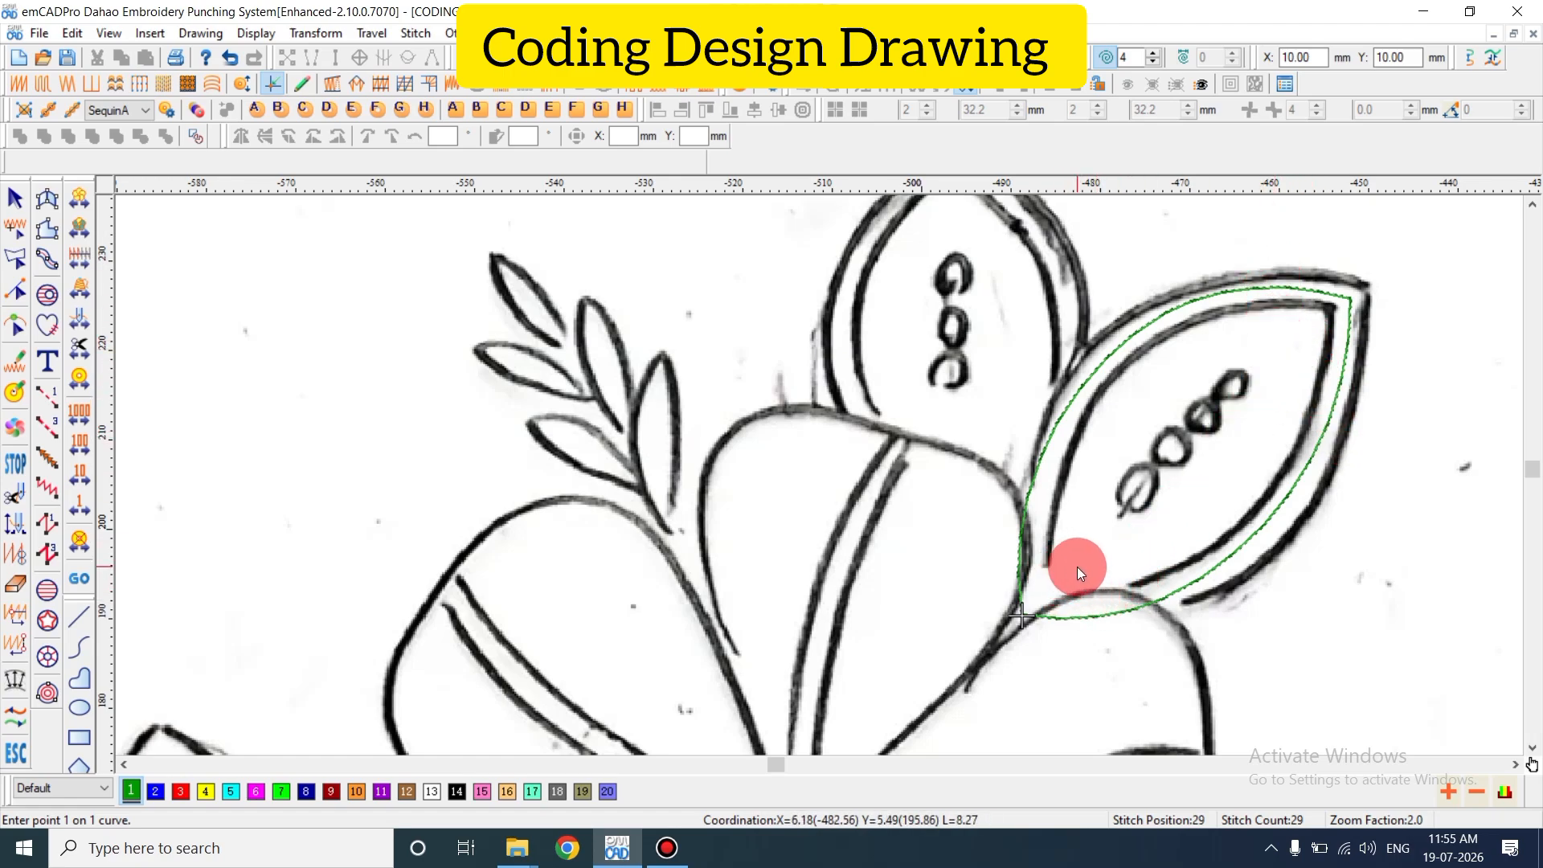
{"action": "key", "text": "z"}
{"action": "key", "text": "shift+z"}
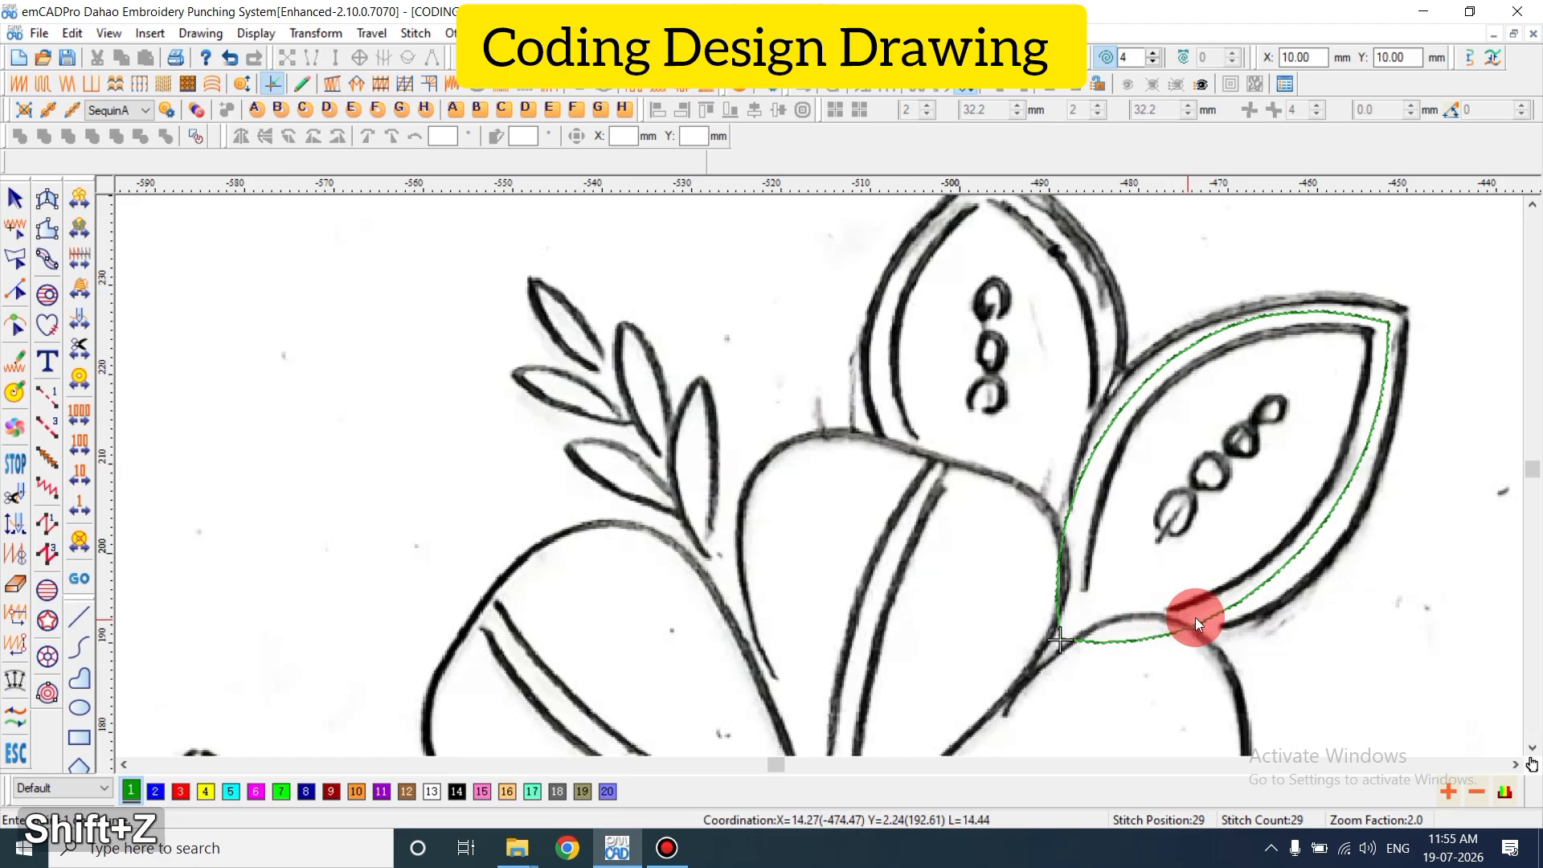
{"action": "key", "text": "shift"}
{"action": "key", "text": "d"}
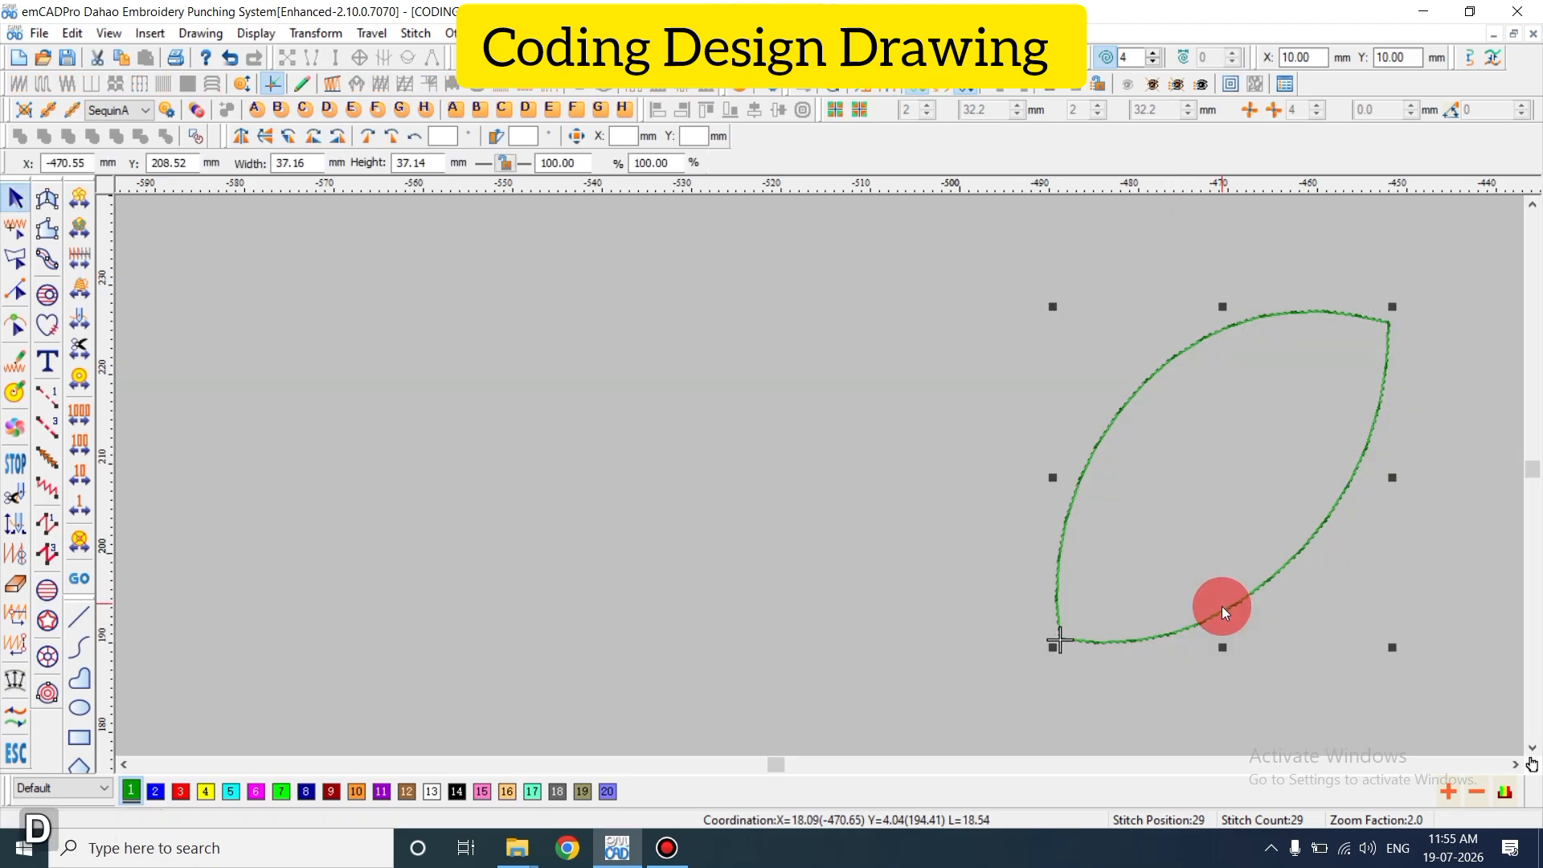
{"action": "key", "text": "d"}
{"action": "key", "text": "h"}
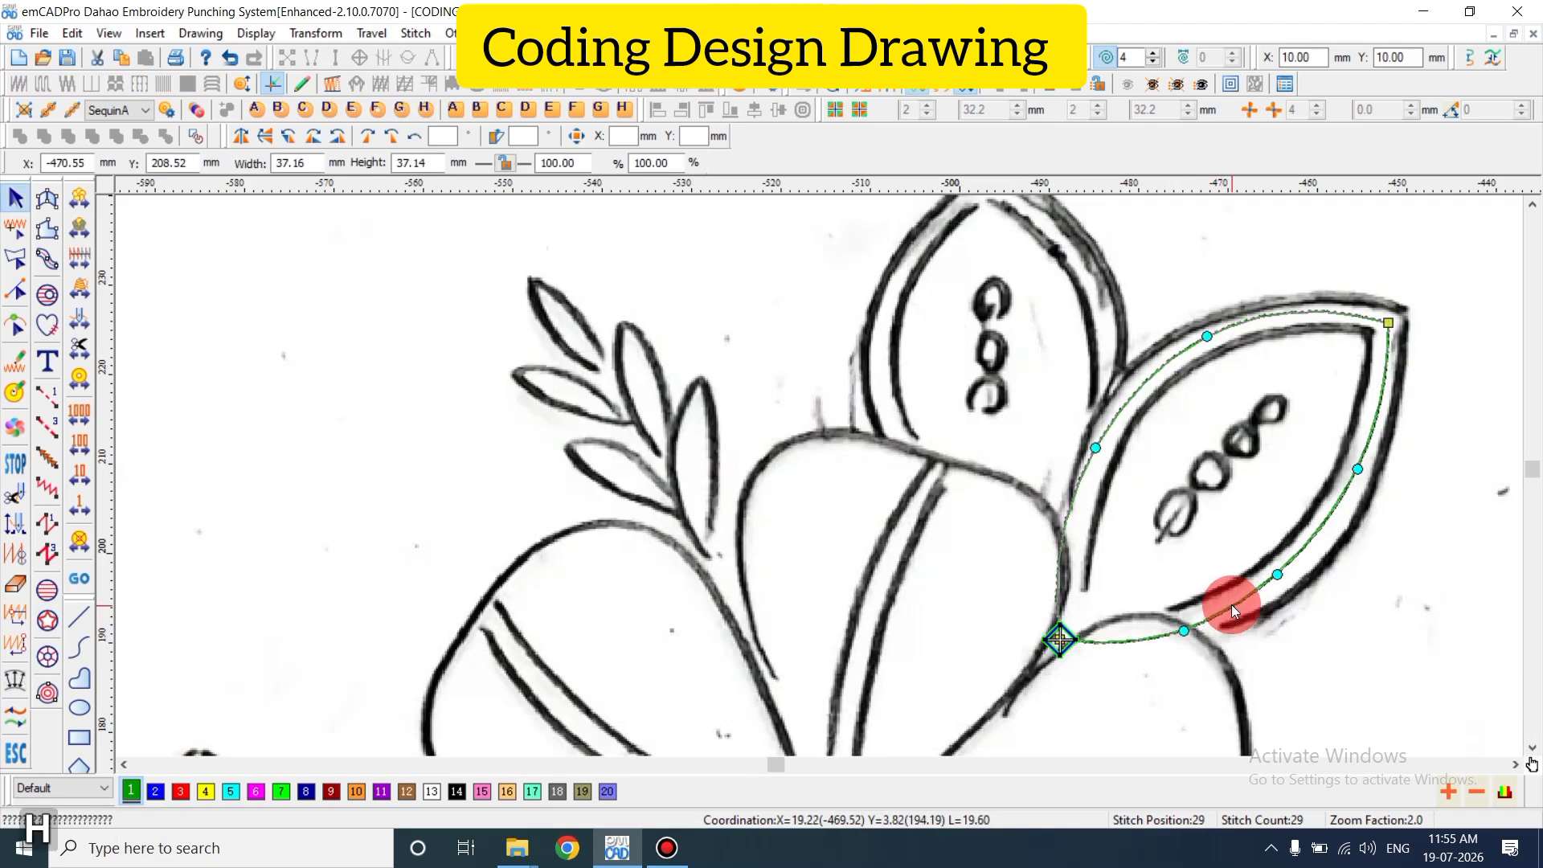
- Add a node on the slanted leaf outline just above its base and convert the outline to an Input Parallel satin border
{"action": "left_click", "coordinate": [1064, 552]}
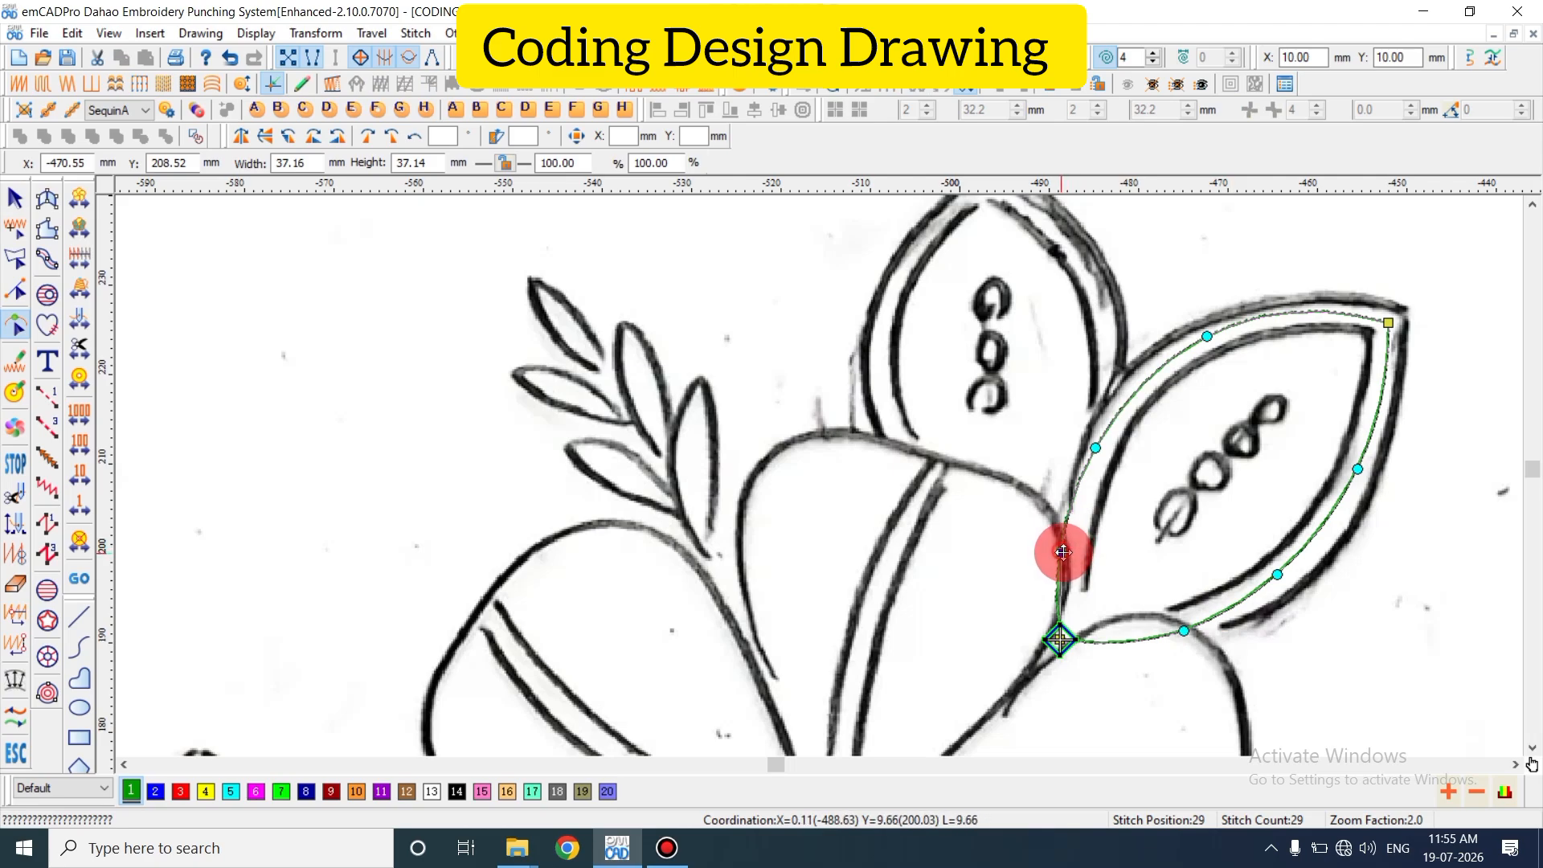
{"action": "key", "text": "space"}
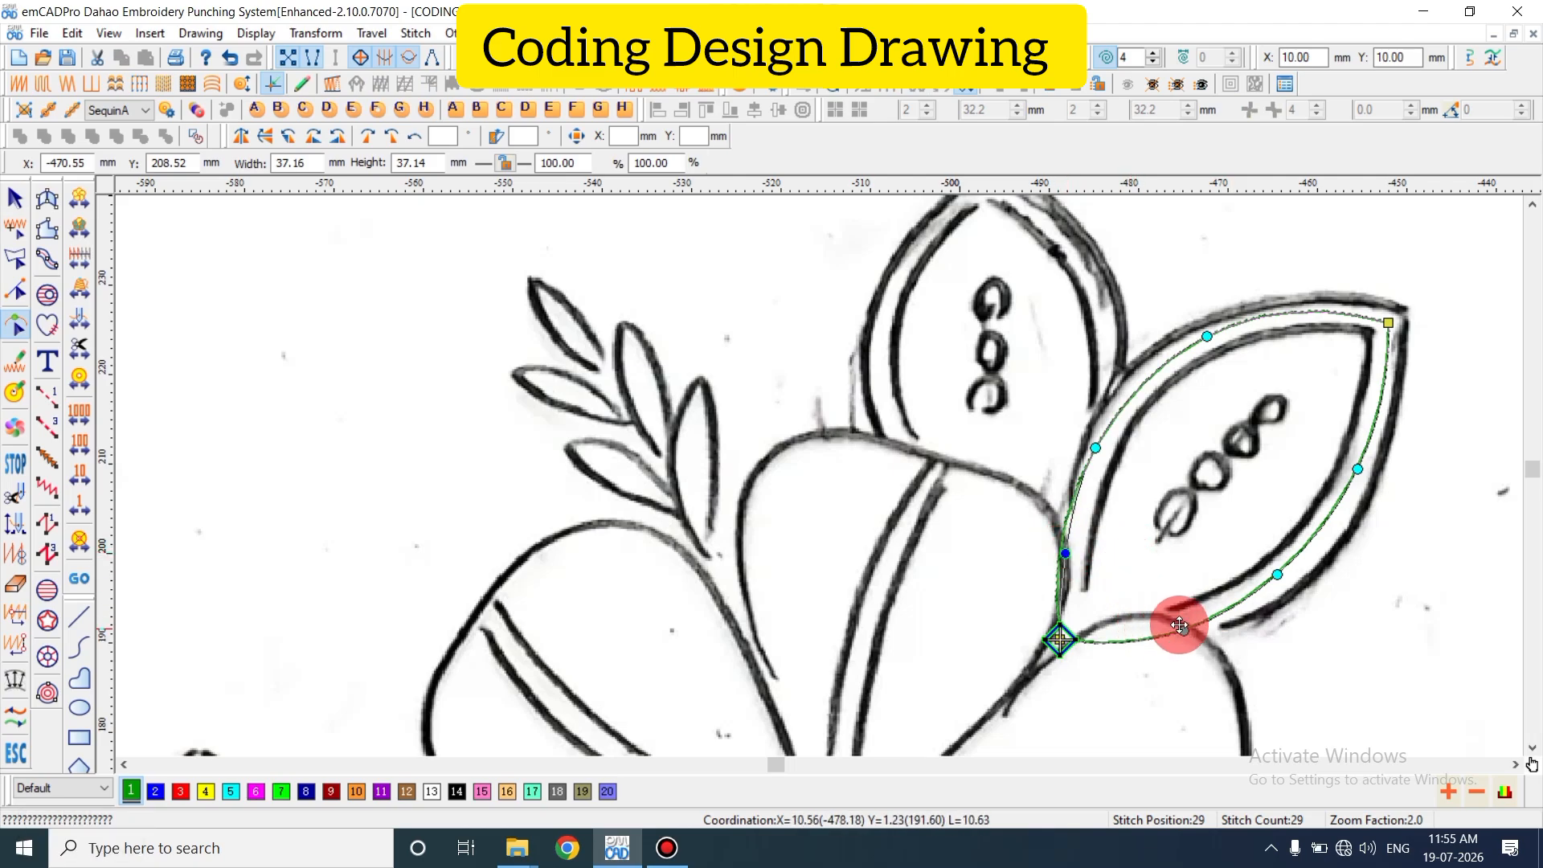
{"action": "key", "text": "Escape"}
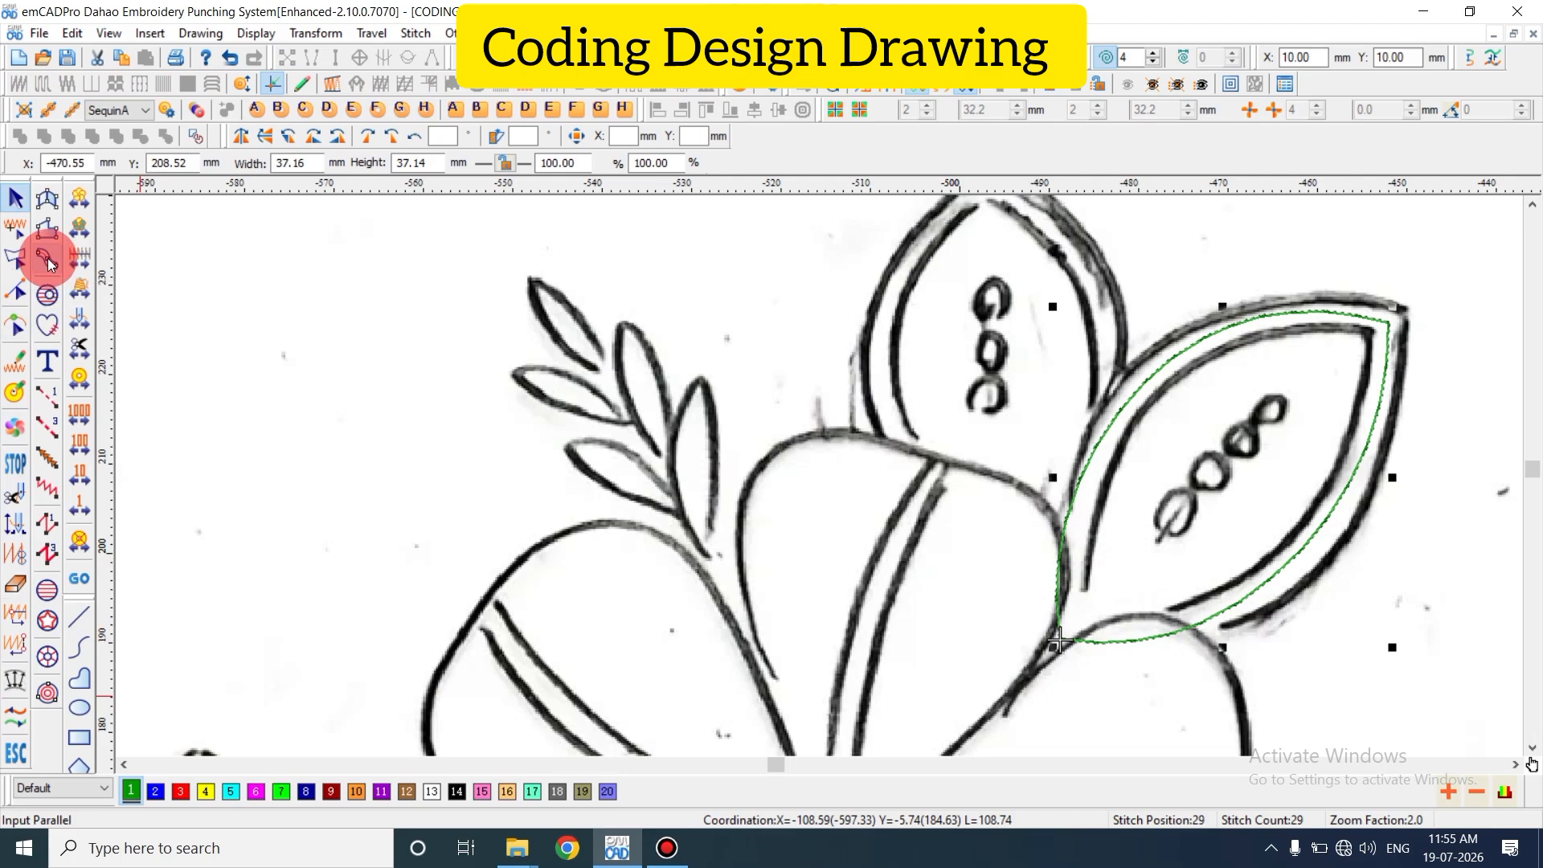
{"action": "key", "text": "Return"}
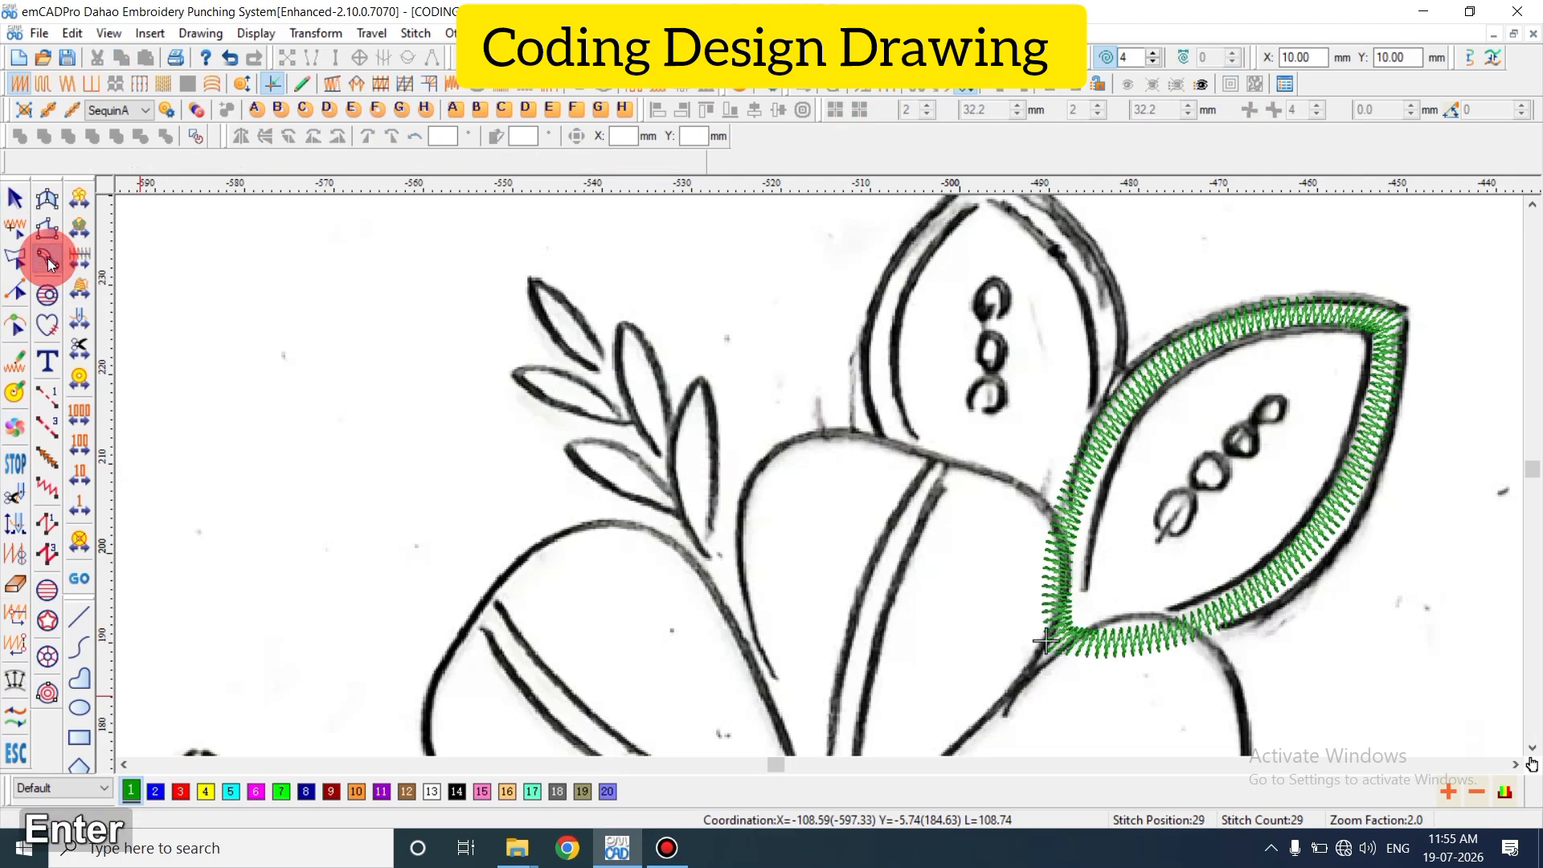
{"action": "key", "text": "Escape"}
- Examine how the satin border fits the leaf's double outline in the sketch and measure the width across the border
{"action": "scroll", "coordinate": [1313, 490], "scroll_direction": "up", "scroll_amount": 1}
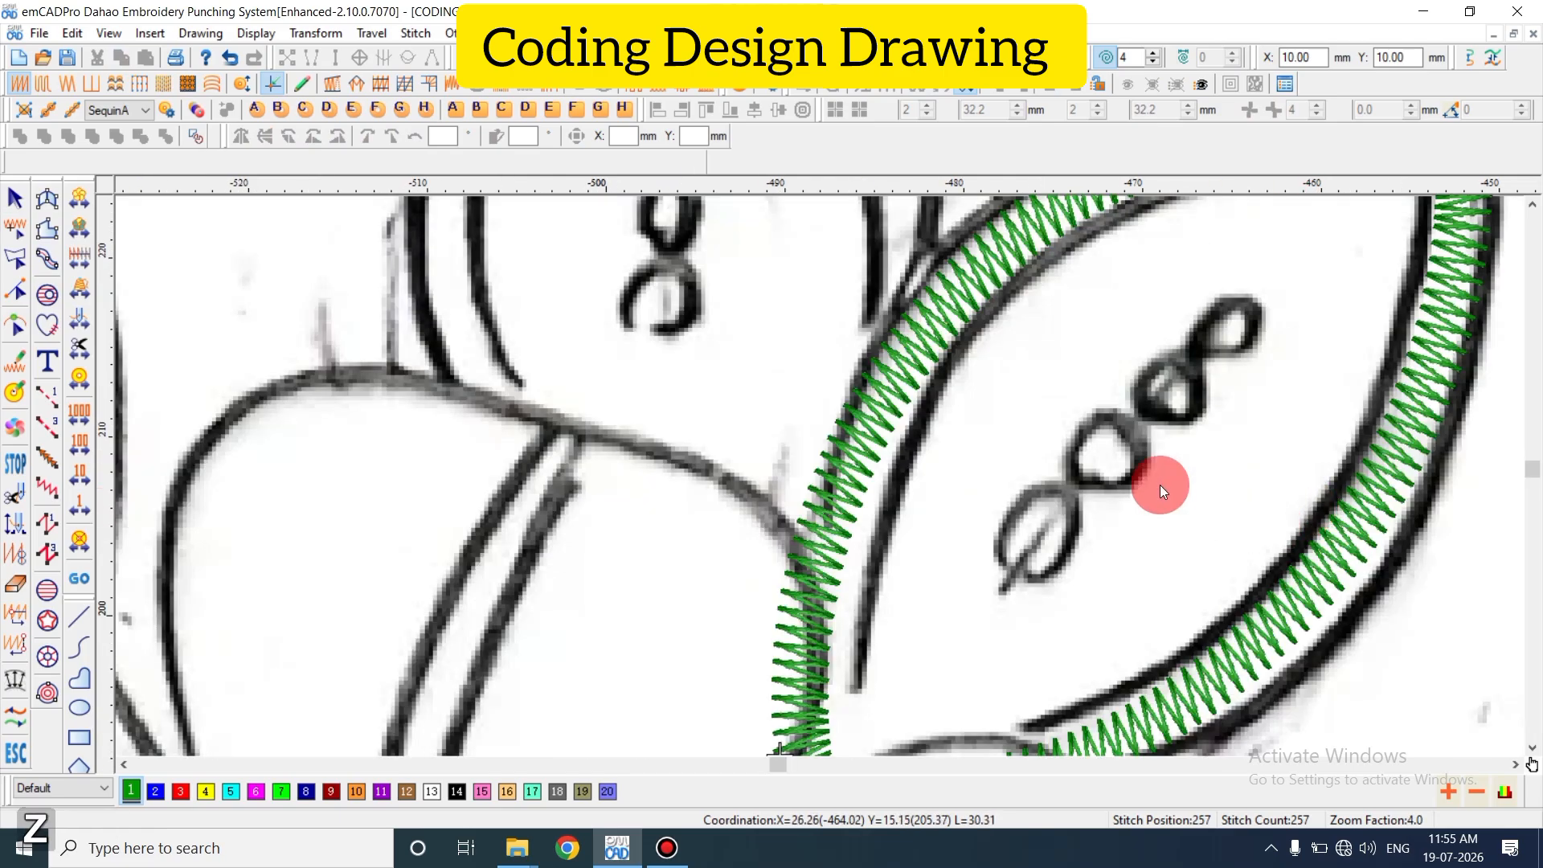
{"action": "key", "text": "shift+z"}
{"action": "scroll", "coordinate": [1028, 272], "scroll_direction": "up", "scroll_amount": 1}
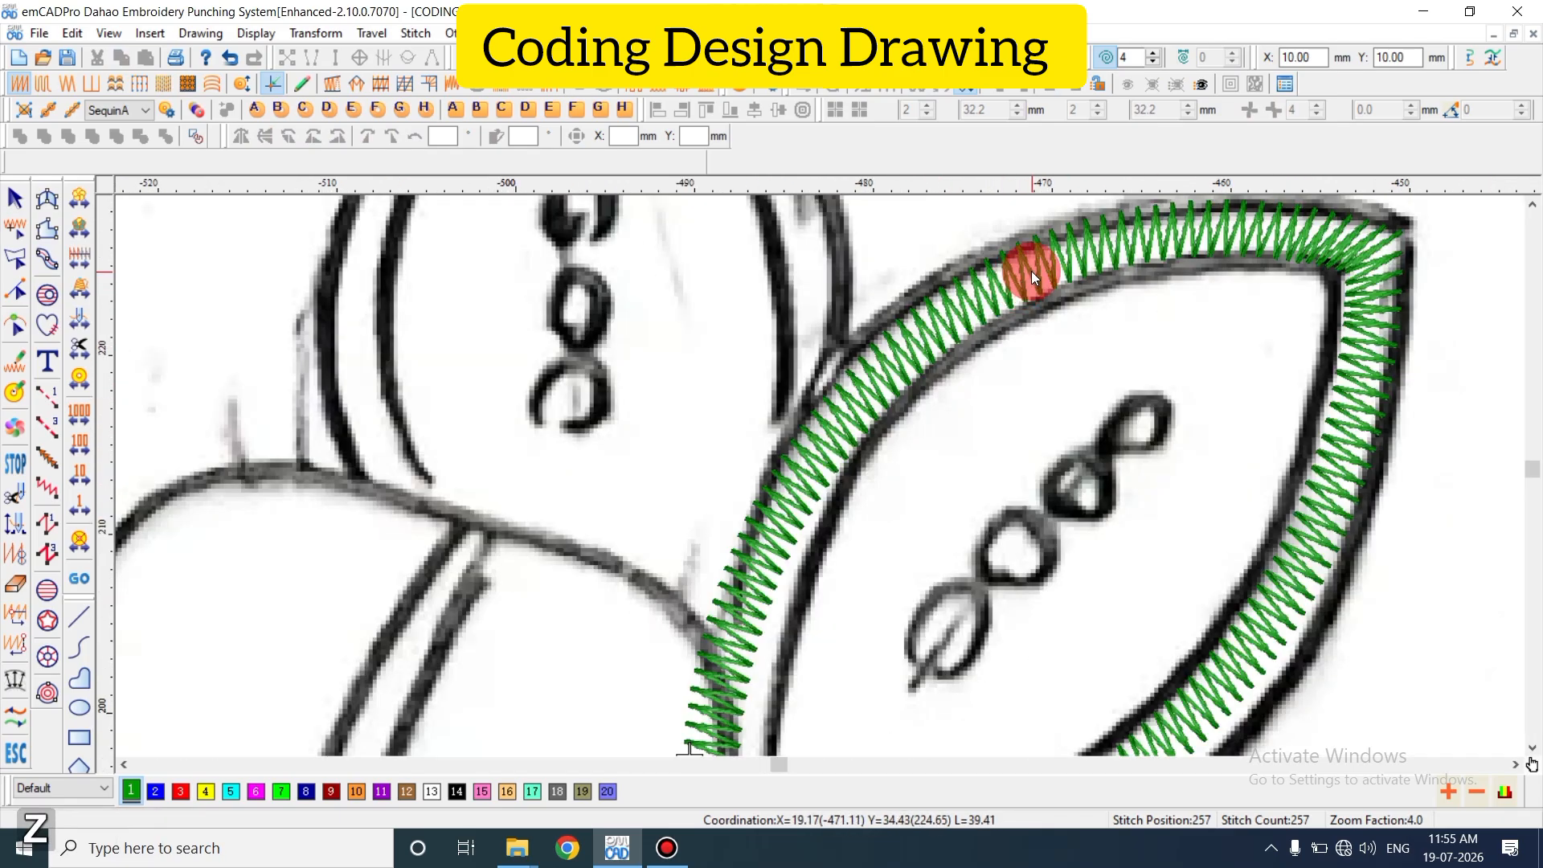
{"action": "key", "text": "shift+z"}
{"action": "scroll", "coordinate": [1167, 489], "scroll_direction": "up", "scroll_amount": 1}
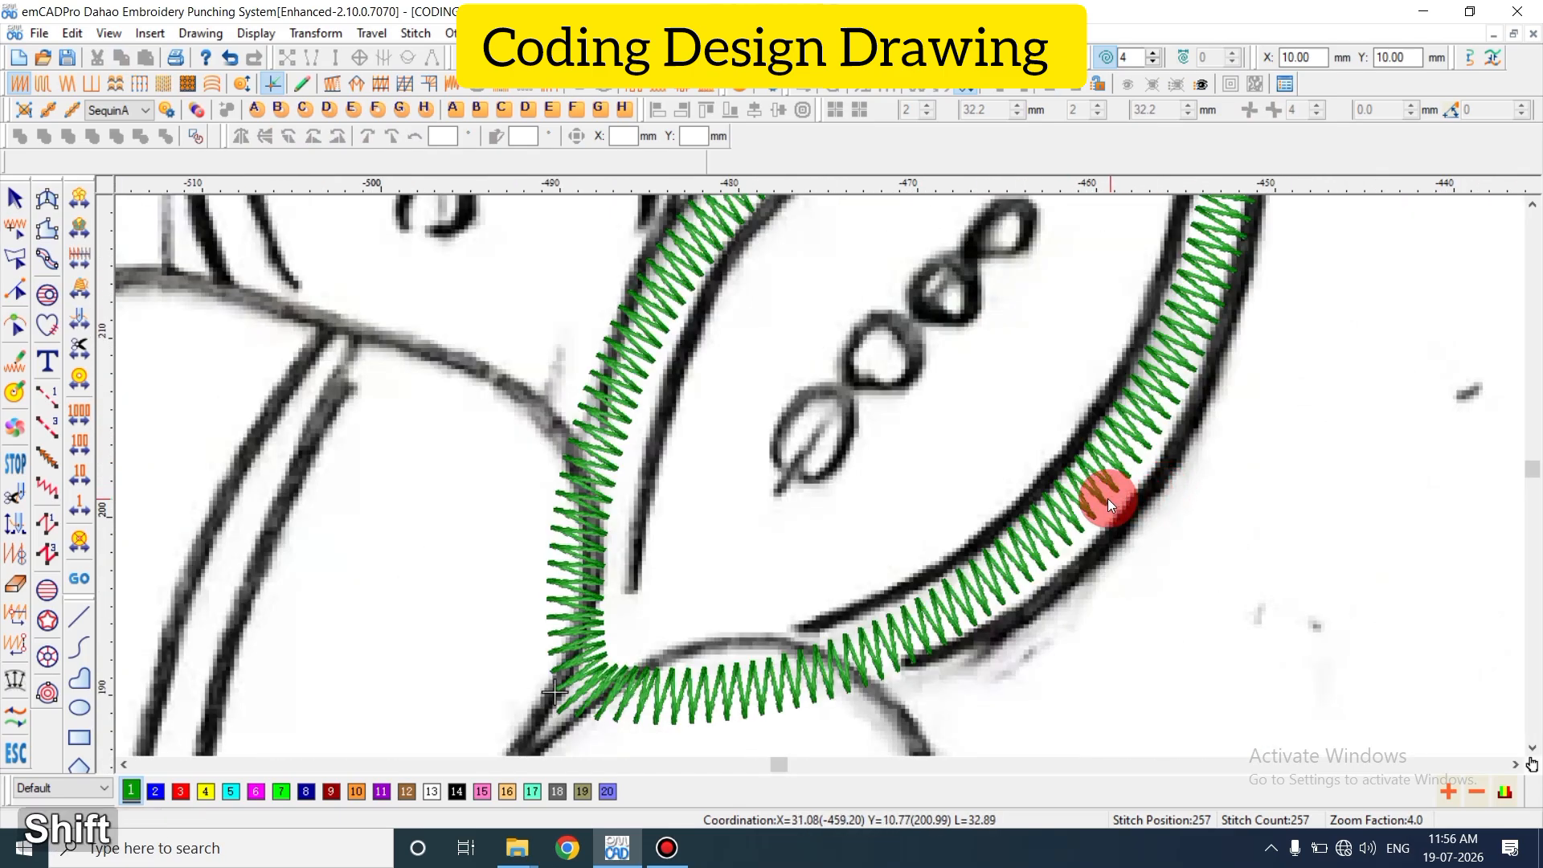
{"action": "key", "text": "shift+z"}
{"action": "scroll", "coordinate": [1098, 500], "scroll_direction": "up", "scroll_amount": 1}
{"action": "key", "text": "shift+z"}
{"action": "scroll", "coordinate": [1092, 505], "scroll_direction": "up", "scroll_amount": 1}
{"action": "key", "text": "shift+z"}
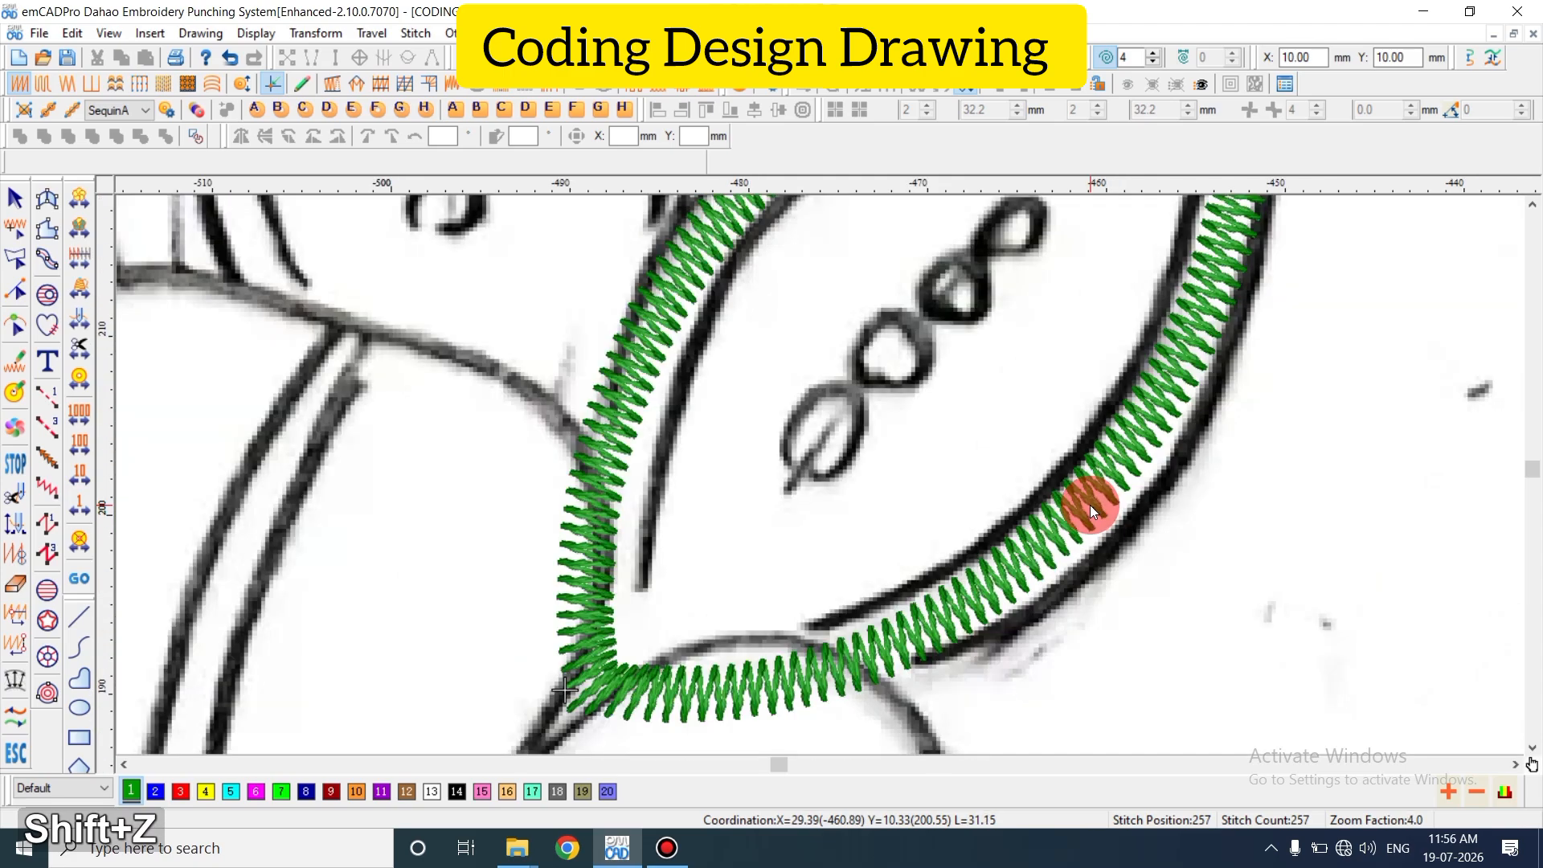
{"action": "scroll", "coordinate": [1090, 505], "scroll_direction": "up", "scroll_amount": 1}
{"action": "left_click", "coordinate": [1042, 495]}
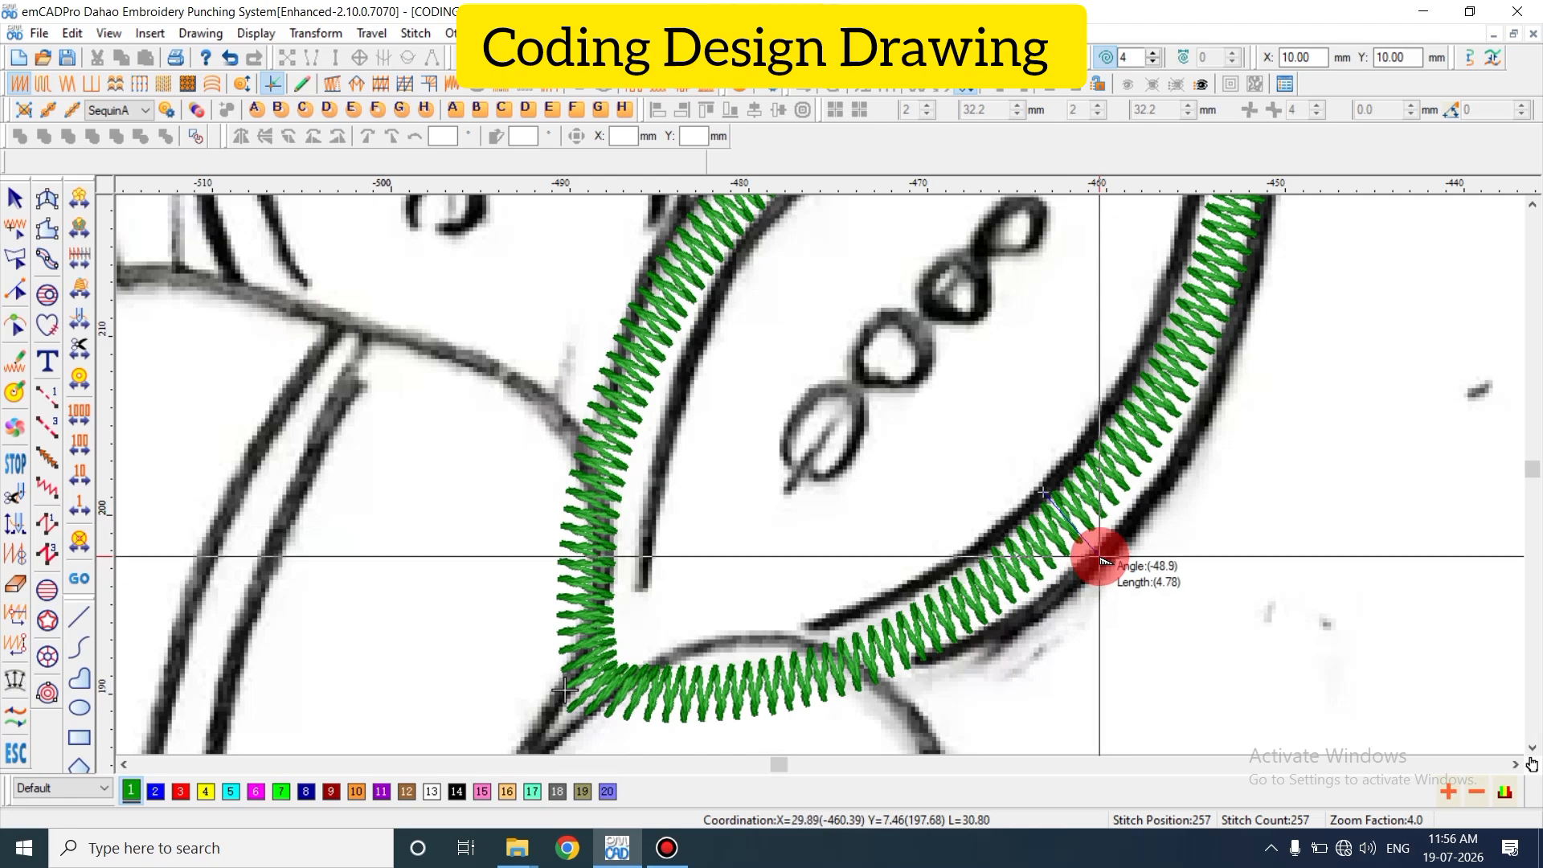
{"action": "key", "text": "Escape"}
{"action": "key", "text": "shift+z"}
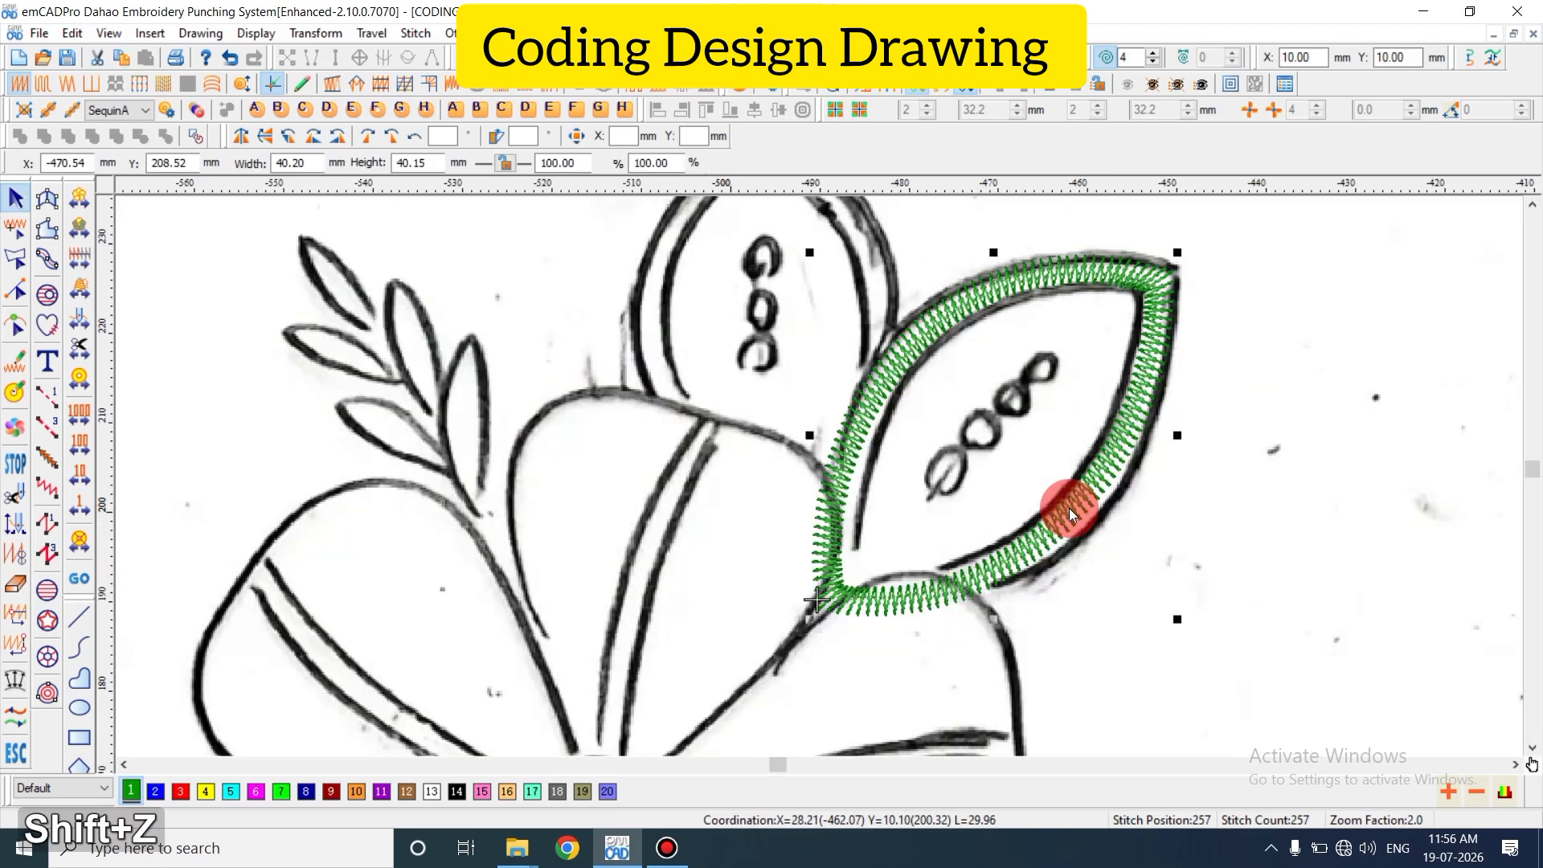
{"action": "key", "text": "Escape"}
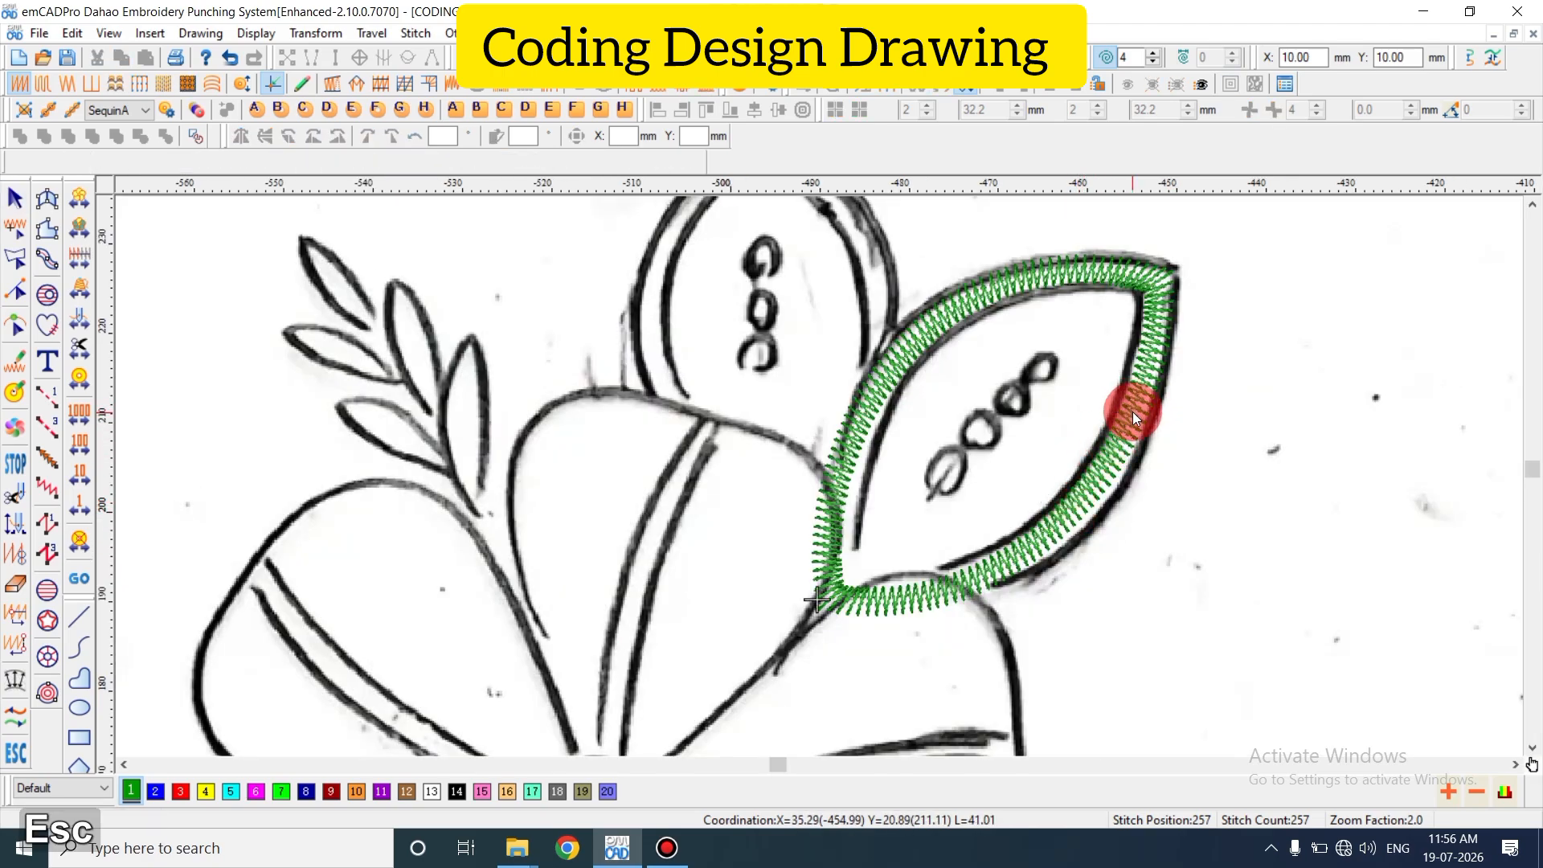
- Hide the sketch and set the Input Parallel width of the leaf's satin border to 5 mm
{"action": "key", "text": "d"}
{"action": "left_click", "coordinate": [1133, 410]}
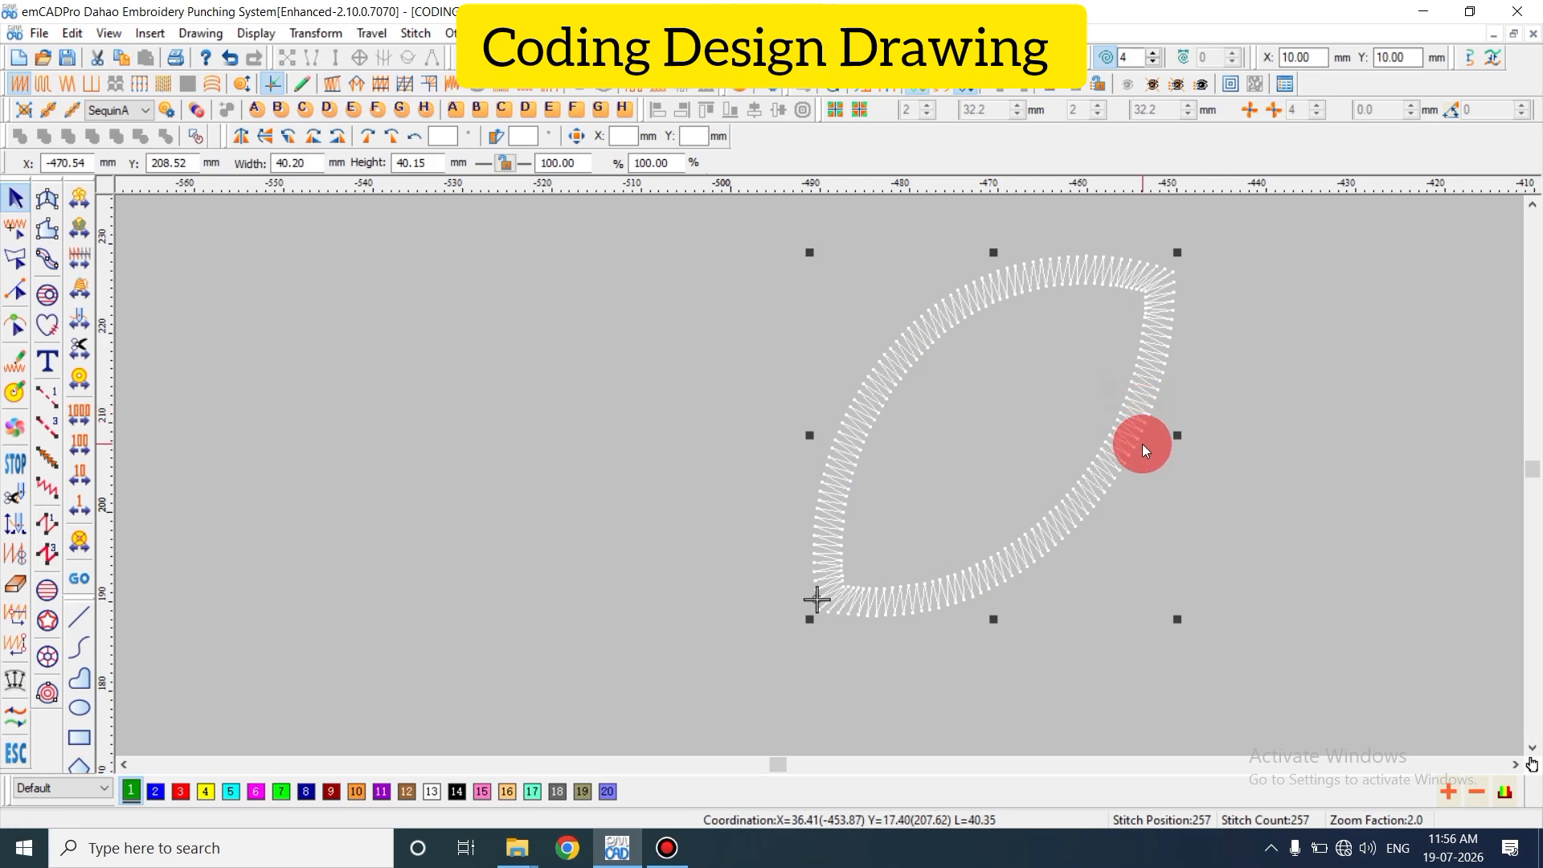
{"action": "key", "text": "z"}
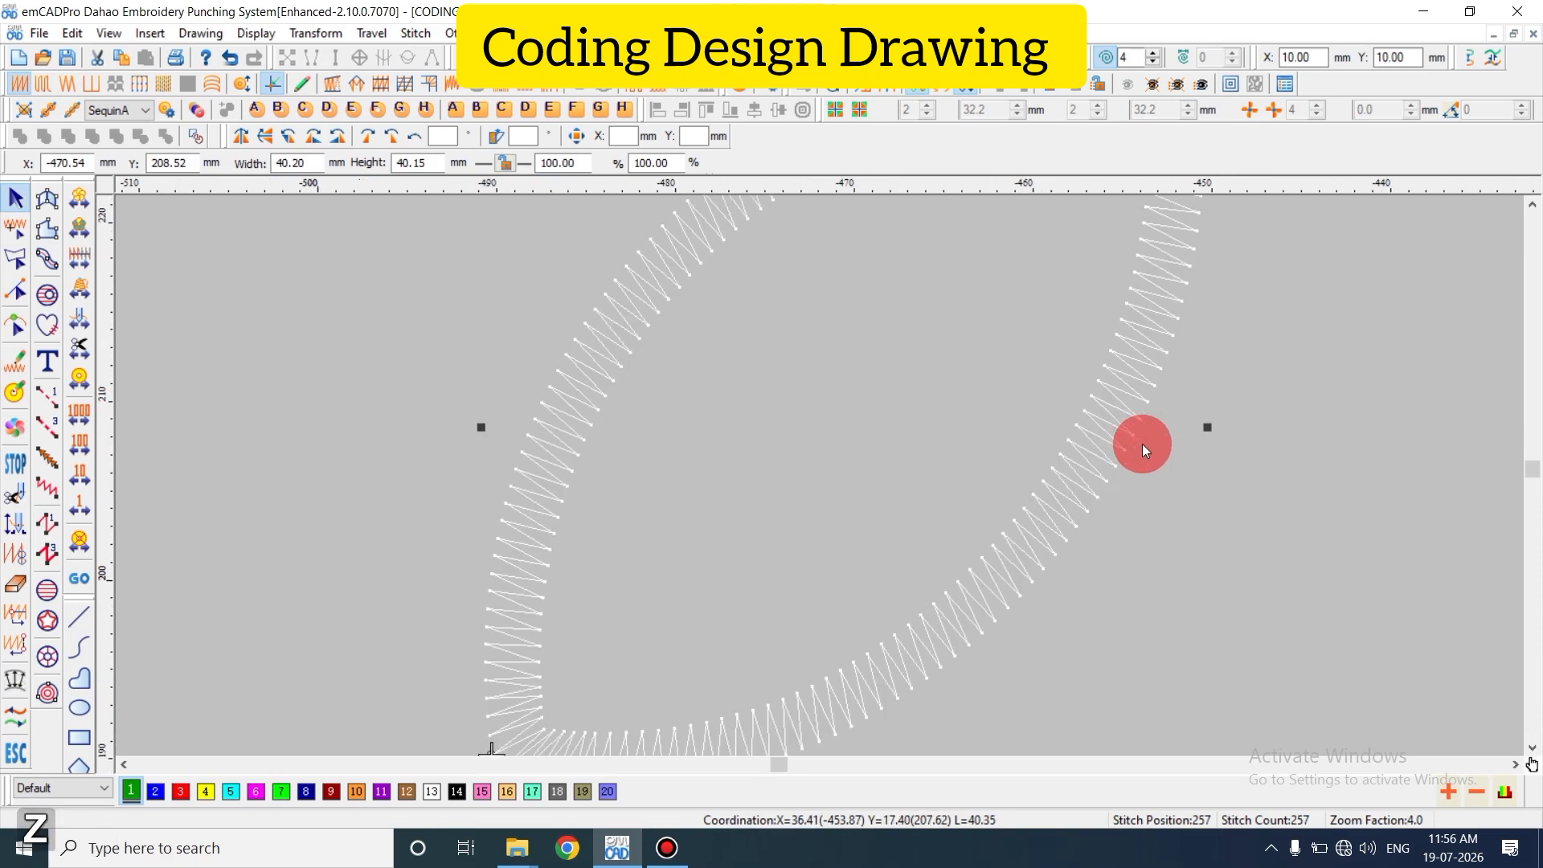
{"action": "key", "text": "shift+z"}
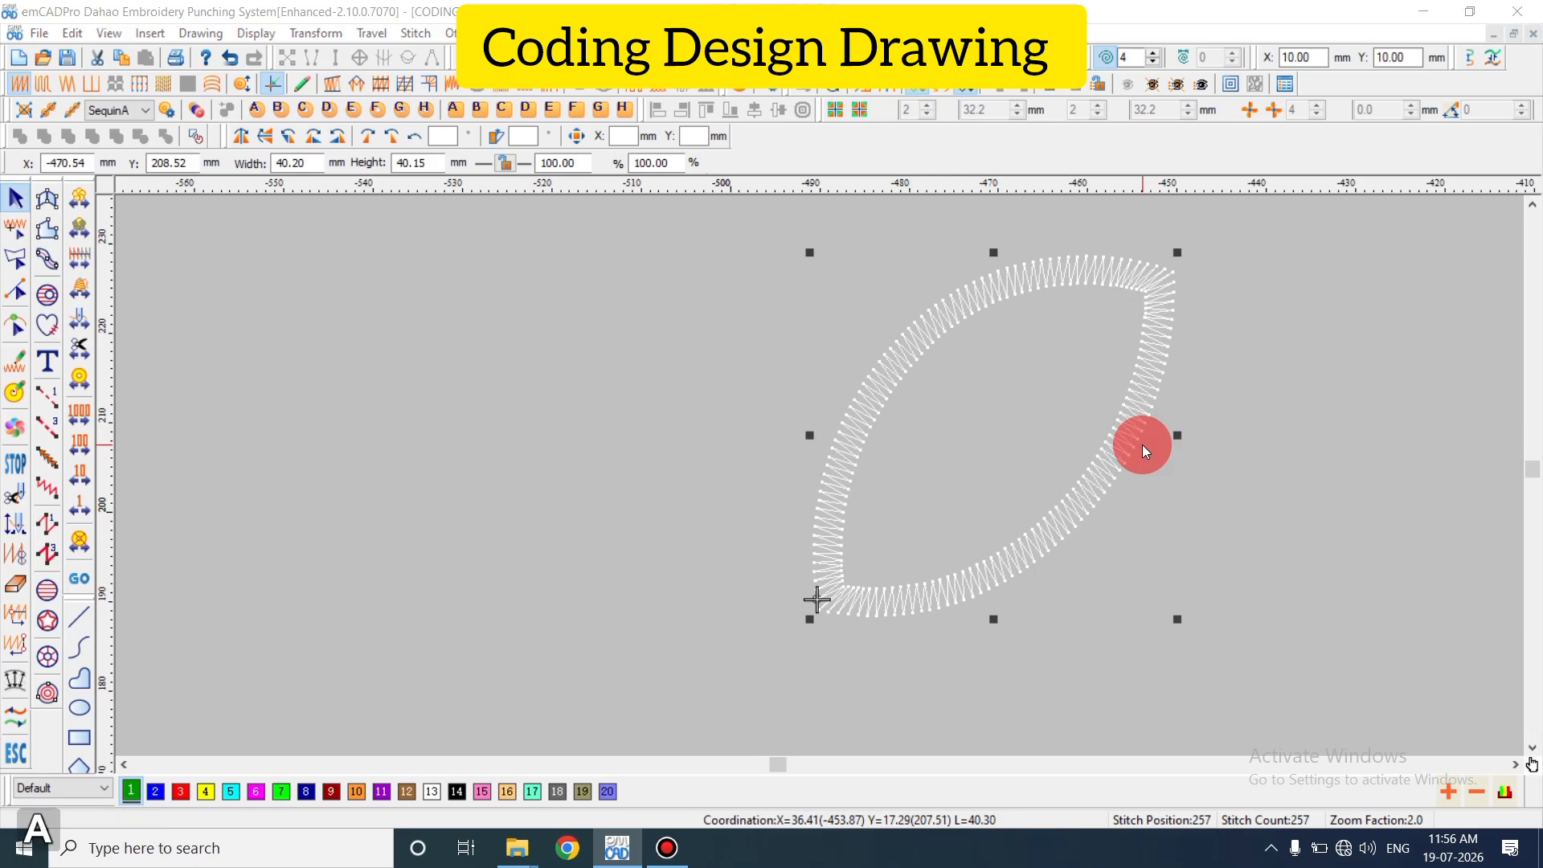
{"action": "double_click", "coordinate": [1141, 446]}
{"action": "left_click_drag", "start_coordinate": [671, 256], "coordinate": [633, 257]}
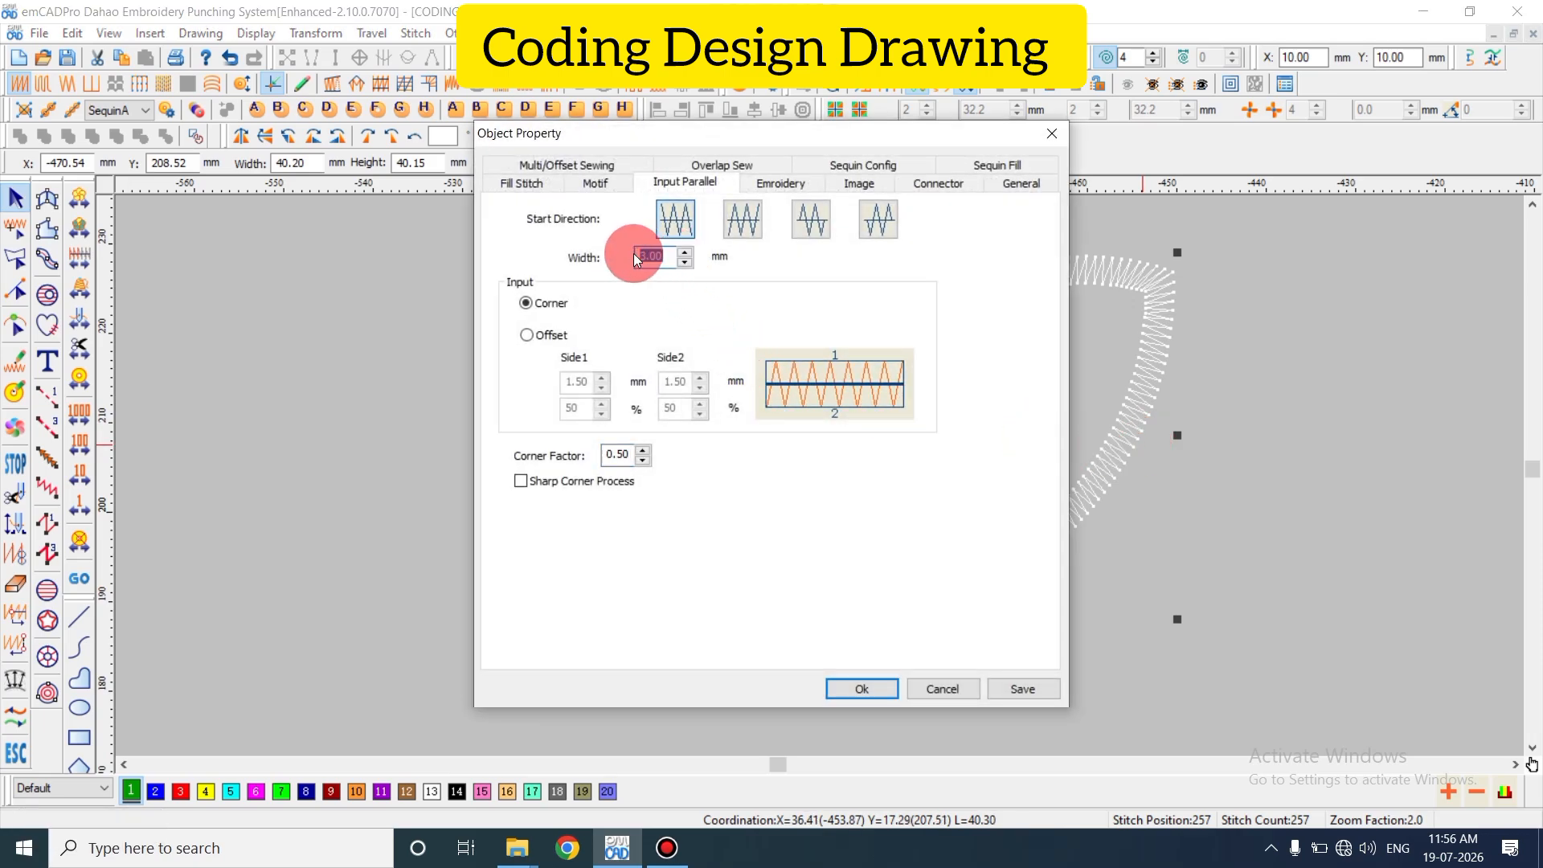
{"action": "type", "text": "5"}
{"action": "key", "text": "Return"}
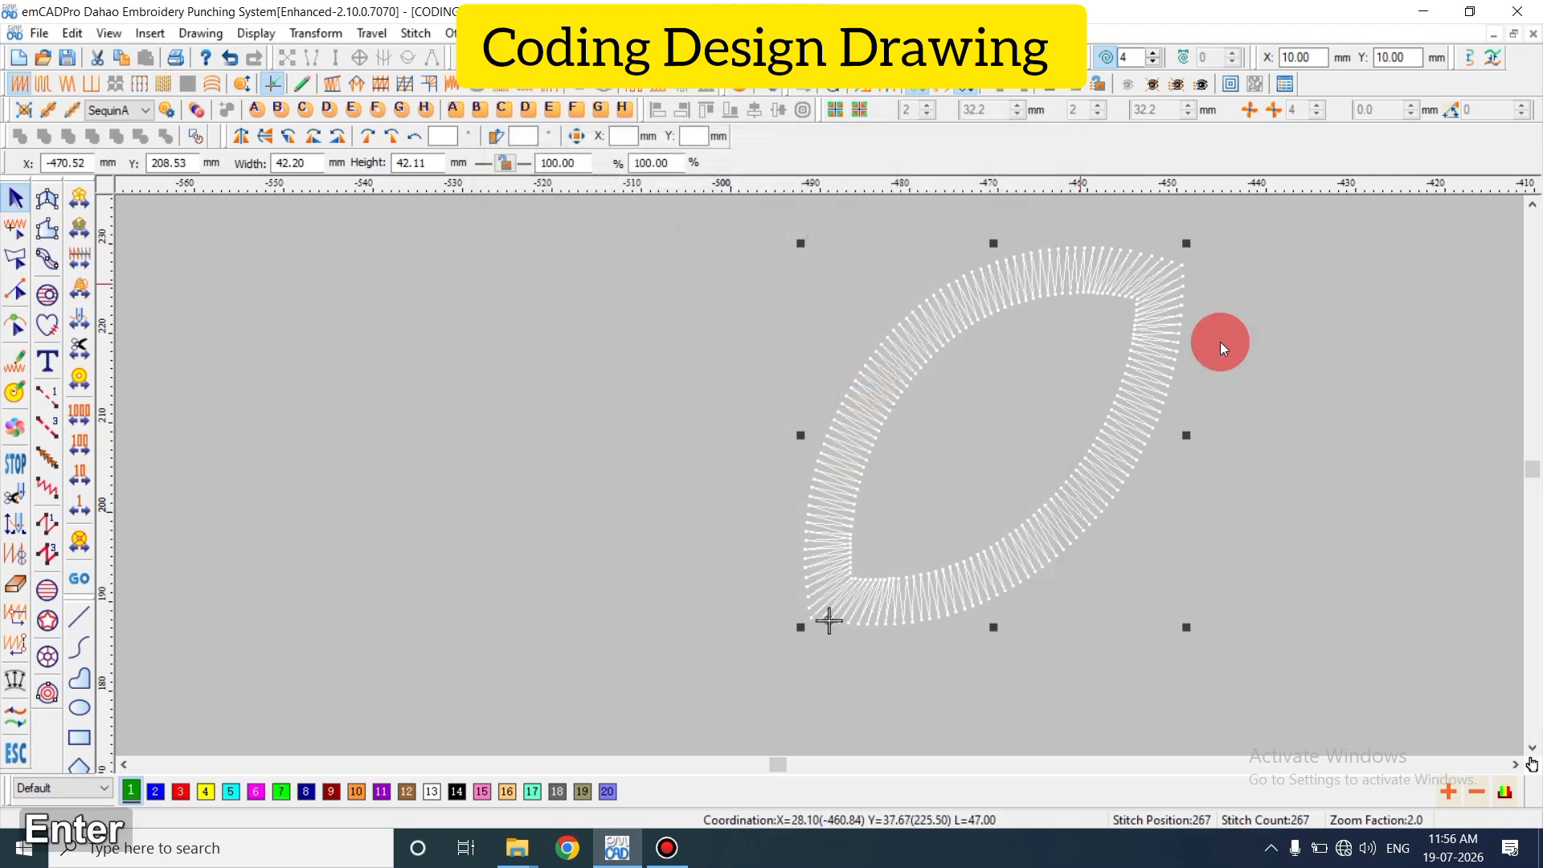
{"action": "left_click", "coordinate": [1118, 440]}
{"action": "key", "text": "z"}
{"action": "key", "text": "shift+z"}
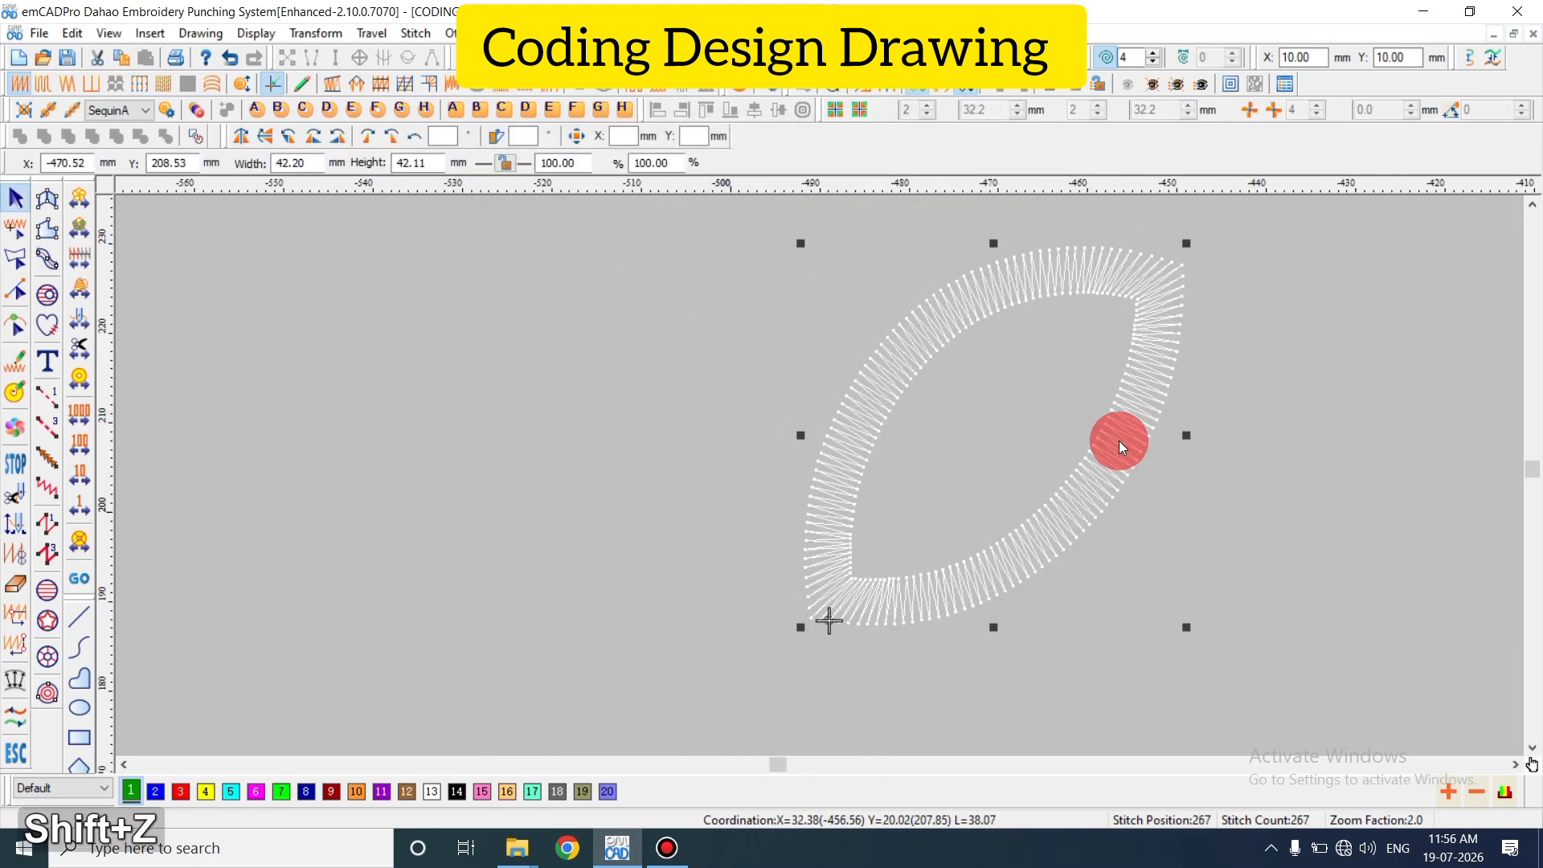
{"action": "key", "text": "Escape"}
{"action": "left_click", "coordinate": [1119, 441]}
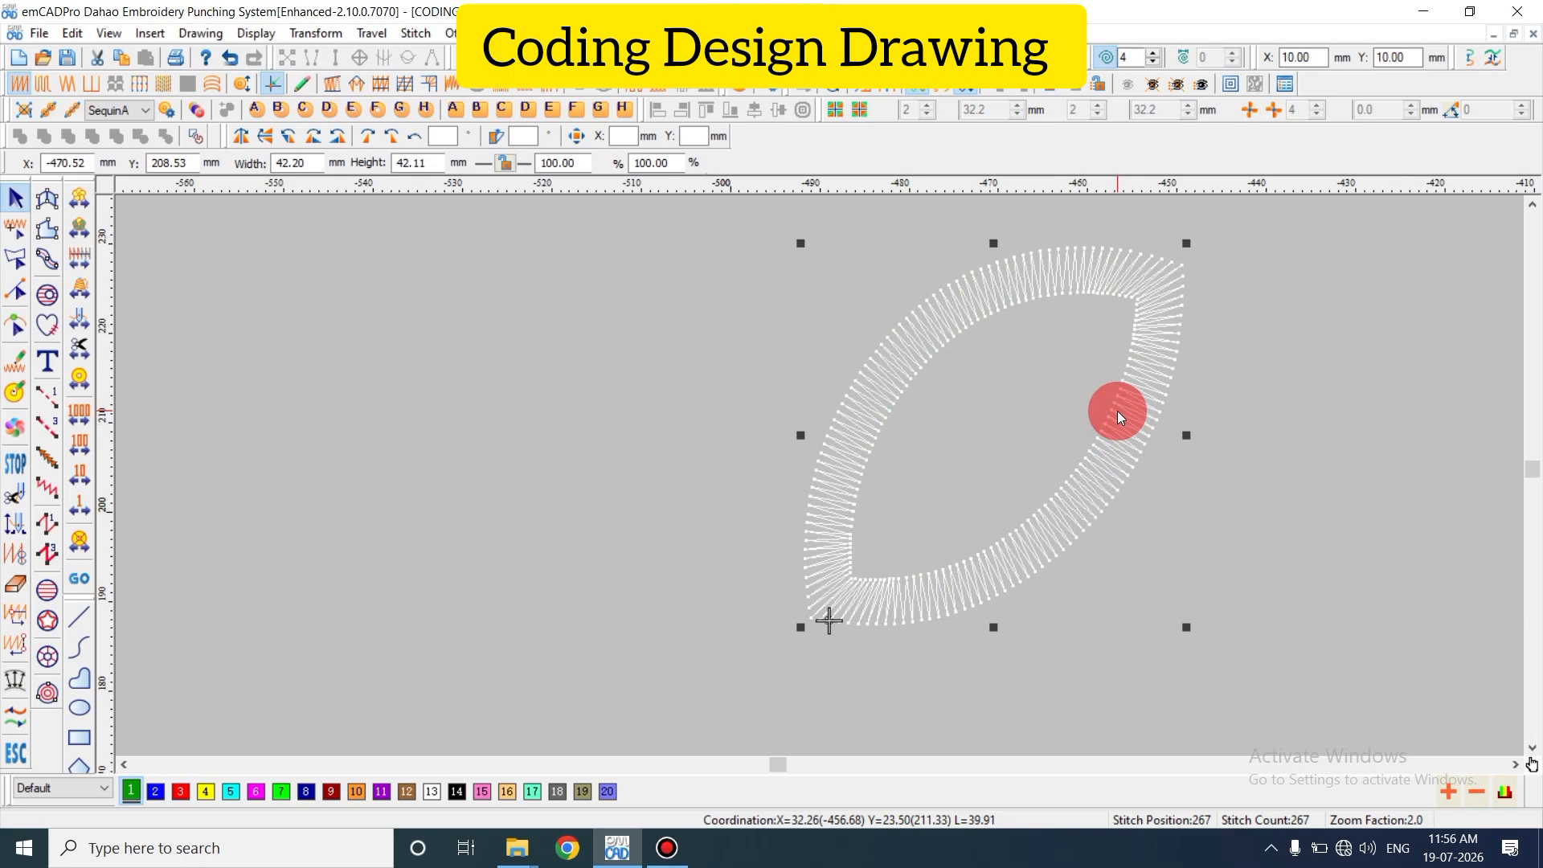
{"action": "key", "text": "shift"}
{"action": "key", "text": "shift+b"}
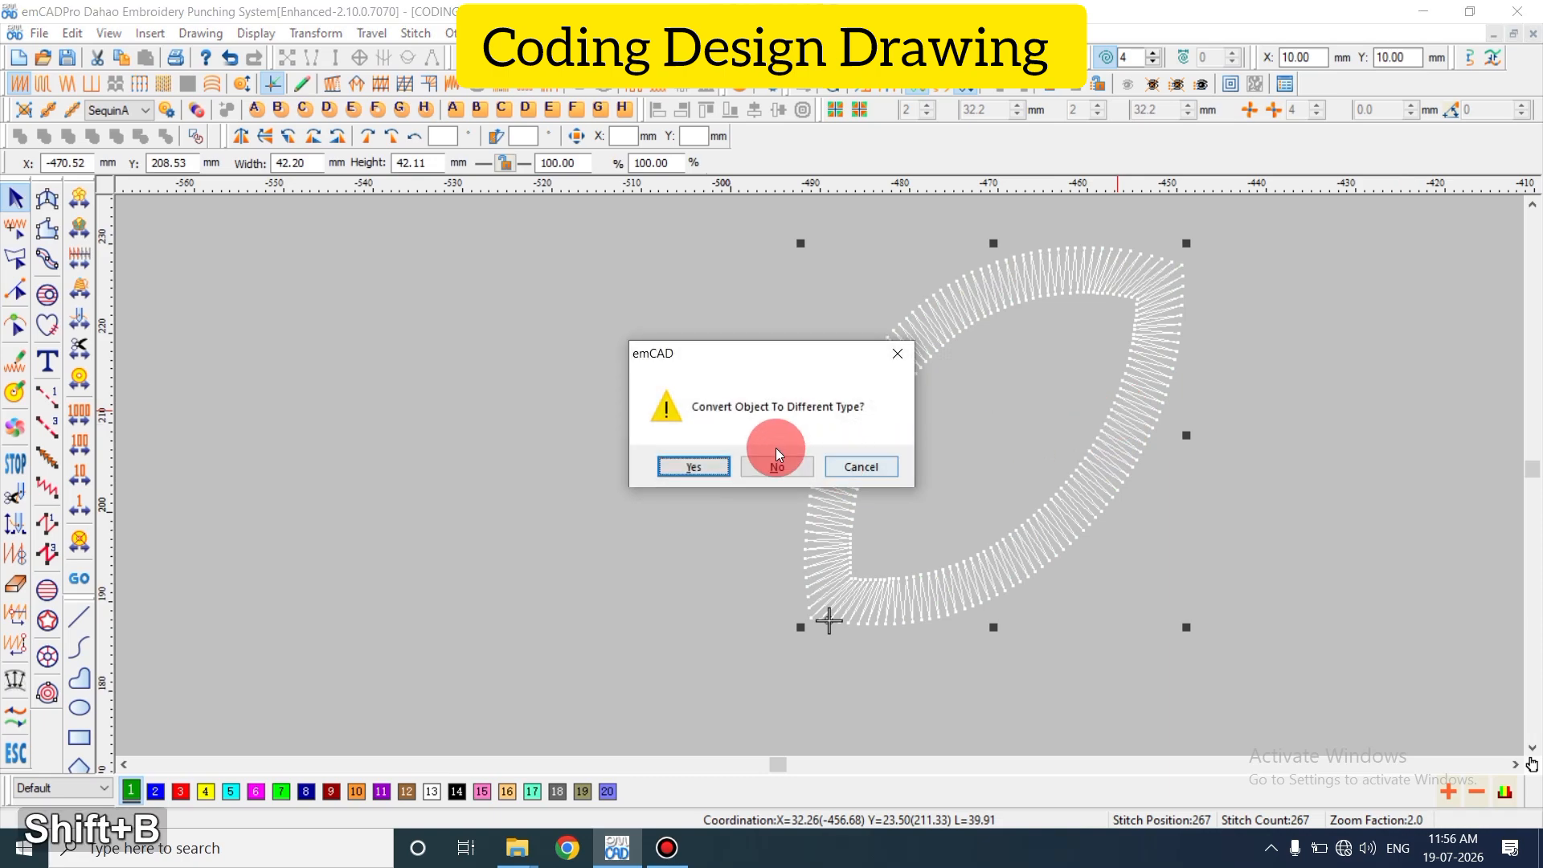
{"action": "key", "text": "Escape"}
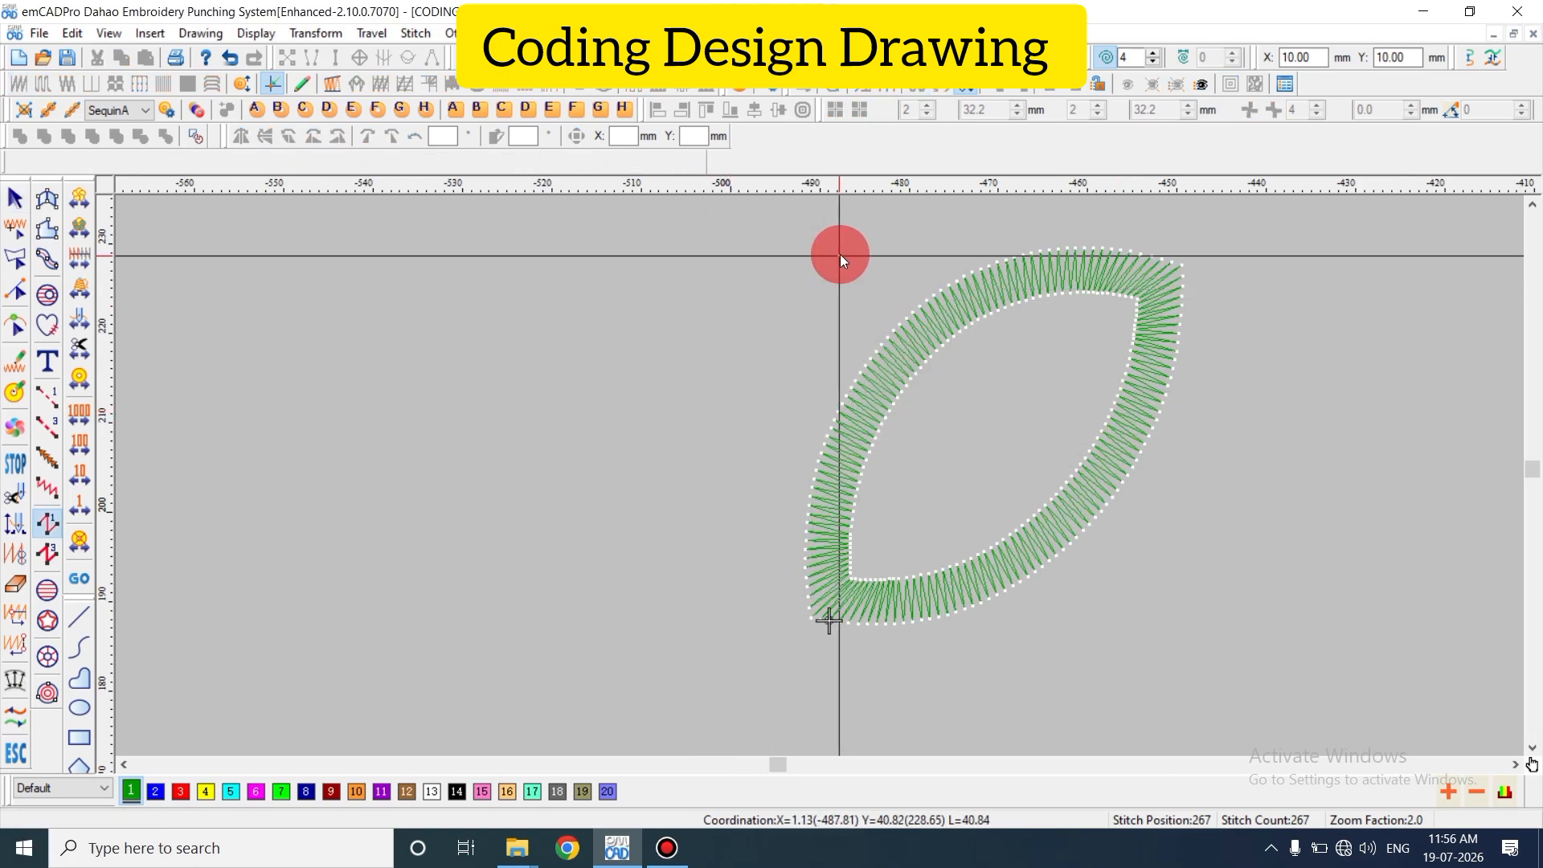
{"action": "key", "text": "Escape"}
- Convert the satin leaf border to a filled leaf shape, then convert that fill to a plain stitch outline
{"action": "left_click", "coordinate": [940, 575]}
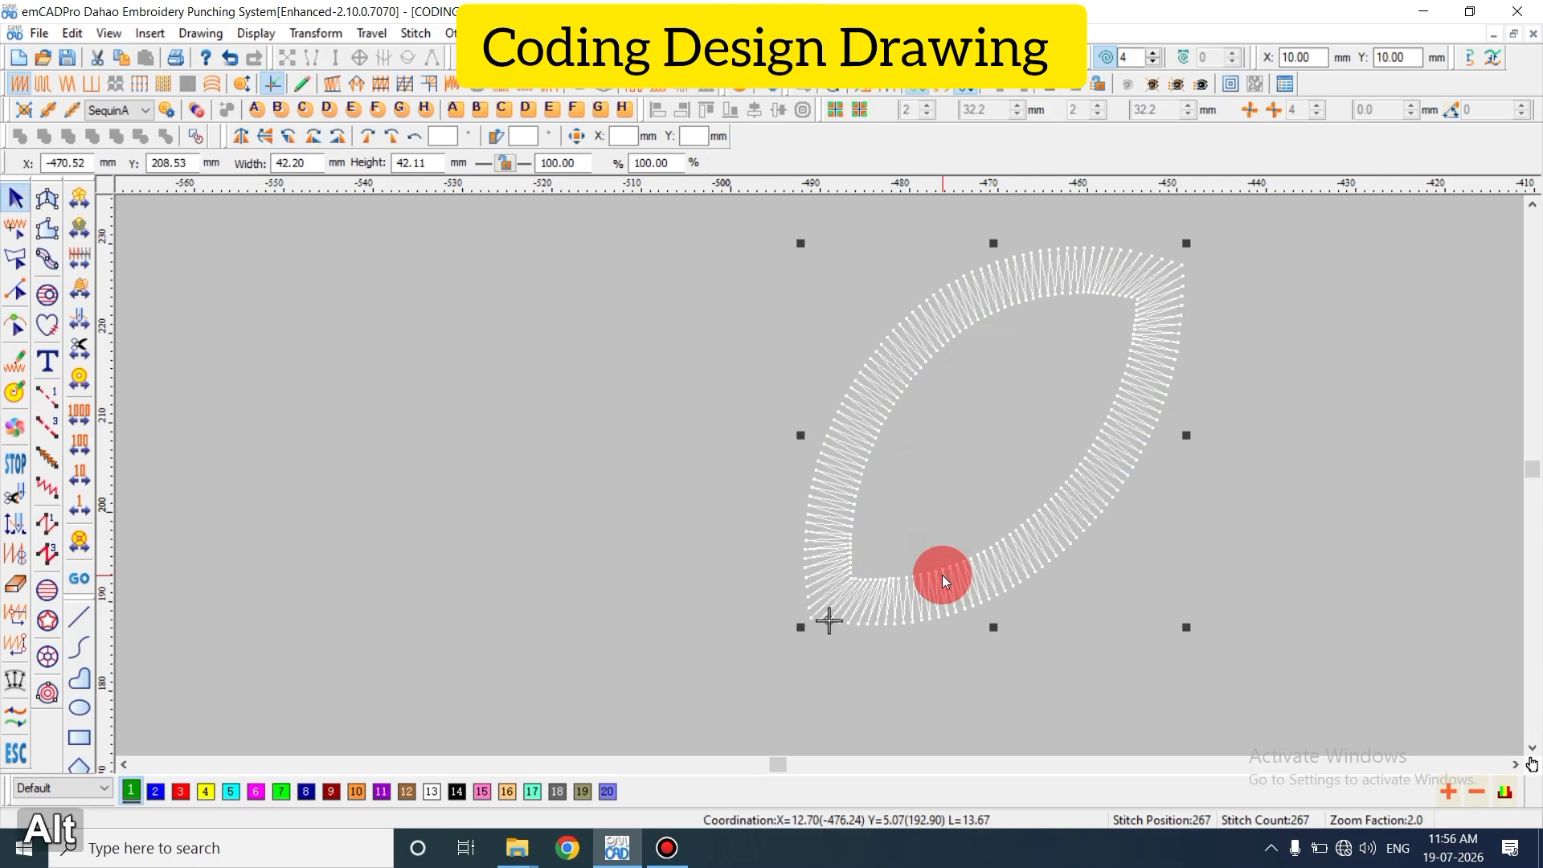
{"action": "key", "text": "alt+c"}
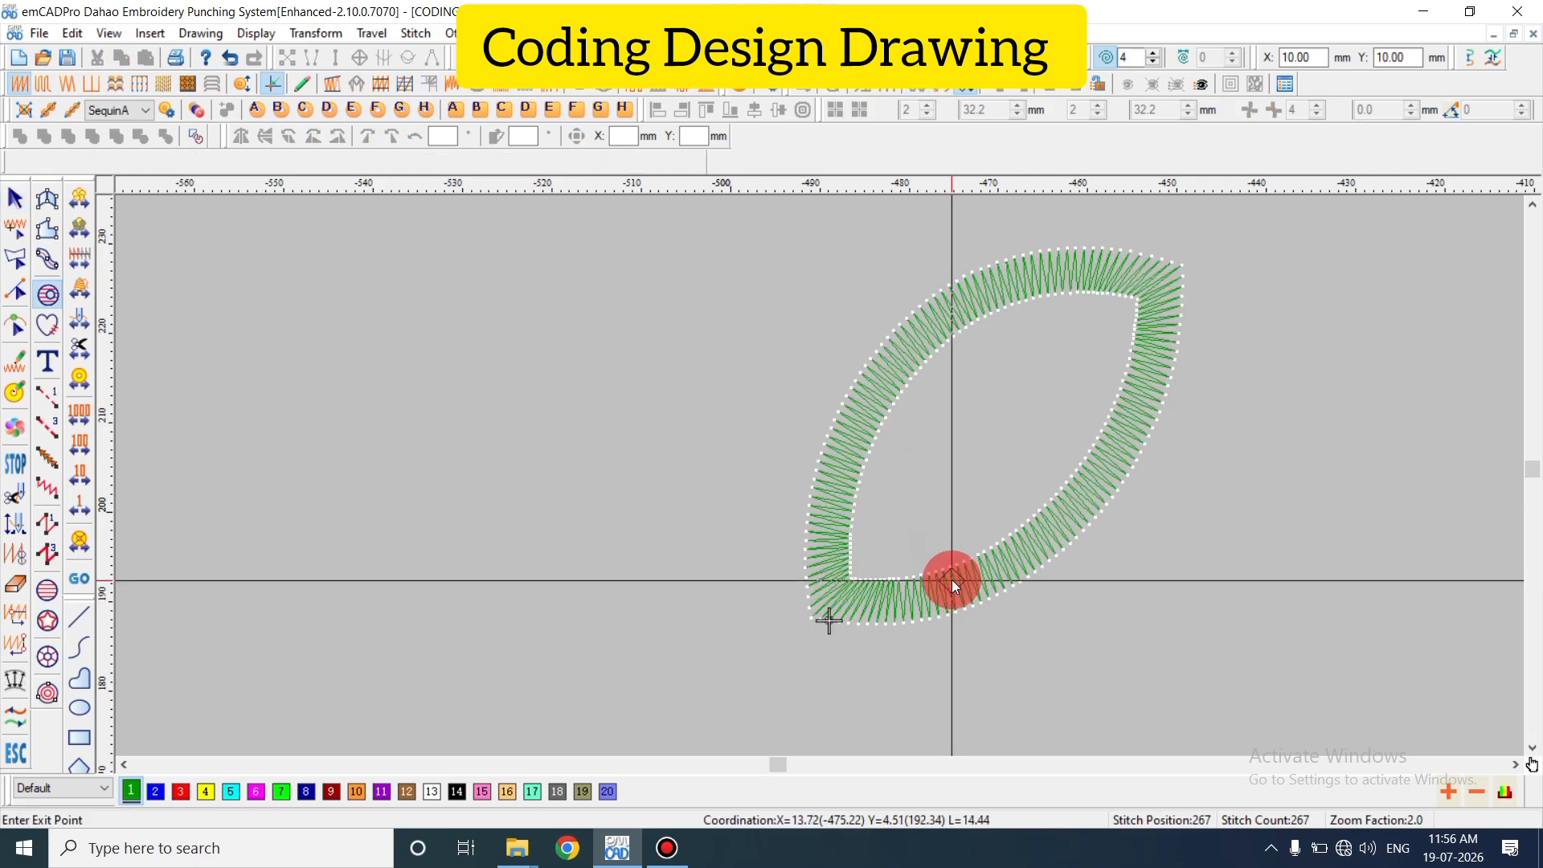
{"action": "key", "text": "Return"}
{"action": "key", "text": "Escape"}
{"action": "left_click", "coordinate": [1040, 420]}
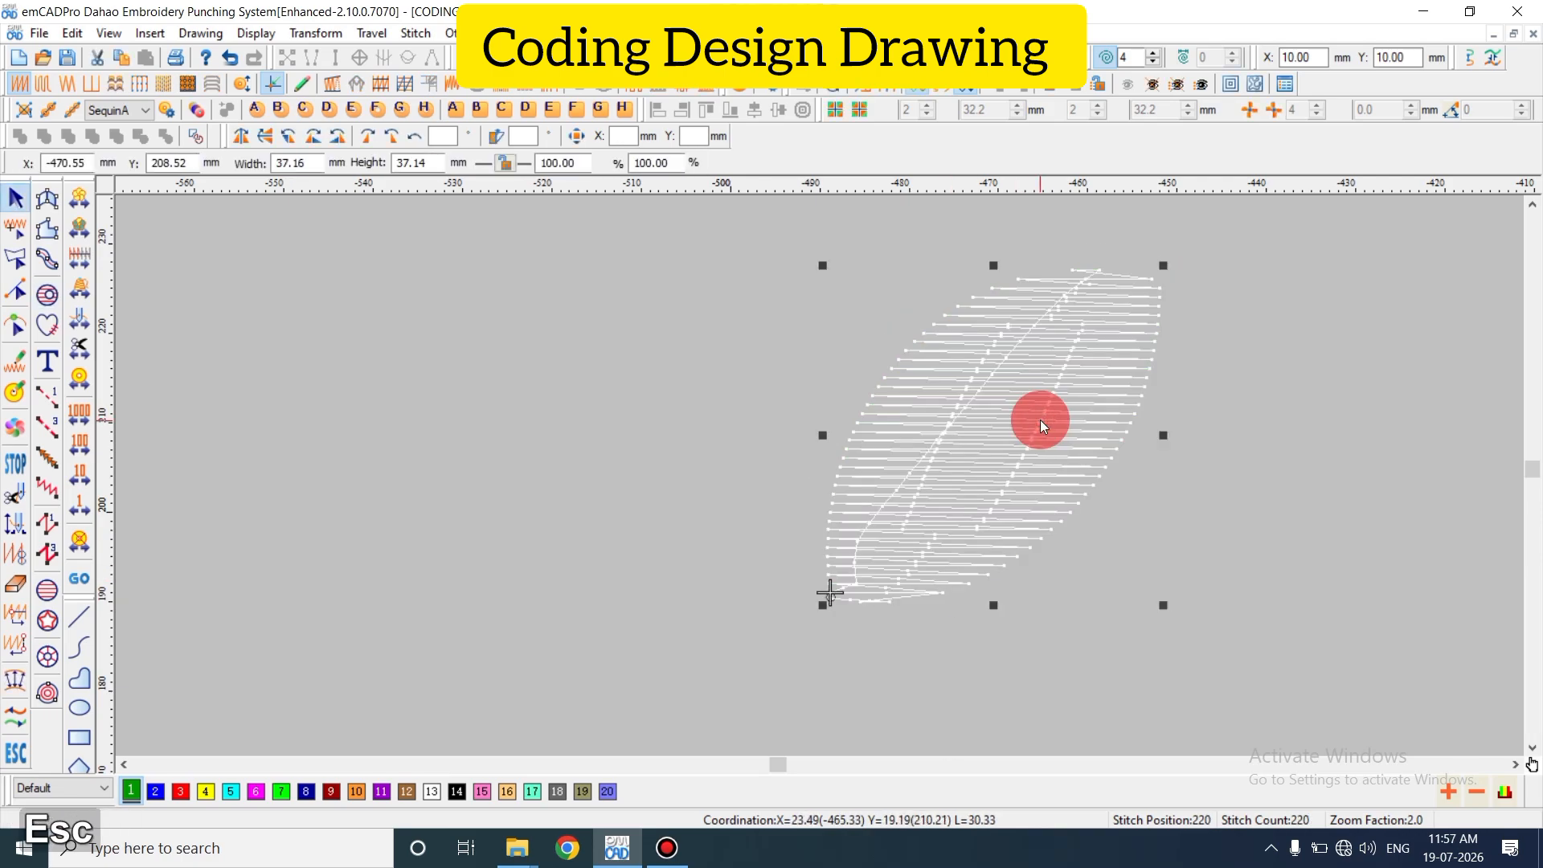
{"action": "key", "text": "shift+n"}
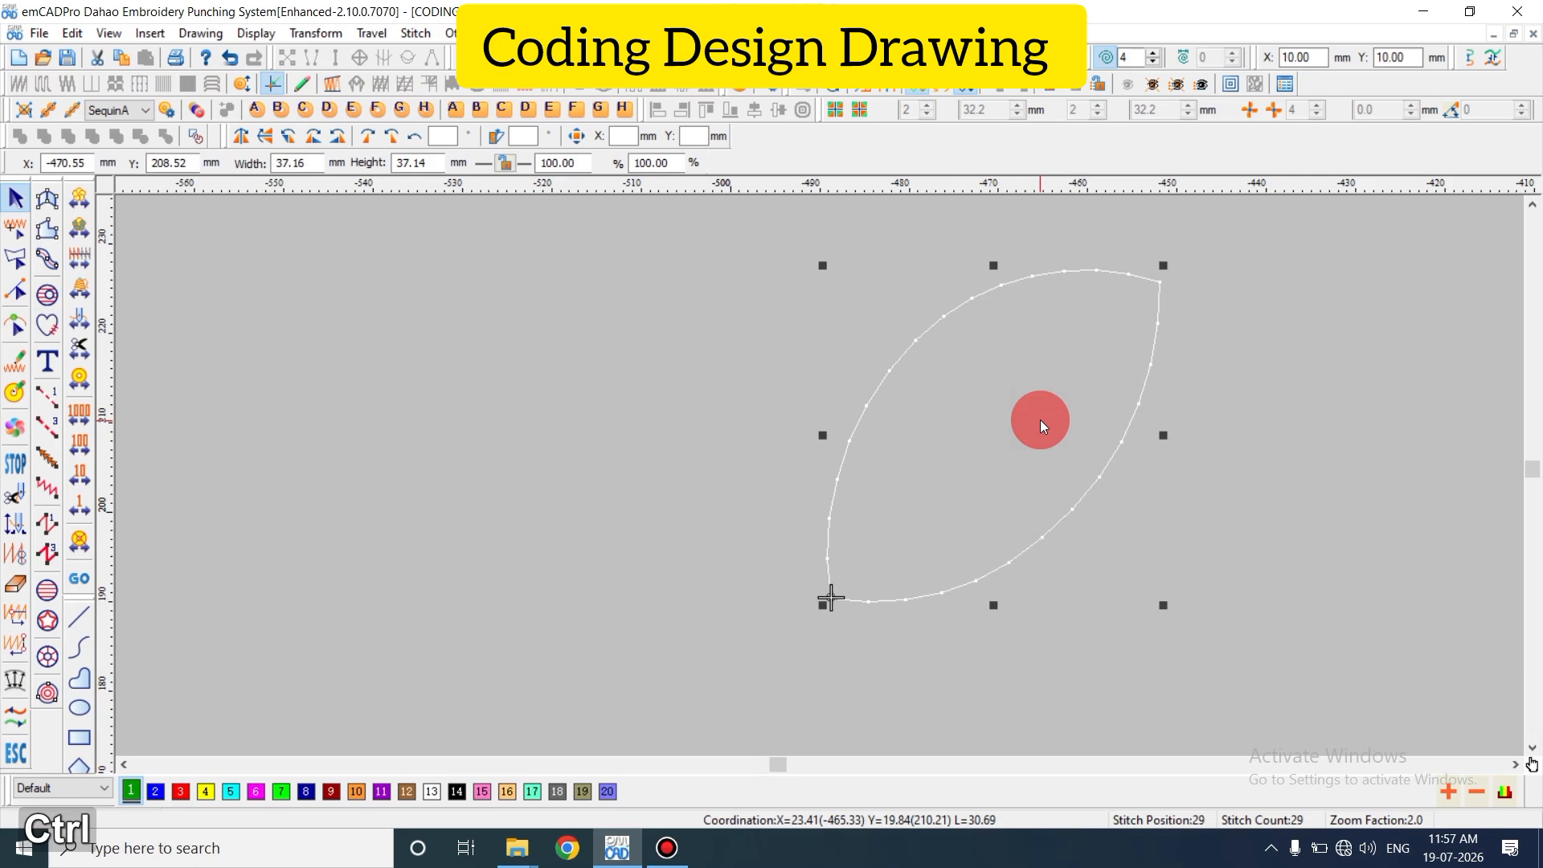
- Undo the slanted leaf's conversions, width change and tracing, back to the upright leaf's inner stitch curve
{"action": "key", "text": "ctrl+z"}
{"action": "key", "text": "Escape"}
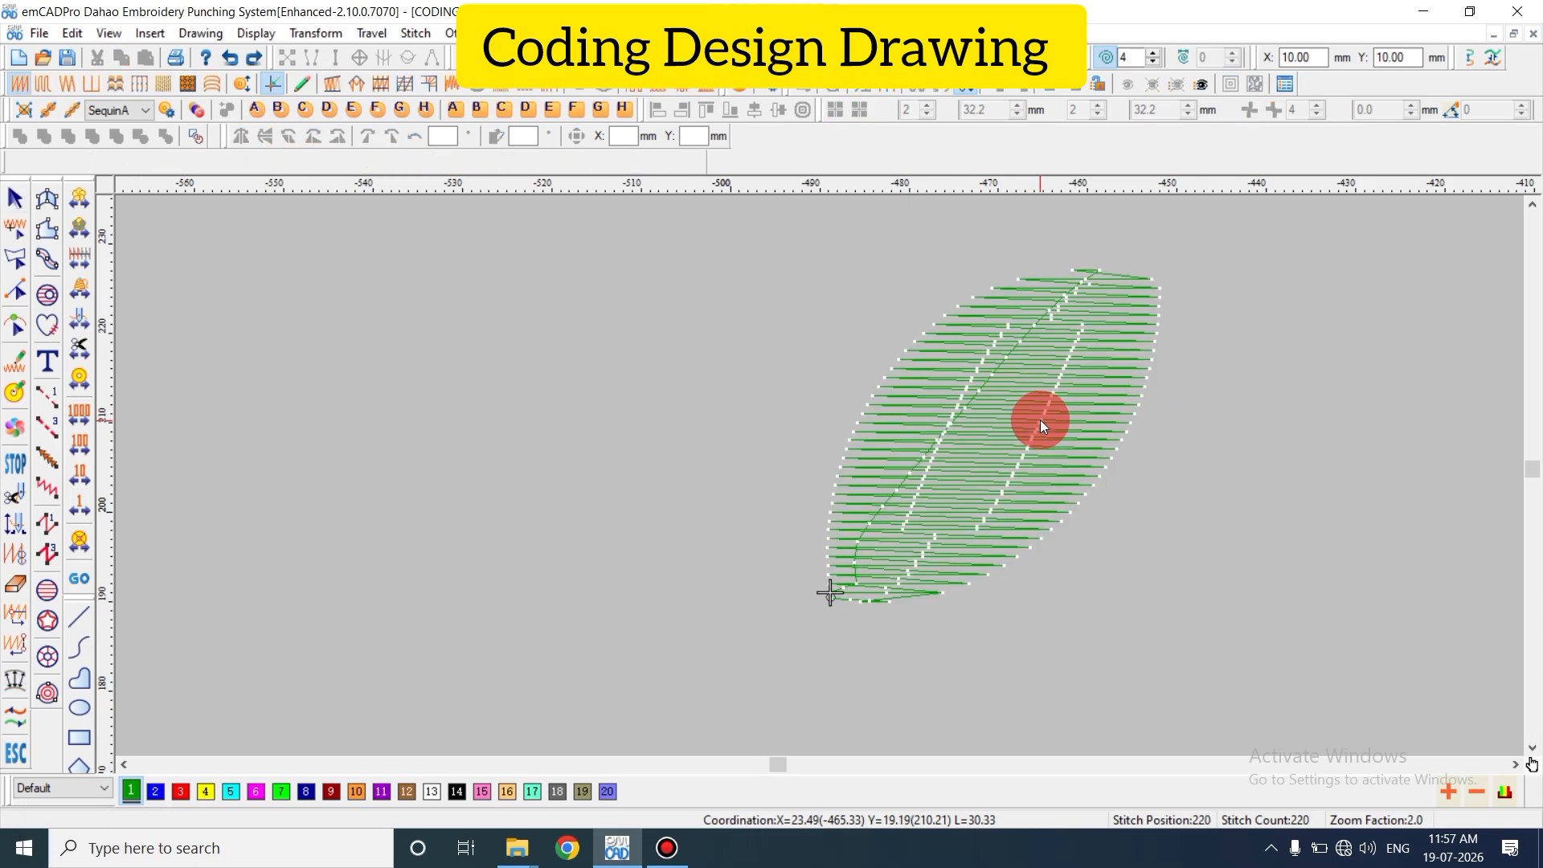
{"action": "key", "text": "ctrl+z"}
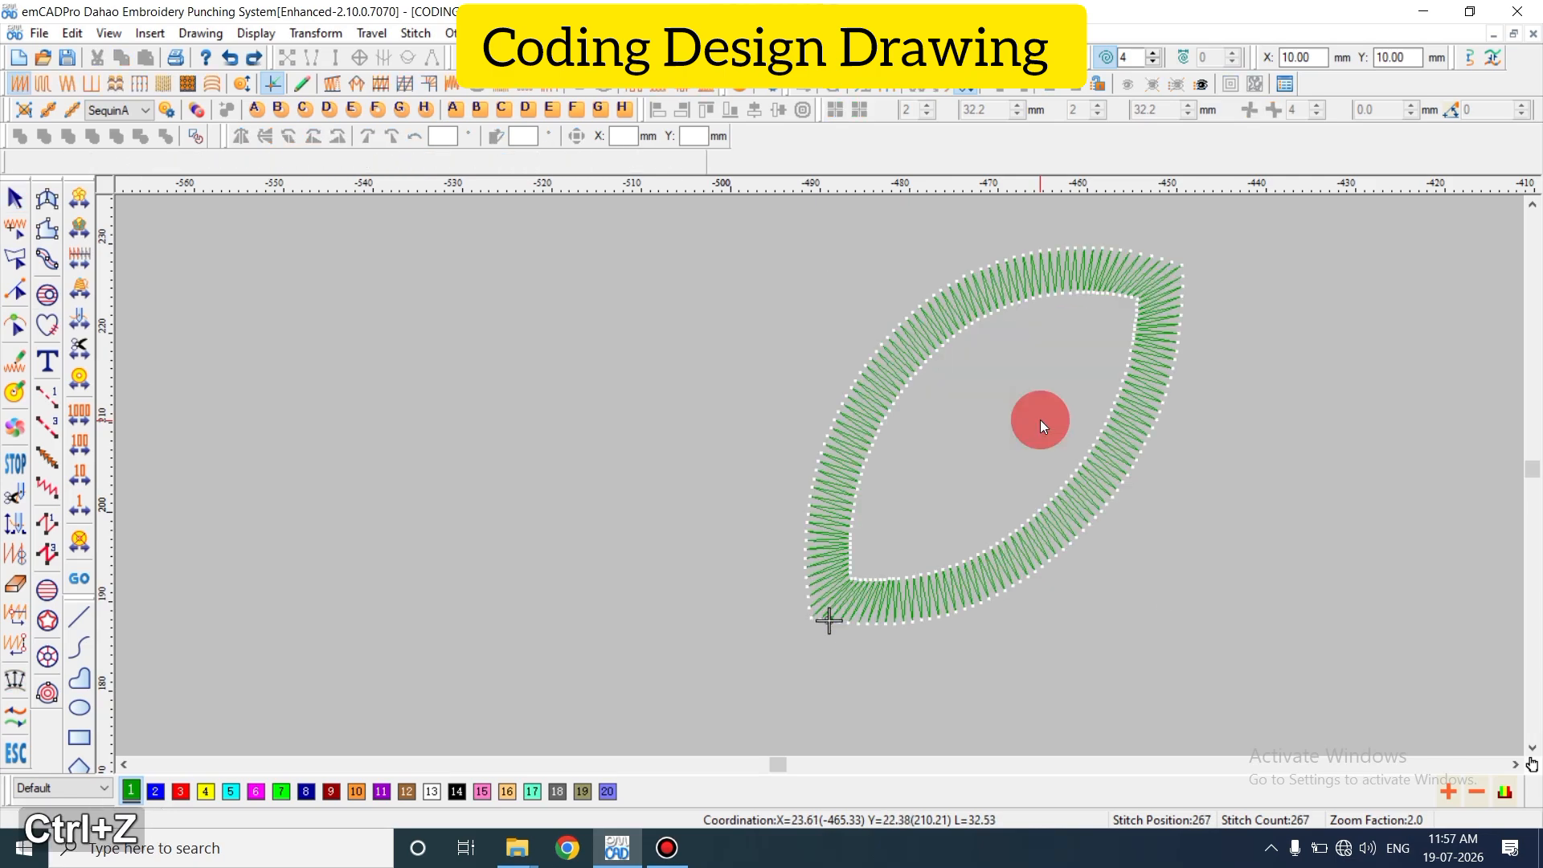
{"action": "key", "text": "ctrl+z"}
{"action": "key", "text": "ctrl+z"}
{"action": "key", "text": "ctrl+z"}
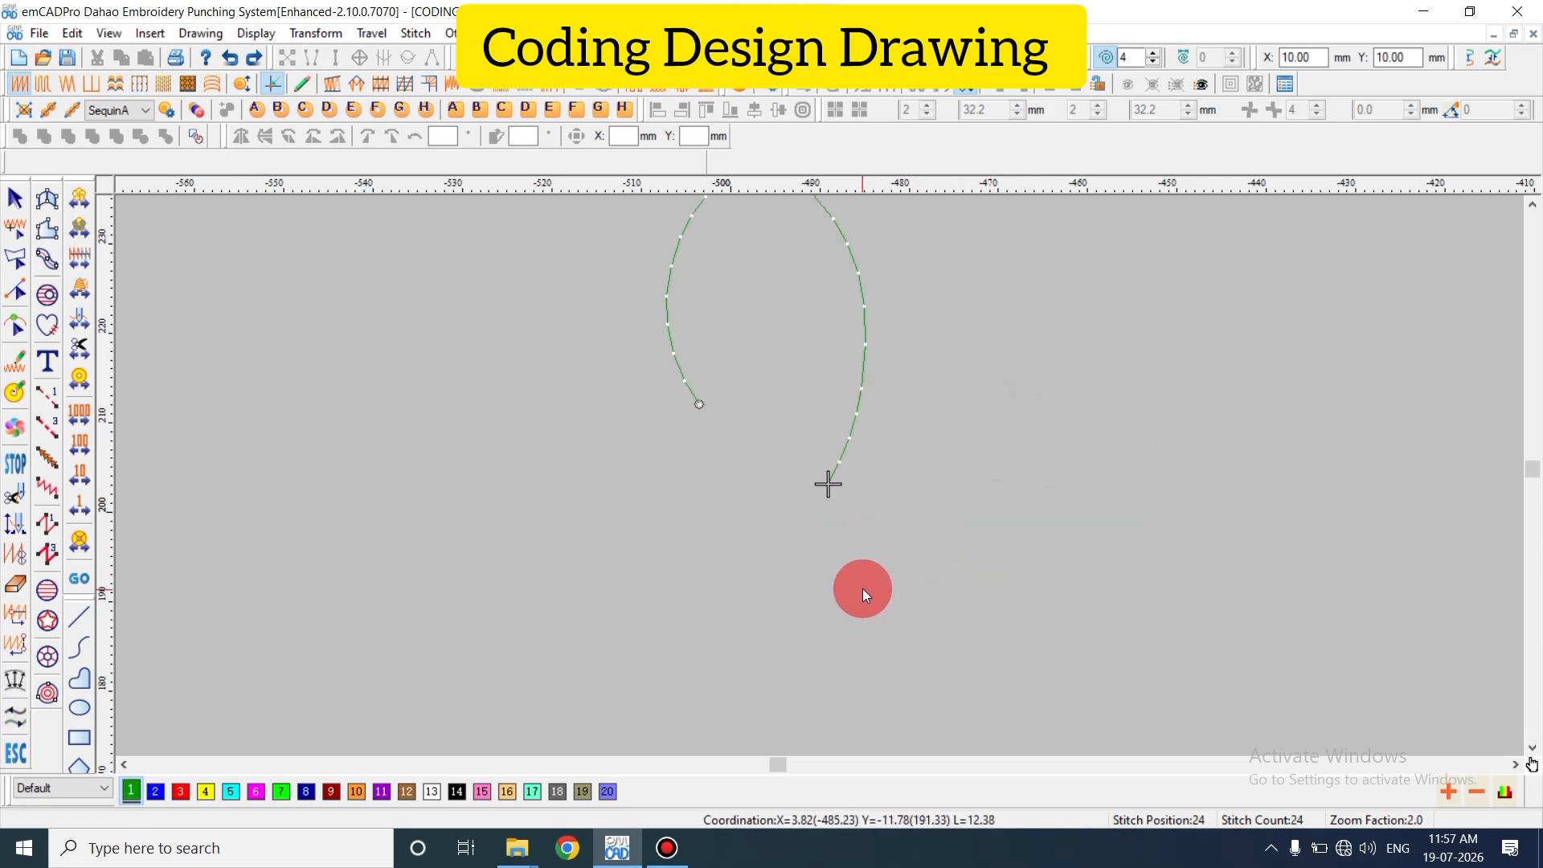
- Show the sketch again and delete the stitch curve along the upright leaf's inner line
{"action": "key", "text": "d"}
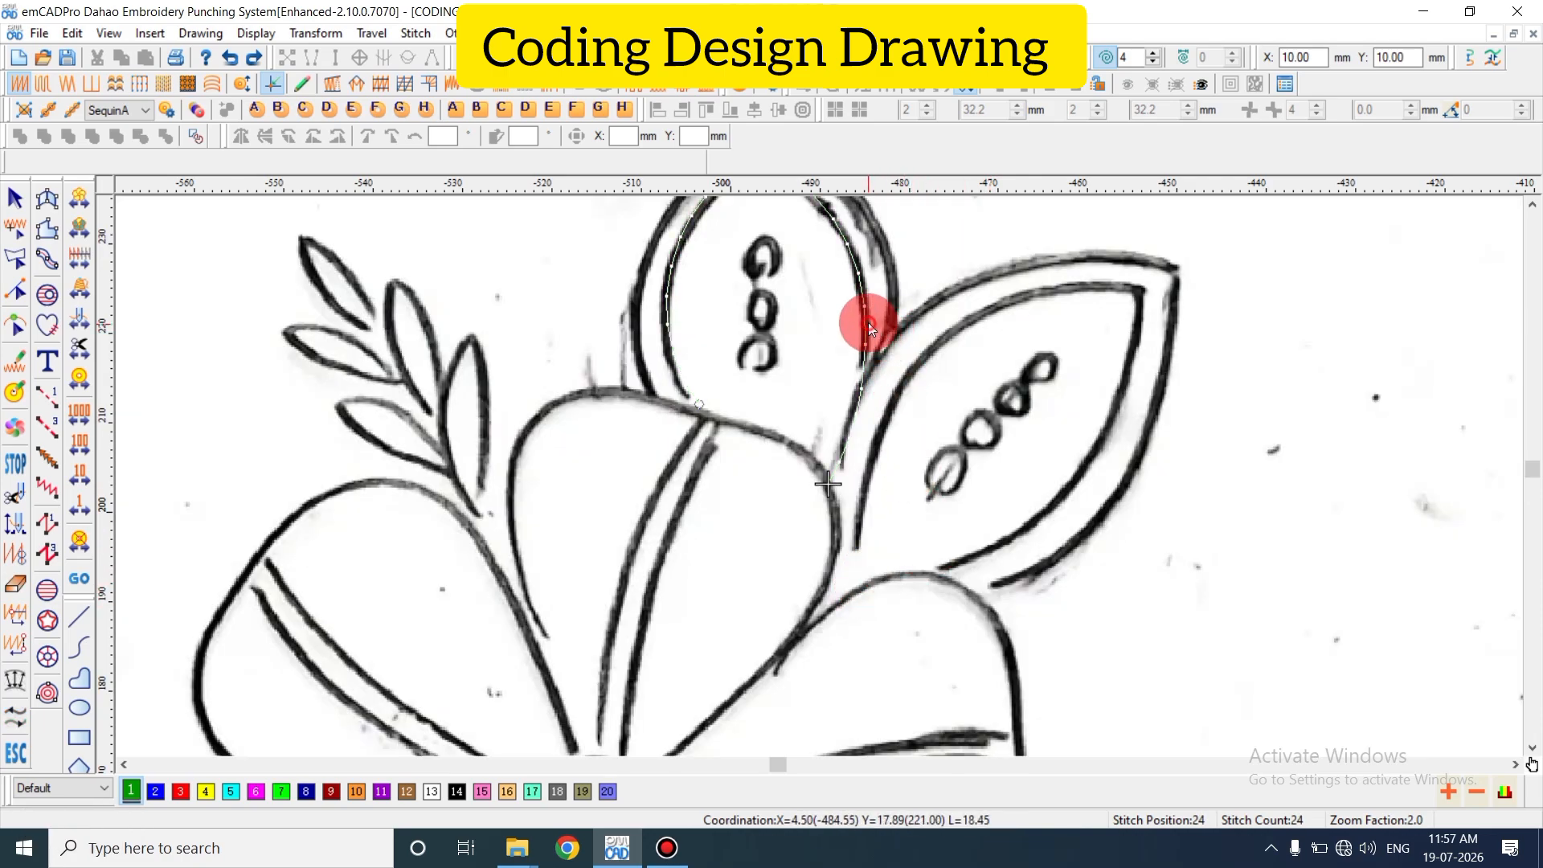
{"action": "left_click", "coordinate": [884, 335]}
{"action": "key", "text": "Delete"}
{"action": "key", "text": "z"}
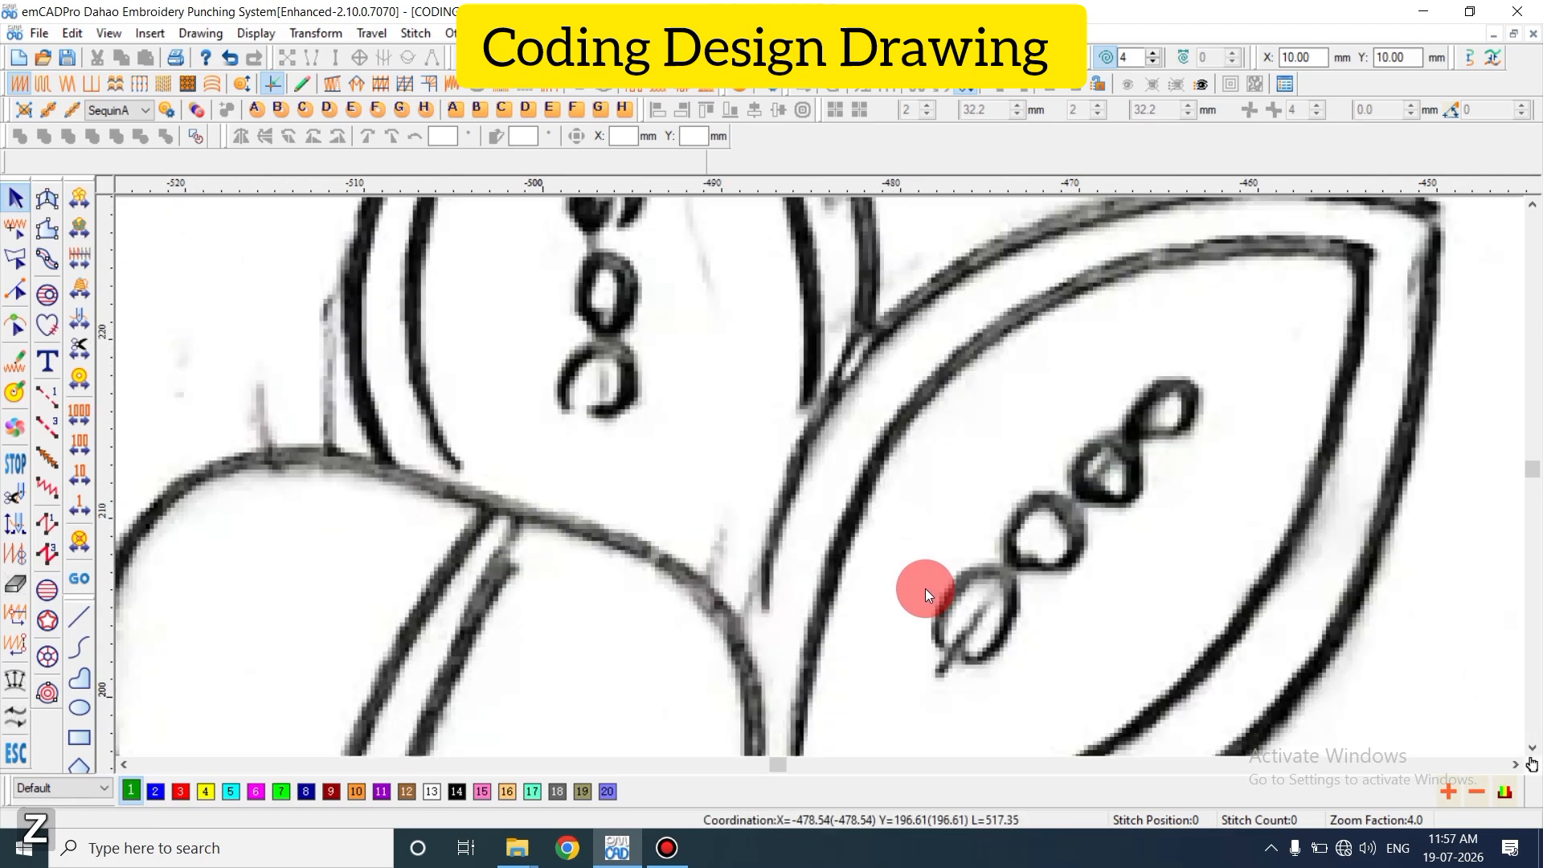
- Undo the sketch image's last placement and size changes, then redo them
{"action": "key", "text": "ctrl+z"}
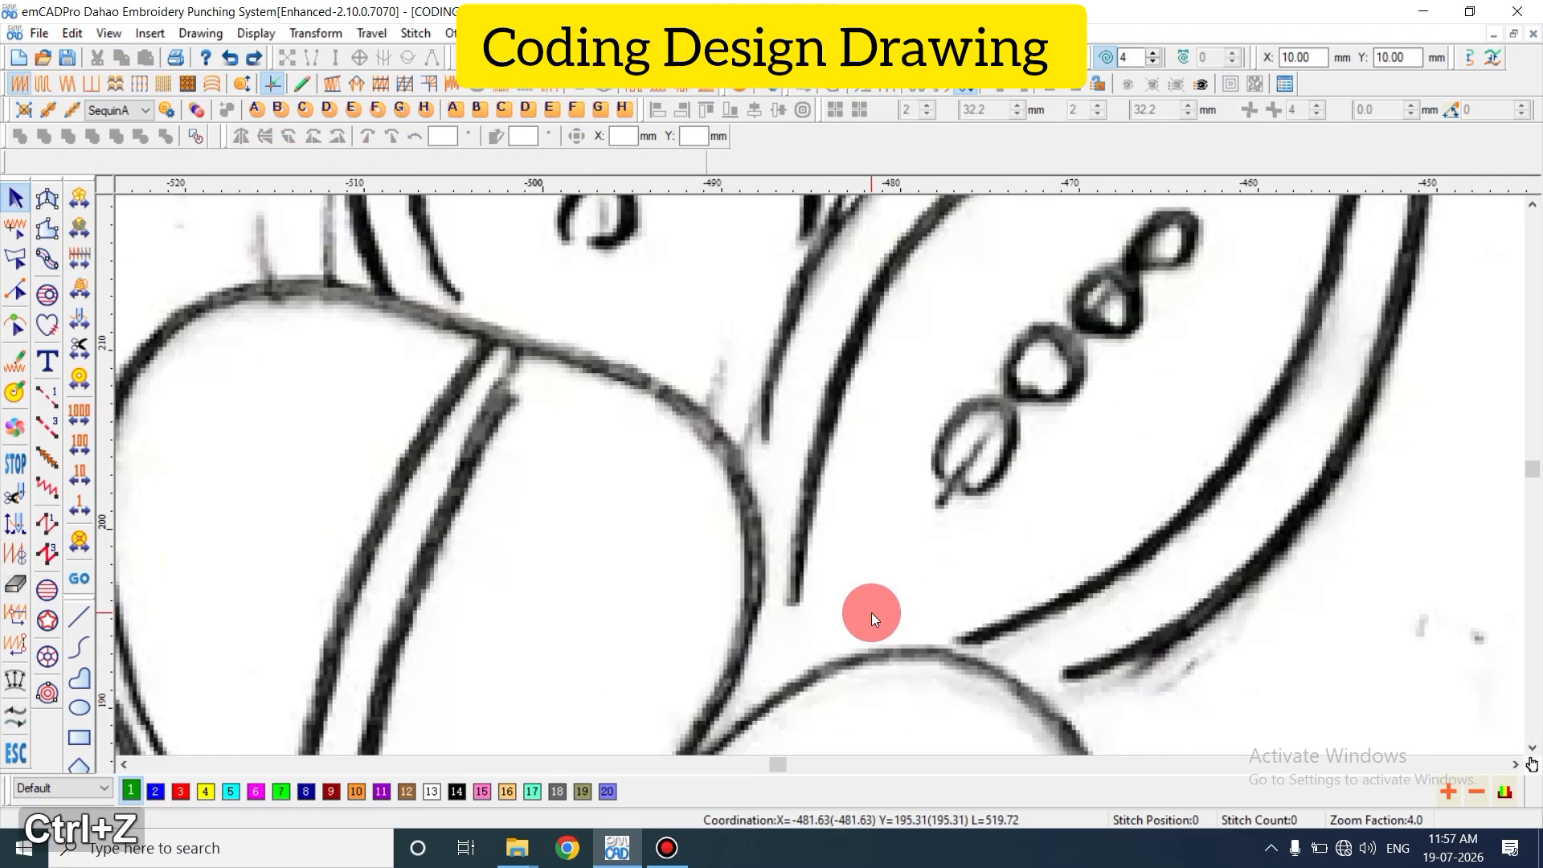
{"action": "key", "text": "shift+z"}
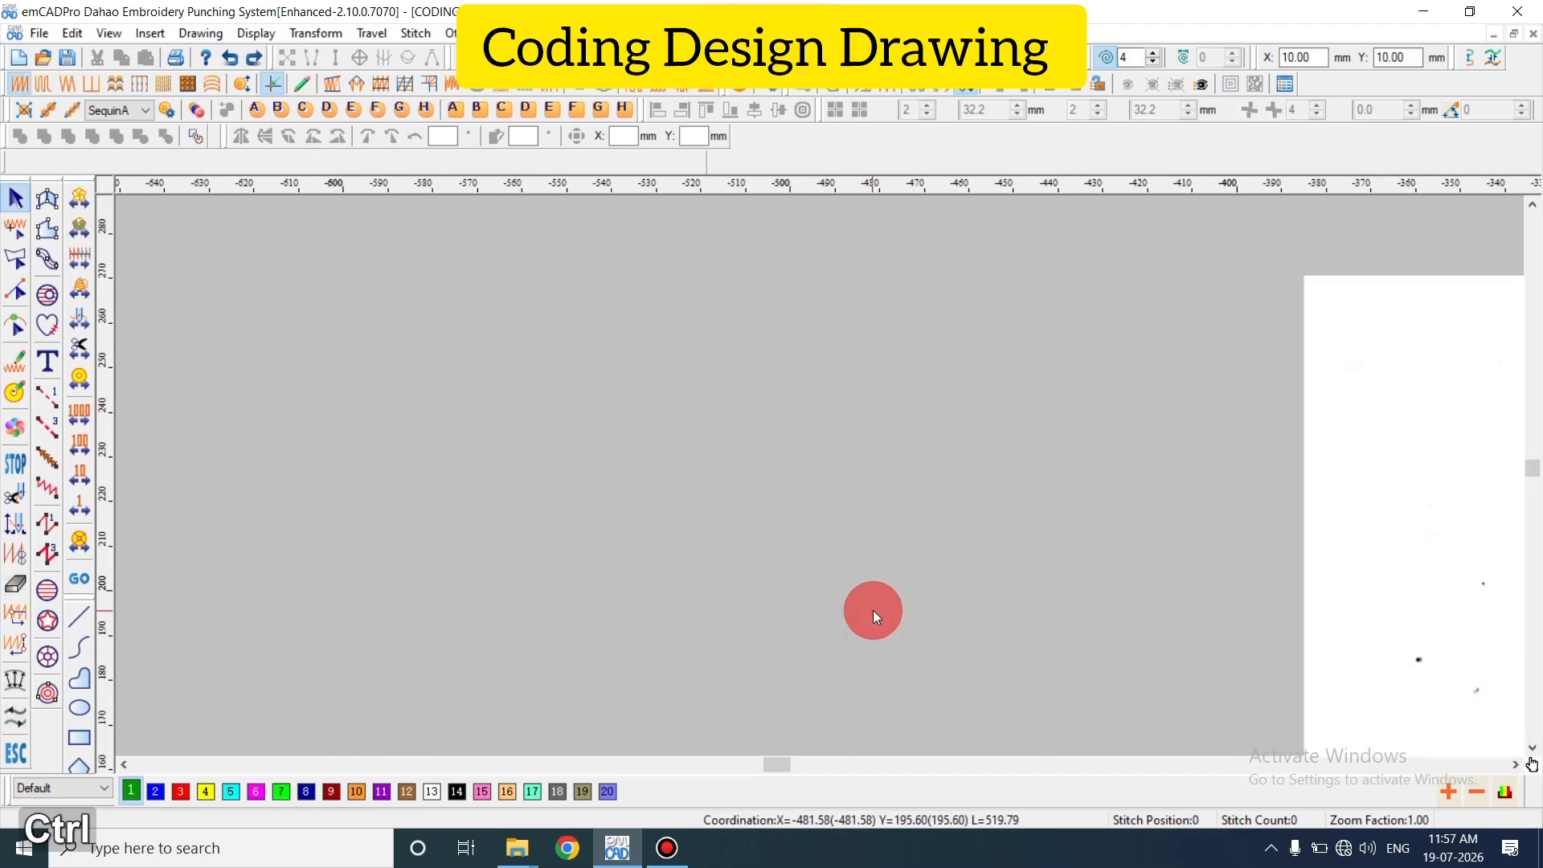
{"action": "key", "text": "shift+z"}
{"action": "key", "text": "shift+z"}
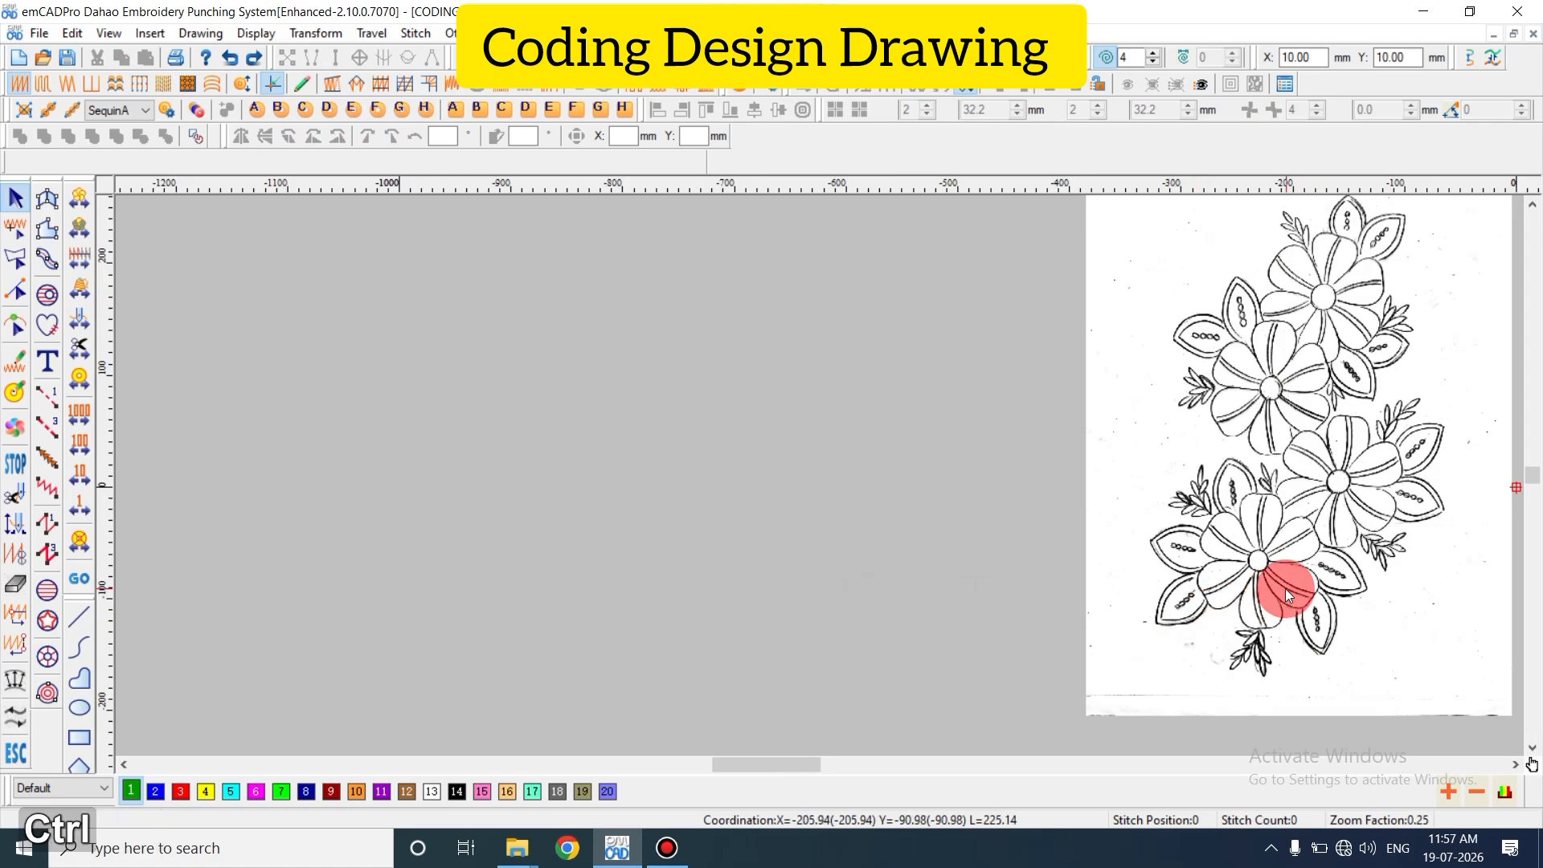
{"action": "key", "text": "ctrl+y"}
{"action": "key", "text": "ctrl+y"}
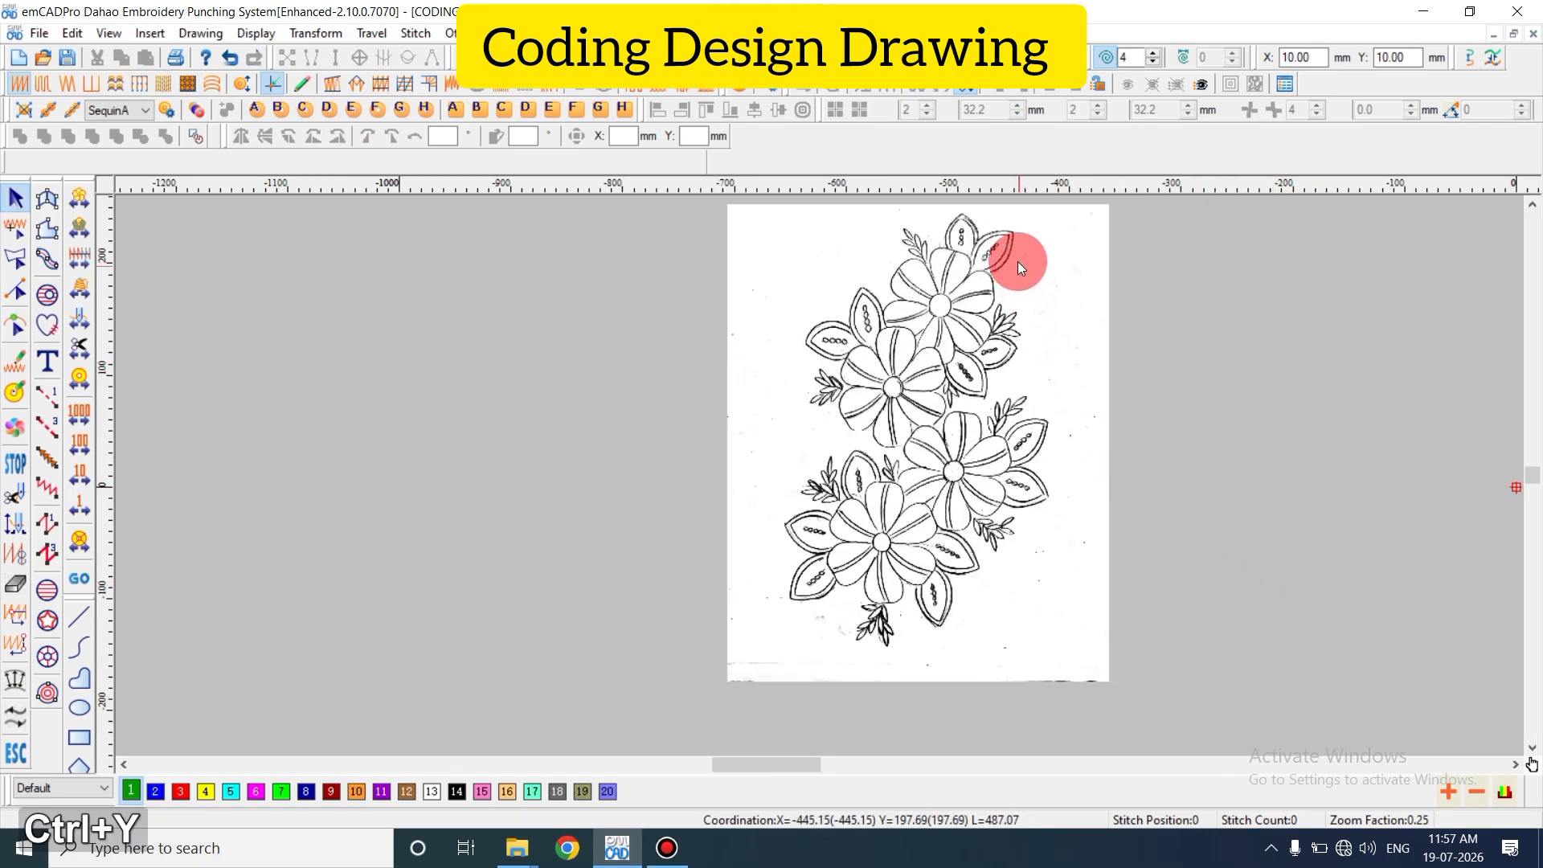
- Trace the slanted top leaf with a stitch curve running between its double sketch lines, from base around the tip and back
{"action": "scroll", "coordinate": [1015, 259], "scroll_direction": "up", "scroll_amount": 1, "text": "shift"}
{"action": "scroll", "coordinate": [1014, 259], "scroll_direction": "up", "scroll_amount": 2, "text": "shift"}
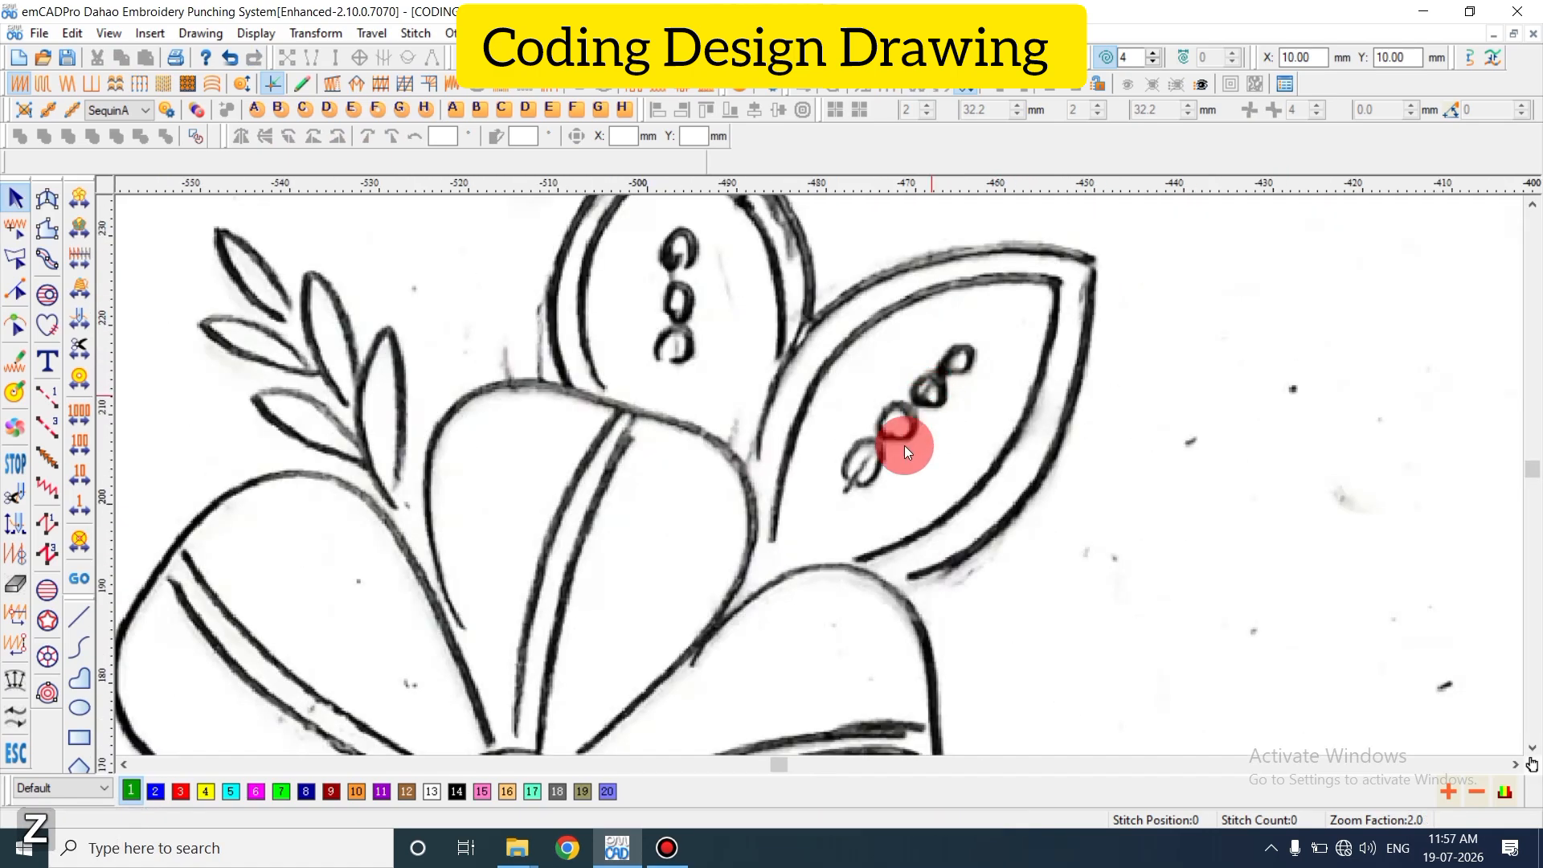
{"action": "left_click", "coordinate": [47, 396]}
{"action": "left_click", "coordinate": [746, 589]}
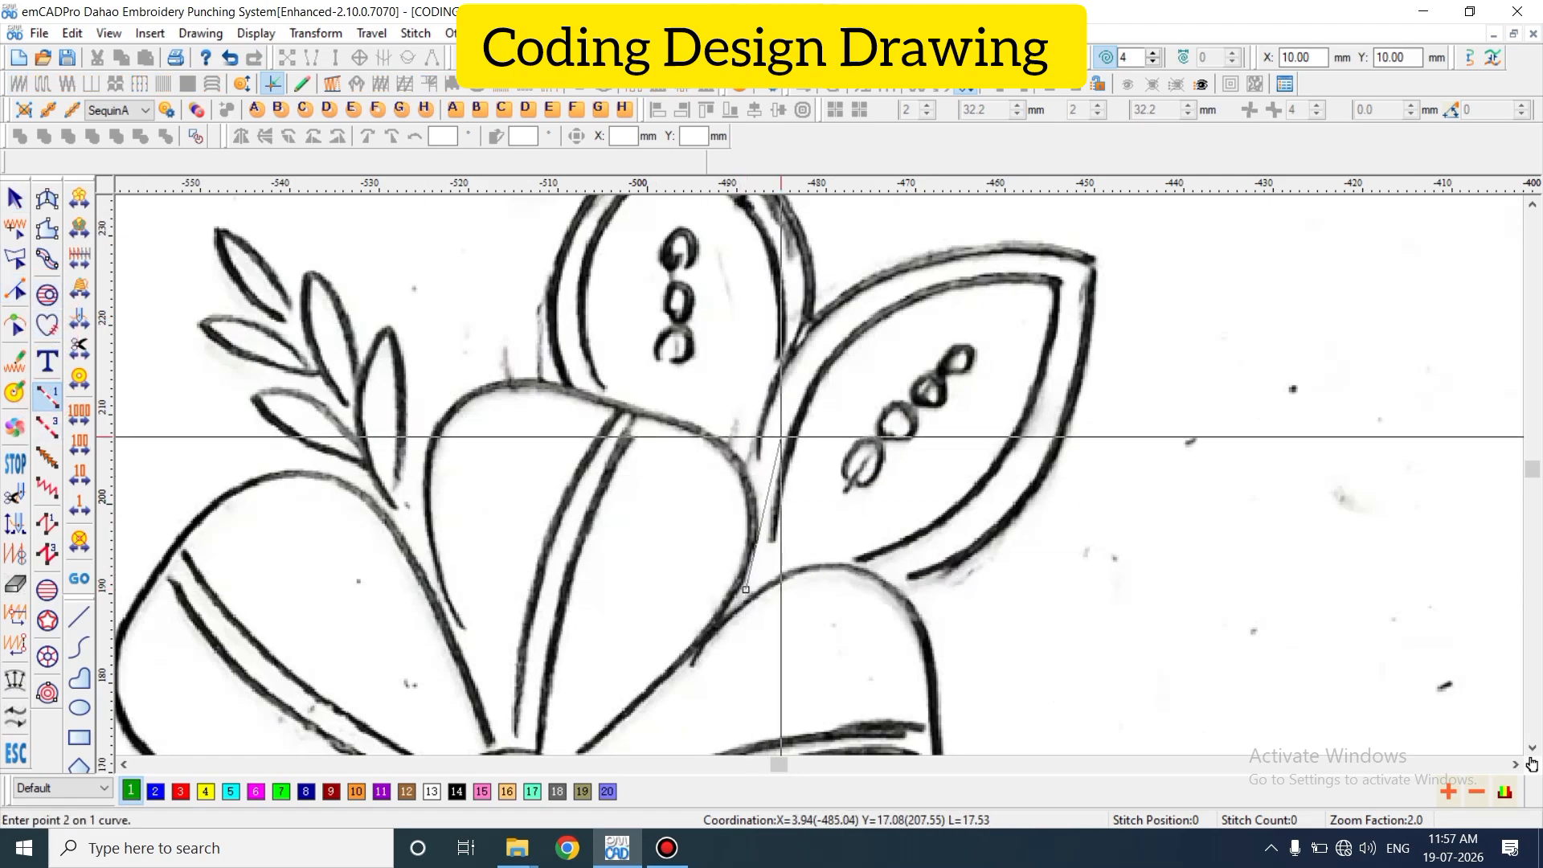
{"action": "left_click", "coordinate": [780, 412]}
{"action": "left_click", "coordinate": [891, 284]}
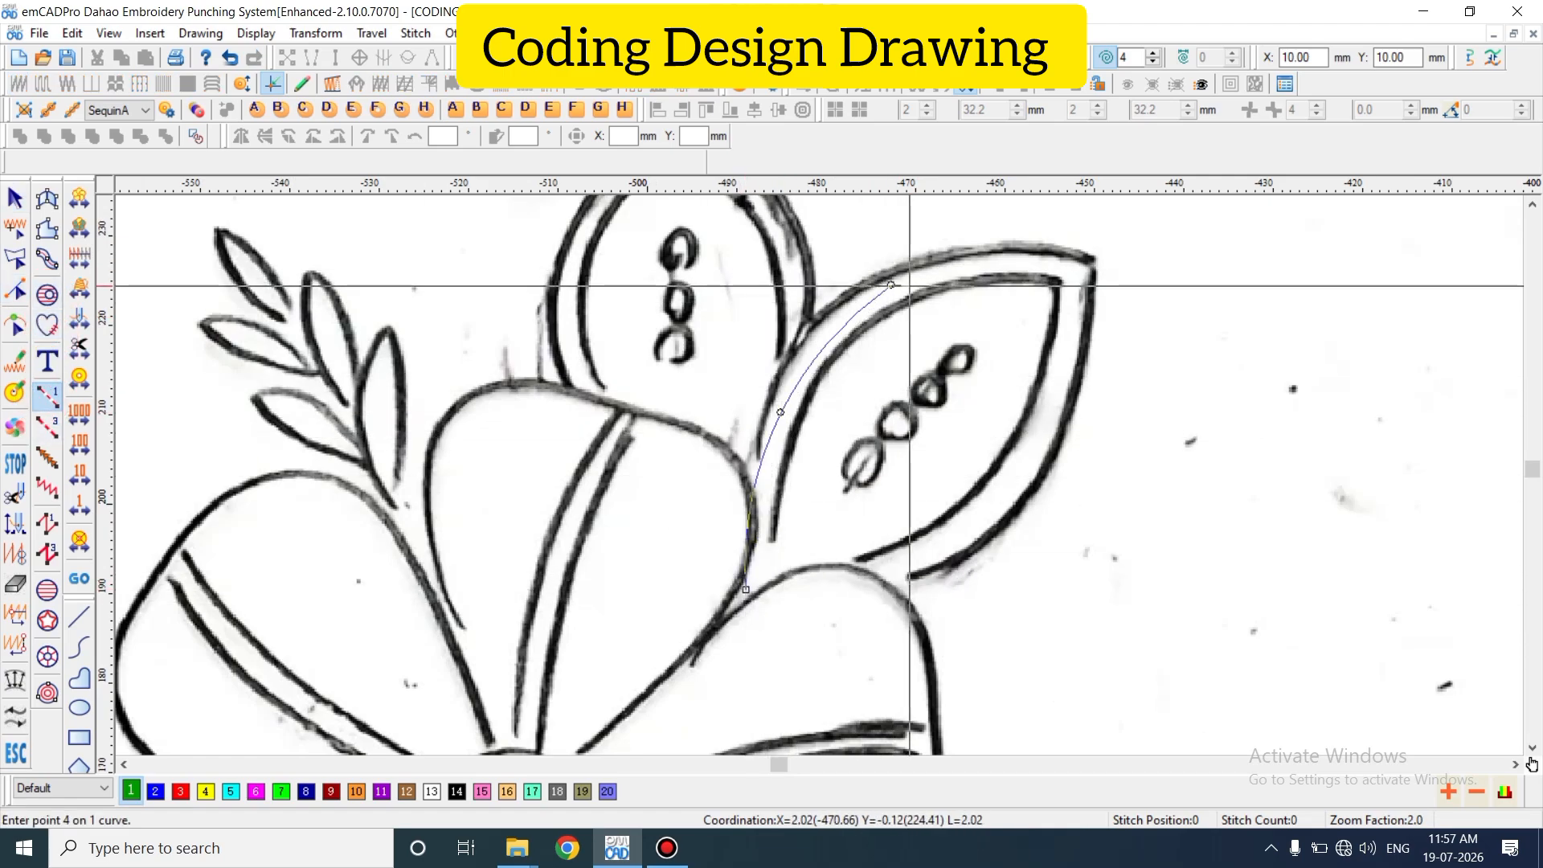
{"action": "left_click", "coordinate": [1079, 272]}
{"action": "left_click", "coordinate": [1043, 446]}
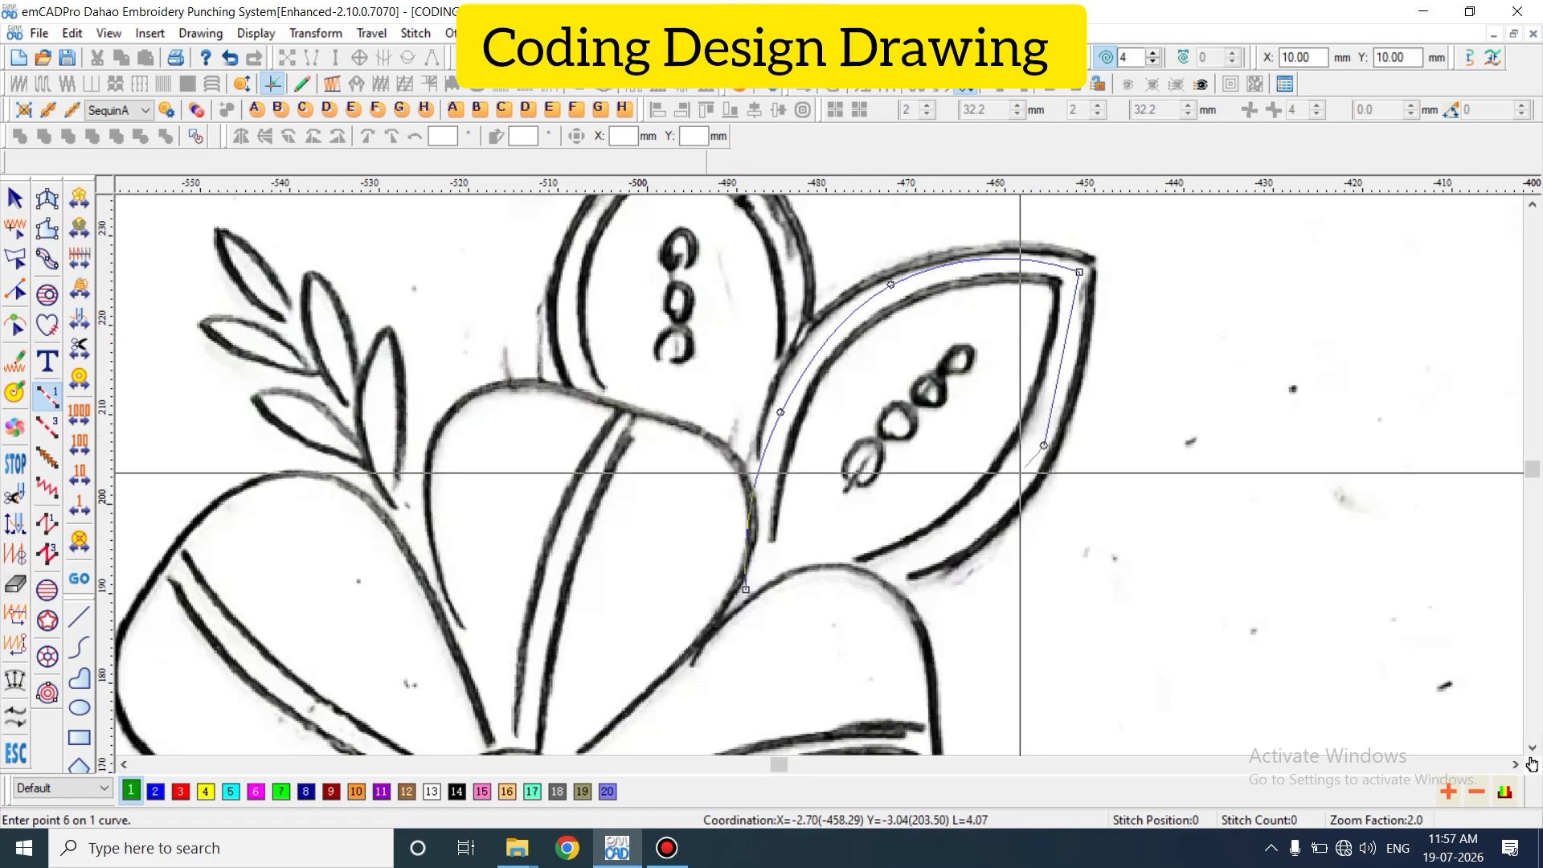
{"action": "left_click", "coordinate": [871, 589]}
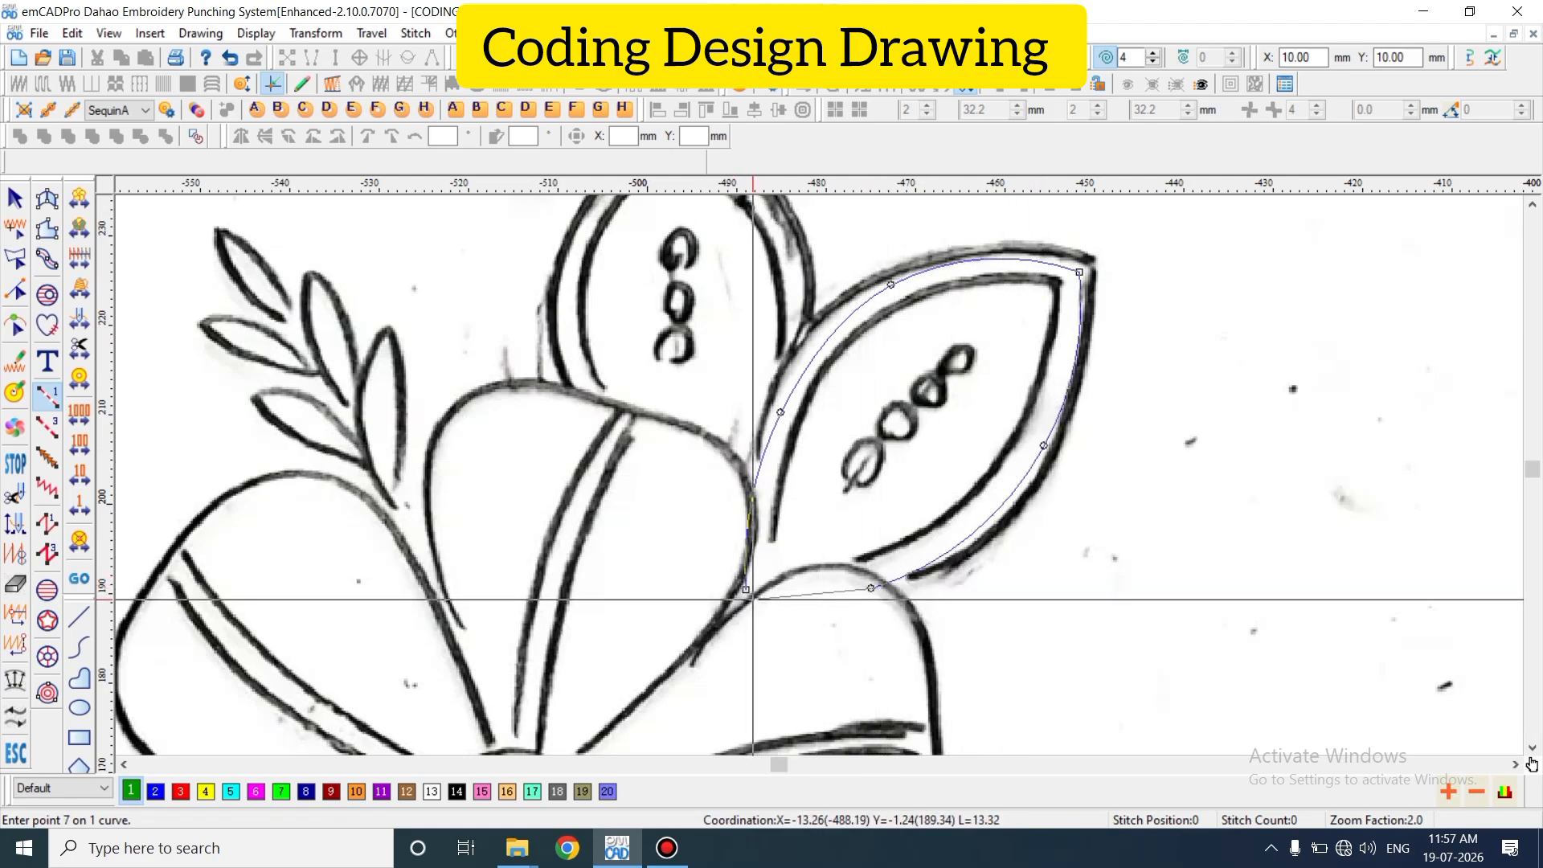
{"action": "left_click", "coordinate": [753, 599]}
{"action": "key", "text": "Return"}
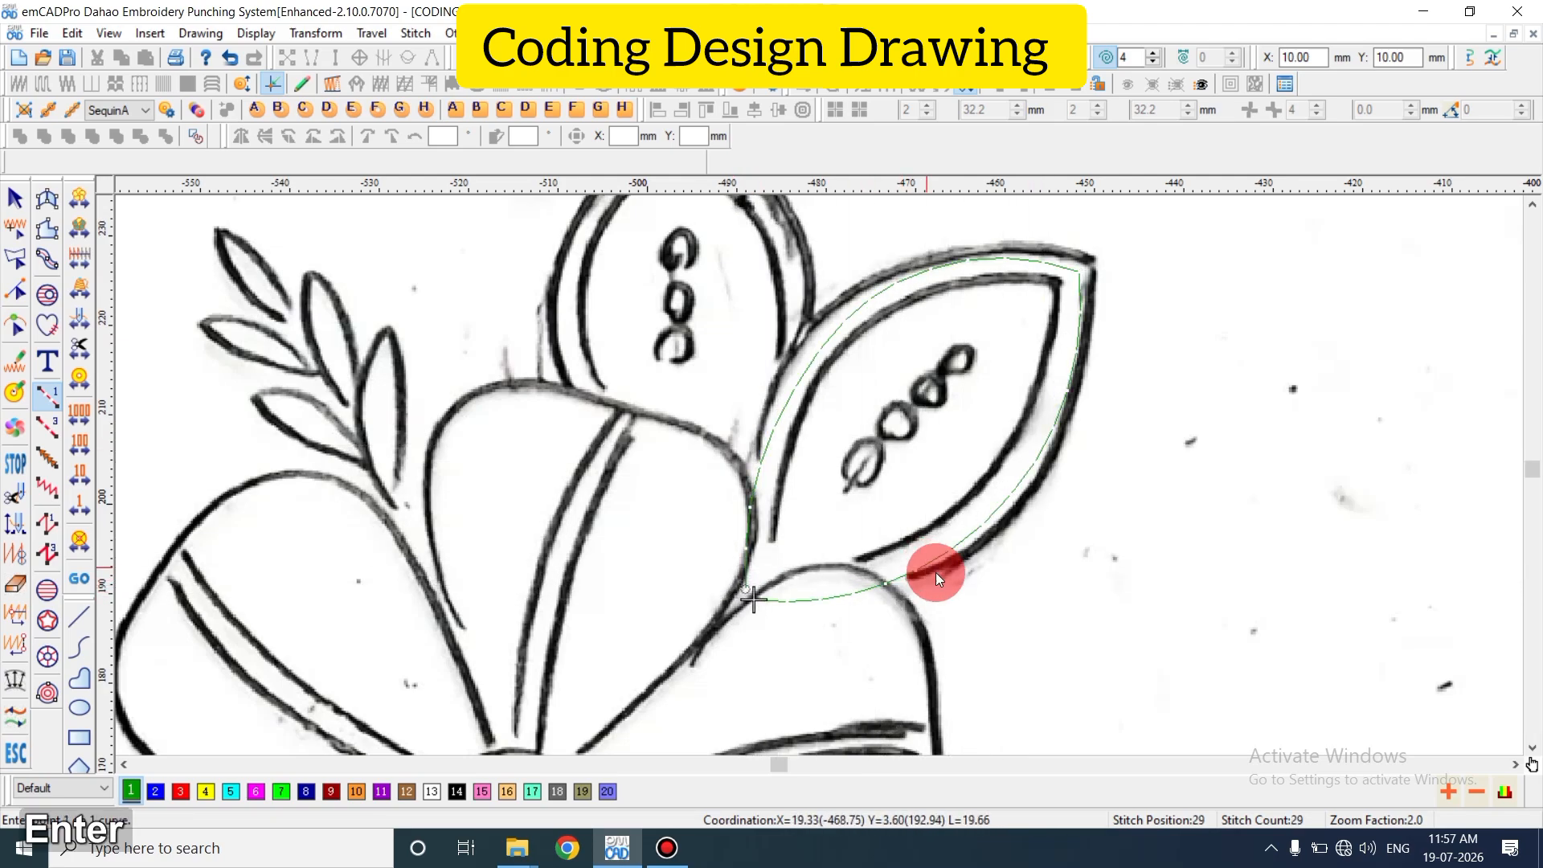
{"action": "key", "text": "Escape"}
- Reshape the slanted leaf's curve by moving its tip, right side and lower right nodes inward between the sketch lines
{"action": "double_click", "coordinate": [981, 514]}
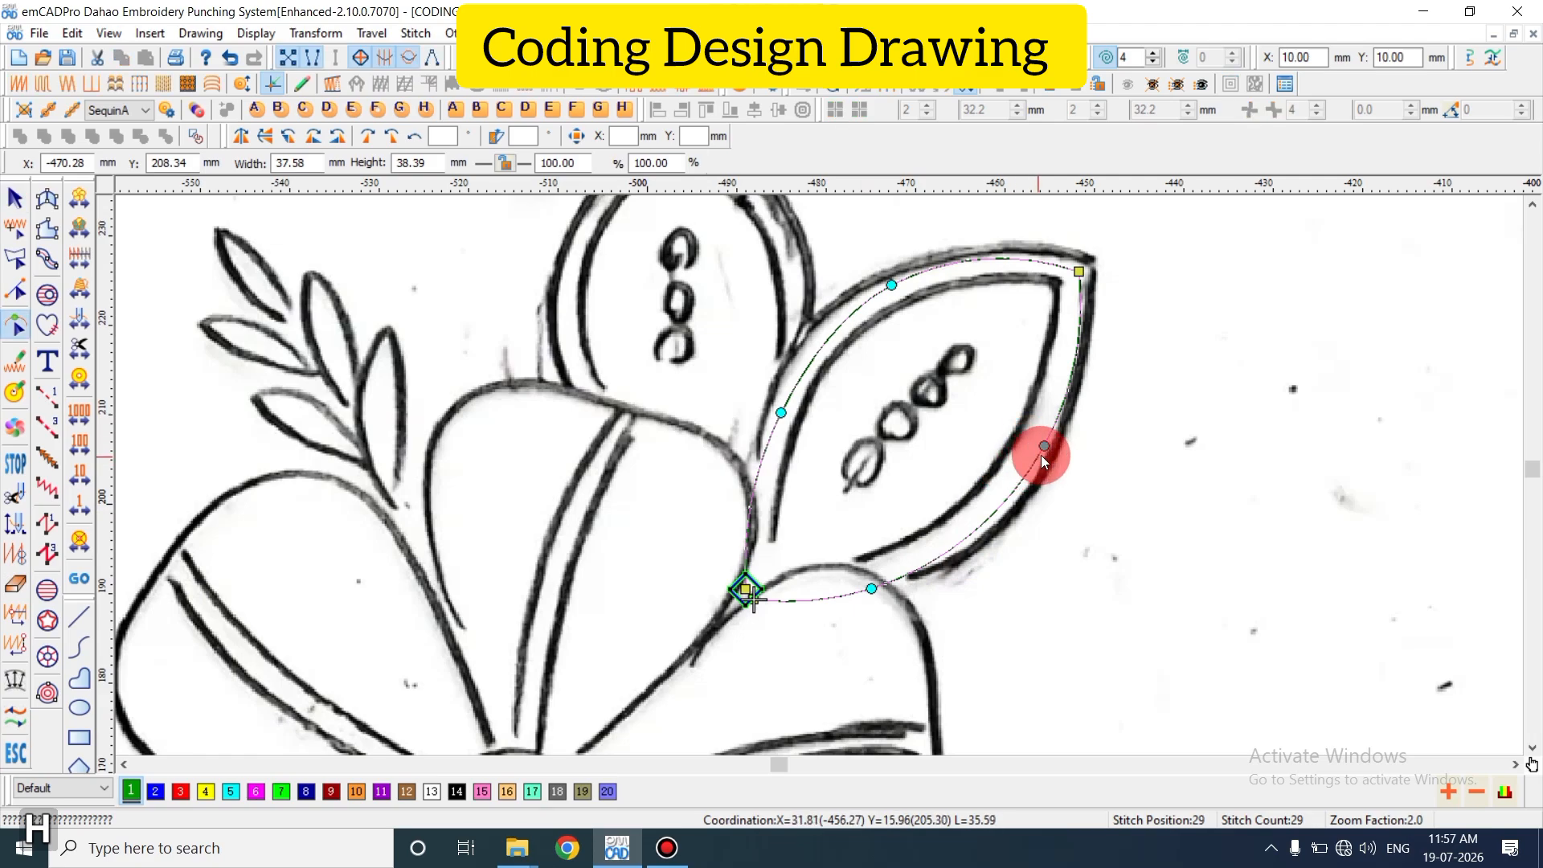
{"action": "left_click_drag", "start_coordinate": [1079, 271], "coordinate": [1073, 268]}
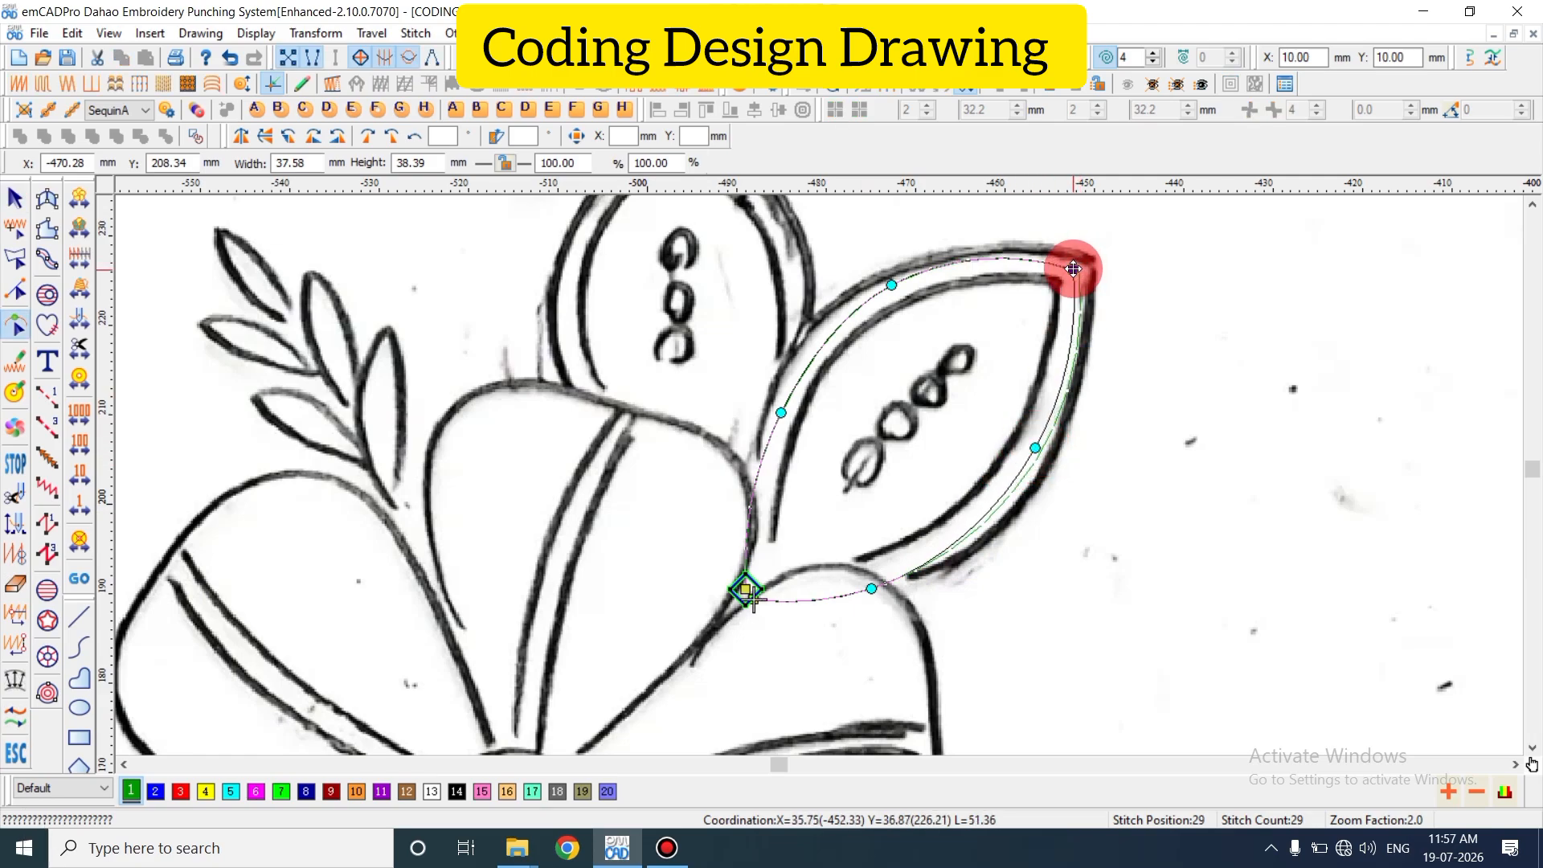
{"action": "left_click_drag", "start_coordinate": [871, 588], "coordinate": [902, 564]}
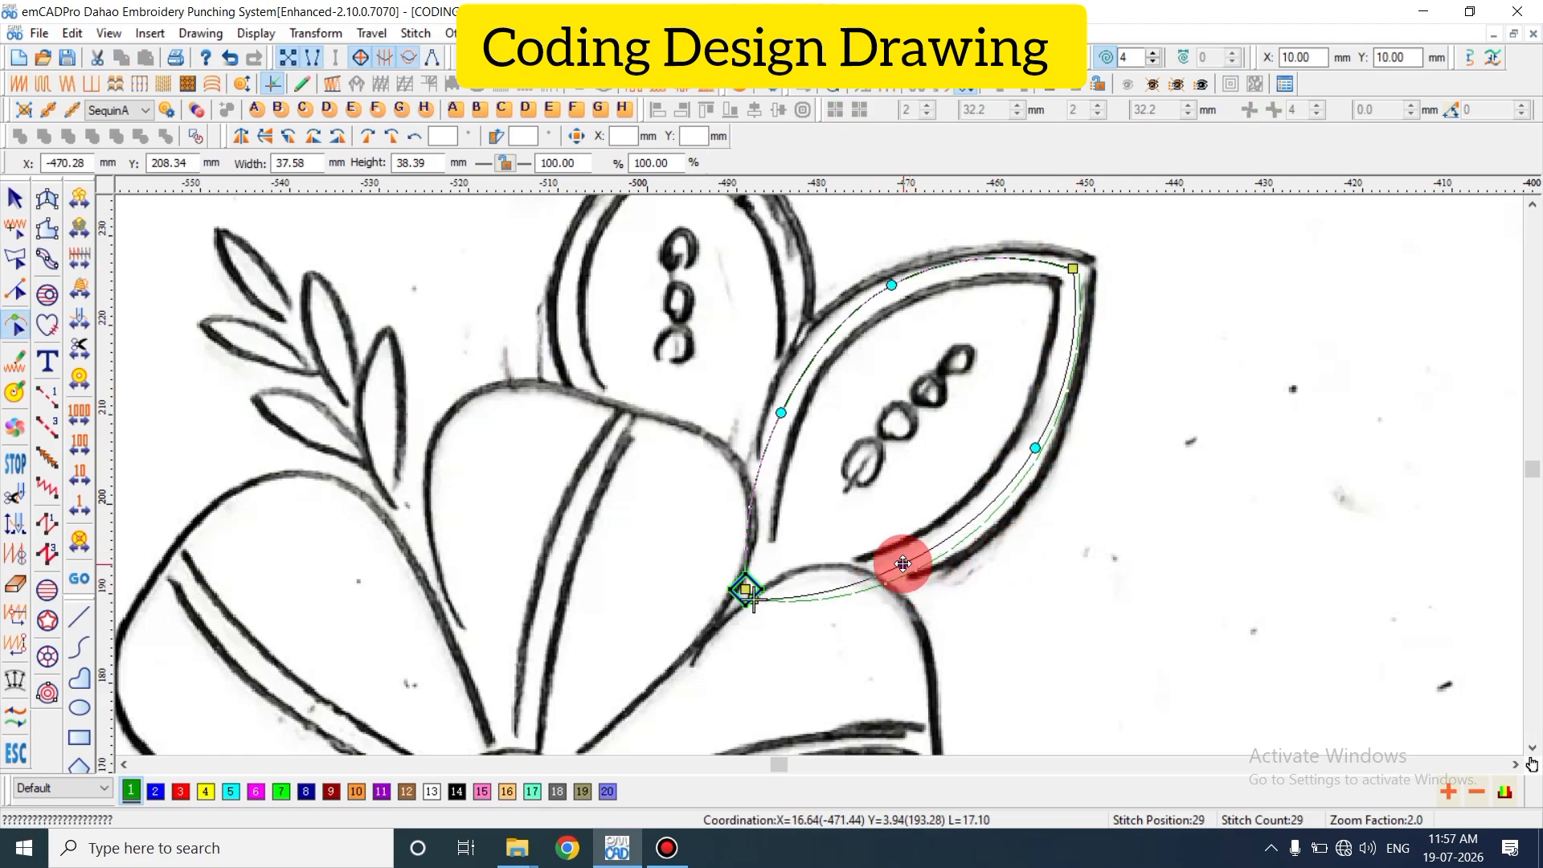
{"action": "key", "text": "Return"}
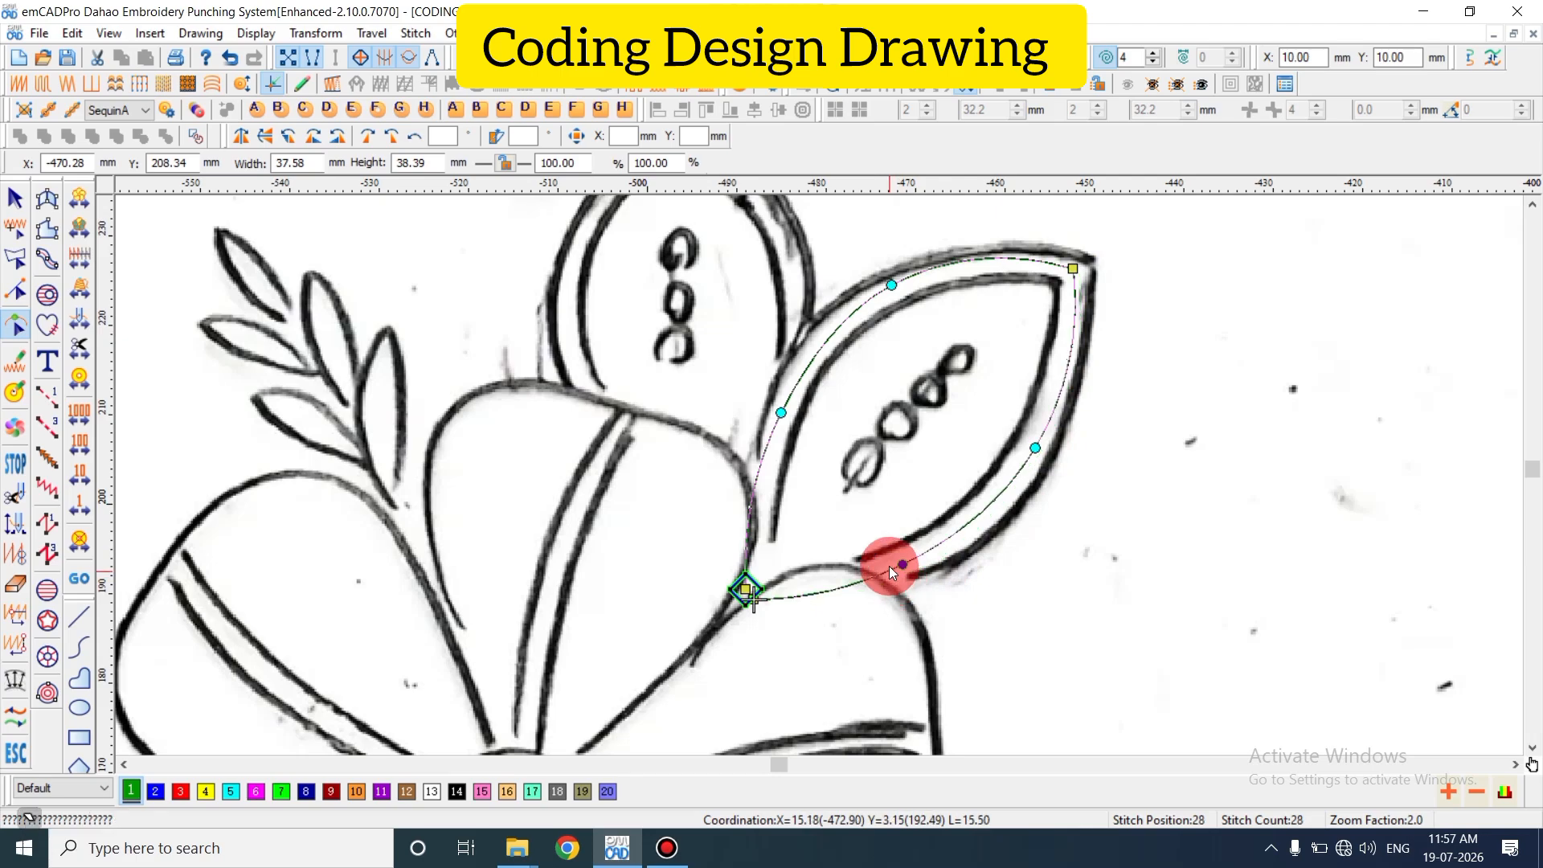
- Pull both end nodes of the slanted leaf's curve up and away from the petal junction at its base
{"action": "key", "text": "z"}
{"action": "left_click_drag", "start_coordinate": [624, 606], "coordinate": [649, 561]}
{"action": "left_click_drag", "start_coordinate": [642, 625], "coordinate": [679, 592]}
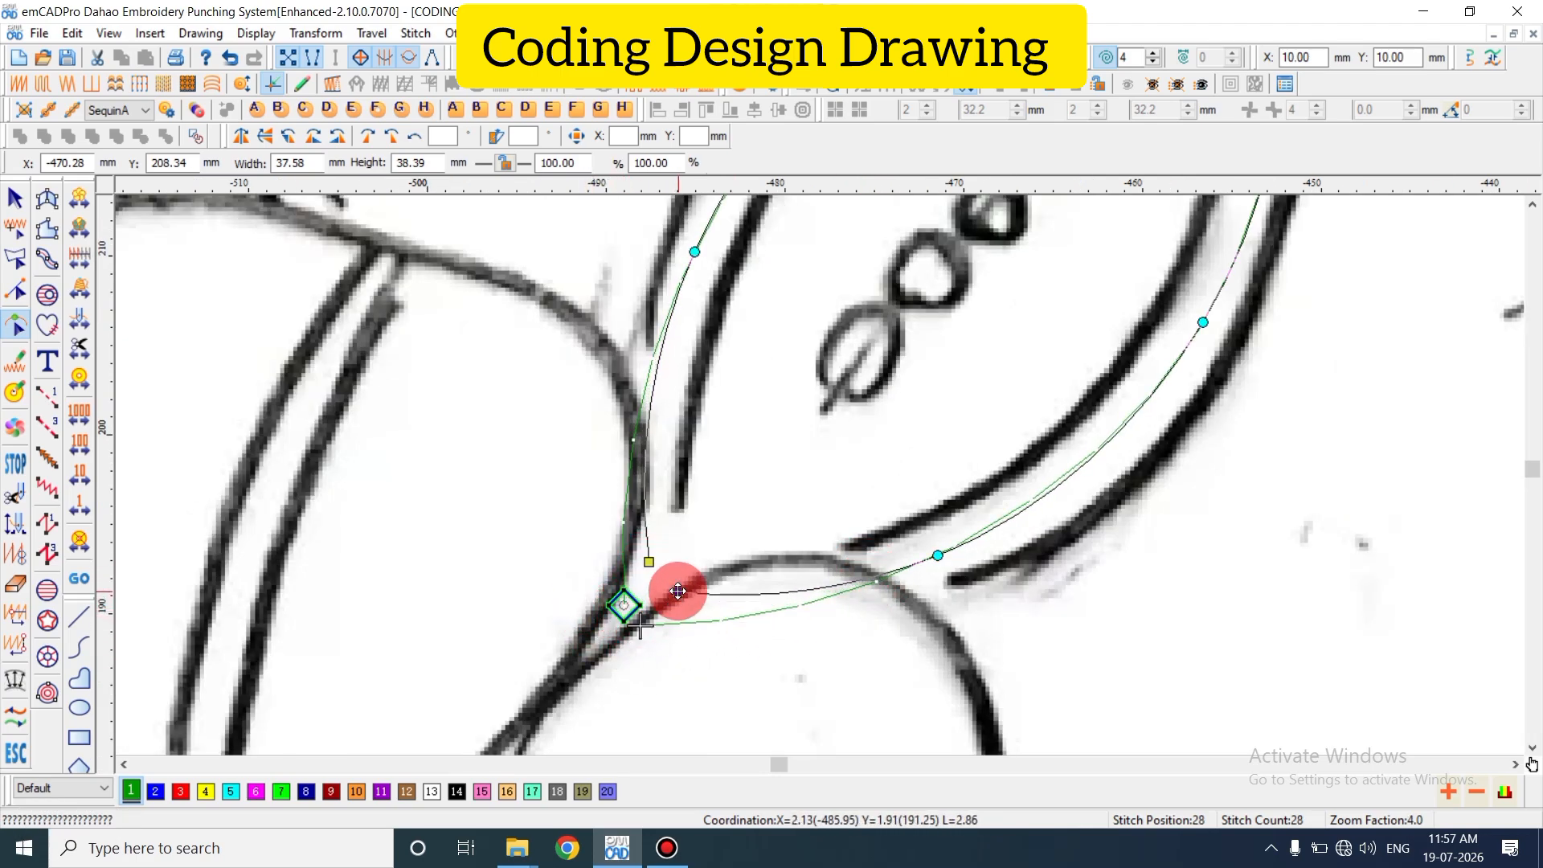
{"action": "key", "text": "Return"}
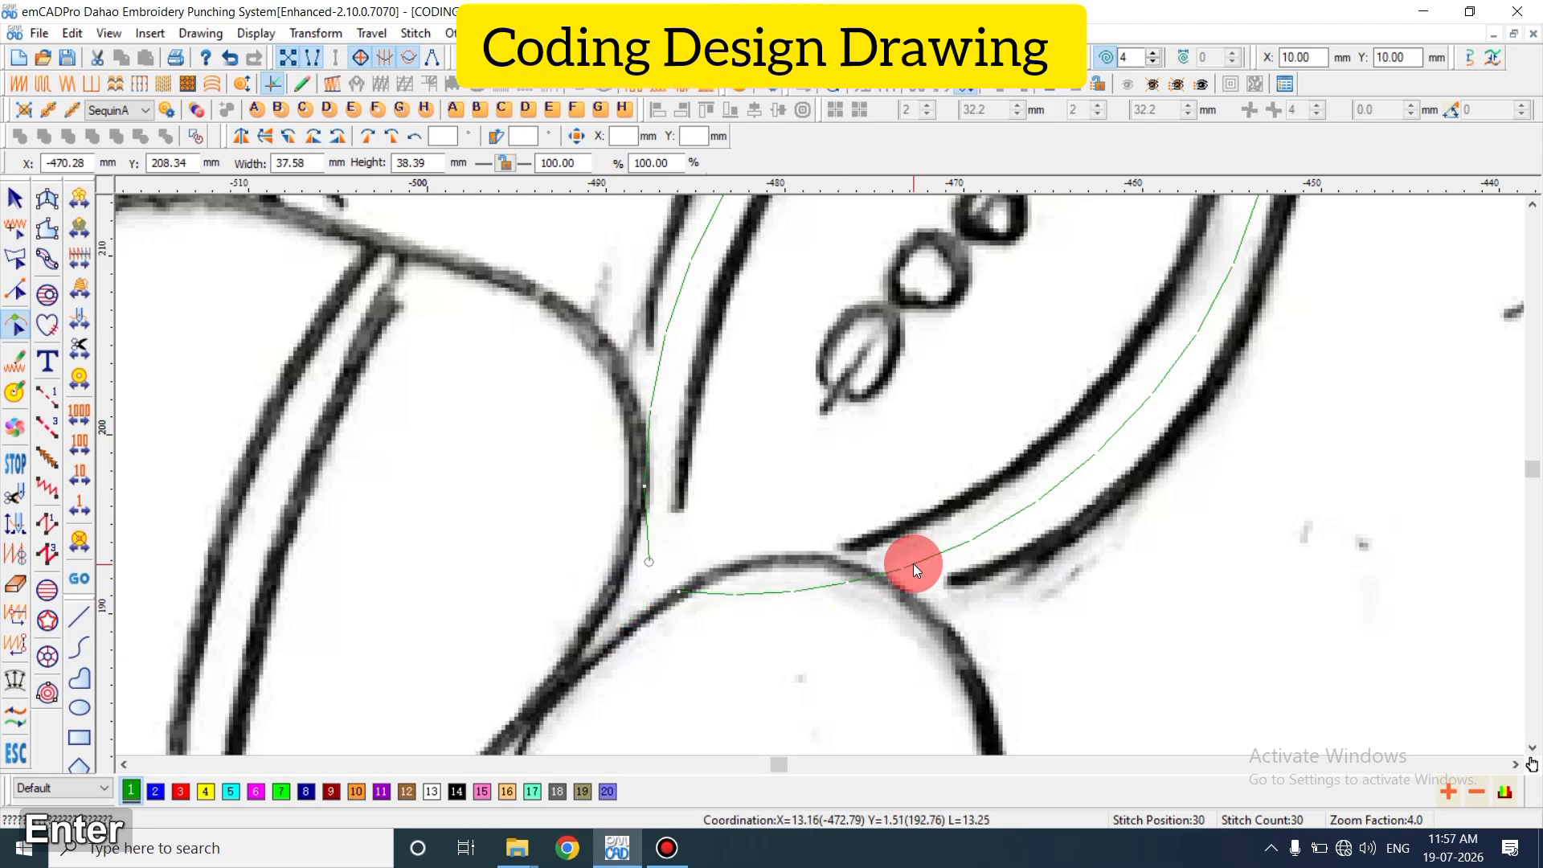
{"action": "key", "text": "Escape"}
{"action": "key", "text": "shift+z"}
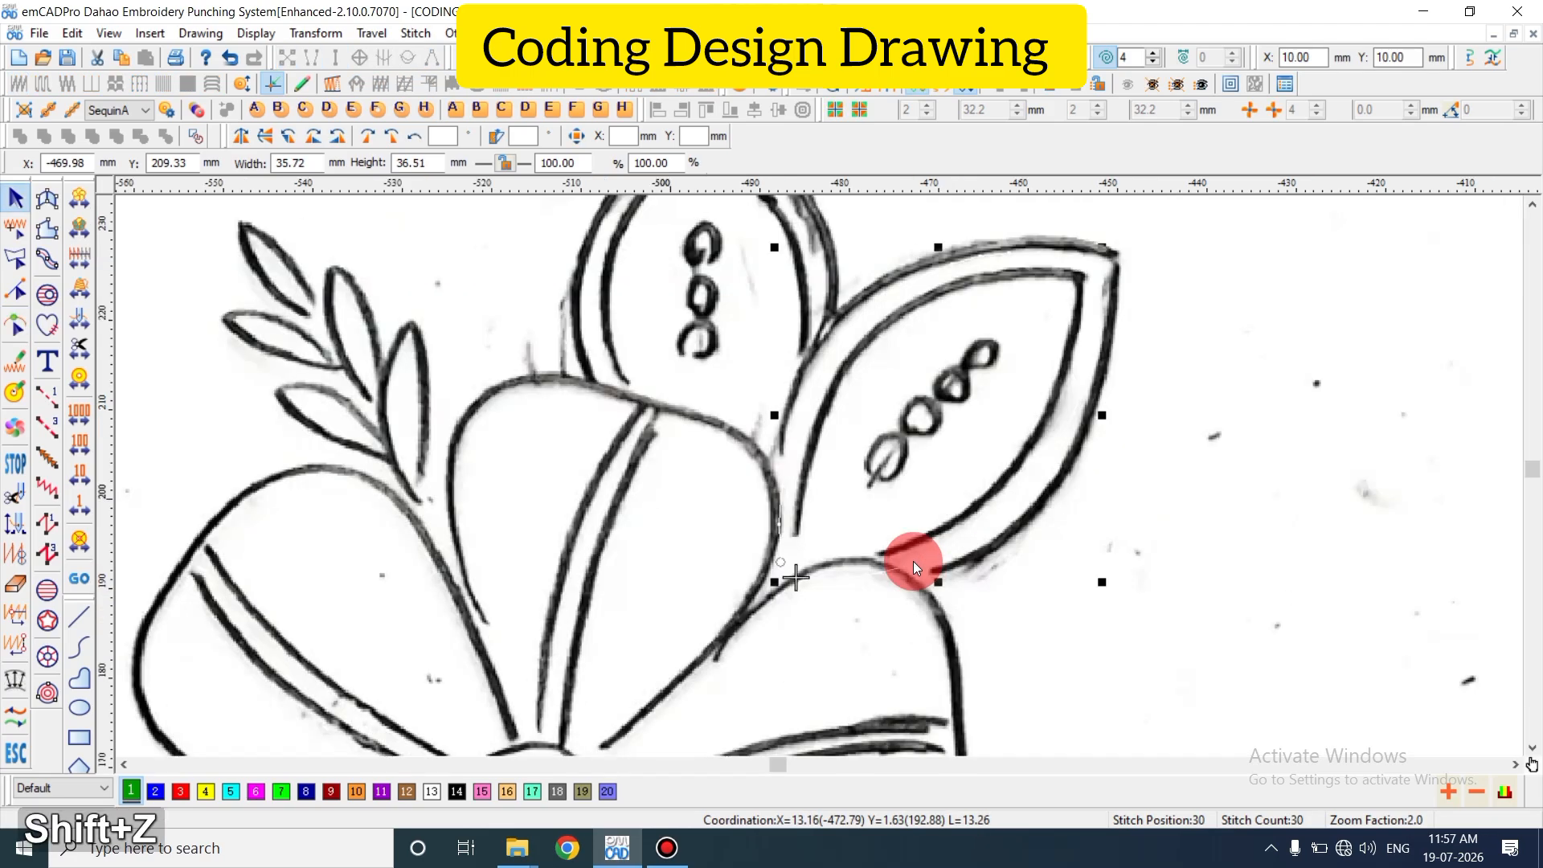
{"action": "key", "text": "Escape"}
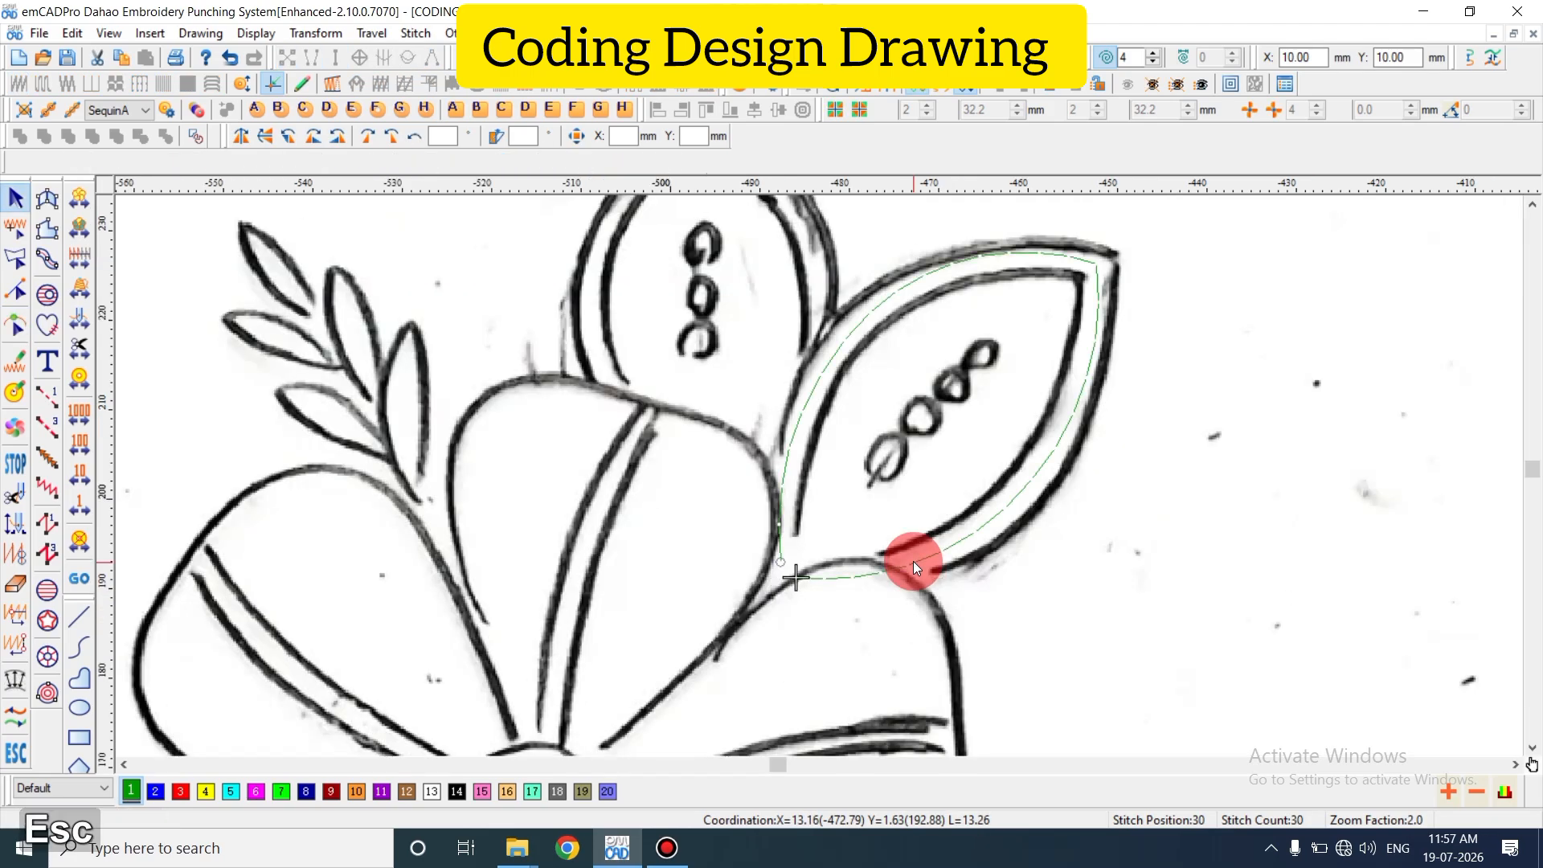
- Hide the sketch image and convert the slanted leaf's stitch curve to a parallel satin border
{"action": "key", "text": "d"}
{"action": "left_click", "coordinate": [913, 544]}
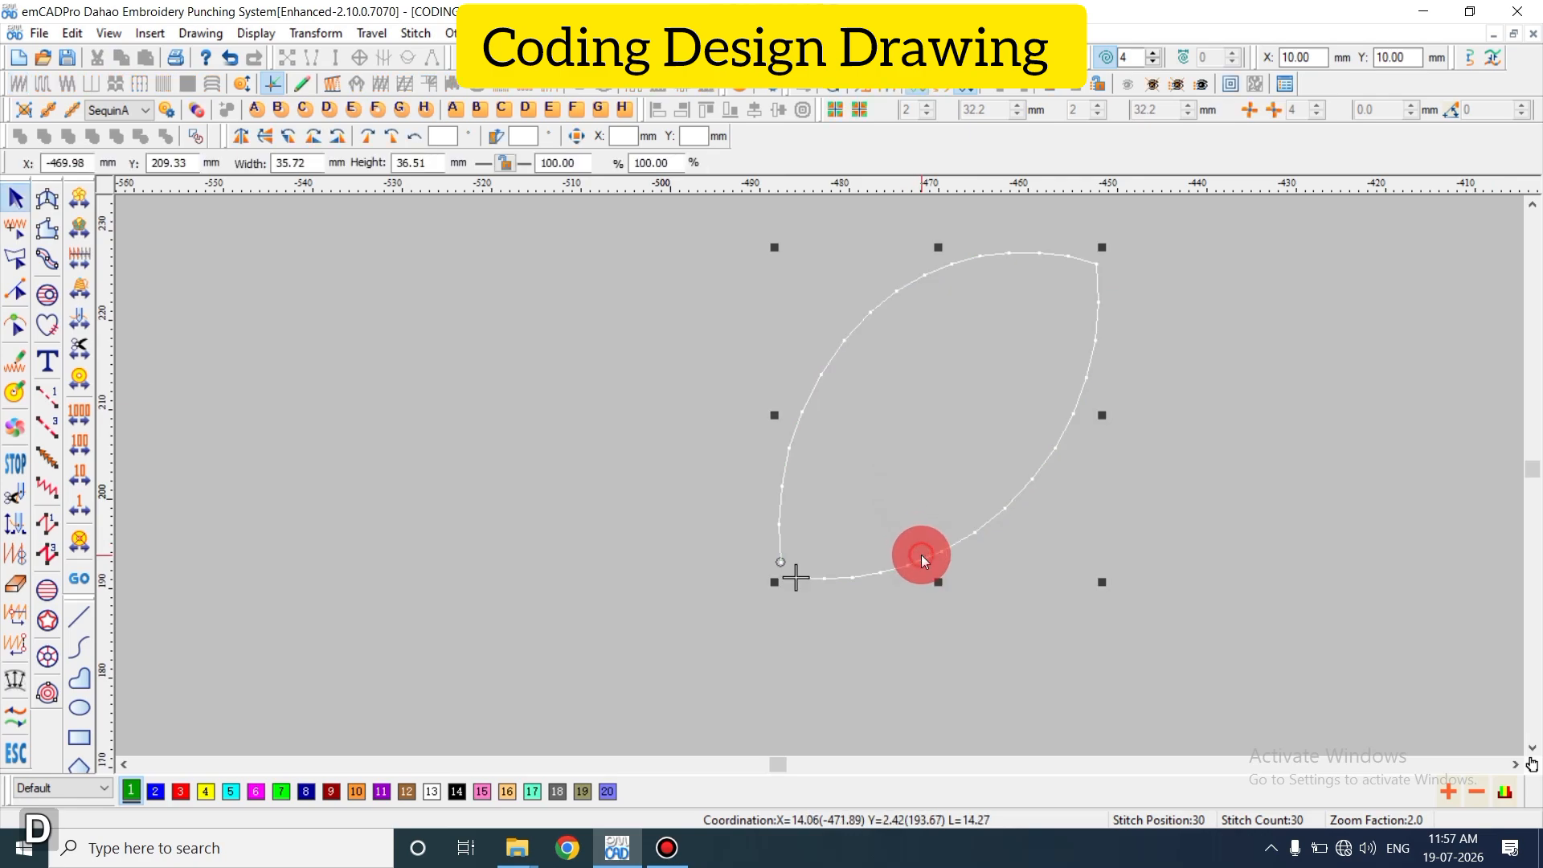
{"action": "key", "text": "Return"}
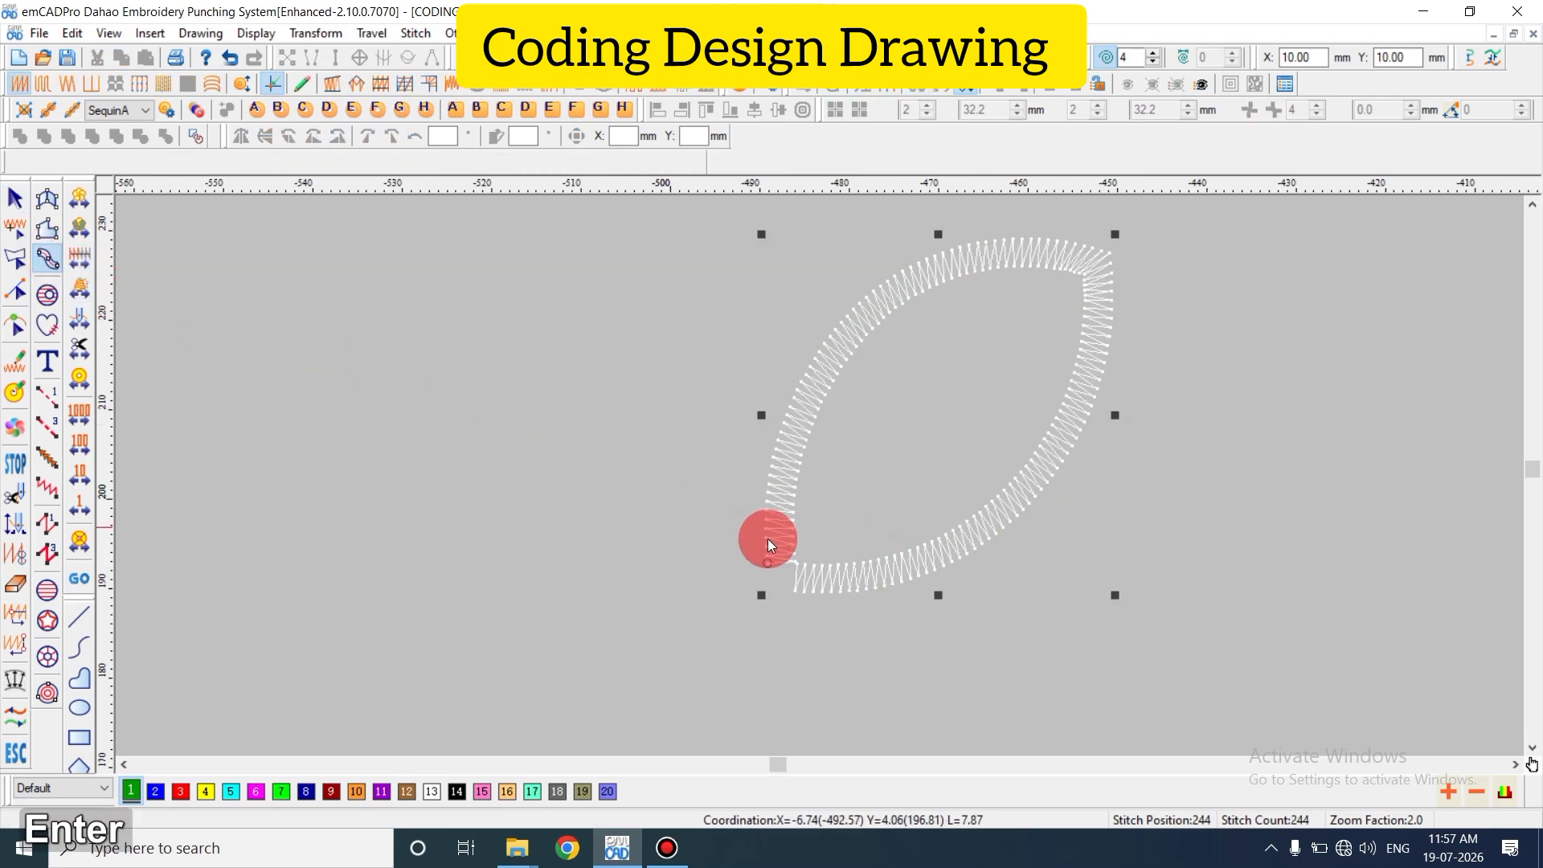
- Set the slanted leaf's satin border width to 5 mm
{"action": "key", "text": "z"}
{"action": "key", "text": "shift+z"}
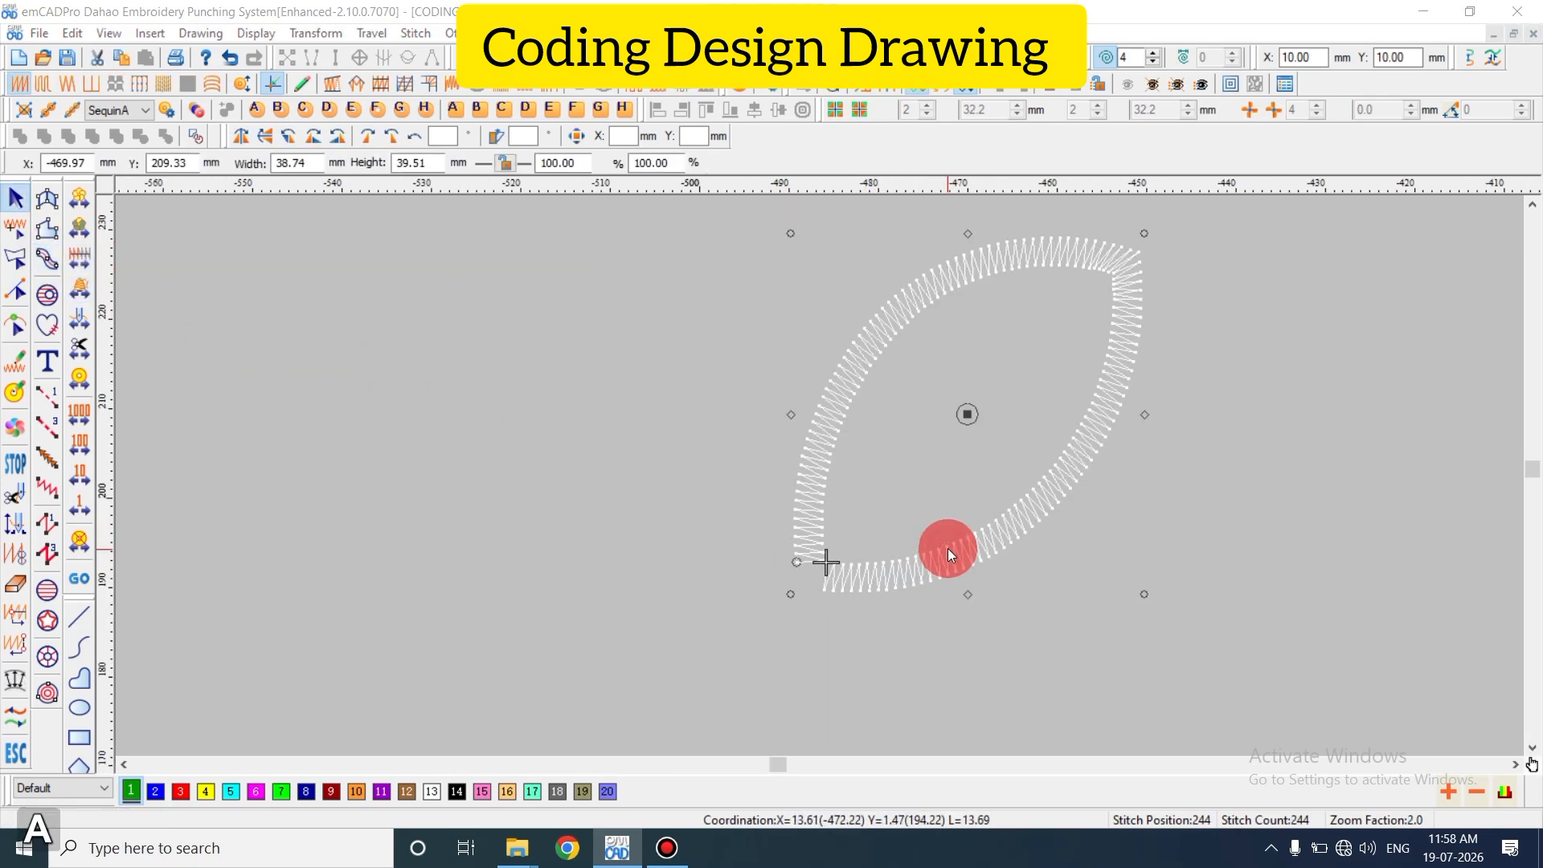
{"action": "double_click", "coordinate": [949, 551]}
{"action": "type", "text": "5"}
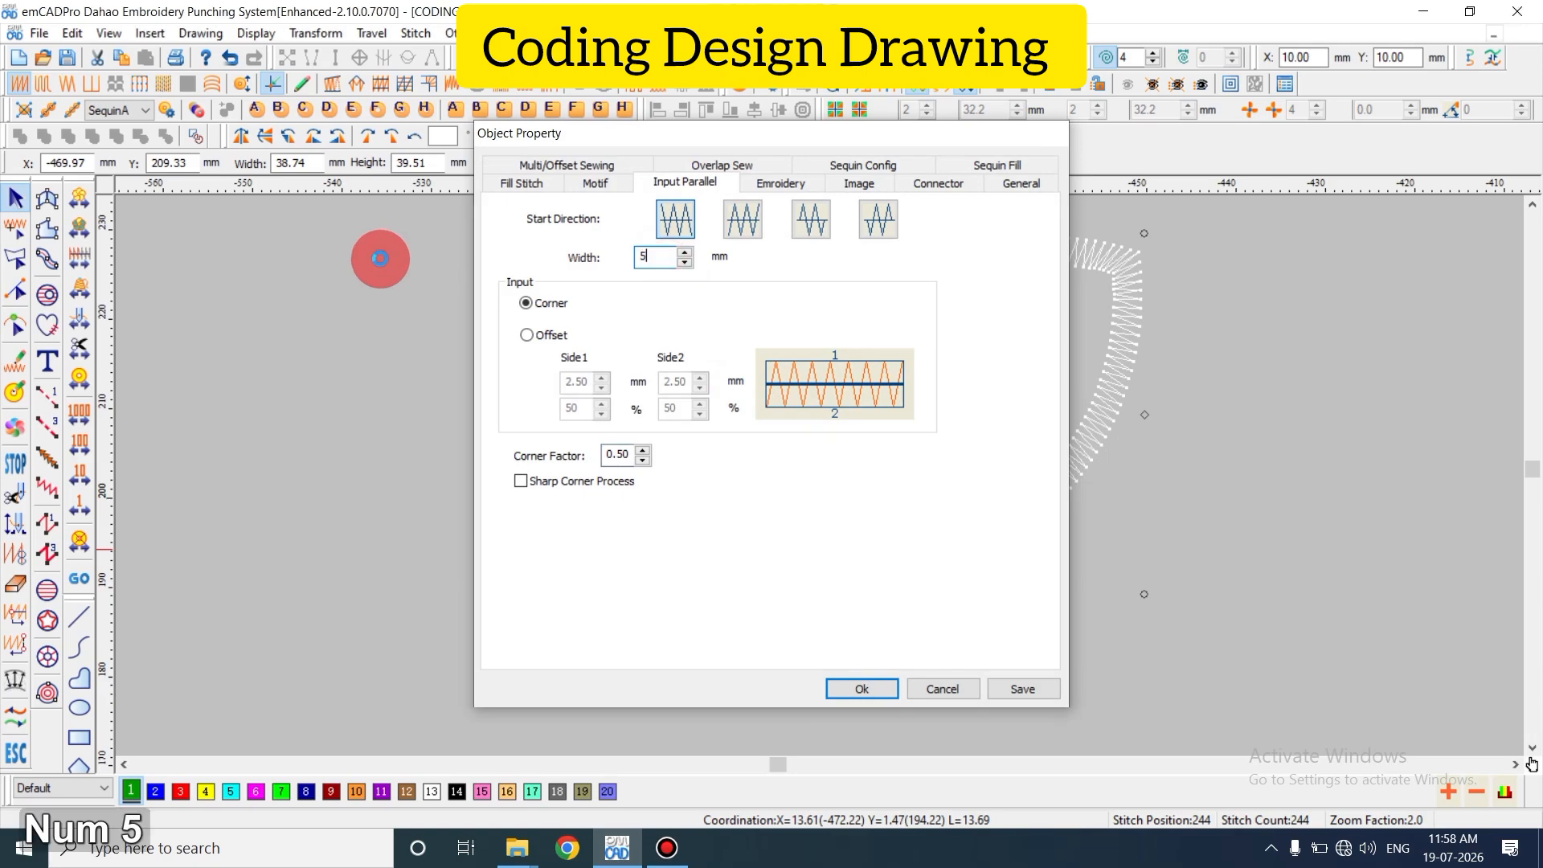
{"action": "key", "text": "Return"}
{"action": "key", "text": "Escape"}
- Examine the slanted leaf's satin border up close at its base and as a whole
{"action": "key", "text": "z"}
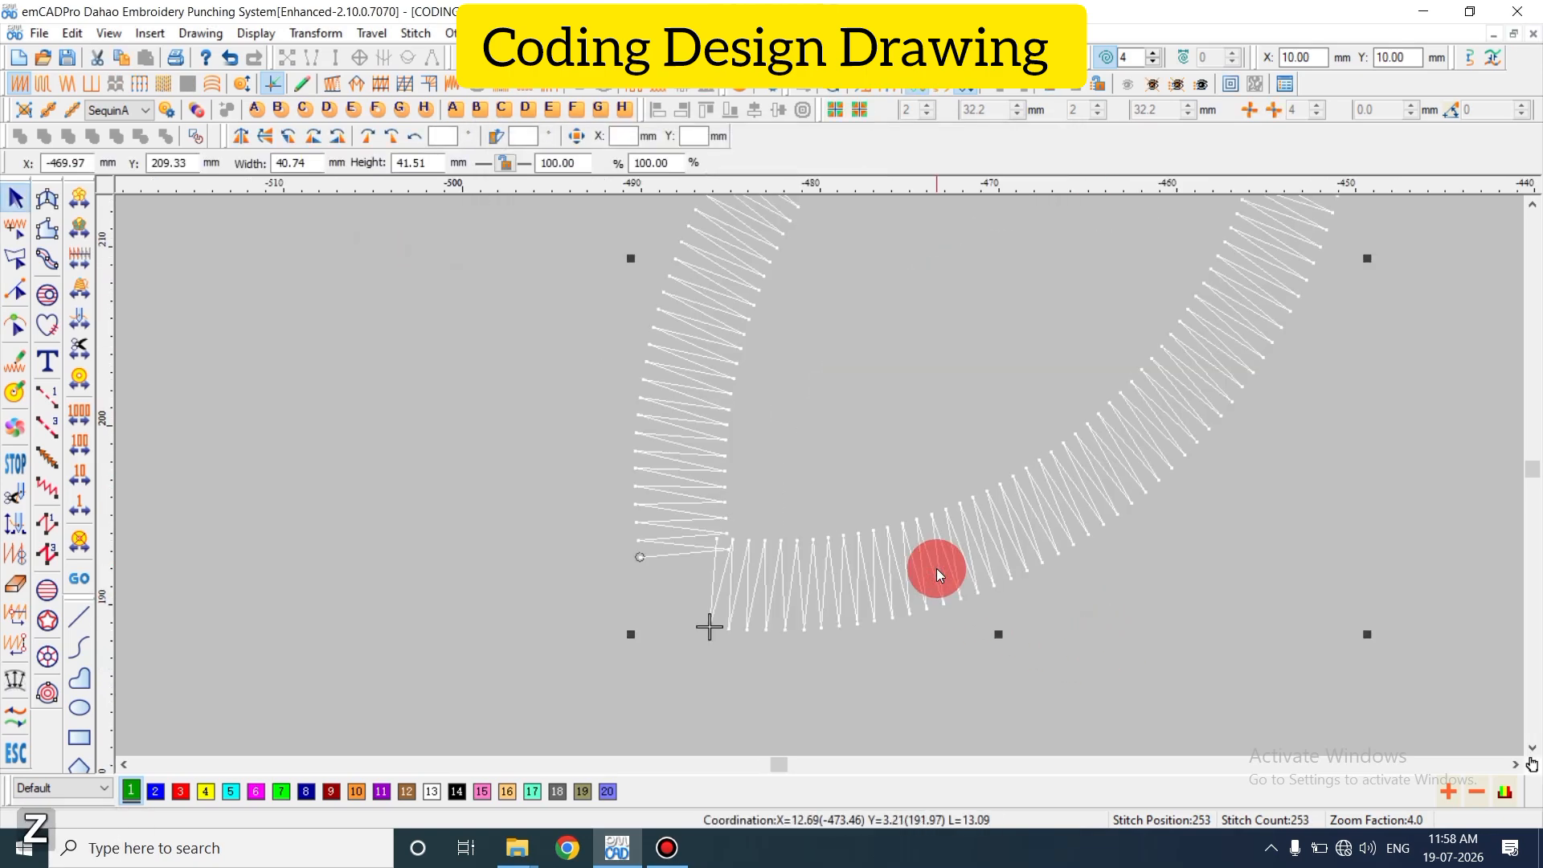
{"action": "key", "text": "shift+z"}
{"action": "key", "text": "Escape"}
{"action": "key", "text": "z"}
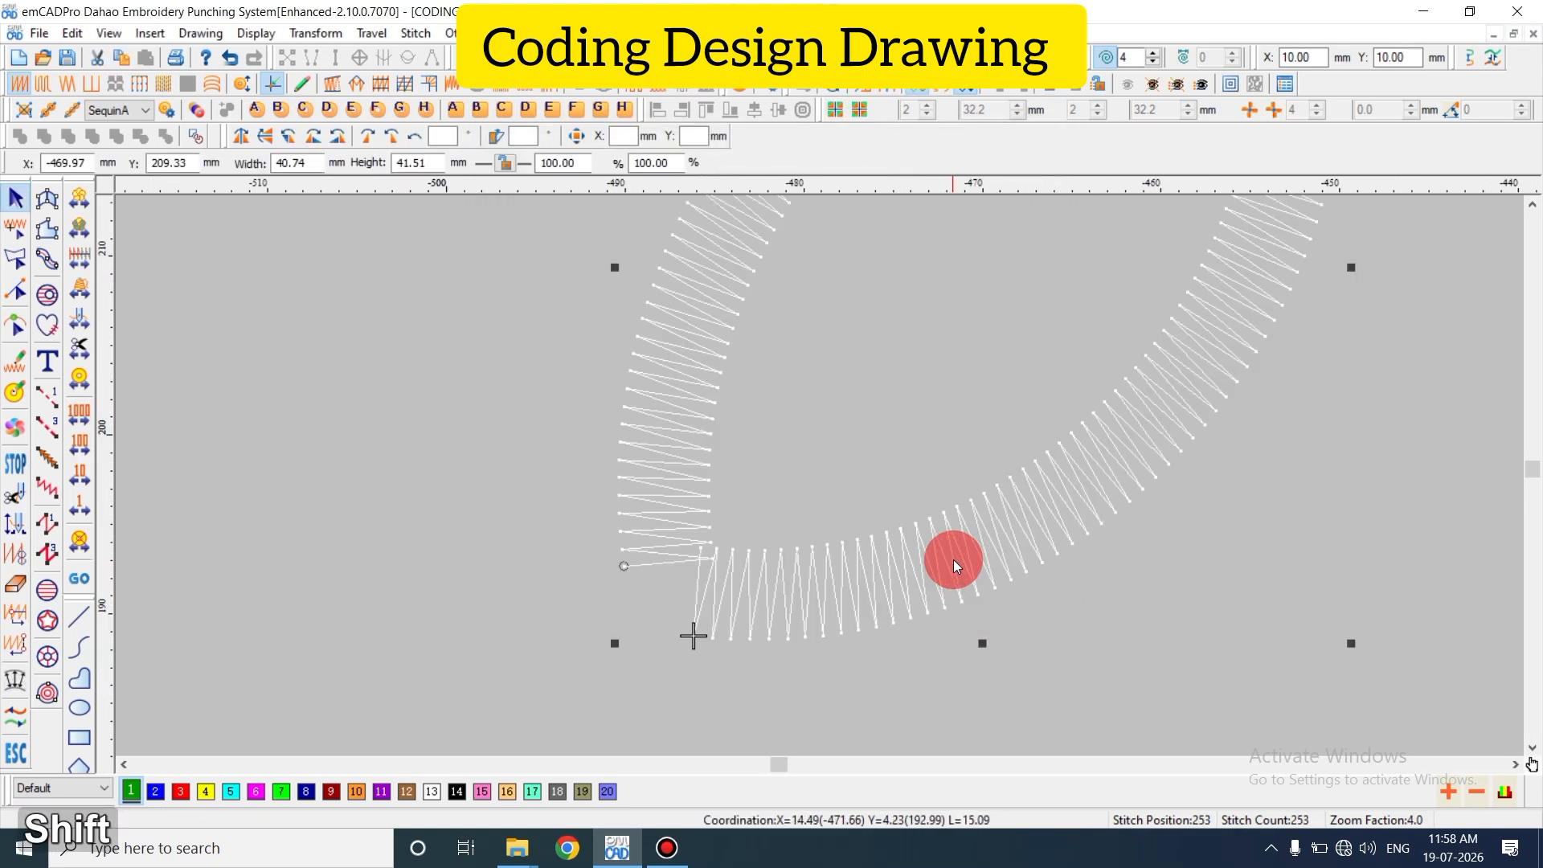
{"action": "key", "text": "shift+z"}
{"action": "key", "text": "z"}
{"action": "key", "text": "shift+z"}
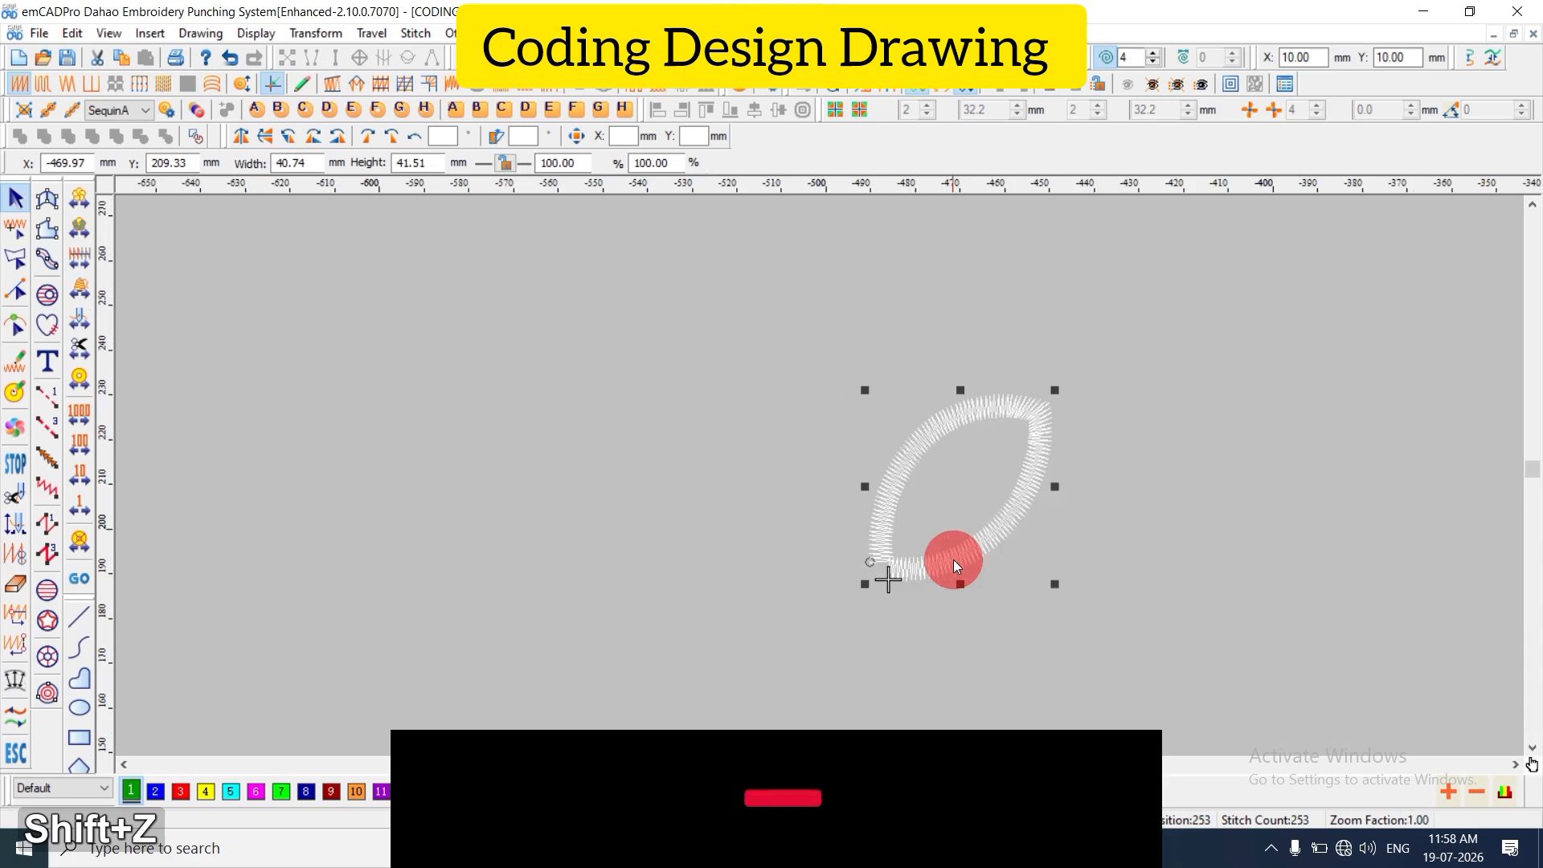
{"action": "key", "text": "shift+z"}
{"action": "key", "text": "Escape"}
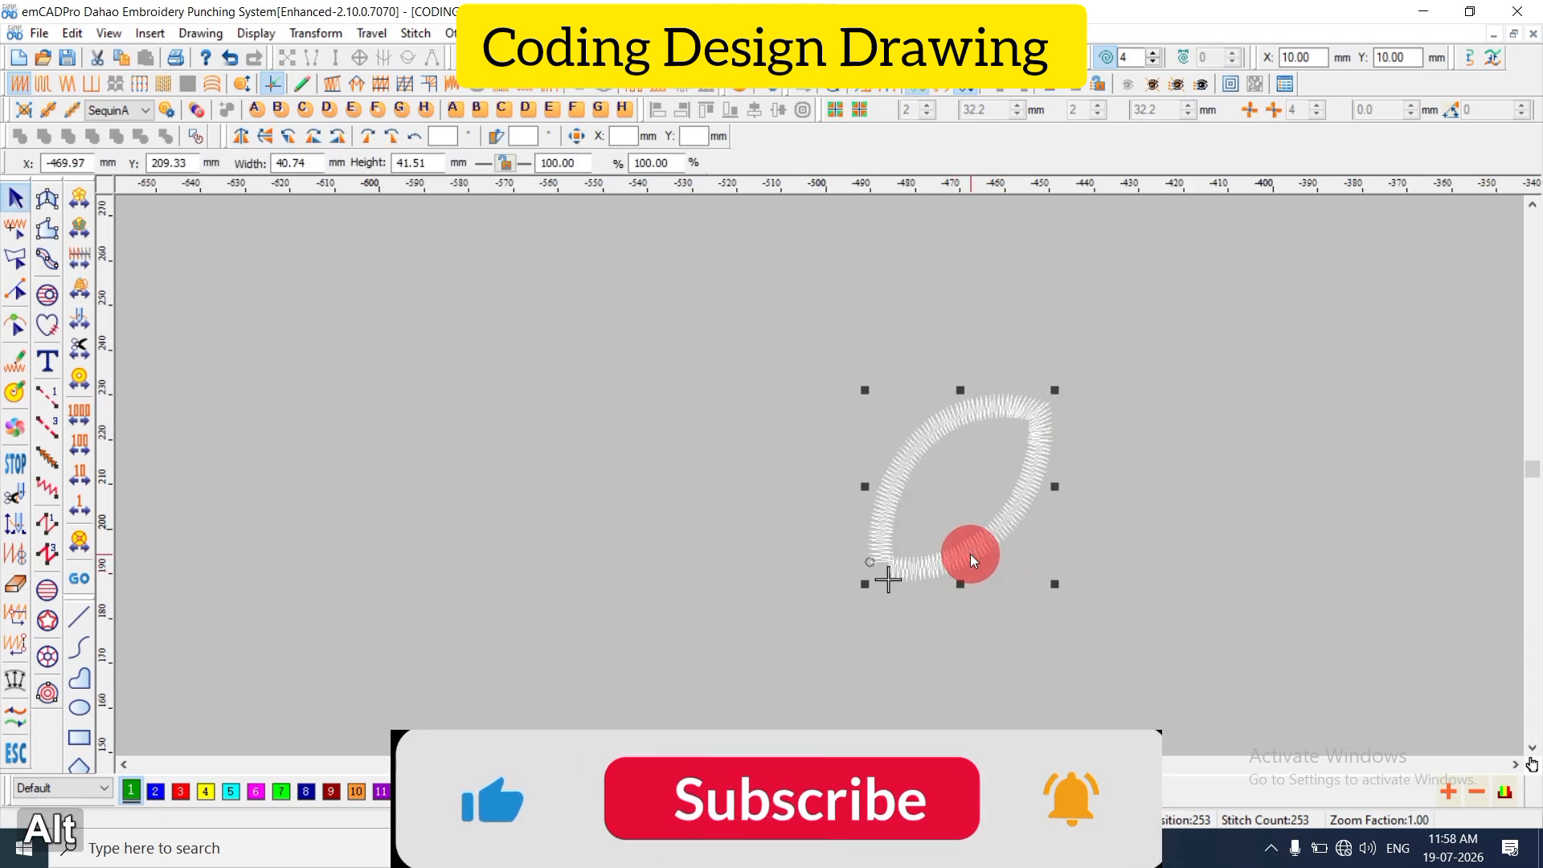
- Convert the slanted leaf's satin border to a filled shape, then undo the conversion
{"action": "key", "text": "alt+c"}
{"action": "key", "text": "Return"}
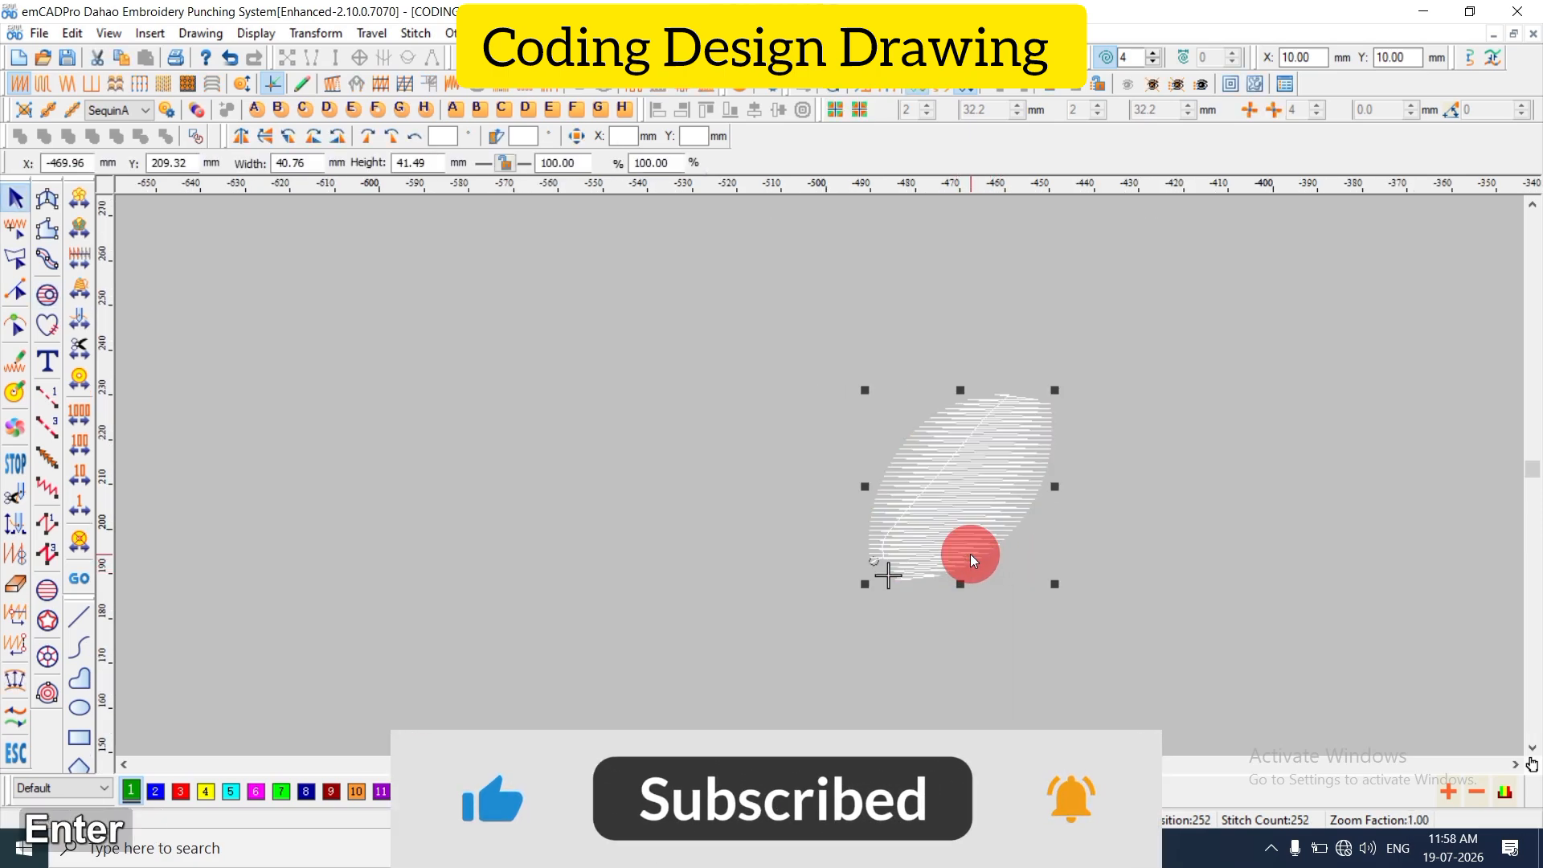
{"action": "key", "text": "Escape"}
{"action": "key", "text": "z"}
{"action": "left_click", "coordinate": [967, 556]}
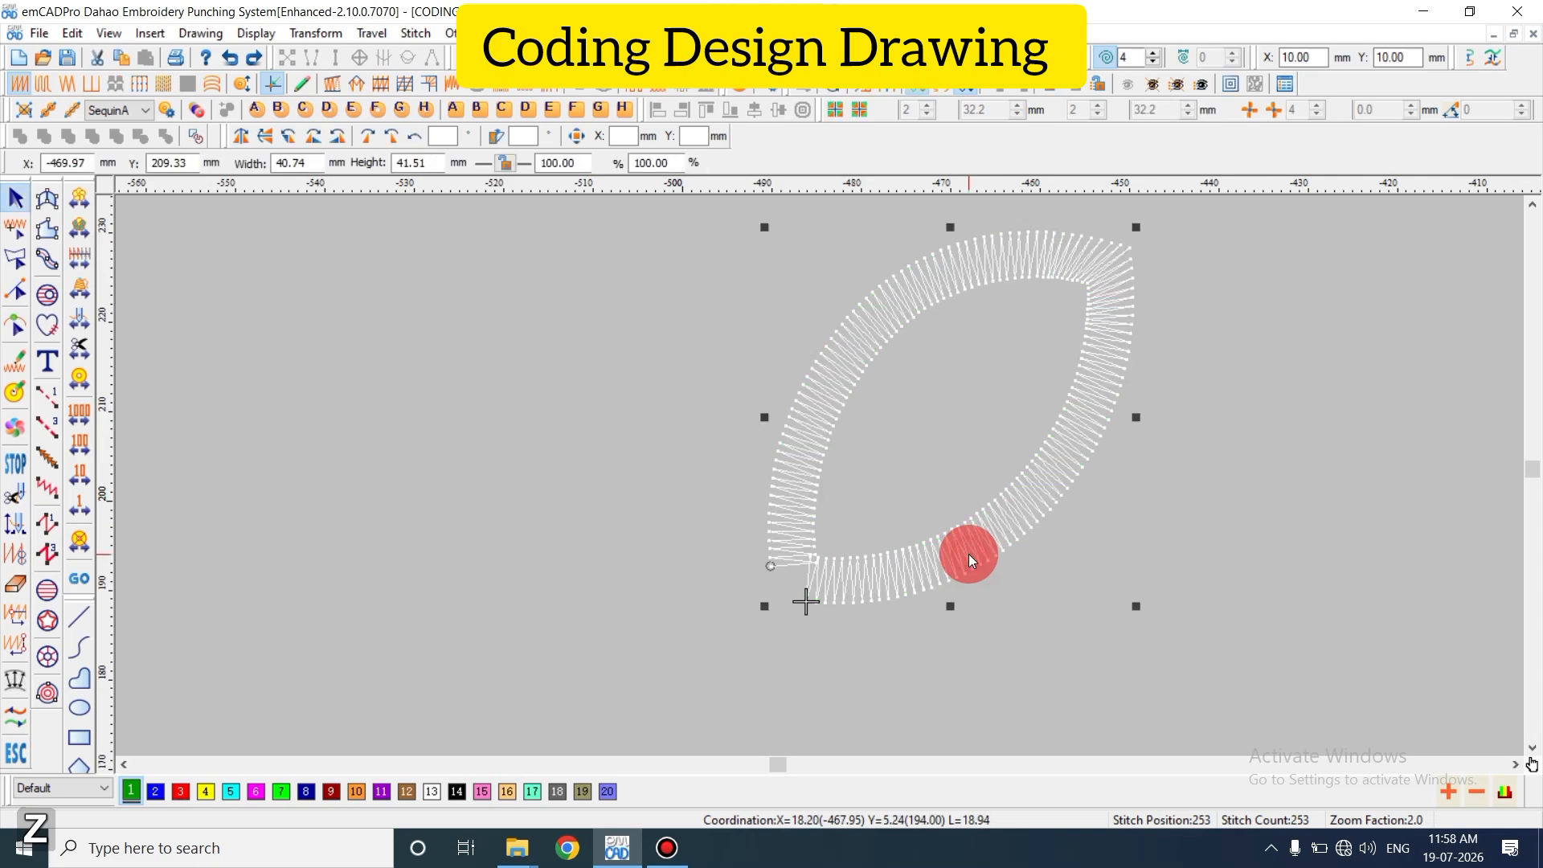
{"action": "key", "text": "shift+b"}
{"action": "key", "text": "Escape"}
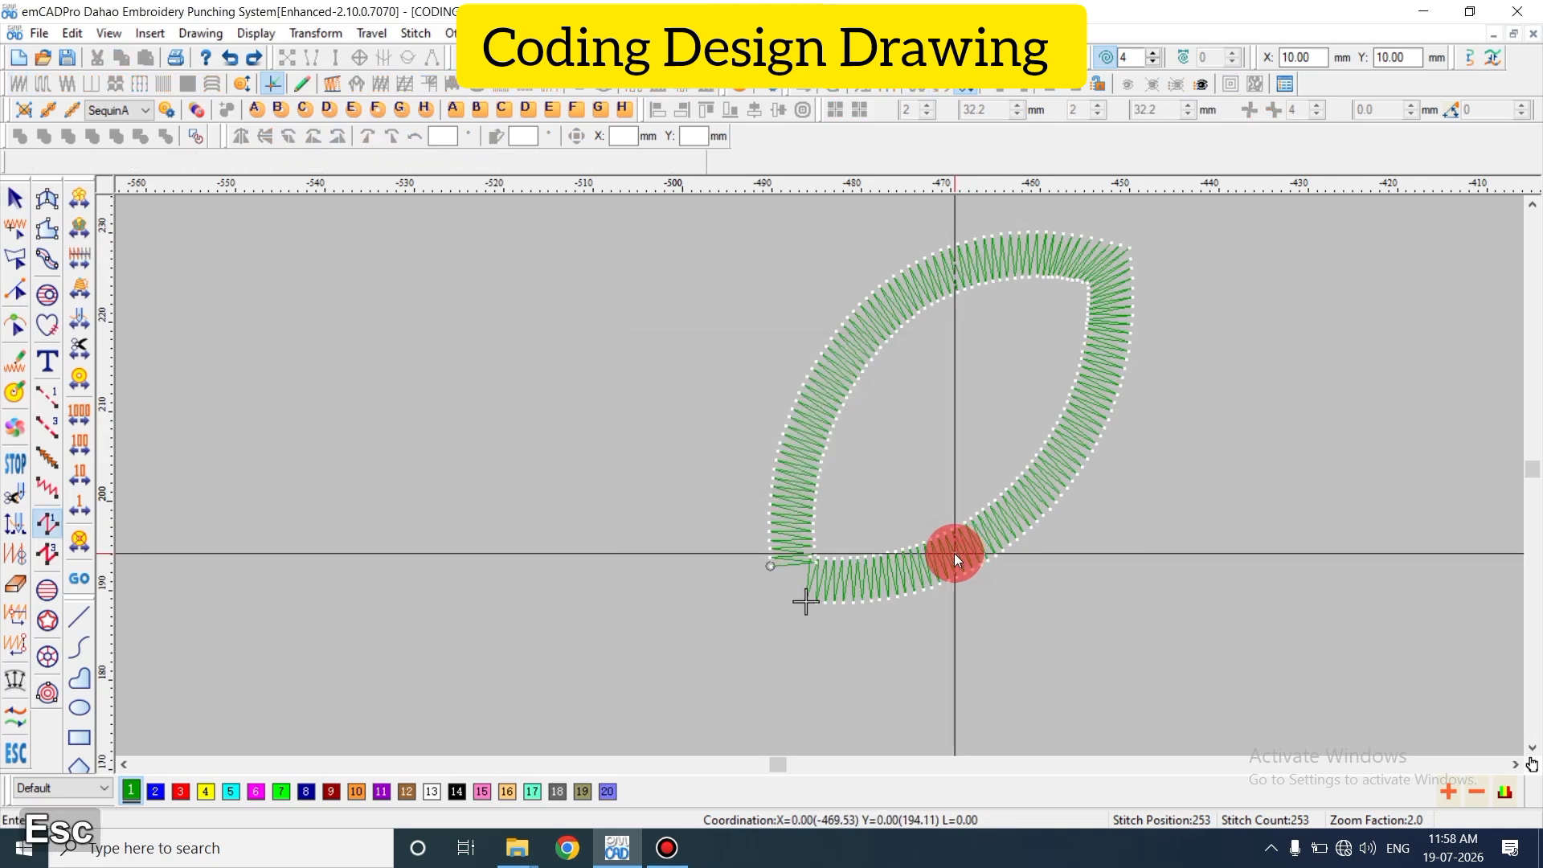
- Convert the slanted leaf's satin border to a filled shape, then convert that fill to a plain stitch outline
{"action": "left_click", "coordinate": [989, 550]}
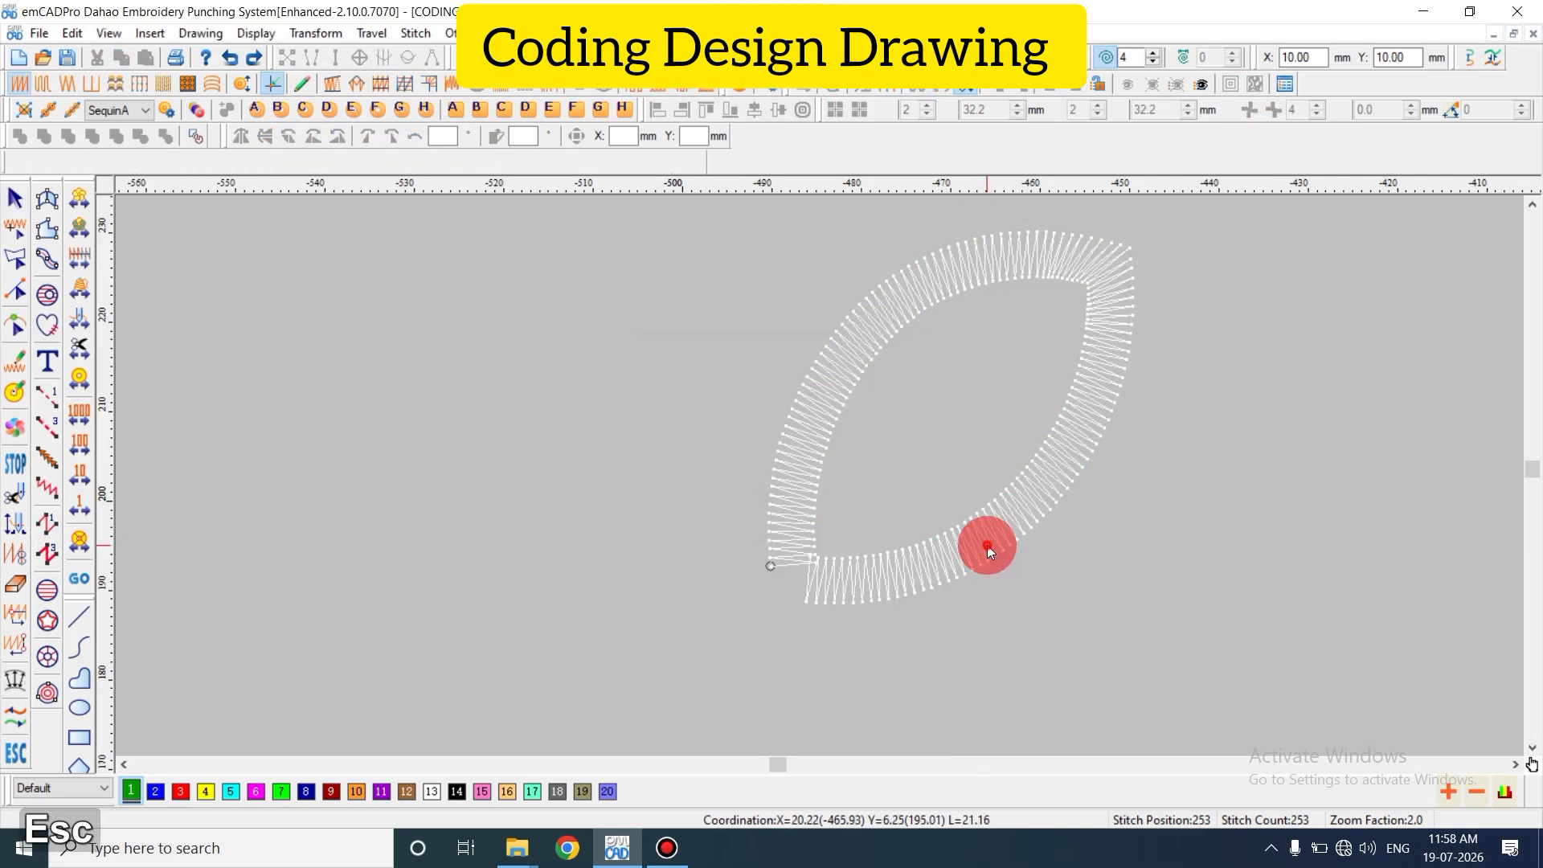
{"action": "key", "text": "Return"}
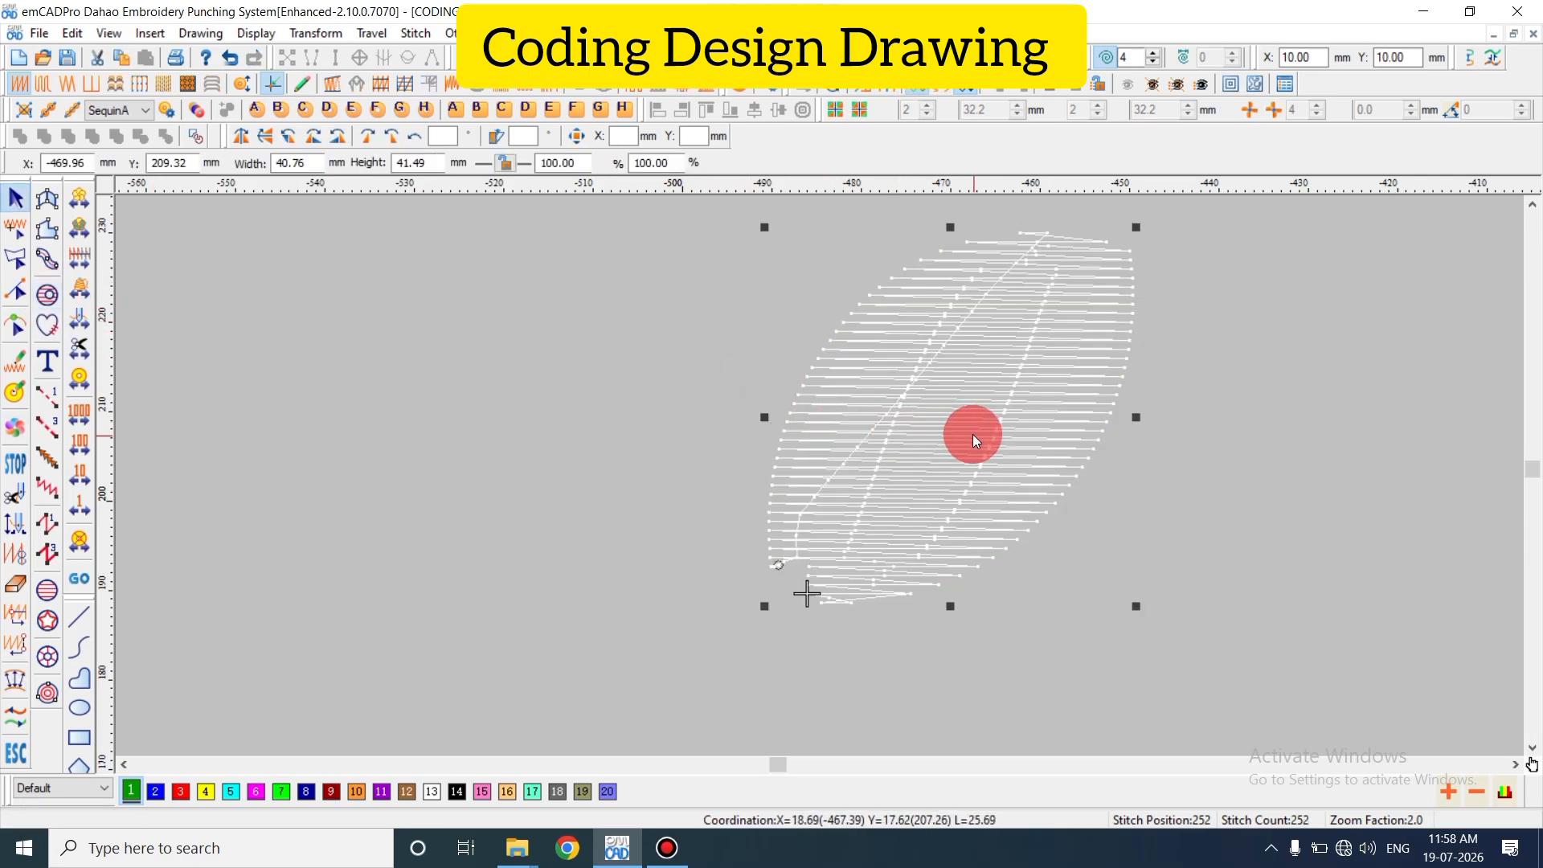
{"action": "key", "text": "shift+n"}
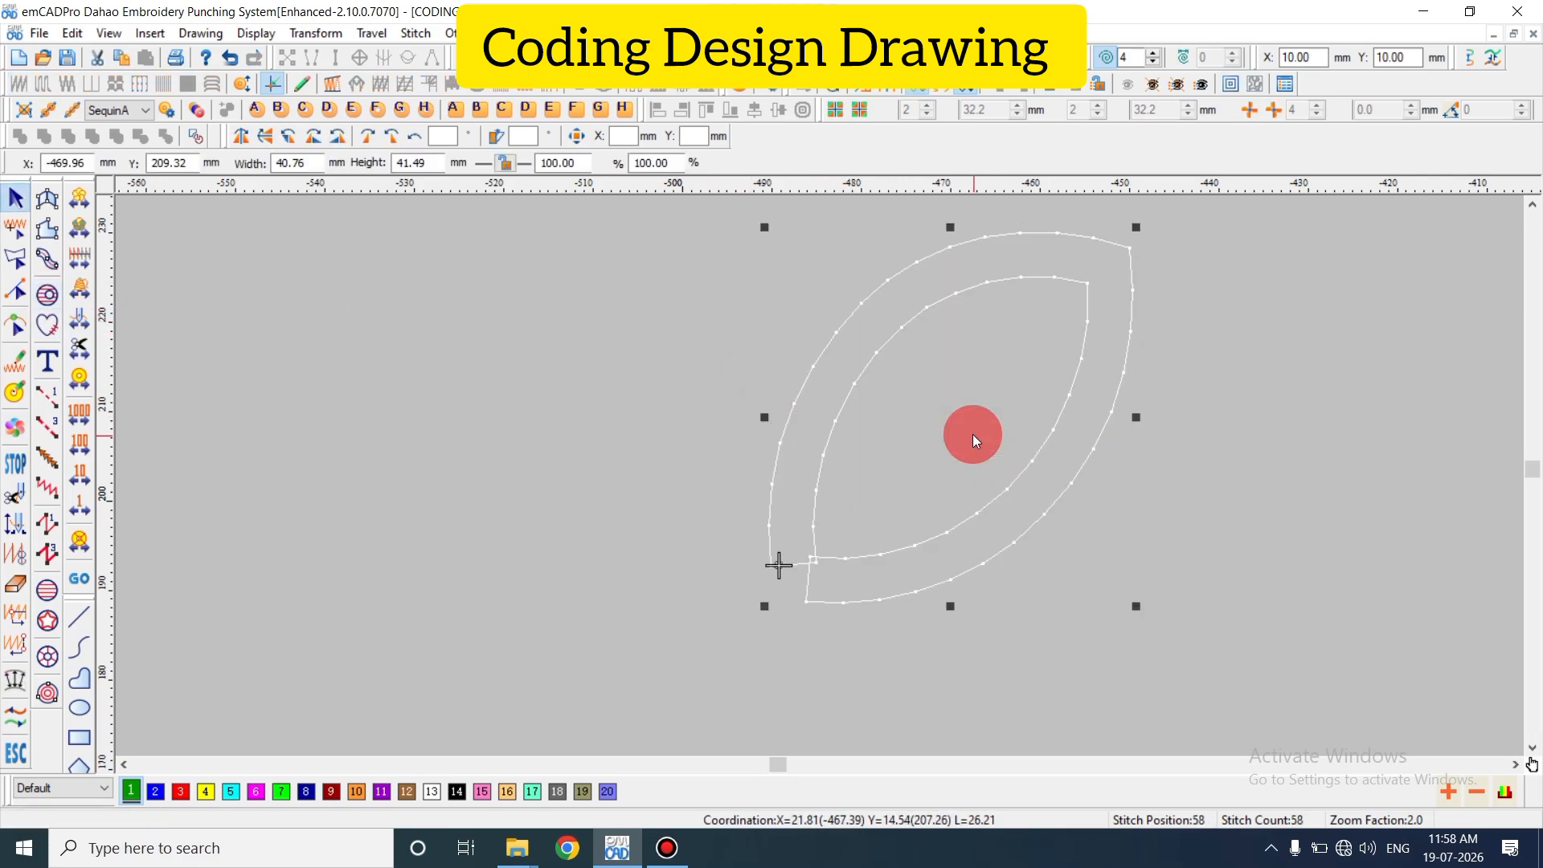
{"action": "key", "text": "Return"}
{"action": "key", "text": "Escape"}
- Examine the slanted leaf's double stitch outline in realistic thread view and as plain stitches, especially at its open base
{"action": "key", "text": "t"}
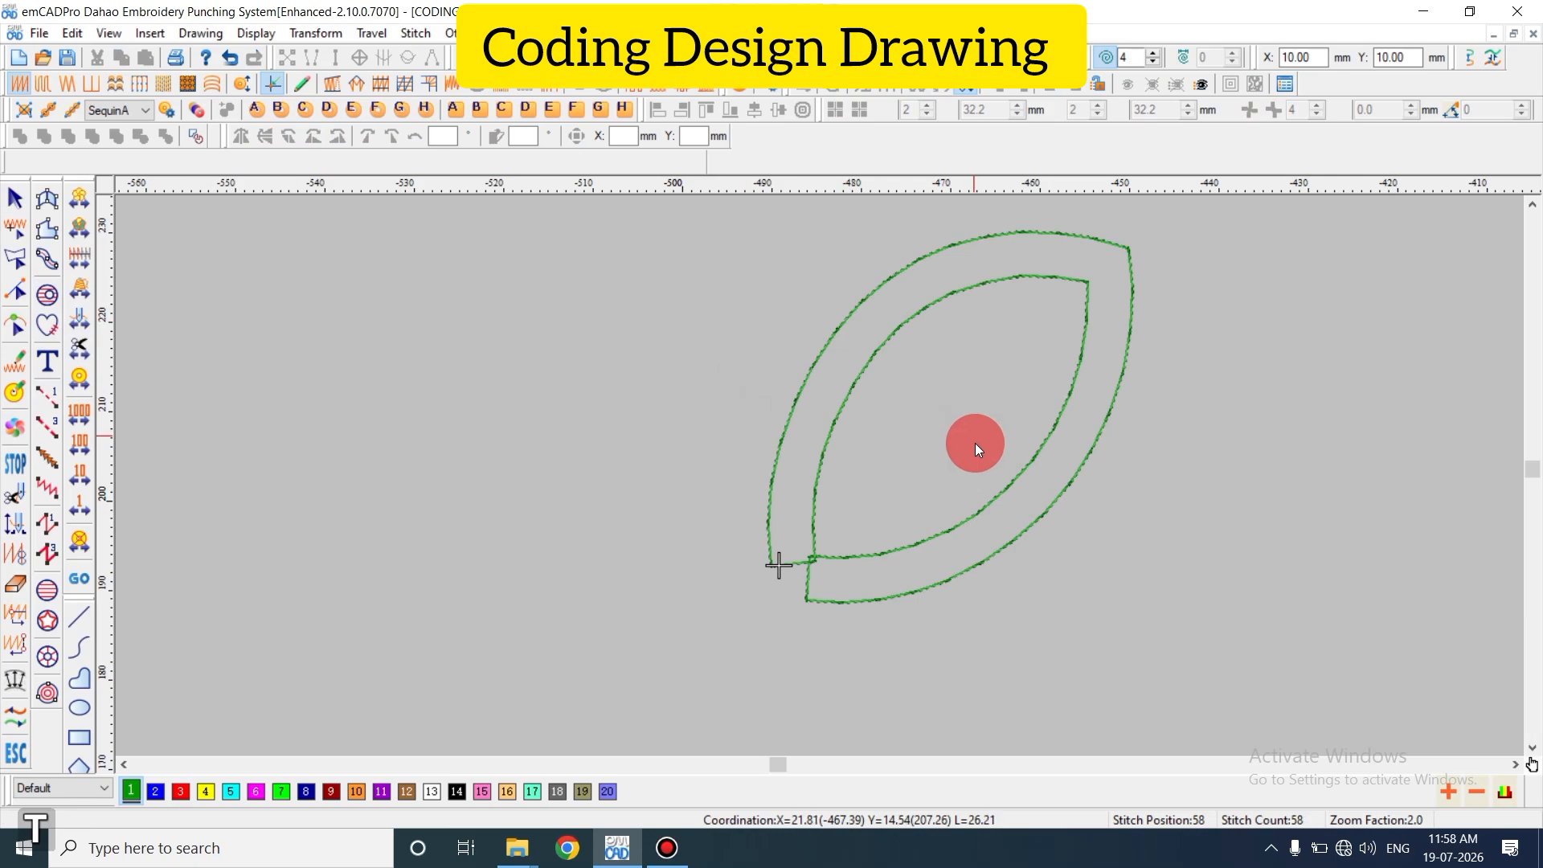
{"action": "key", "text": "z"}
{"action": "key", "text": "shift+z"}
{"action": "scroll", "coordinate": [1043, 503], "scroll_direction": "up", "scroll_amount": 2}
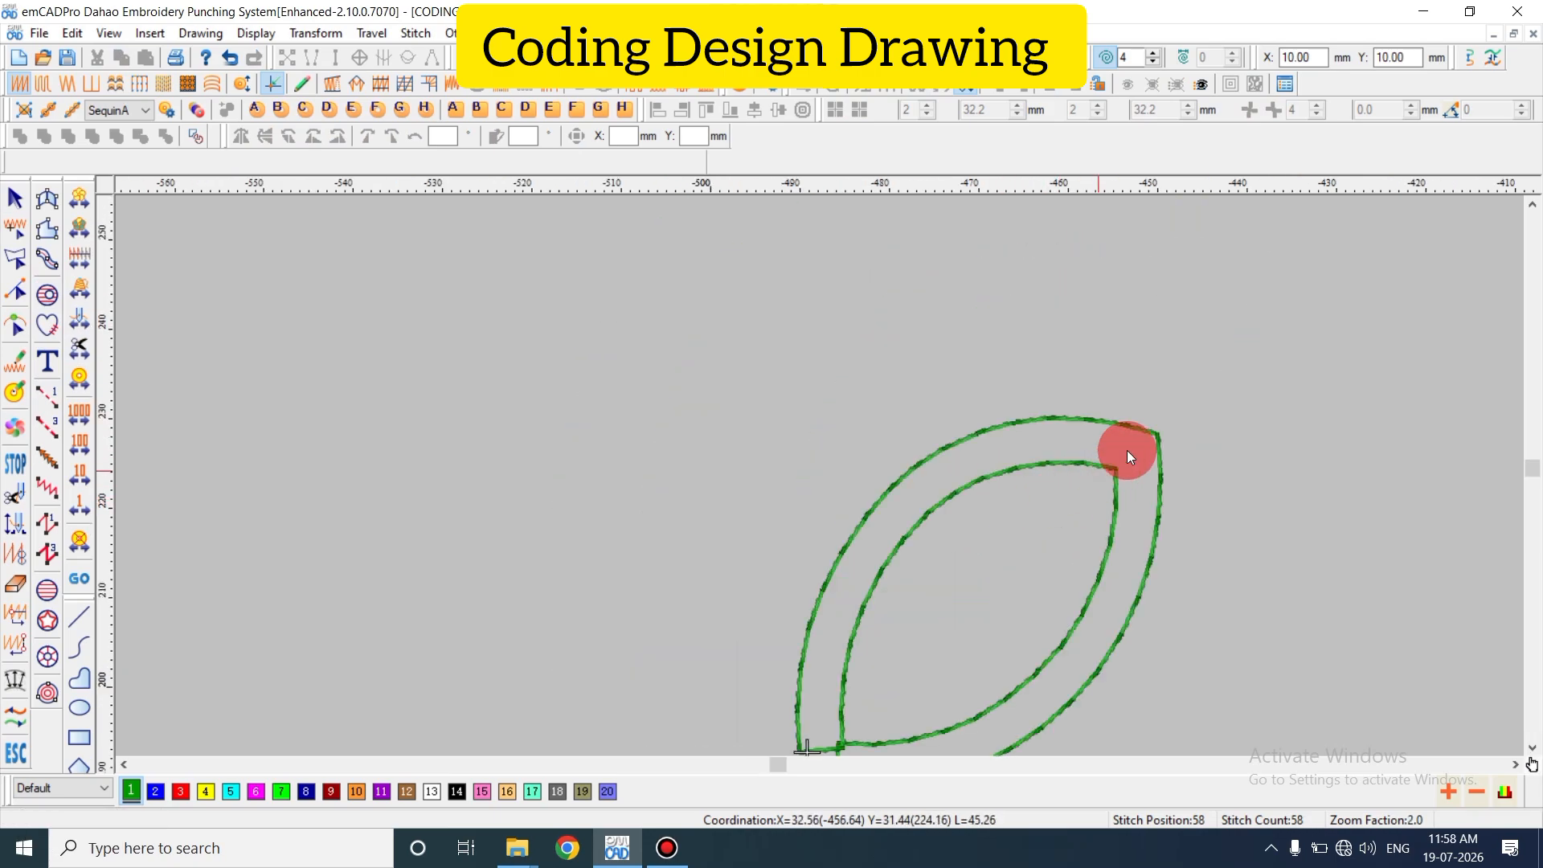
{"action": "scroll", "coordinate": [1128, 455], "scroll_direction": "down", "scroll_amount": 2}
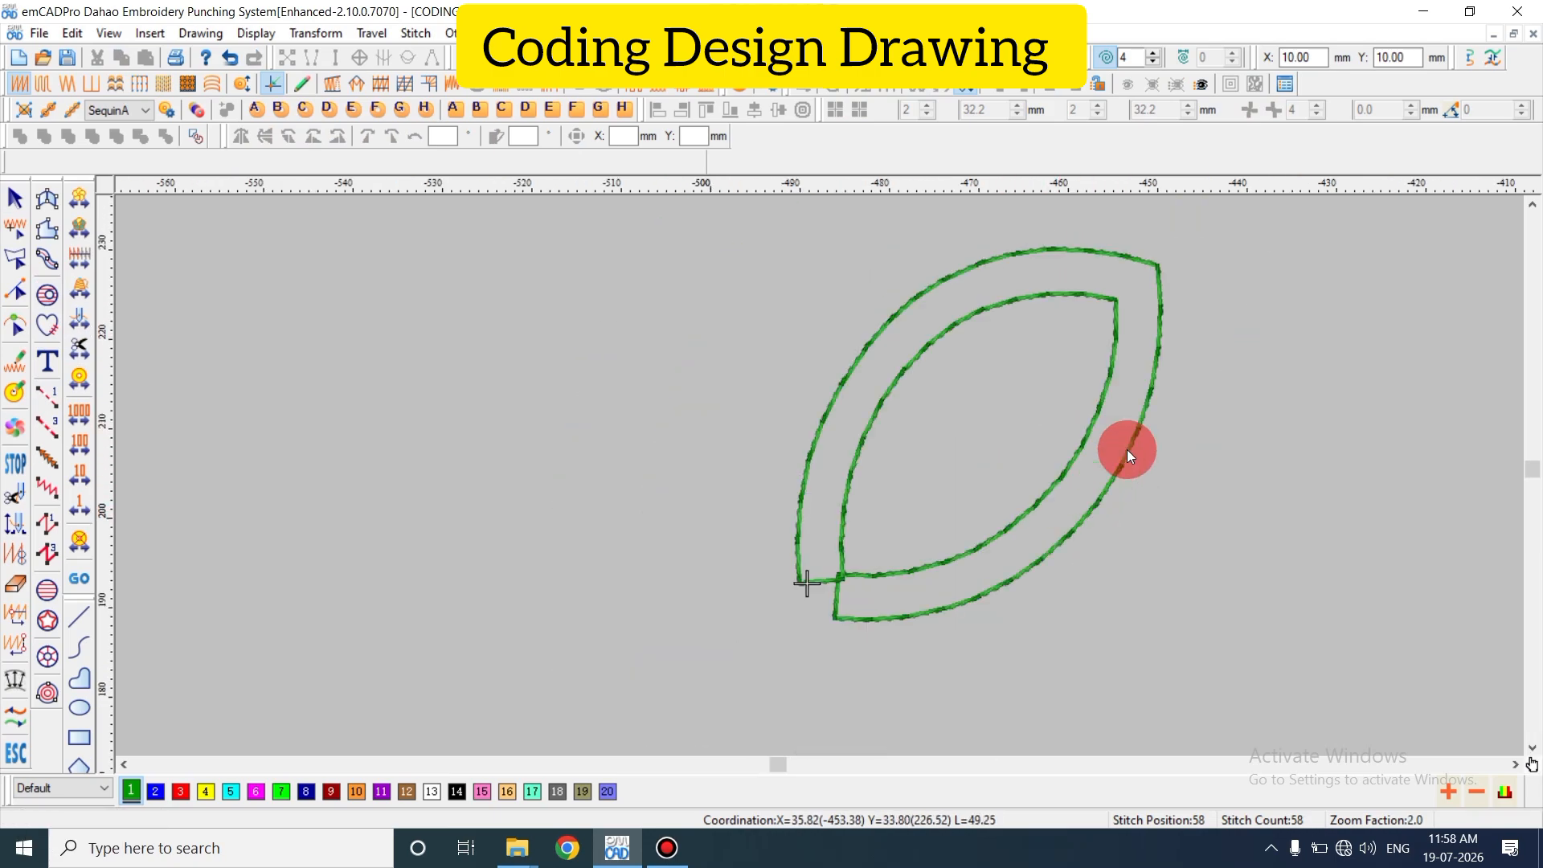
{"action": "key", "text": "shift+z"}
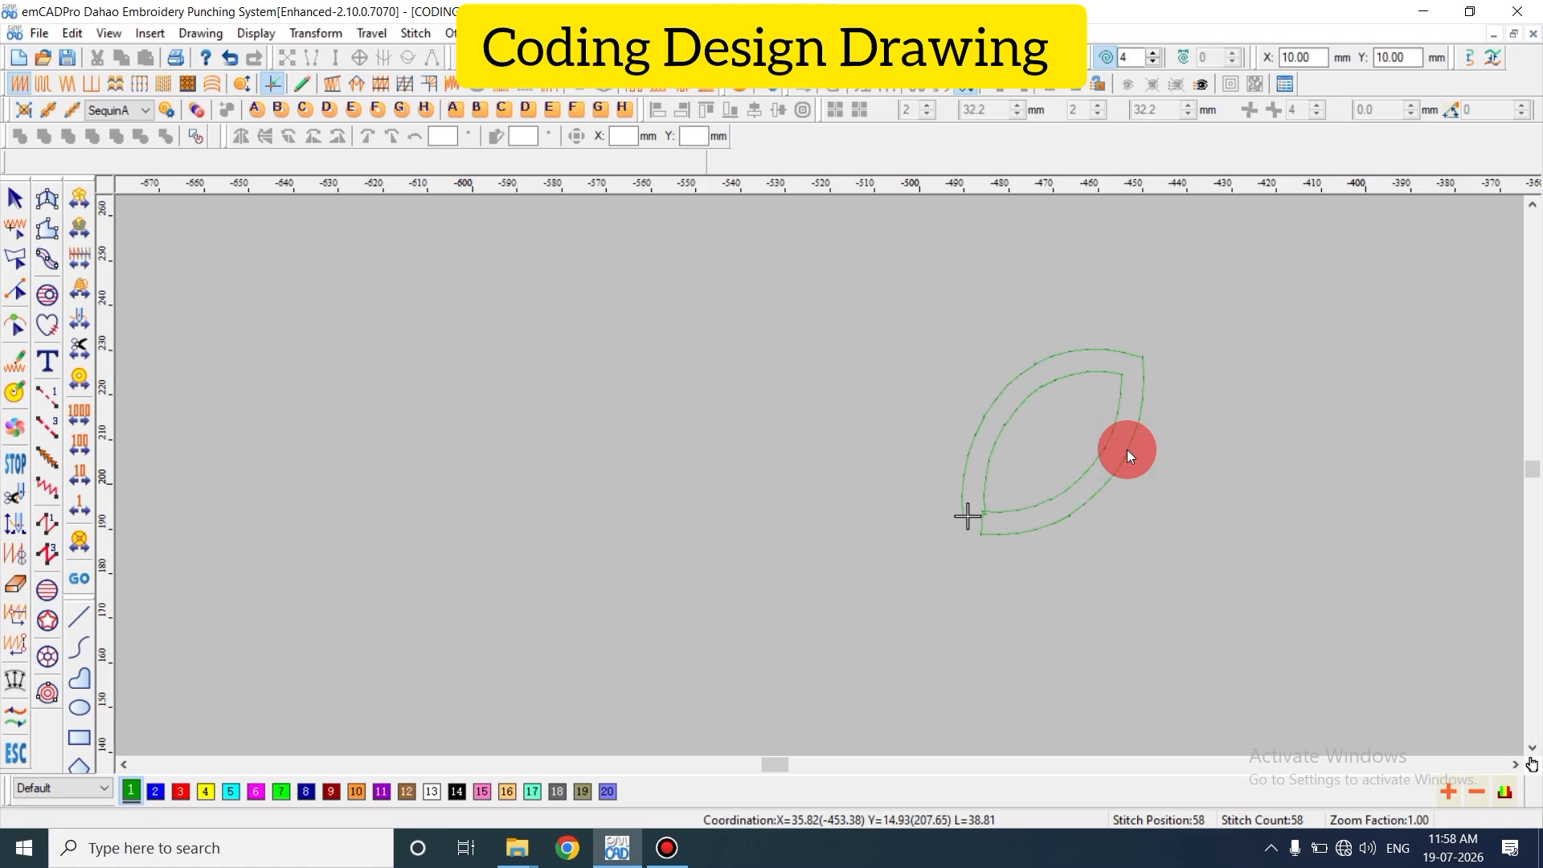
{"action": "key", "text": "z"}
{"action": "key", "text": "Escape"}
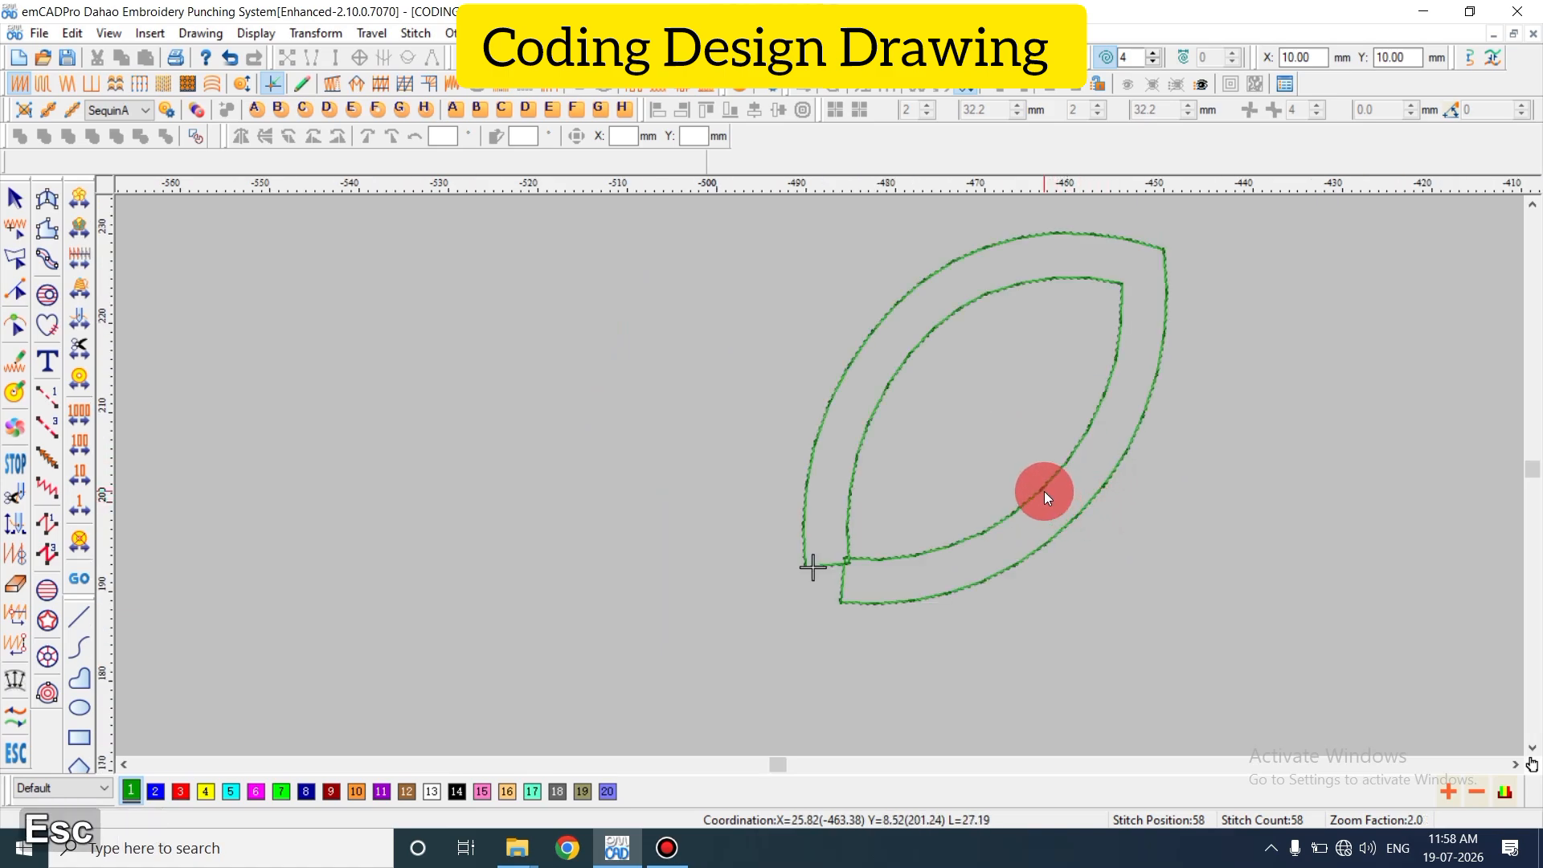
{"action": "left_click", "coordinate": [1044, 491]}
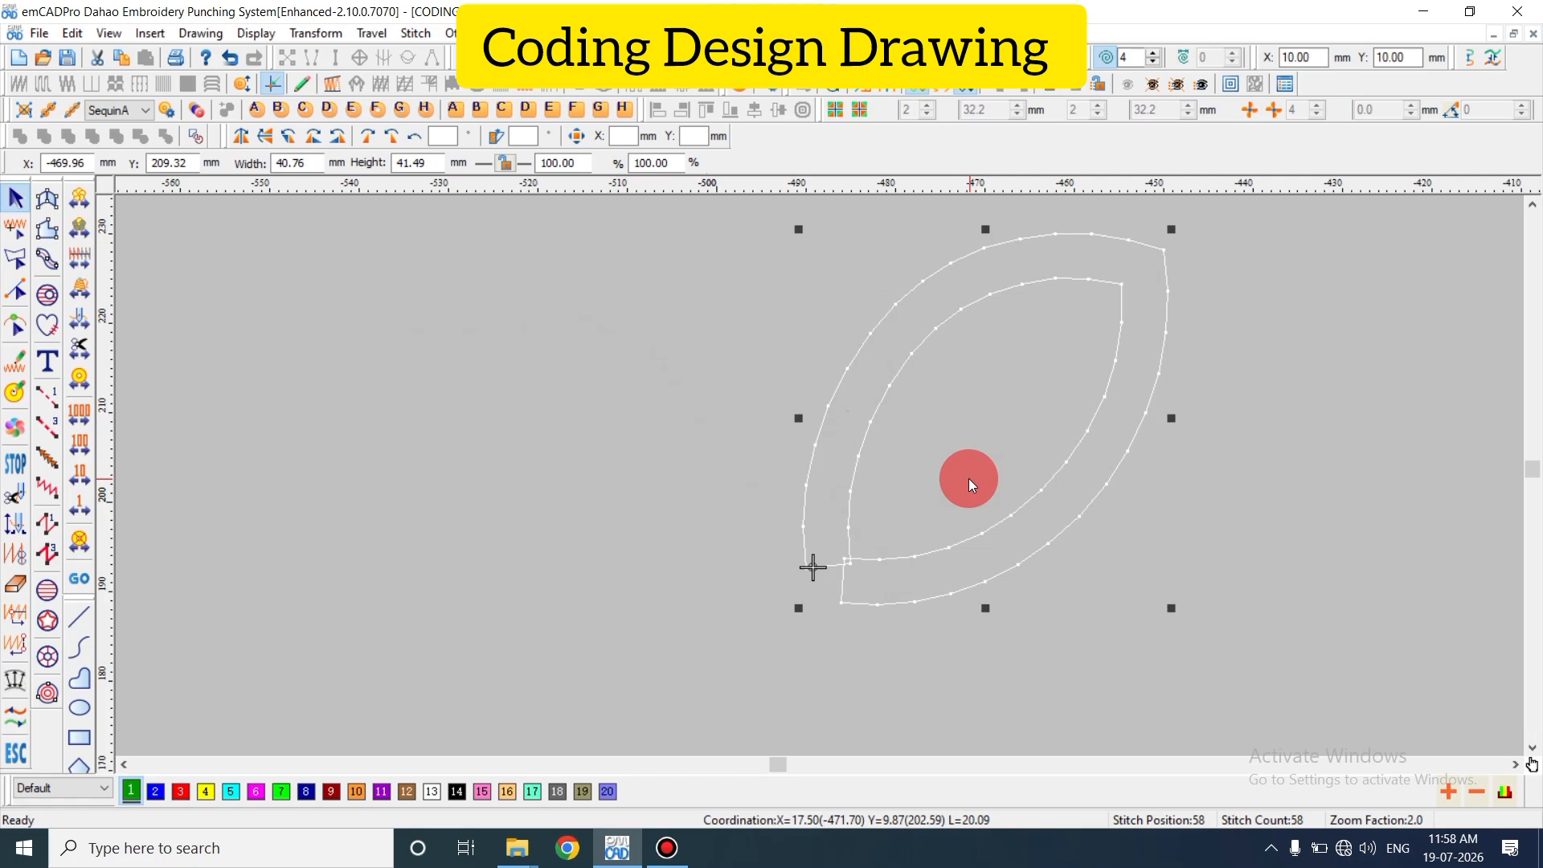
{"action": "key", "text": "Escape"}
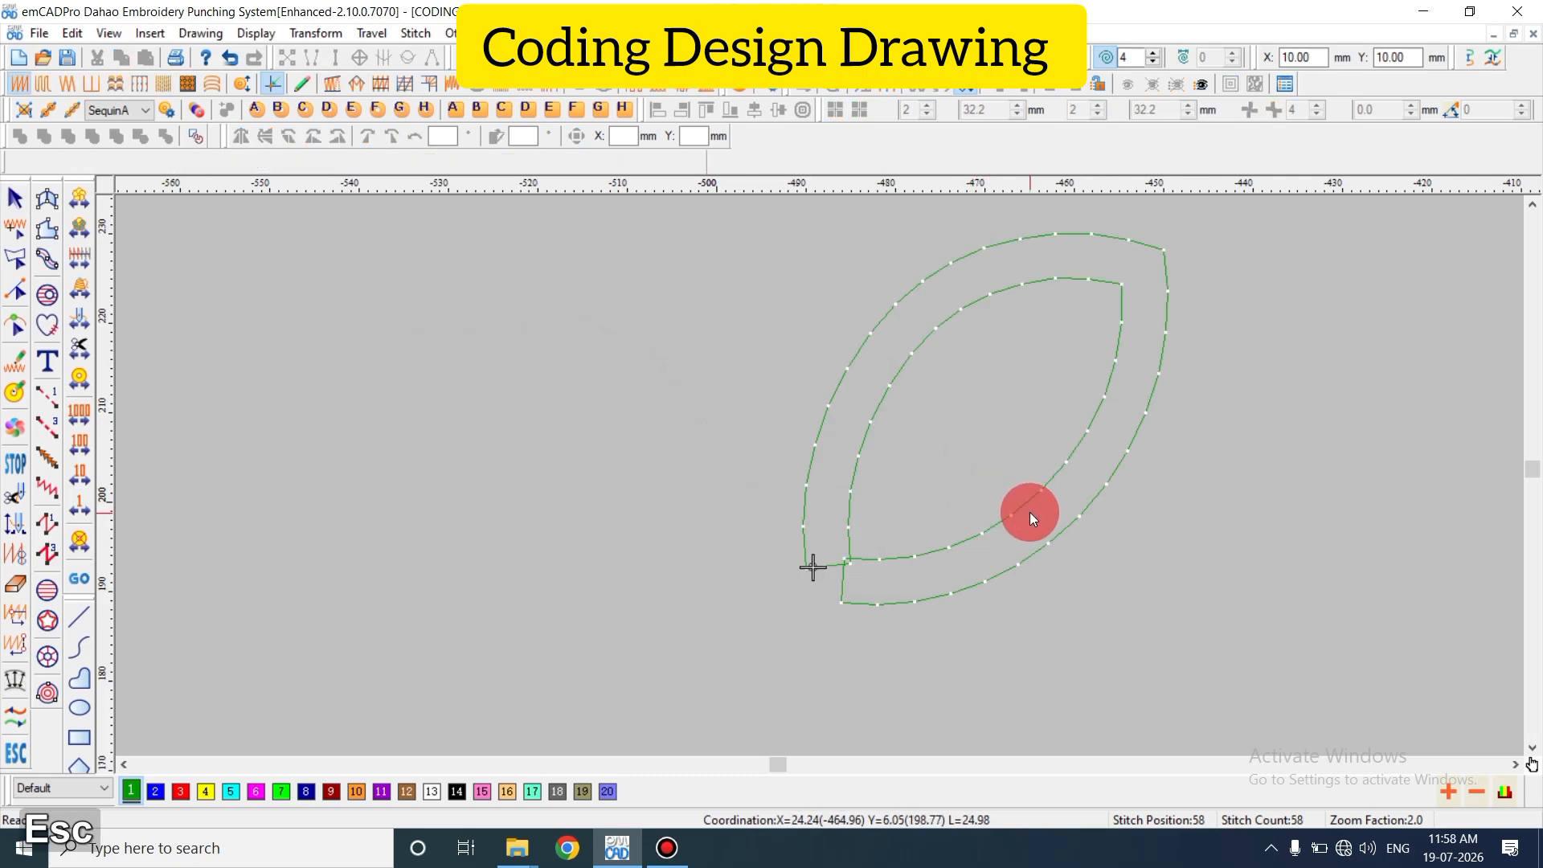
- Compare the slanted leaf's double outline with the scanned sketch and recolour it with thread colour 2
{"action": "key", "text": "d"}
{"action": "key", "text": "z"}
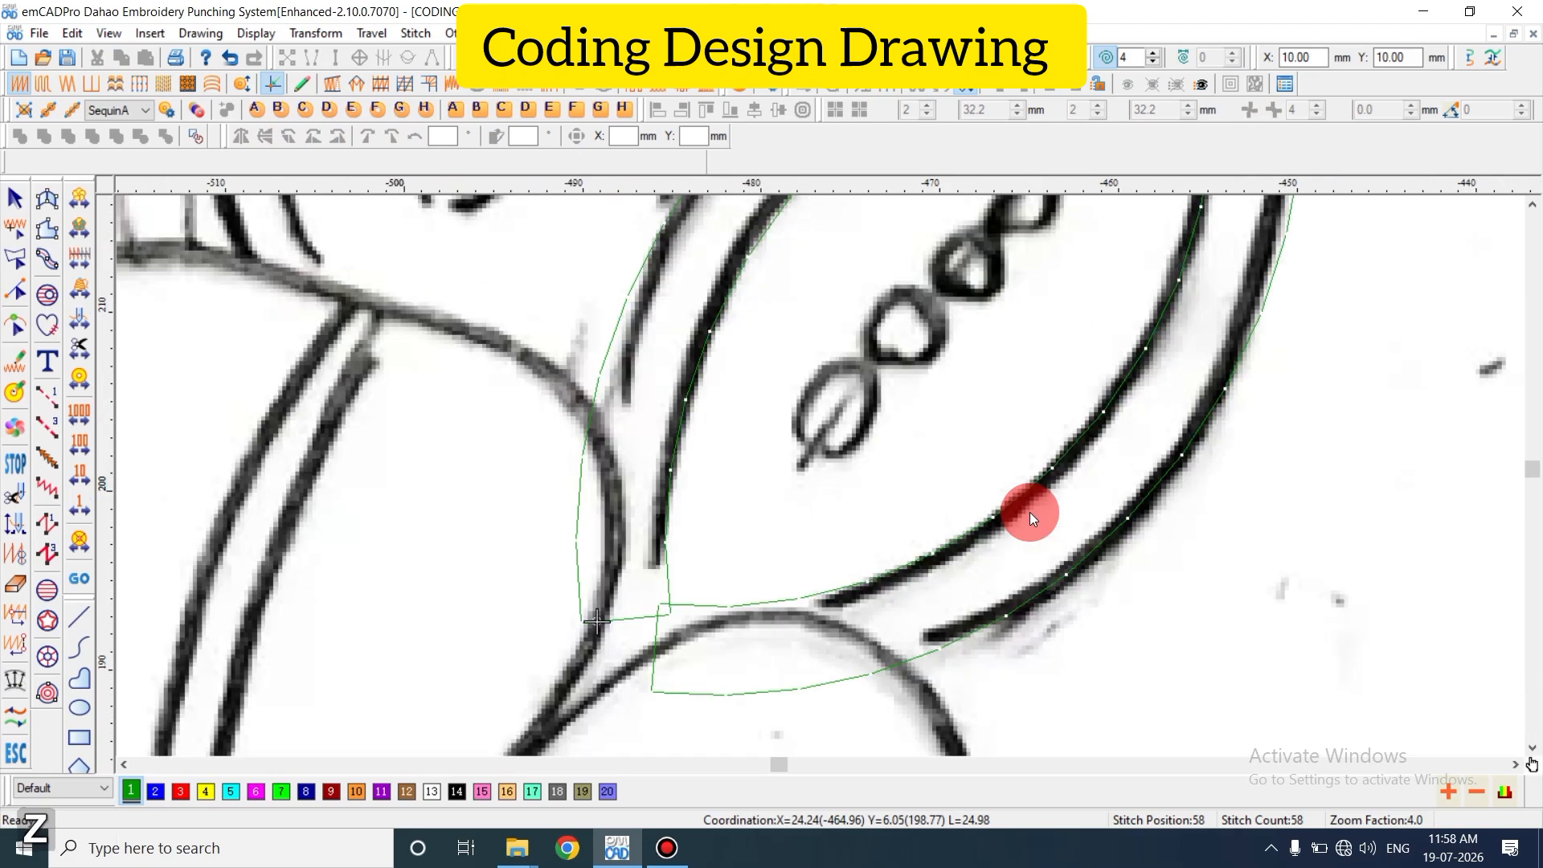
{"action": "key", "text": "shift+z"}
{"action": "key", "text": "z"}
{"action": "key", "text": "shift+z"}
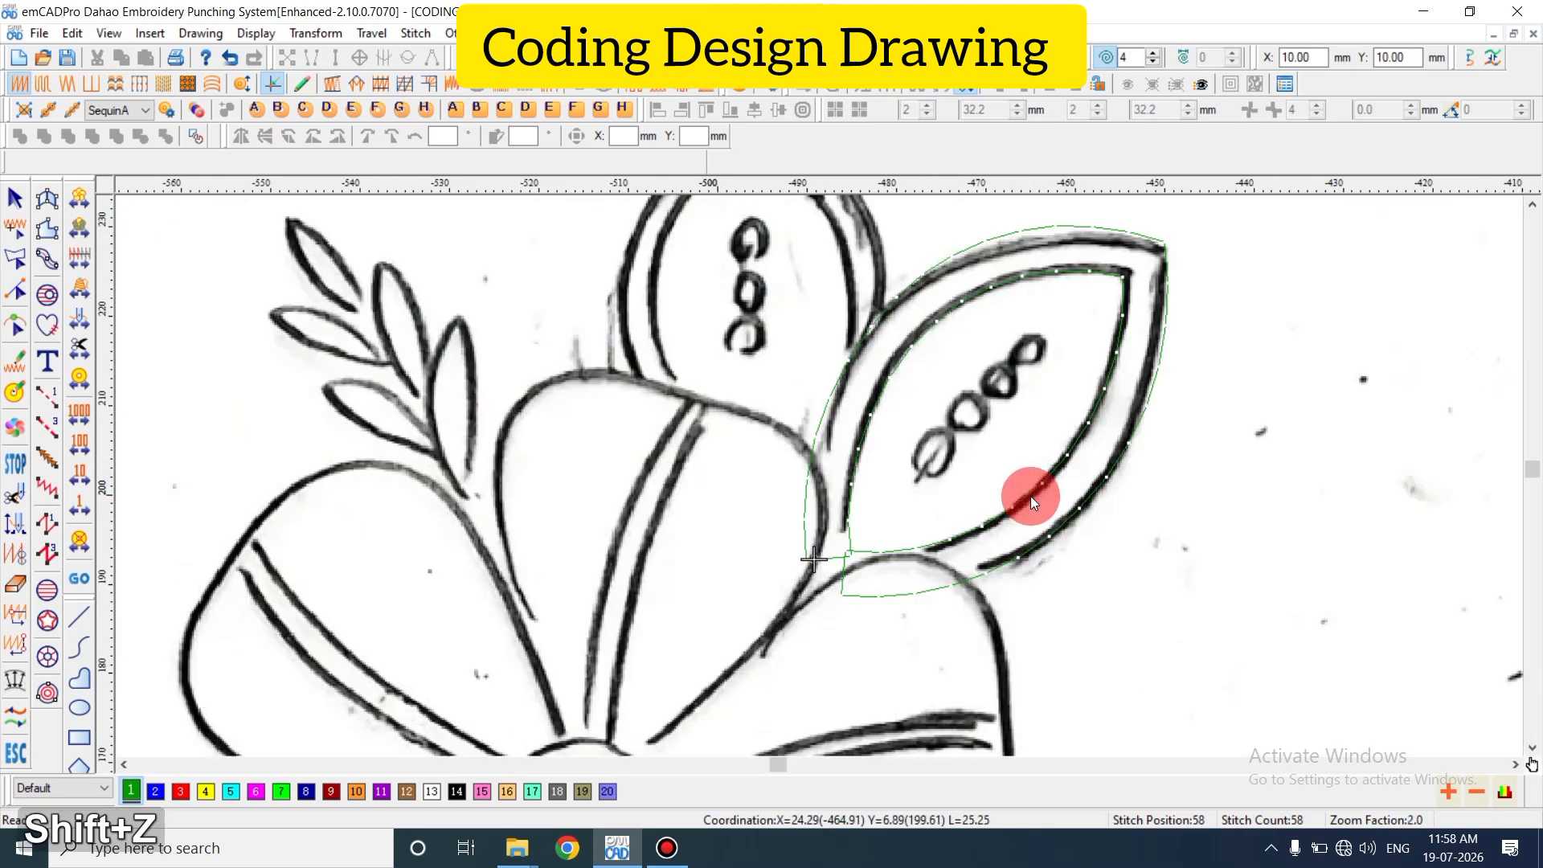
{"action": "left_click", "coordinate": [919, 549]}
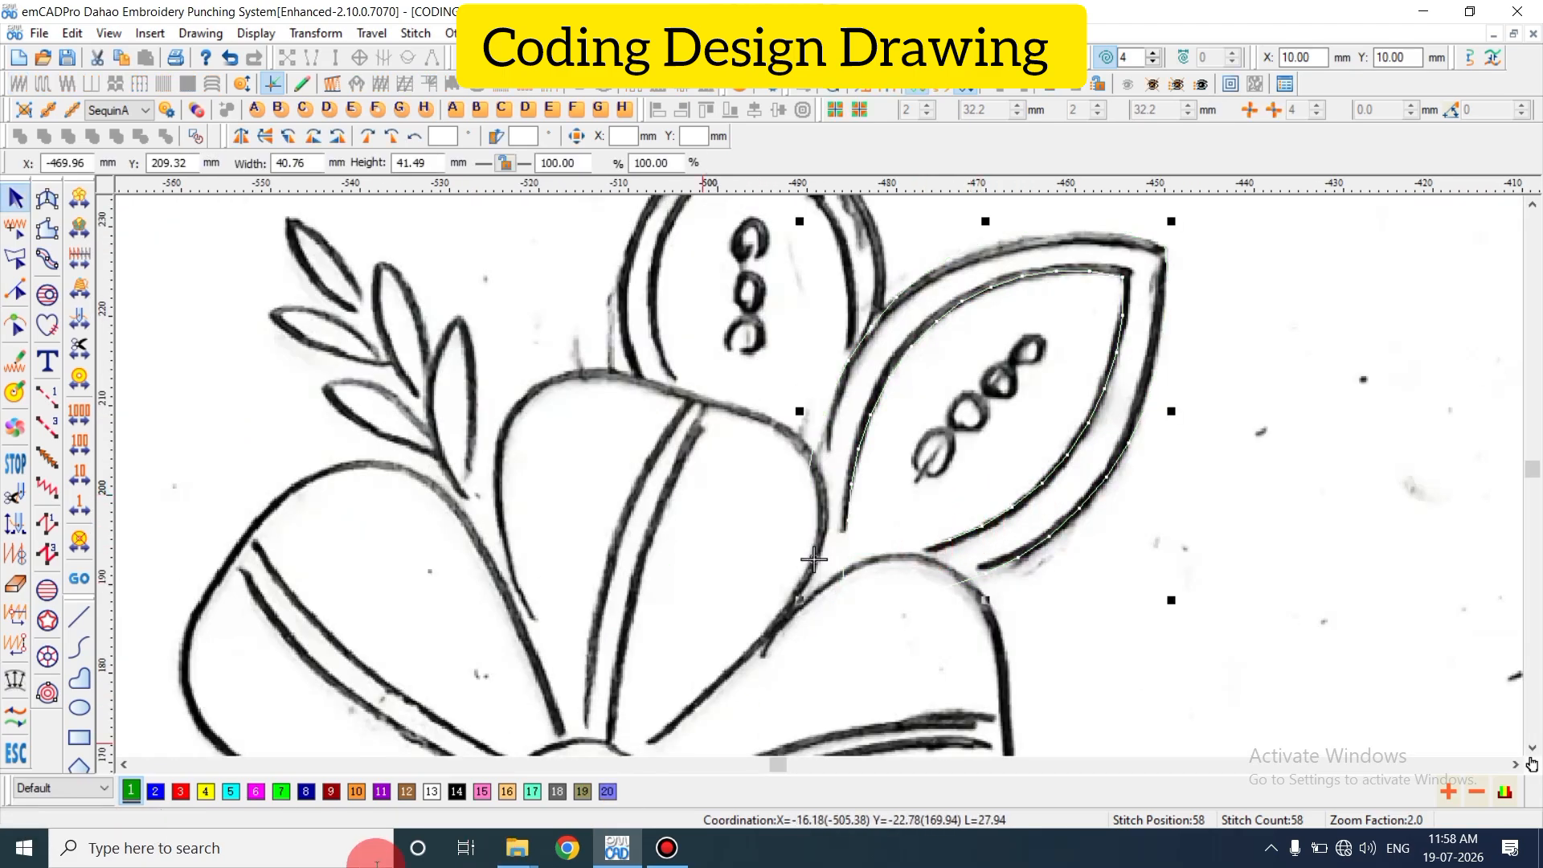
{"action": "left_click", "coordinate": [155, 792]}
{"action": "key", "text": "Escape"}
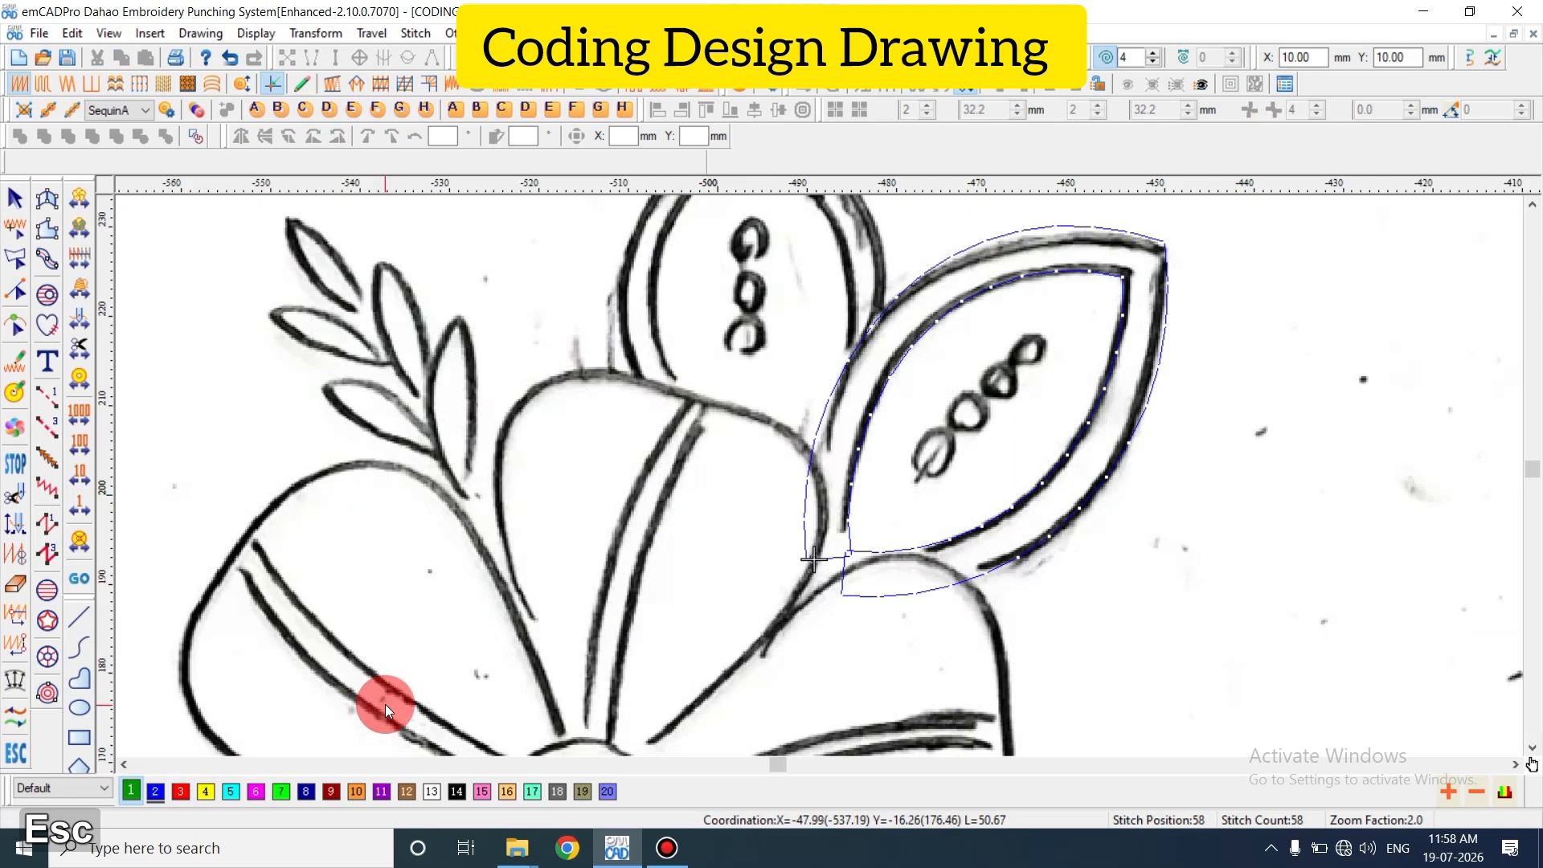
- Hide the scanned sketch and recolour the slanted leaf's double outline with thread colour 8
{"action": "key", "text": "d"}
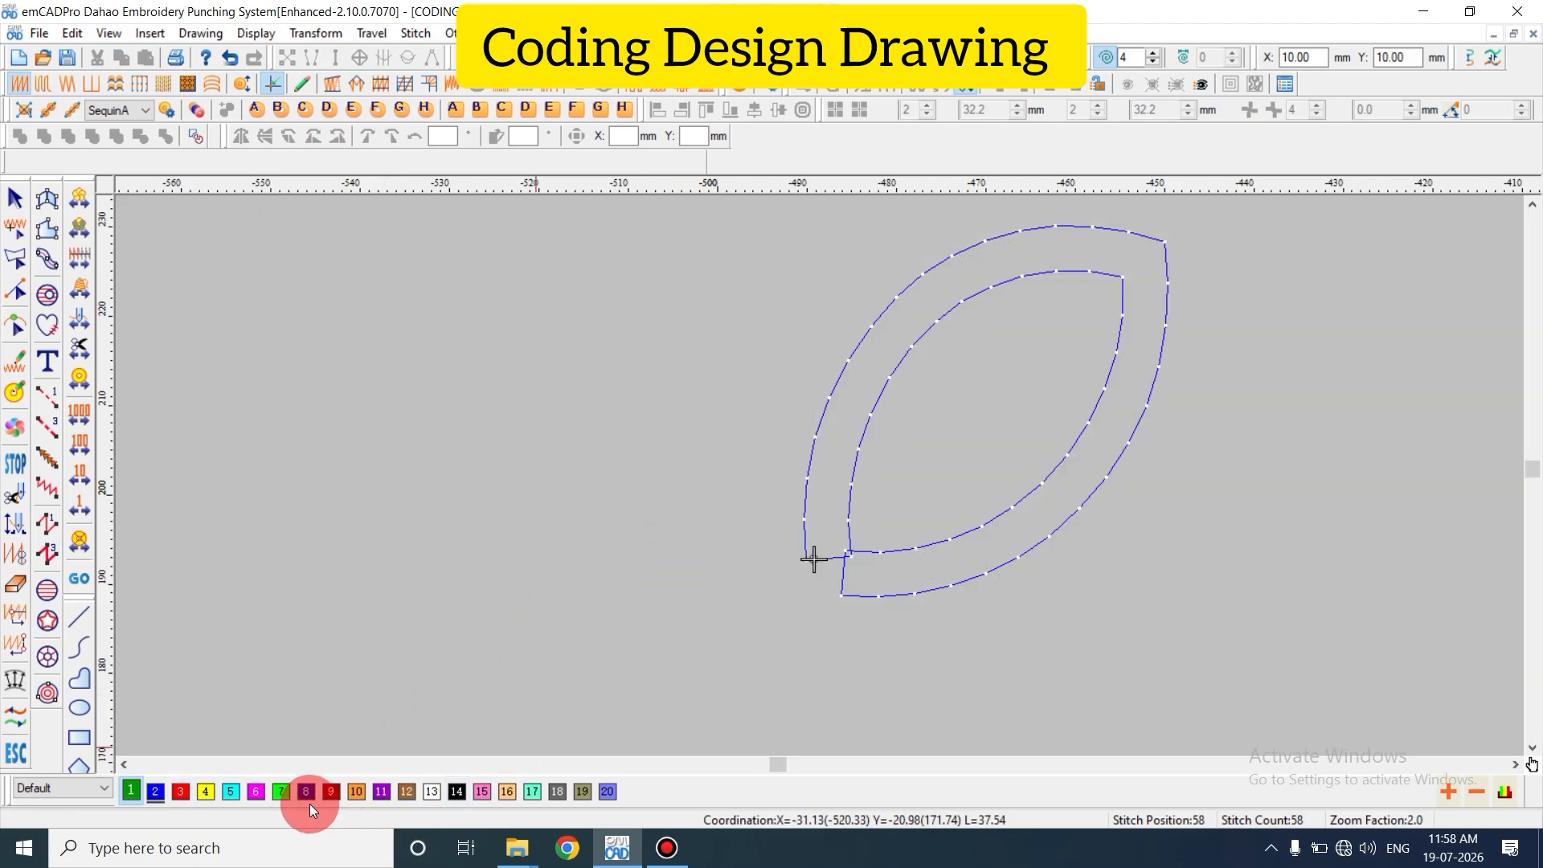
{"action": "key", "text": "Escape"}
{"action": "left_click", "coordinate": [936, 548]}
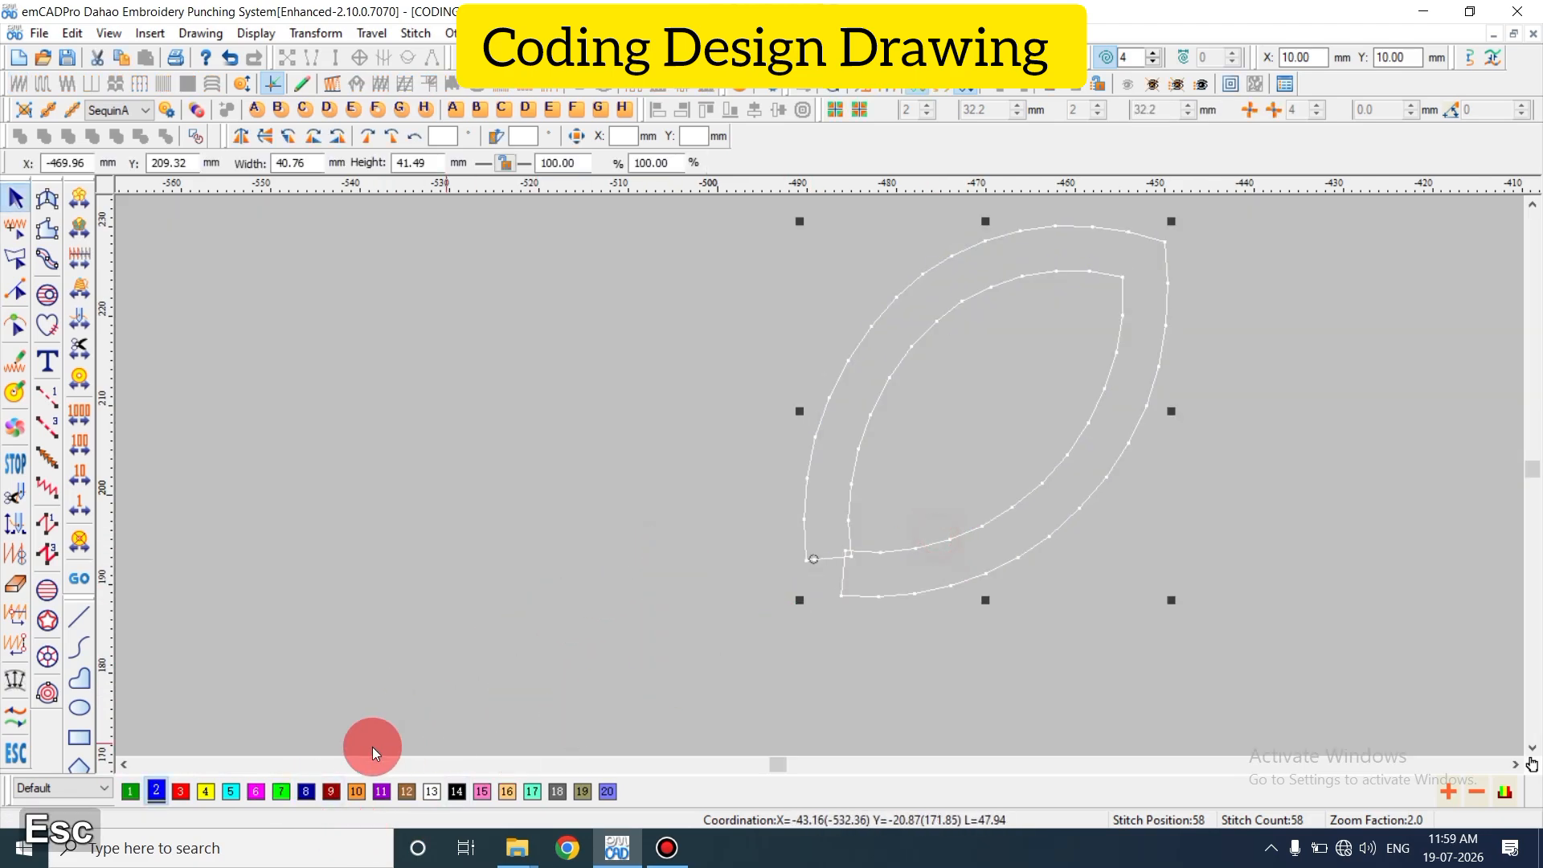
{"action": "left_click", "coordinate": [306, 792]}
{"action": "key", "text": "Escape"}
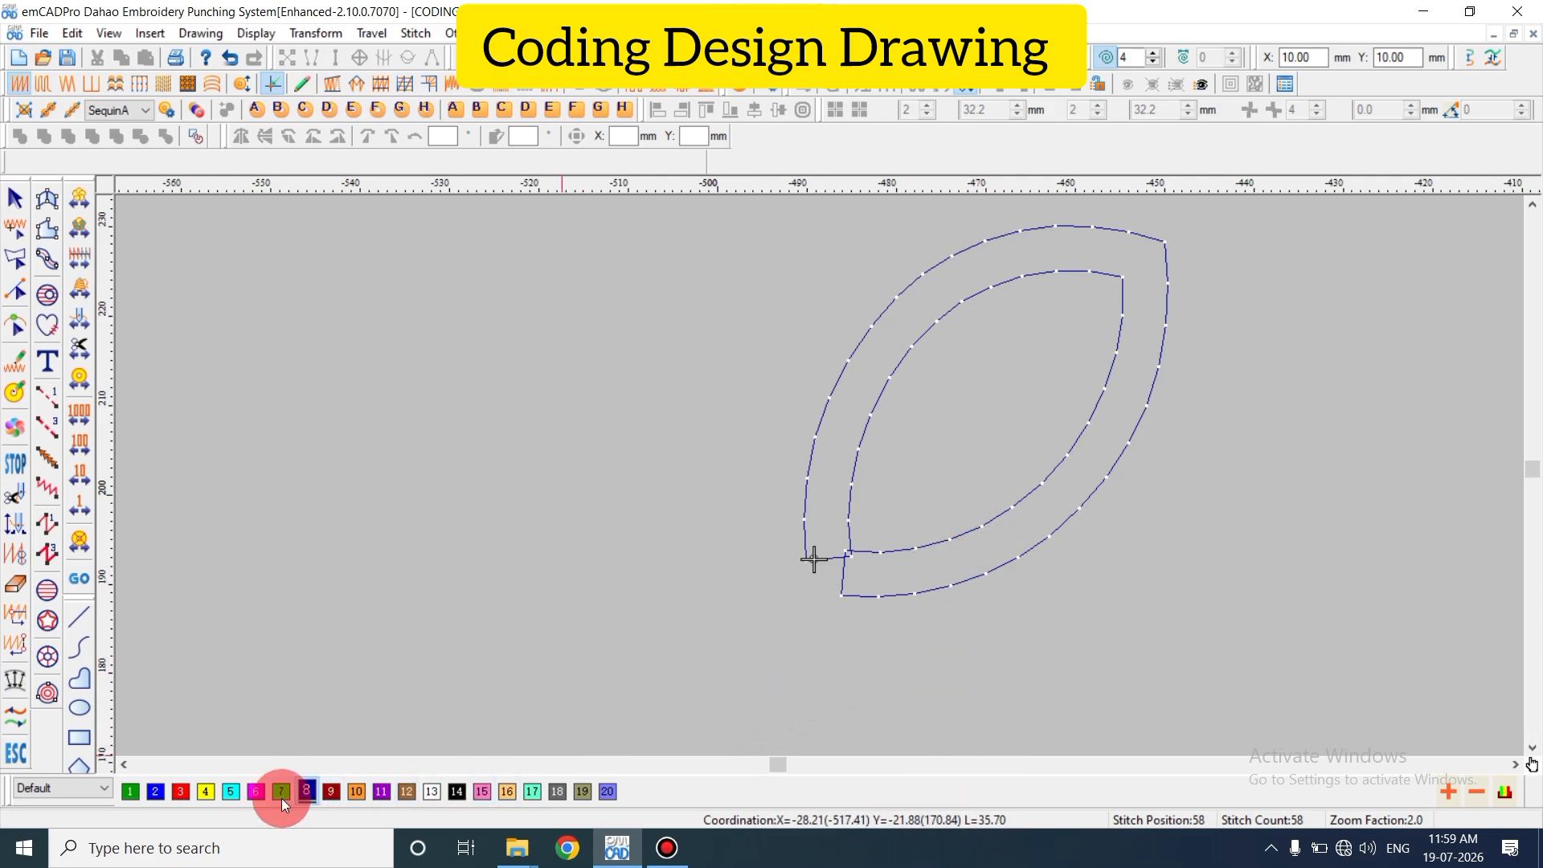
- Turn off Change Stitch Length for the leaf's double outline and set its run length to 1.40 mm
{"action": "left_click", "coordinate": [949, 542]}
{"action": "double_click", "coordinate": [948, 538]}
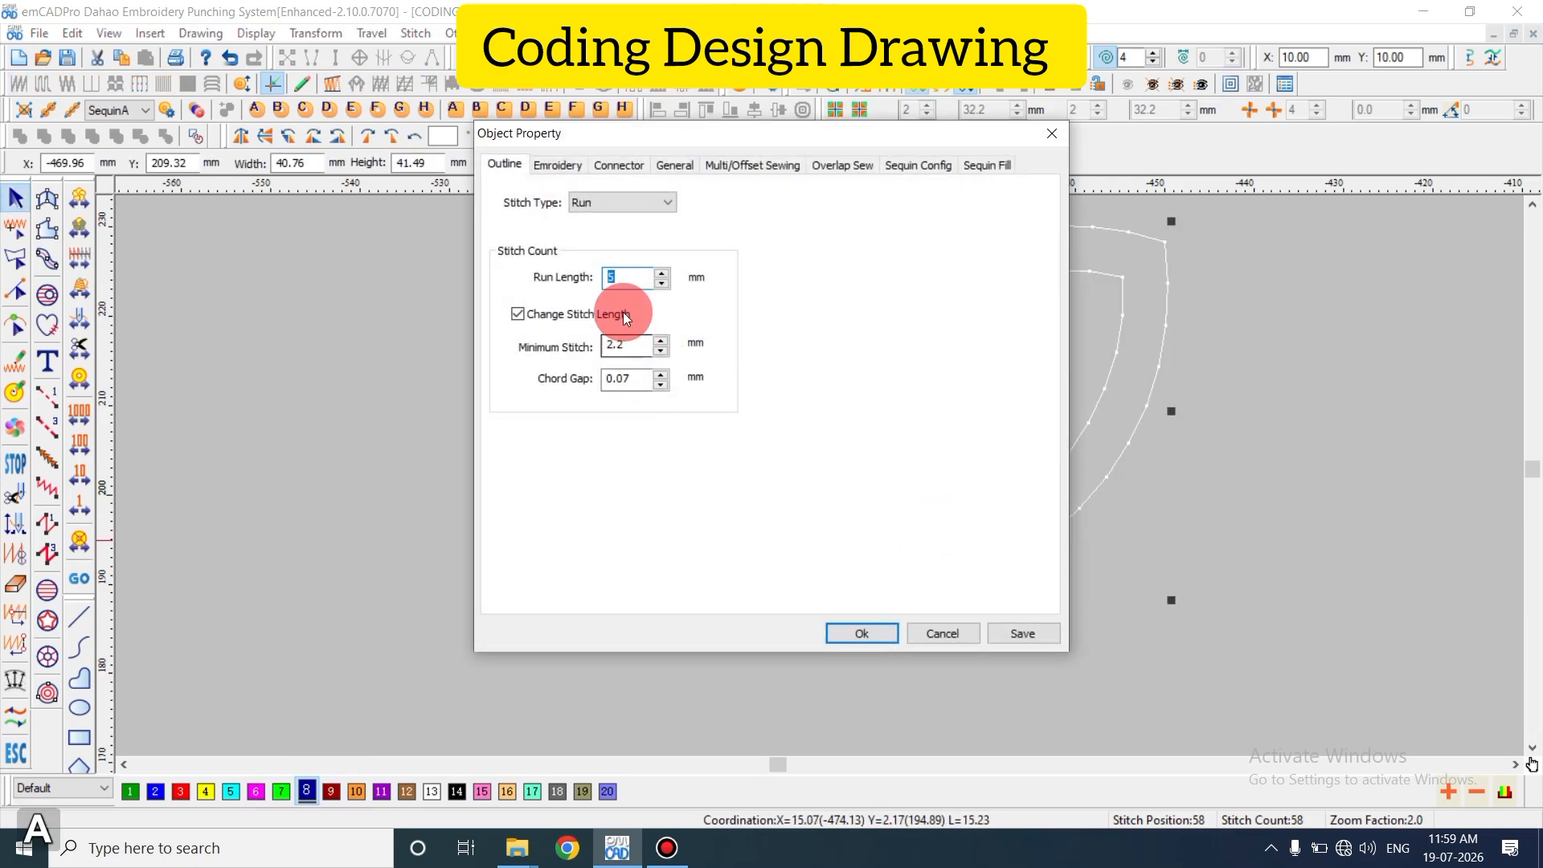
{"action": "left_click", "coordinate": [516, 314]}
{"action": "double_click", "coordinate": [634, 289]}
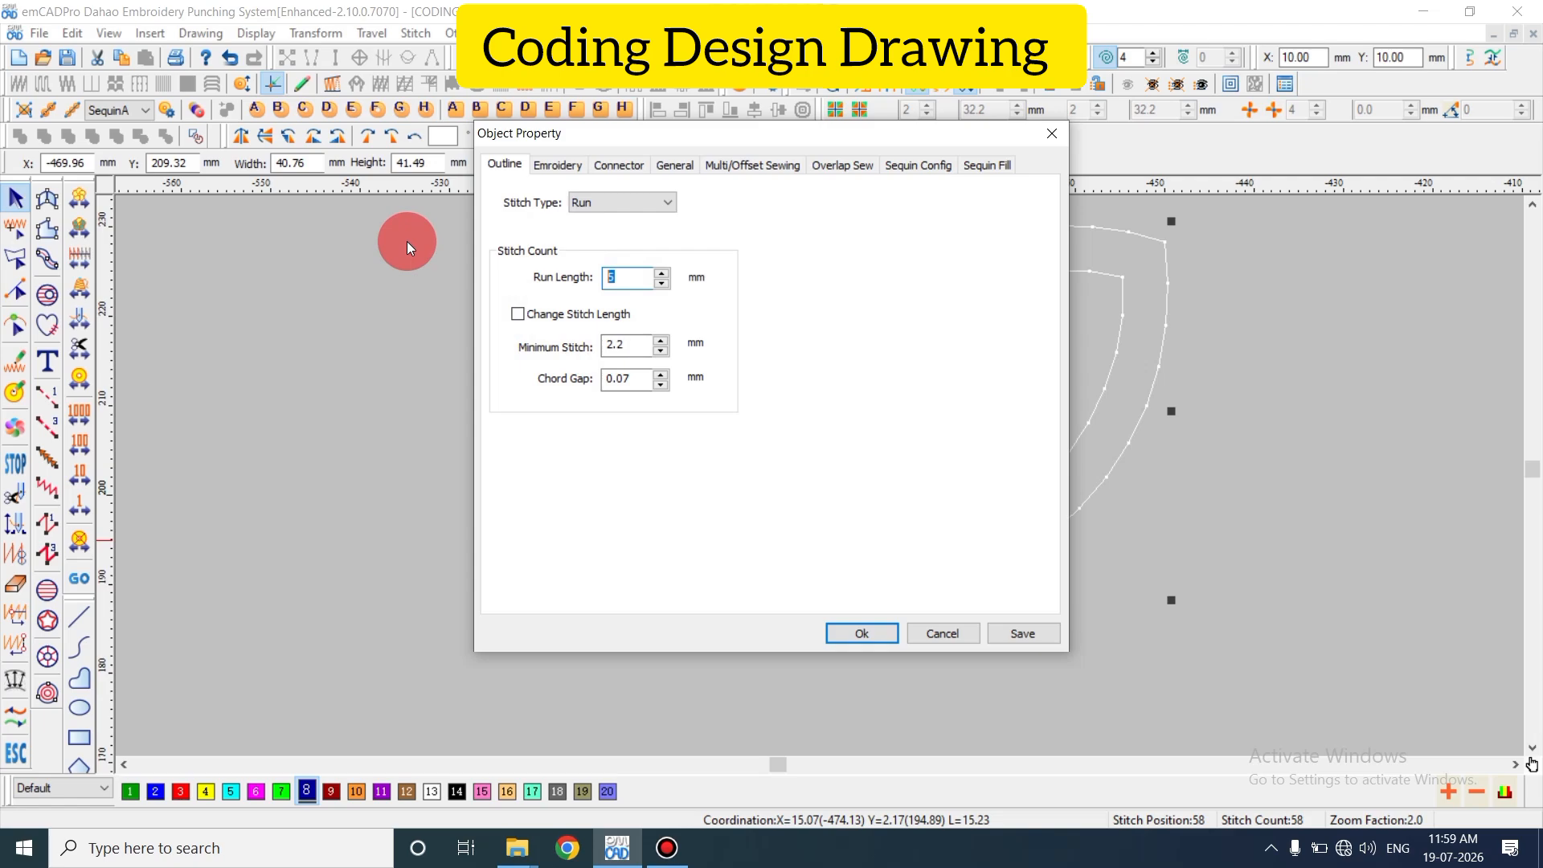
{"action": "type", "text": "1.40"}
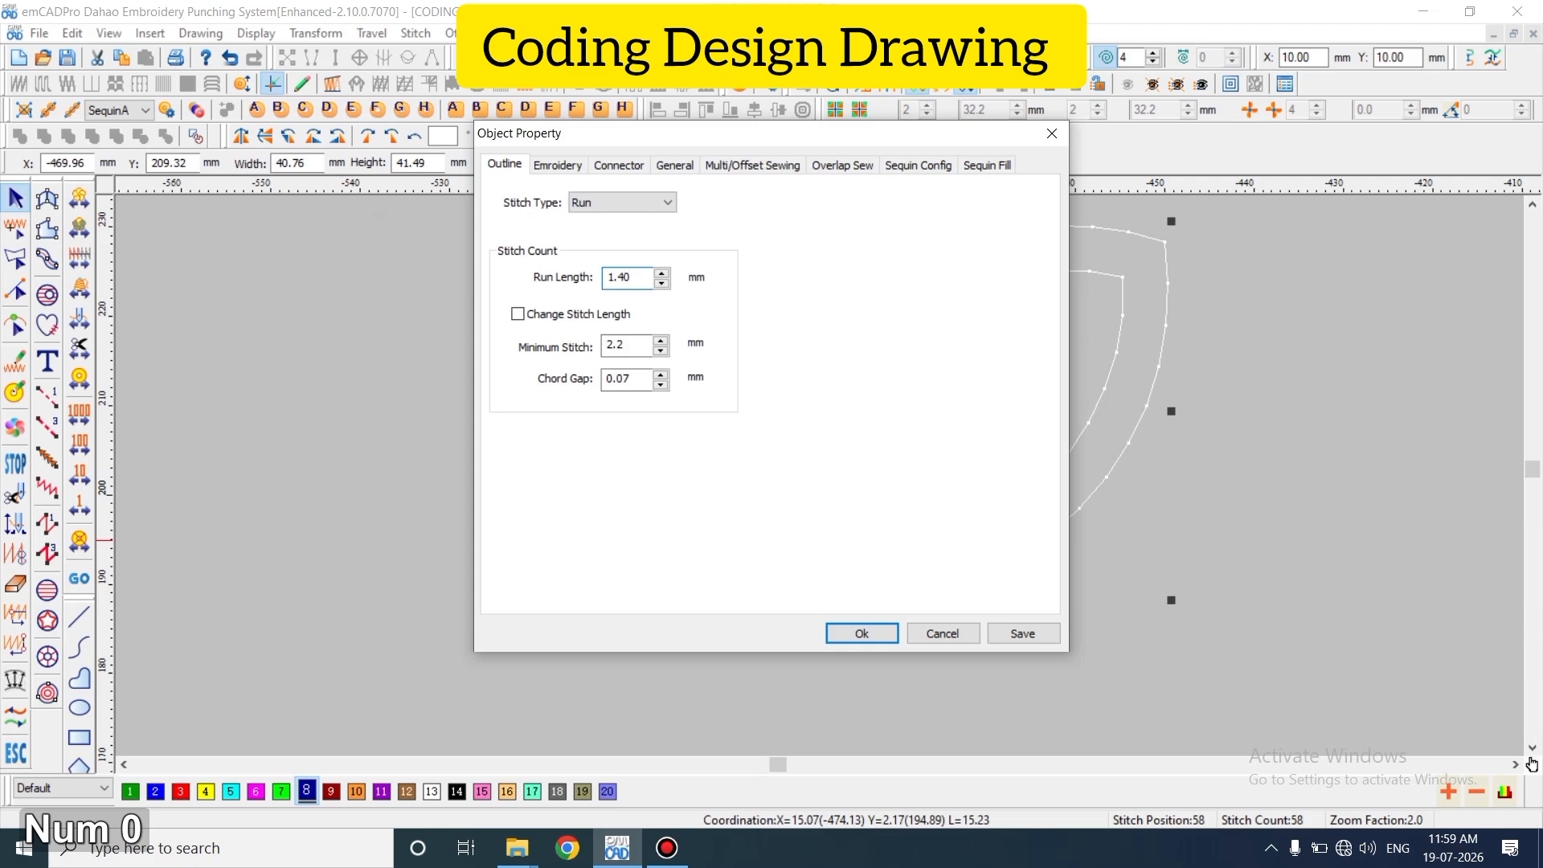
{"action": "key", "text": "Return"}
{"action": "key", "text": "Escape"}
- Set the leaf outline's minimum stitch to 1.50 mm, turn Change Stitch Length on, and save and apply the properties
{"action": "key", "text": "z"}
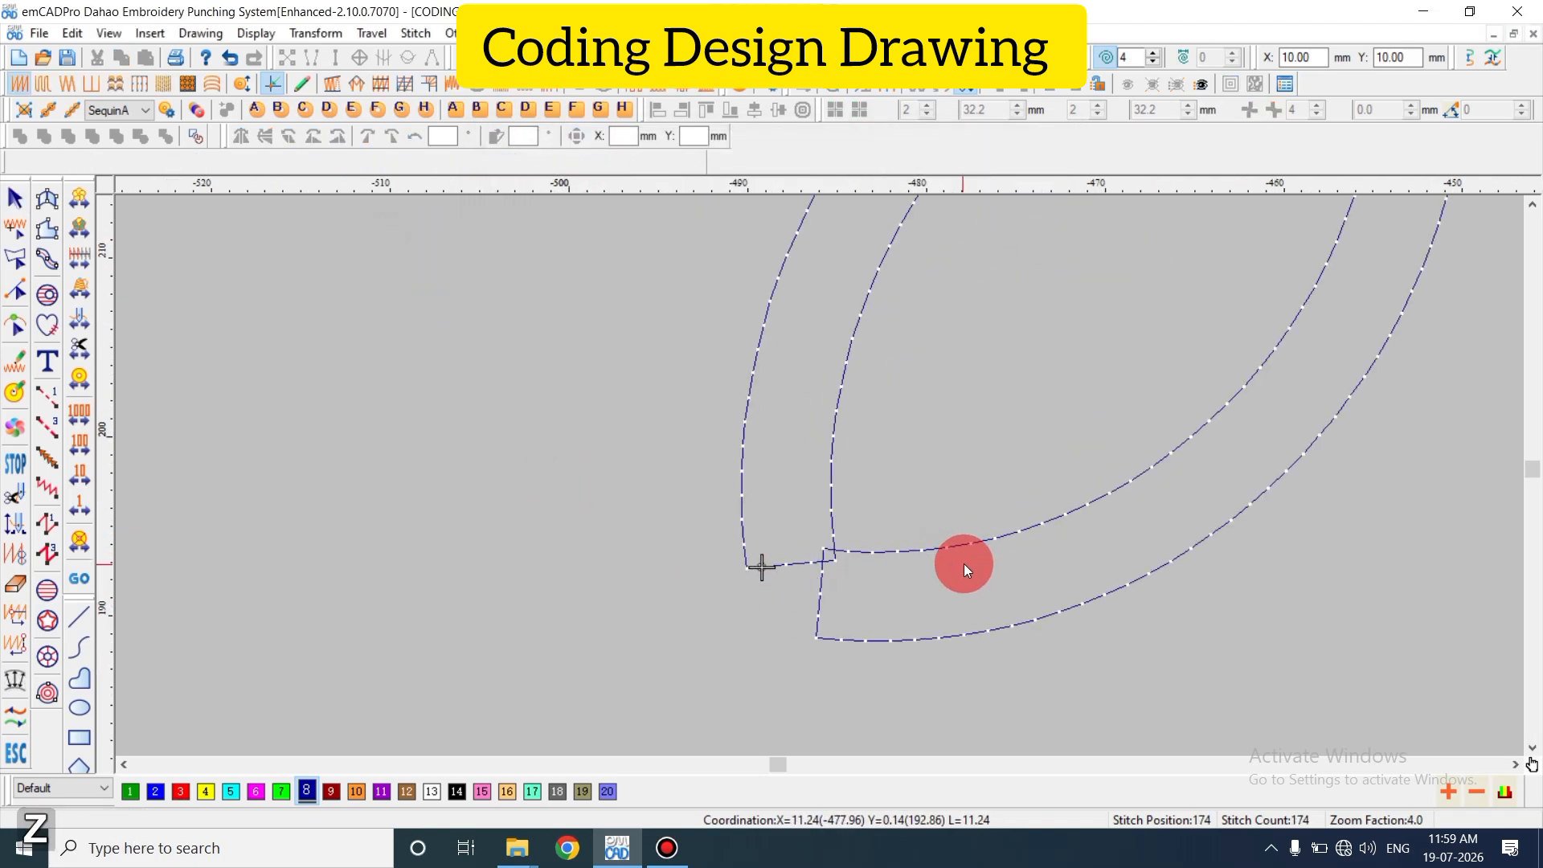
{"action": "key", "text": "shift+z"}
{"action": "left_click", "coordinate": [991, 528]}
{"action": "key", "text": "a"}
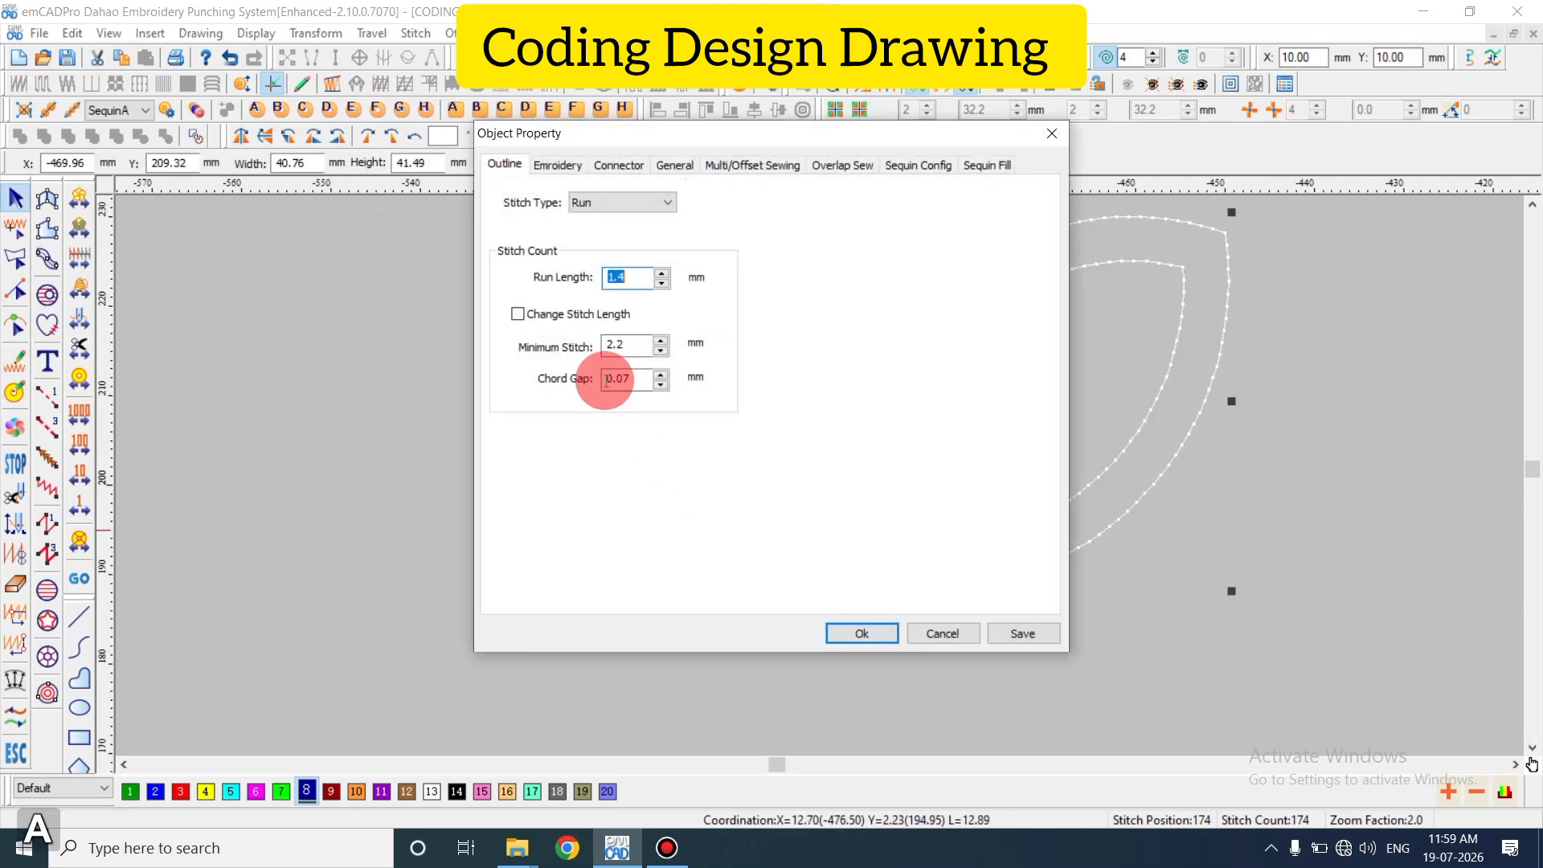
{"action": "double_click", "coordinate": [635, 344]}
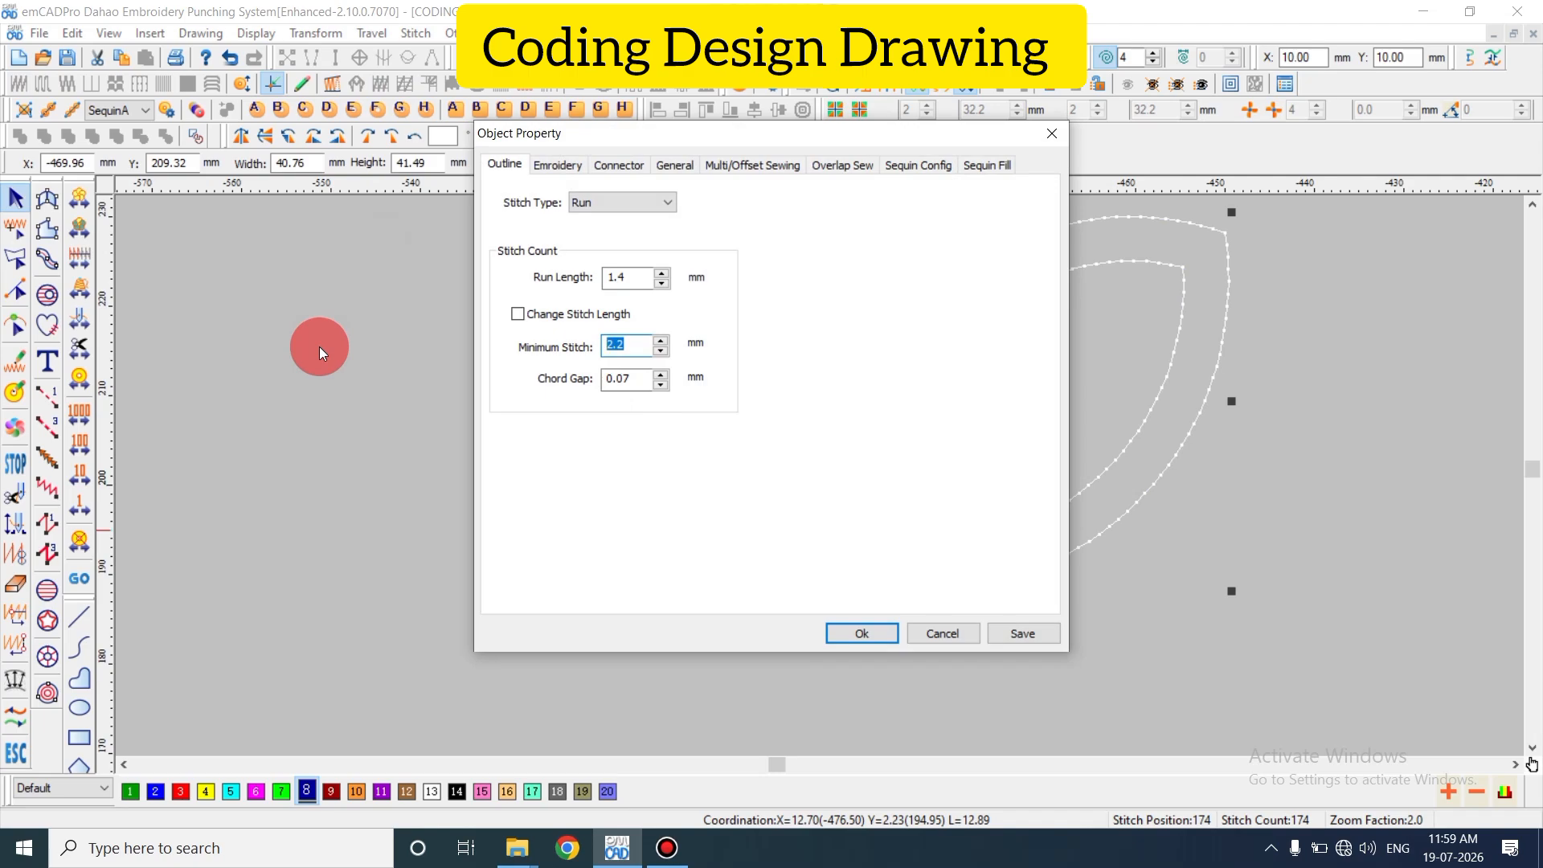
{"action": "type", "text": "1.50"}
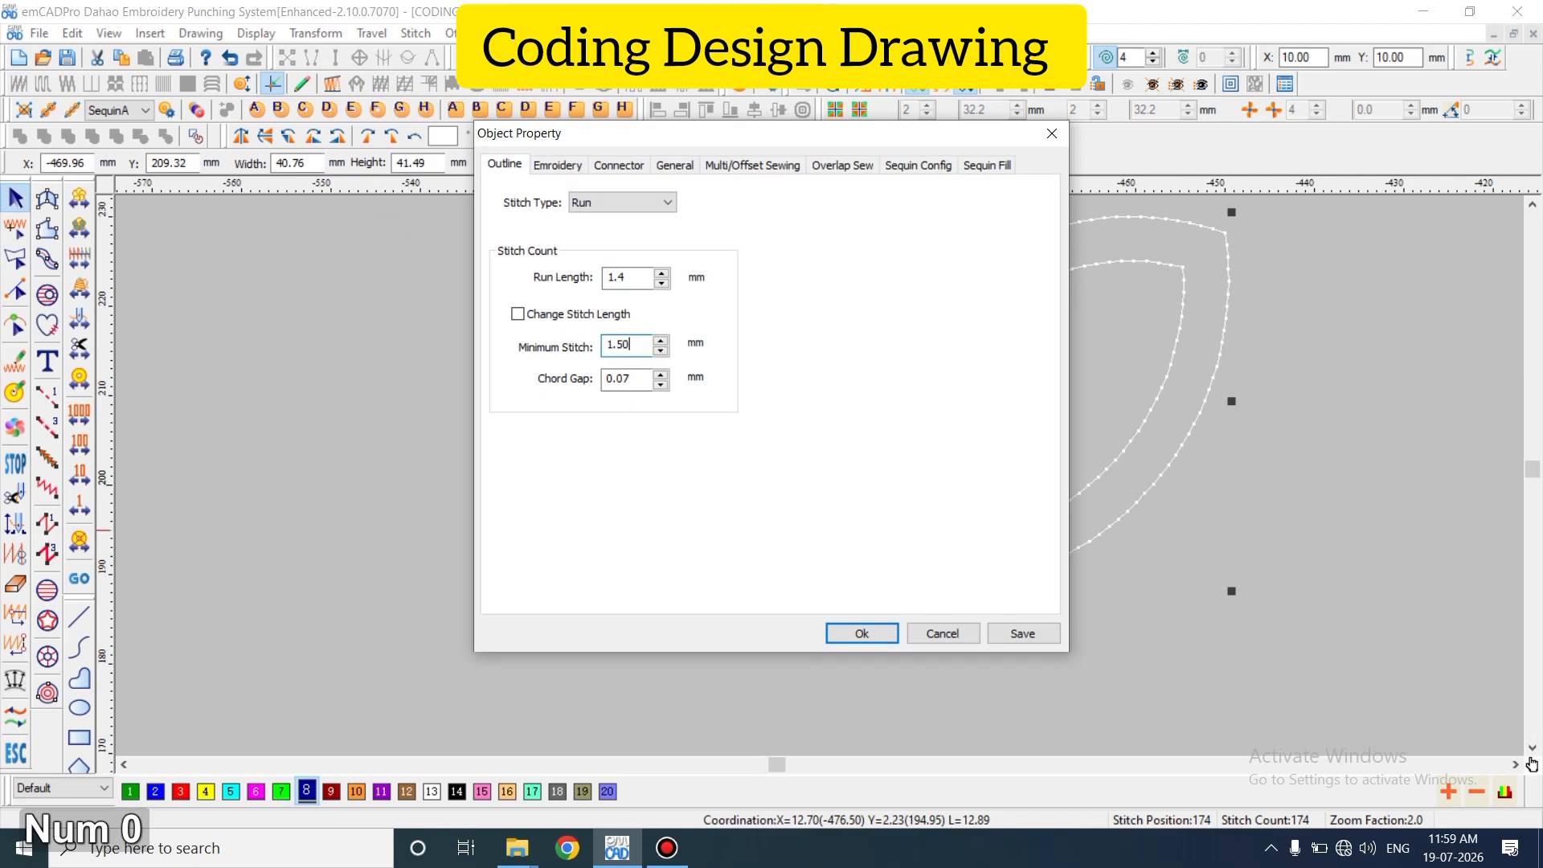
{"action": "left_click", "coordinate": [518, 314]}
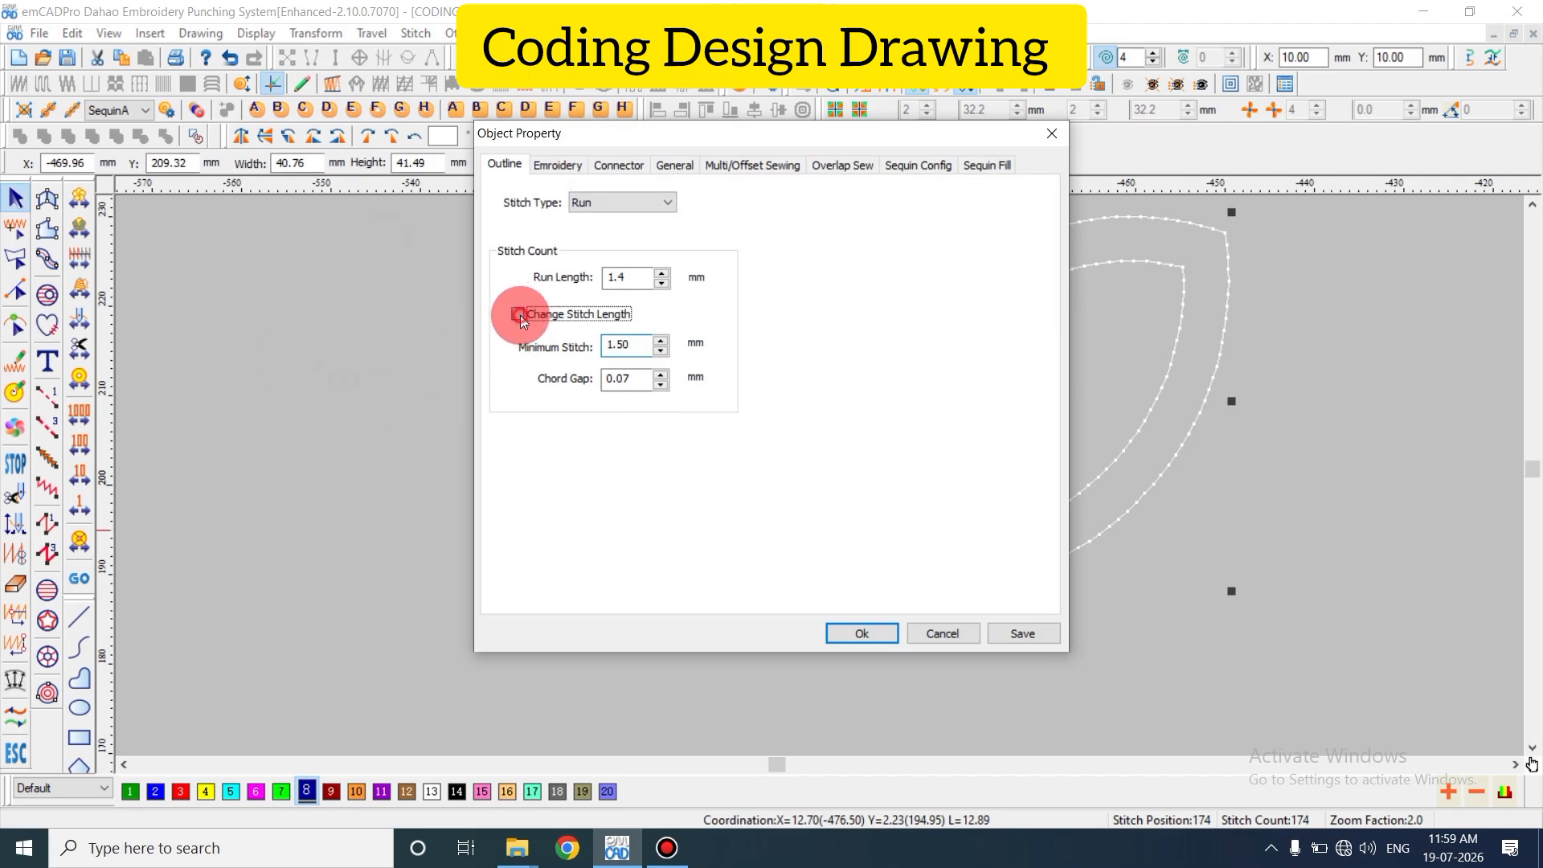
{"action": "left_click", "coordinate": [1017, 635]}
{"action": "left_click", "coordinate": [862, 634]}
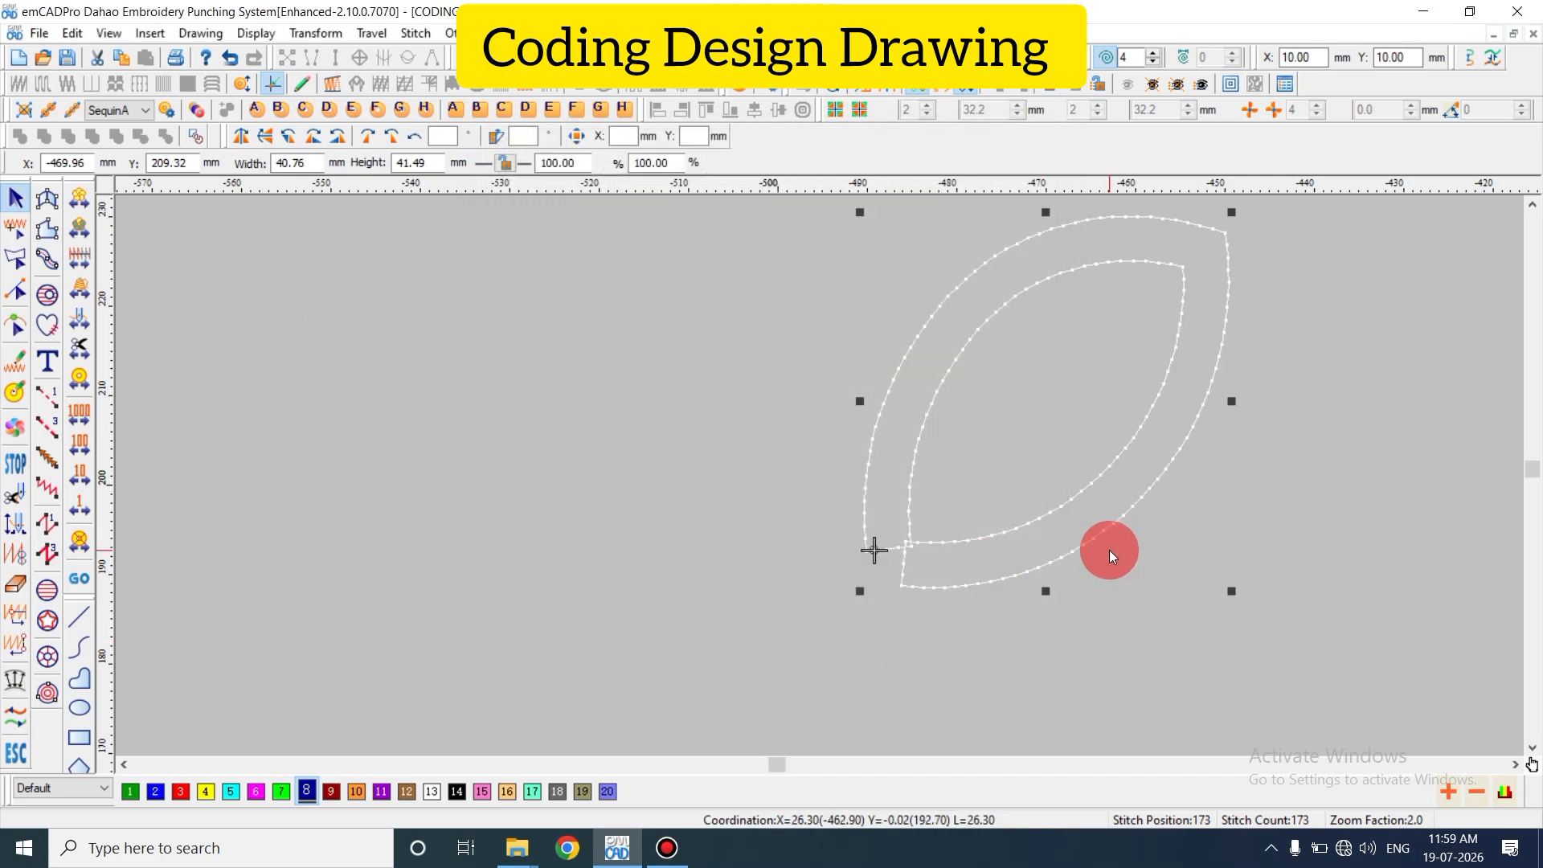
- Inspect the leaf outline's stitches up close and review its run length and minimum stitch properties
{"action": "key", "text": "Escape"}
{"action": "key", "text": "shift+z"}
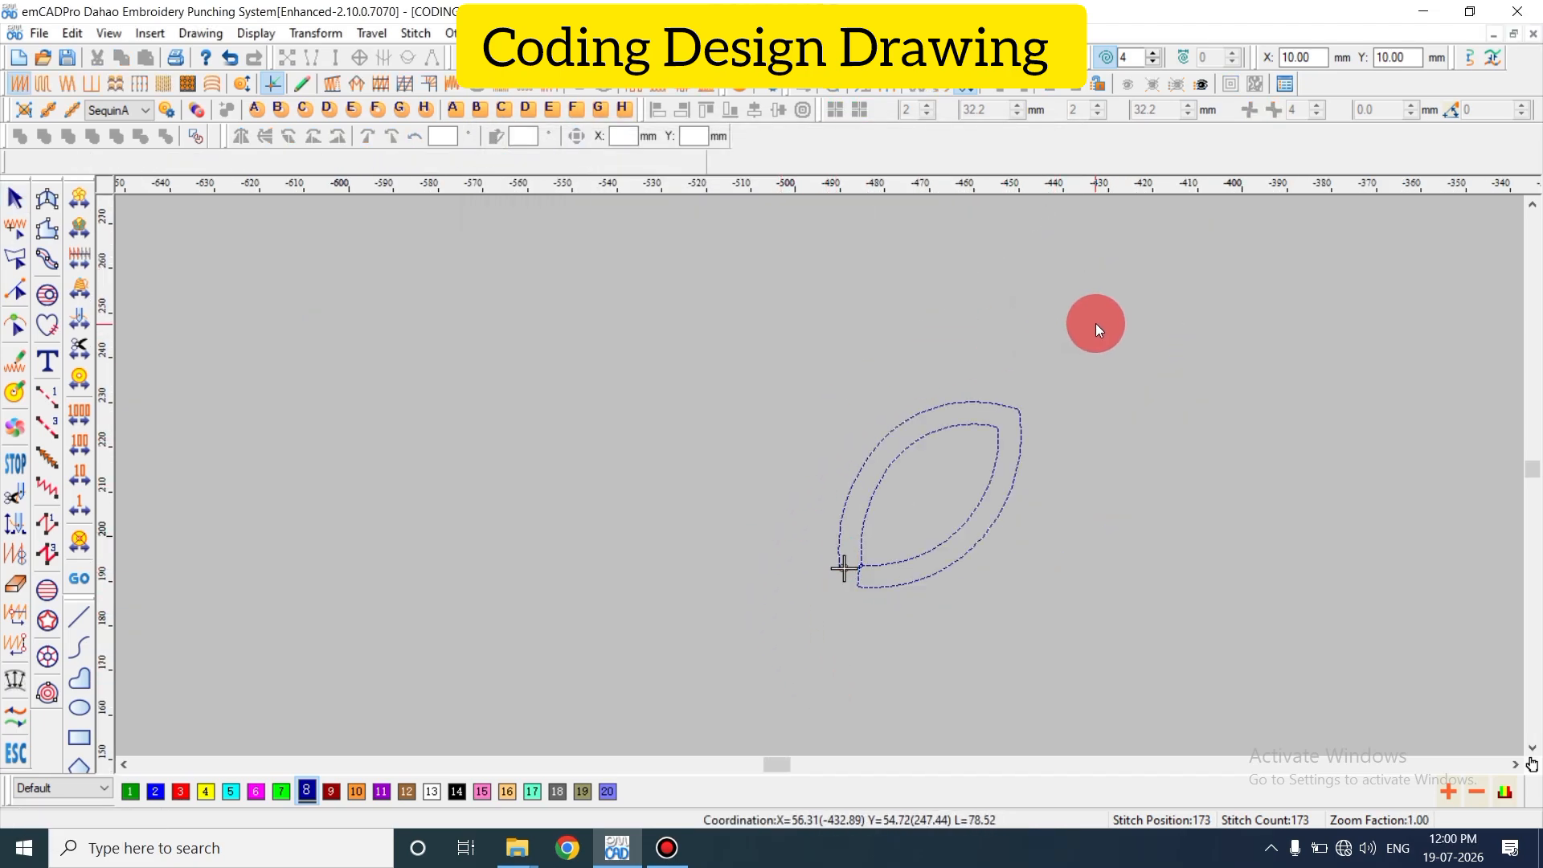
{"action": "key", "text": "shift+z"}
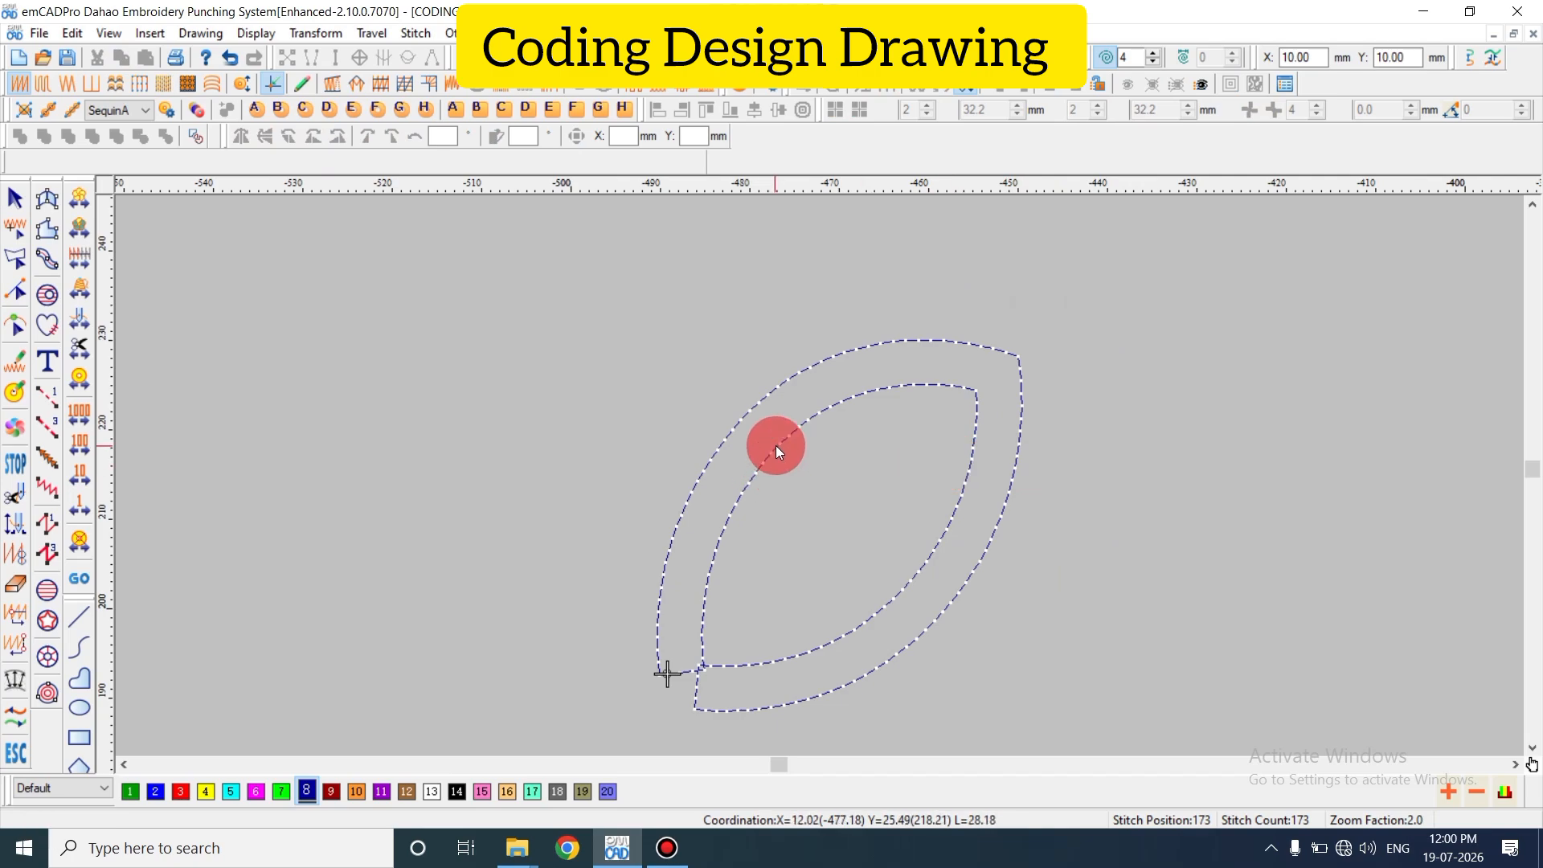
{"action": "scroll", "coordinate": [775, 446], "scroll_direction": "up", "scroll_amount": 1}
{"action": "left_click", "coordinate": [807, 421]}
{"action": "double_click", "coordinate": [808, 421]}
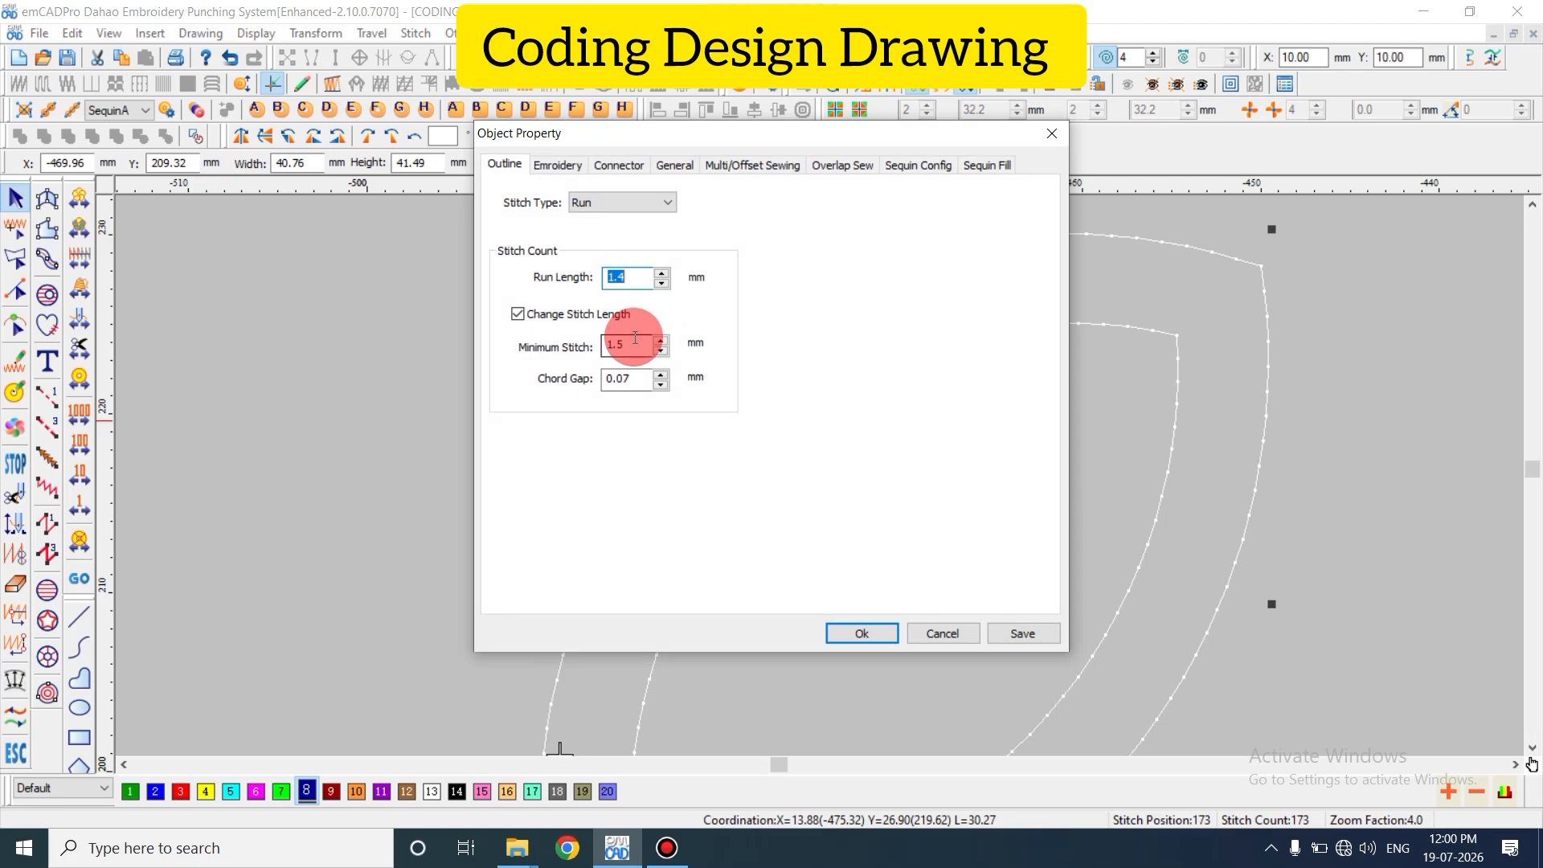
{"action": "key", "text": "Escape"}
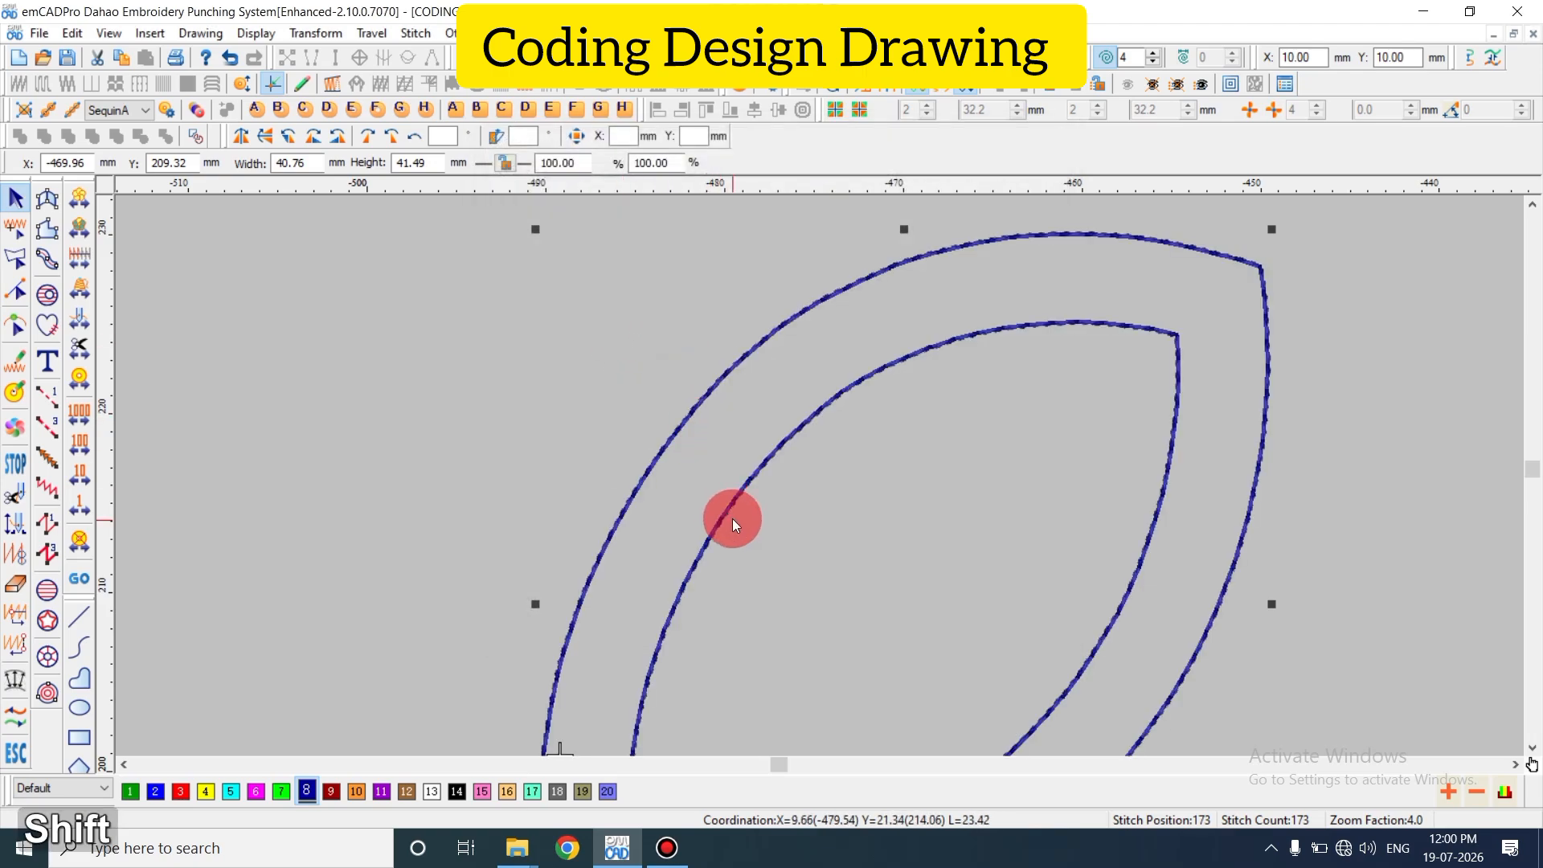
- Examine the leaf's double outline in realistic thread view, especially the crossing at its base
{"action": "key", "text": "shift+z"}
{"action": "scroll", "coordinate": [691, 561], "scroll_direction": "up", "scroll_amount": 2}
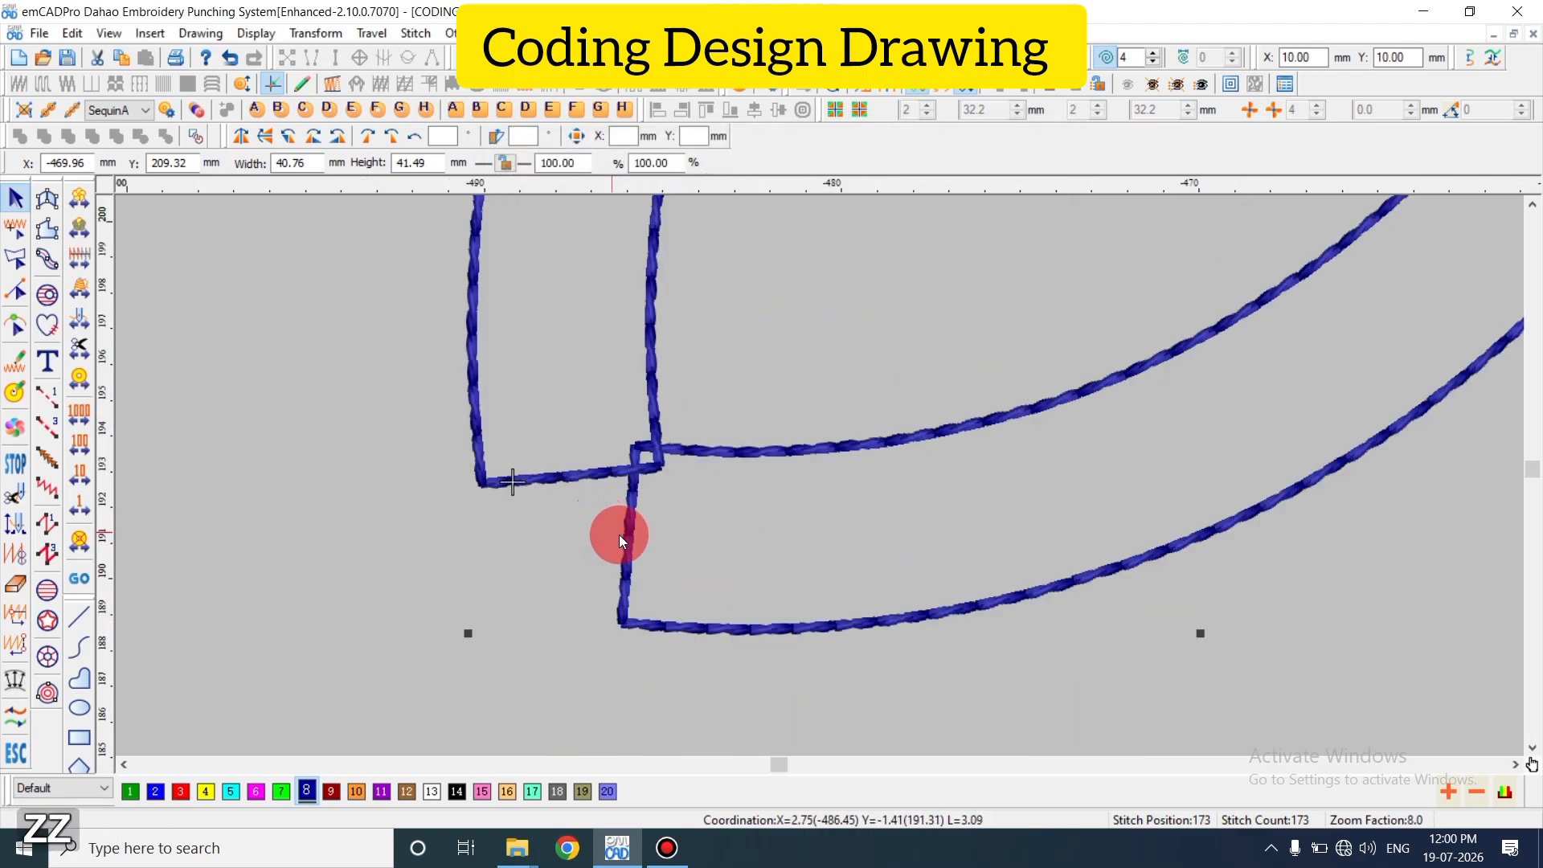
{"action": "key", "text": "shift+z"}
{"action": "key", "text": "shift+z"}
{"action": "key", "text": "shift+s"}
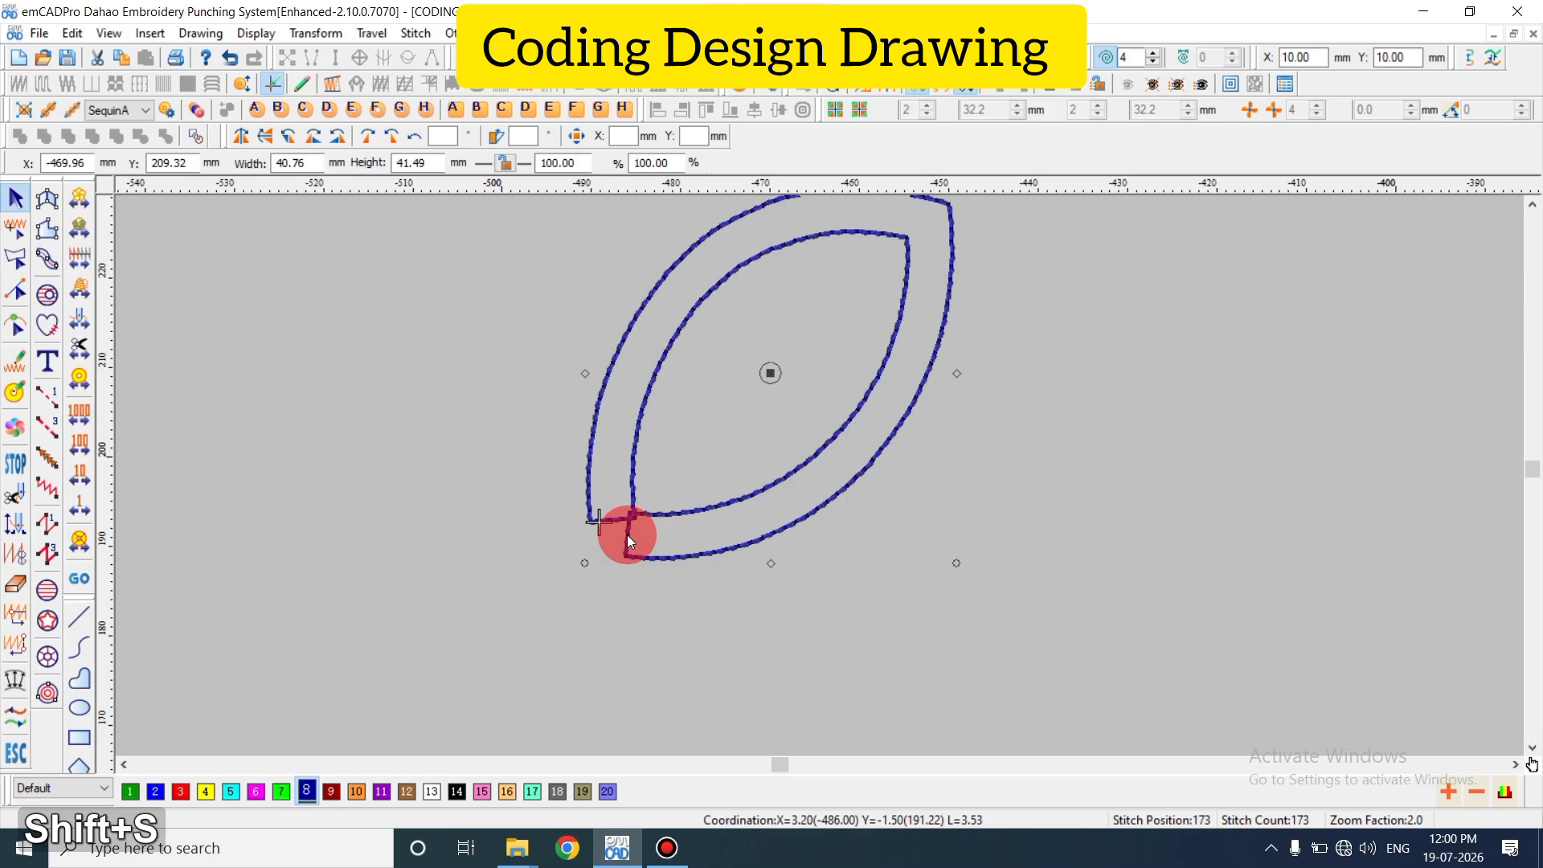
{"action": "key", "text": "Escape"}
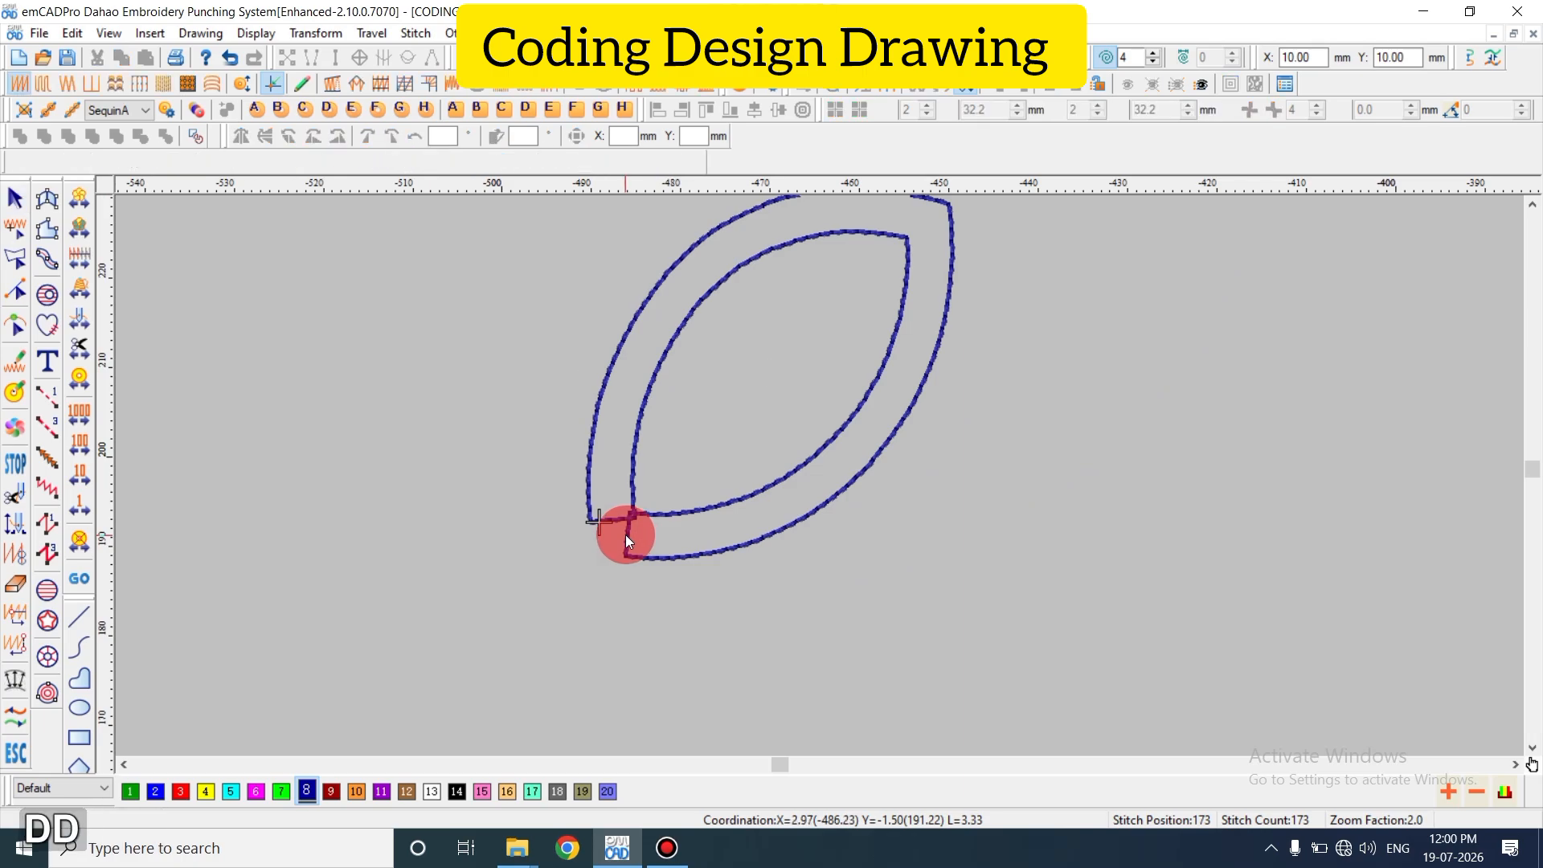
- Undo the leaf's stitch length, colour and outline conversion edits back to the green satin border
{"action": "key", "text": "shift+z"}
{"action": "key", "text": "ctrl+z"}
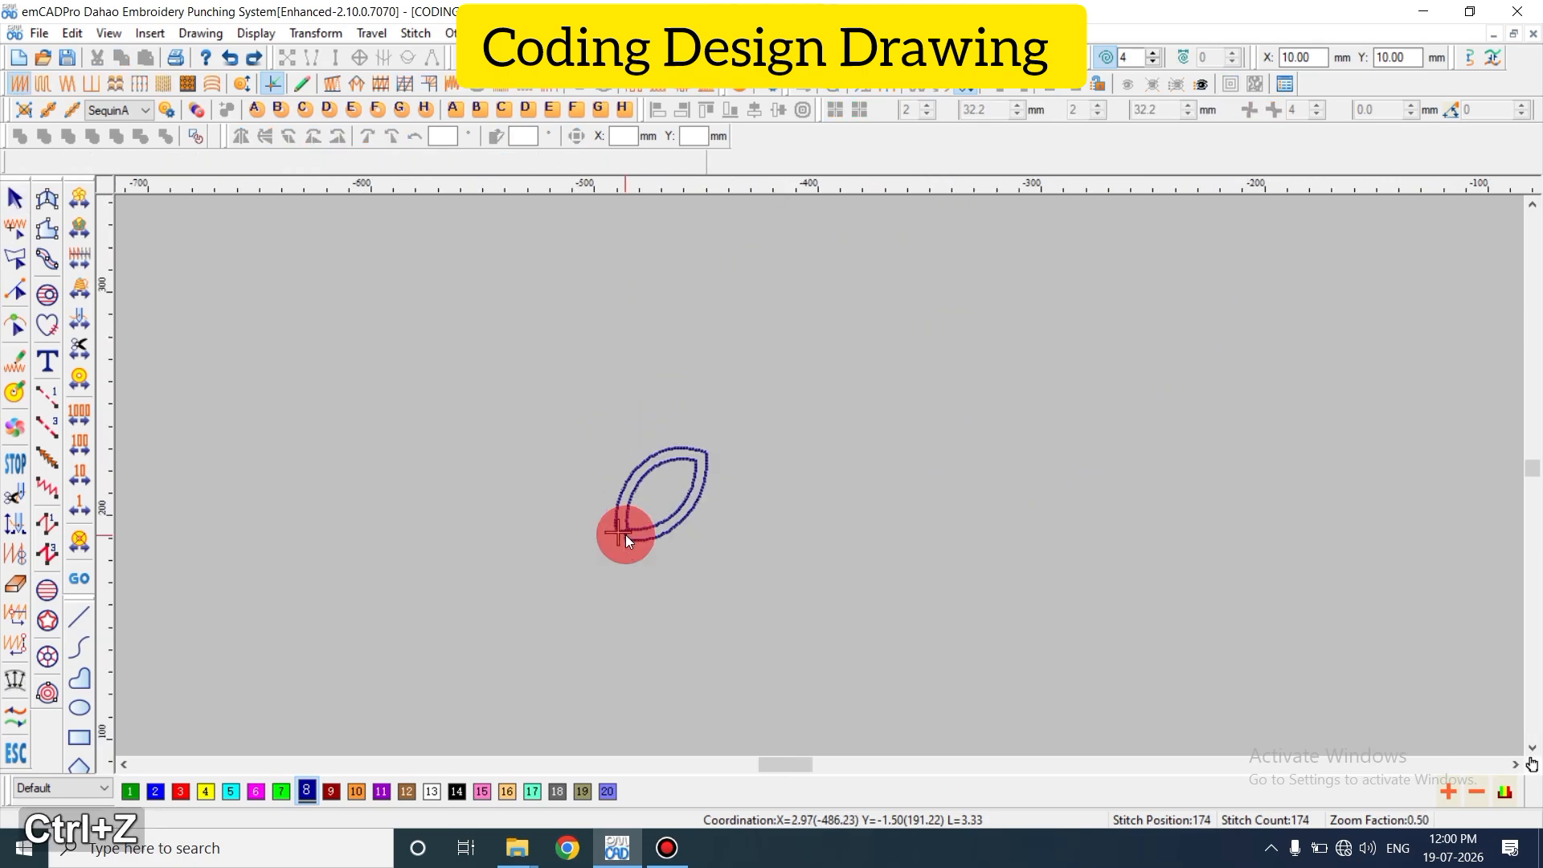
{"action": "key", "text": "ctrl+z"}
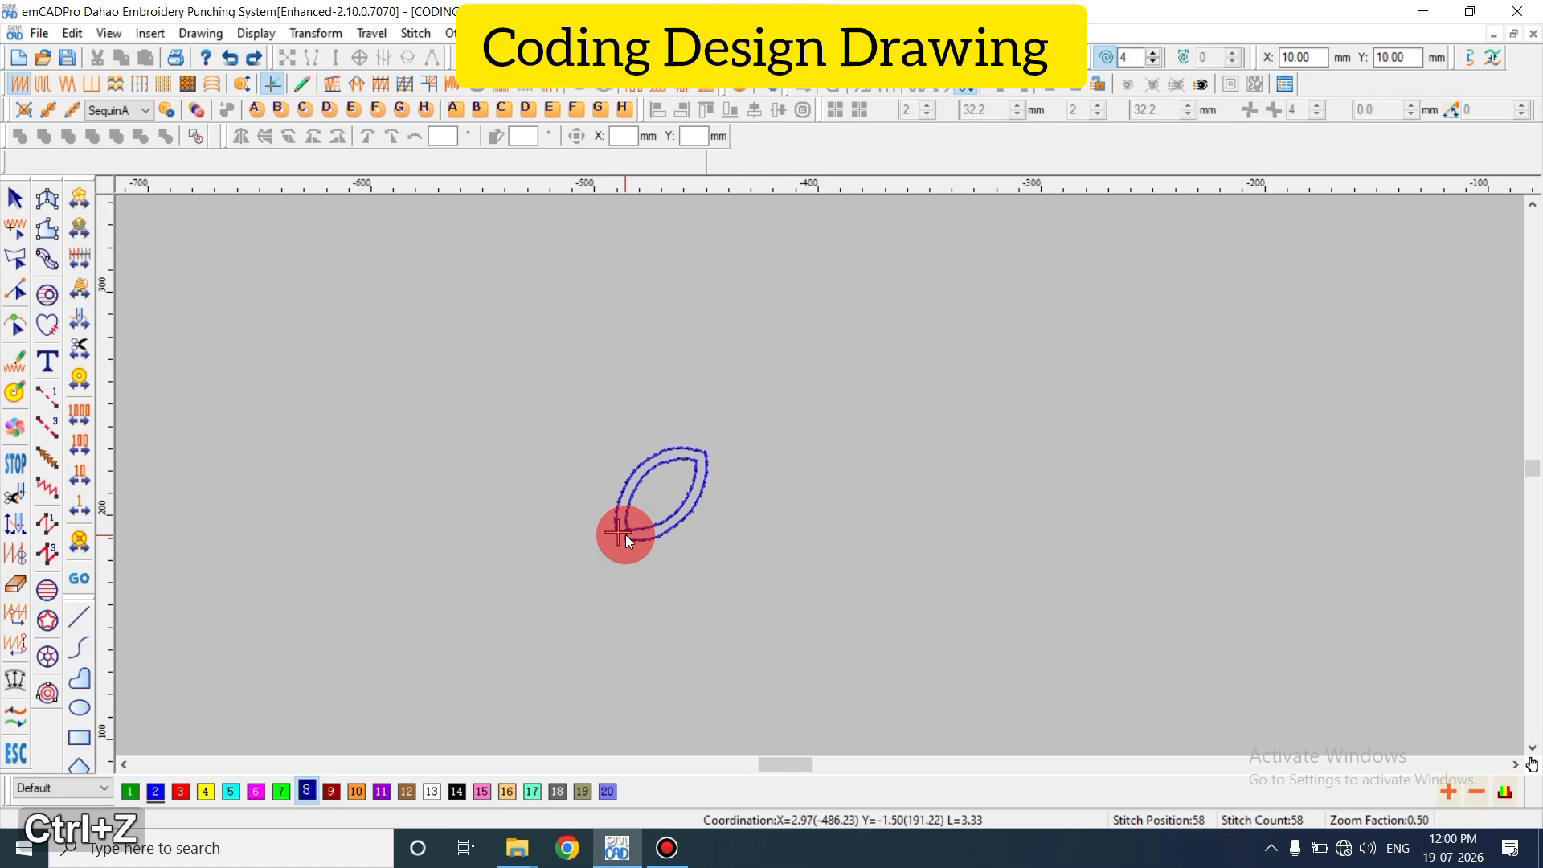
{"action": "key", "text": "ctrl+z"}
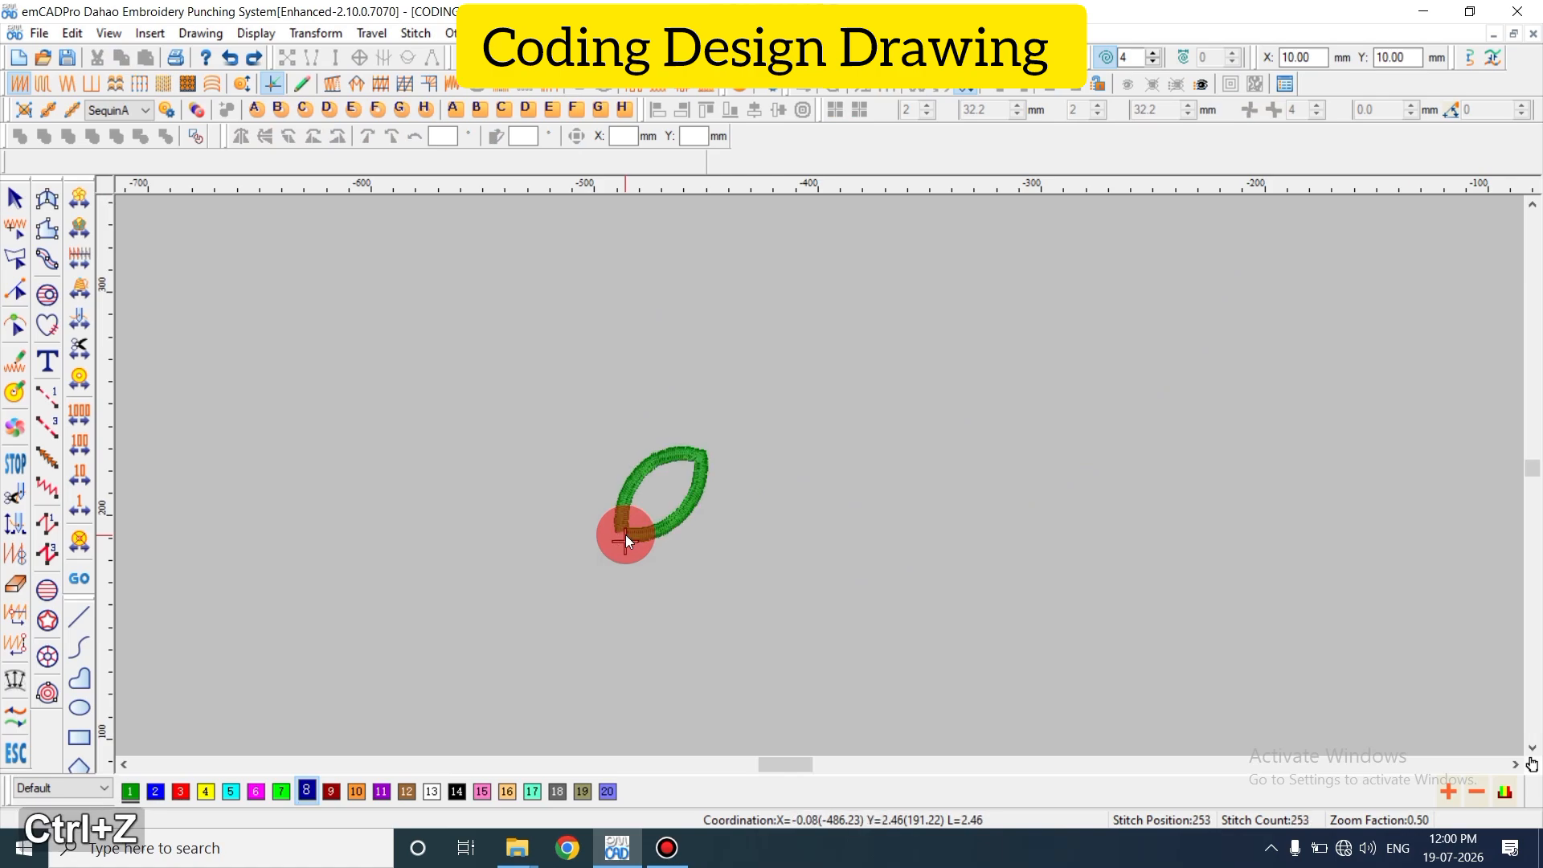
{"action": "key", "text": "d"}
{"action": "key", "text": "d"}
{"action": "key", "text": "shift+z"}
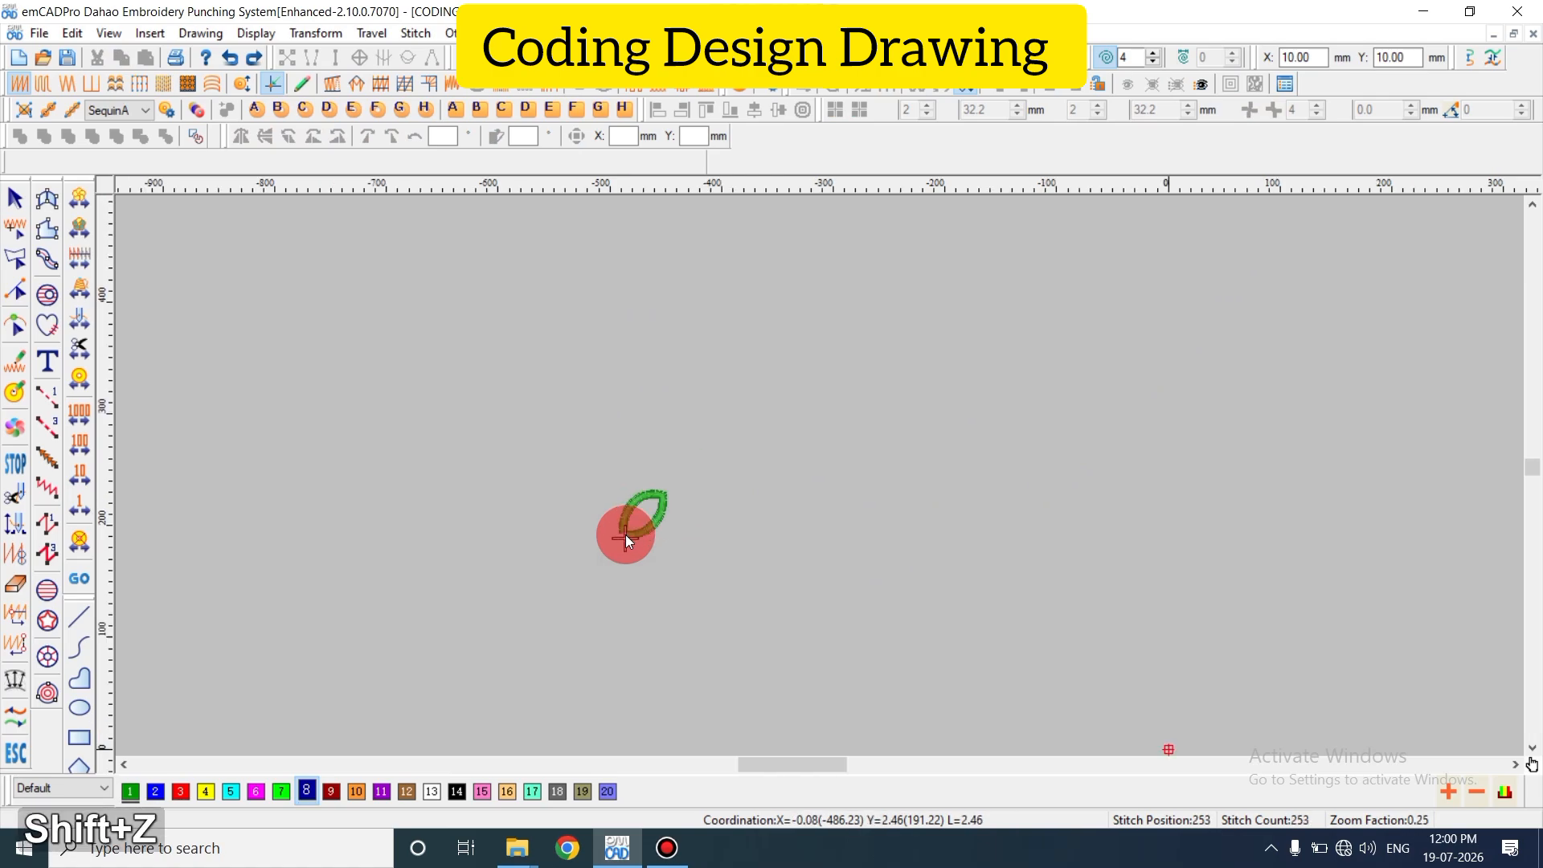
- Undo the leaf's satin border back to its single stitch curve
{"action": "key", "text": "ctrl+z"}
{"action": "key", "text": "d"}
{"action": "key", "text": "d"}
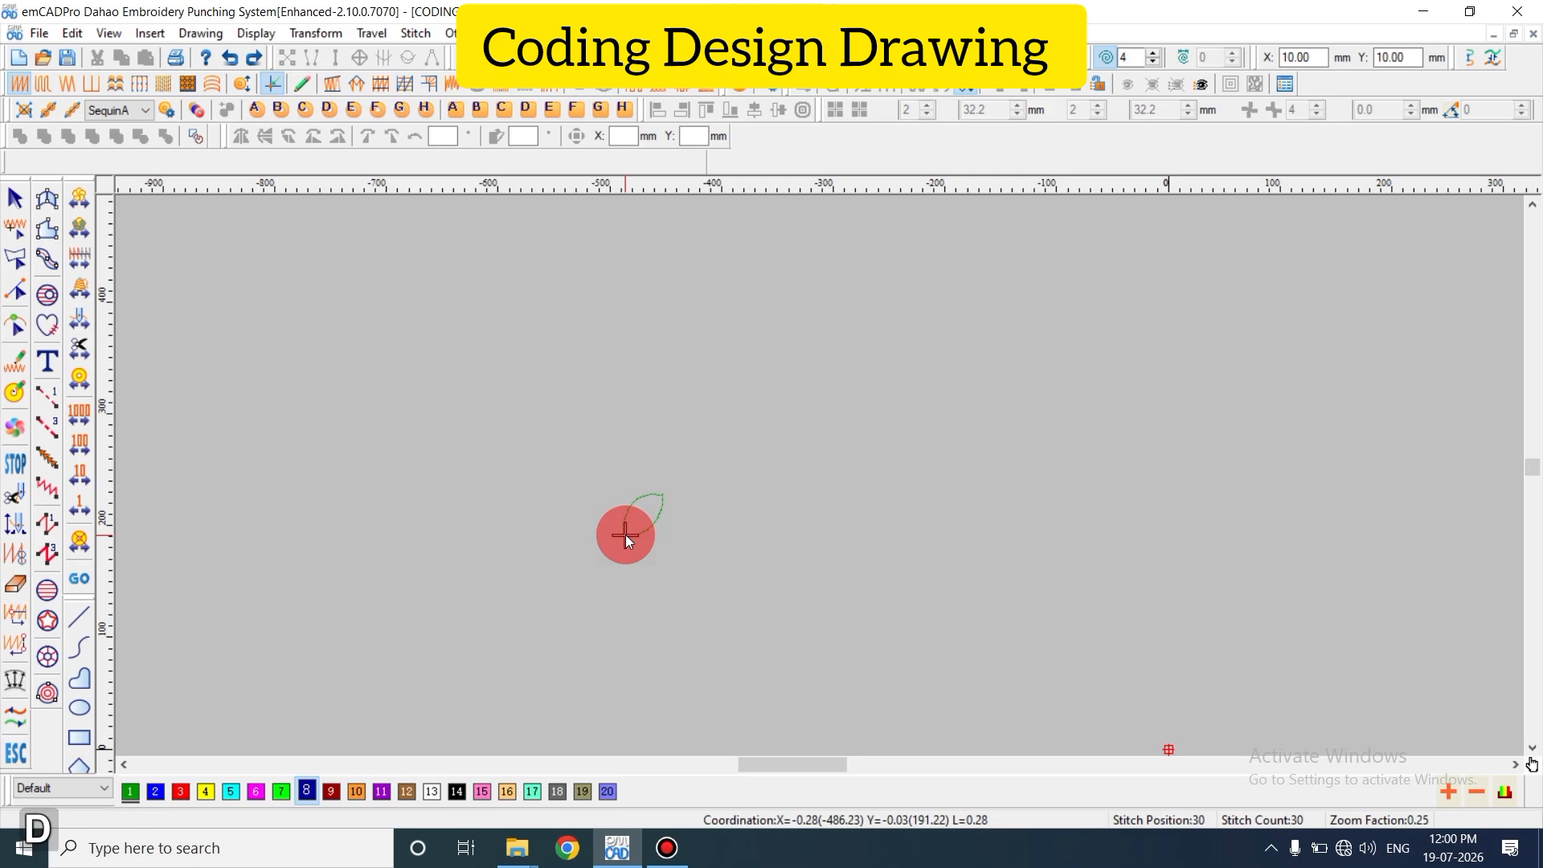
{"action": "key", "text": "d"}
{"action": "key", "text": "d"}
{"action": "key", "text": "d"}
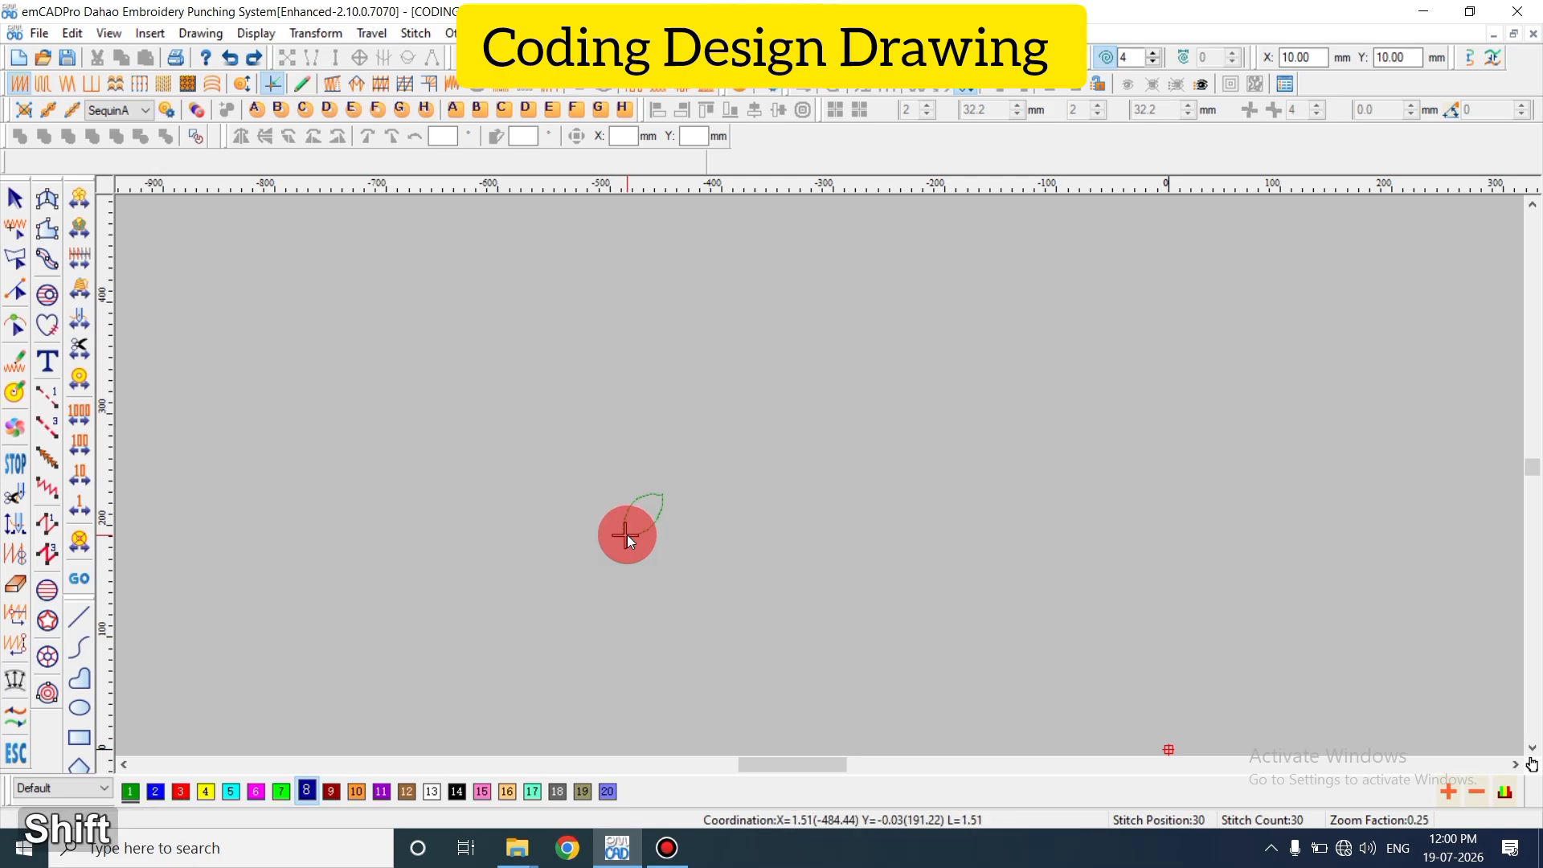
{"action": "key", "text": "shift+d"}
- Undo all the remaining leaf drawing edits until the canvas is empty
{"action": "key", "text": "ctrl+z"}
{"action": "key", "text": "ctrl+z"}
{"action": "key", "text": "ctrl+z"}
{"action": "key", "text": "ctrl+z"}
{"action": "key", "text": "ctrl+z"}
{"action": "key", "text": "ctrl+z"}
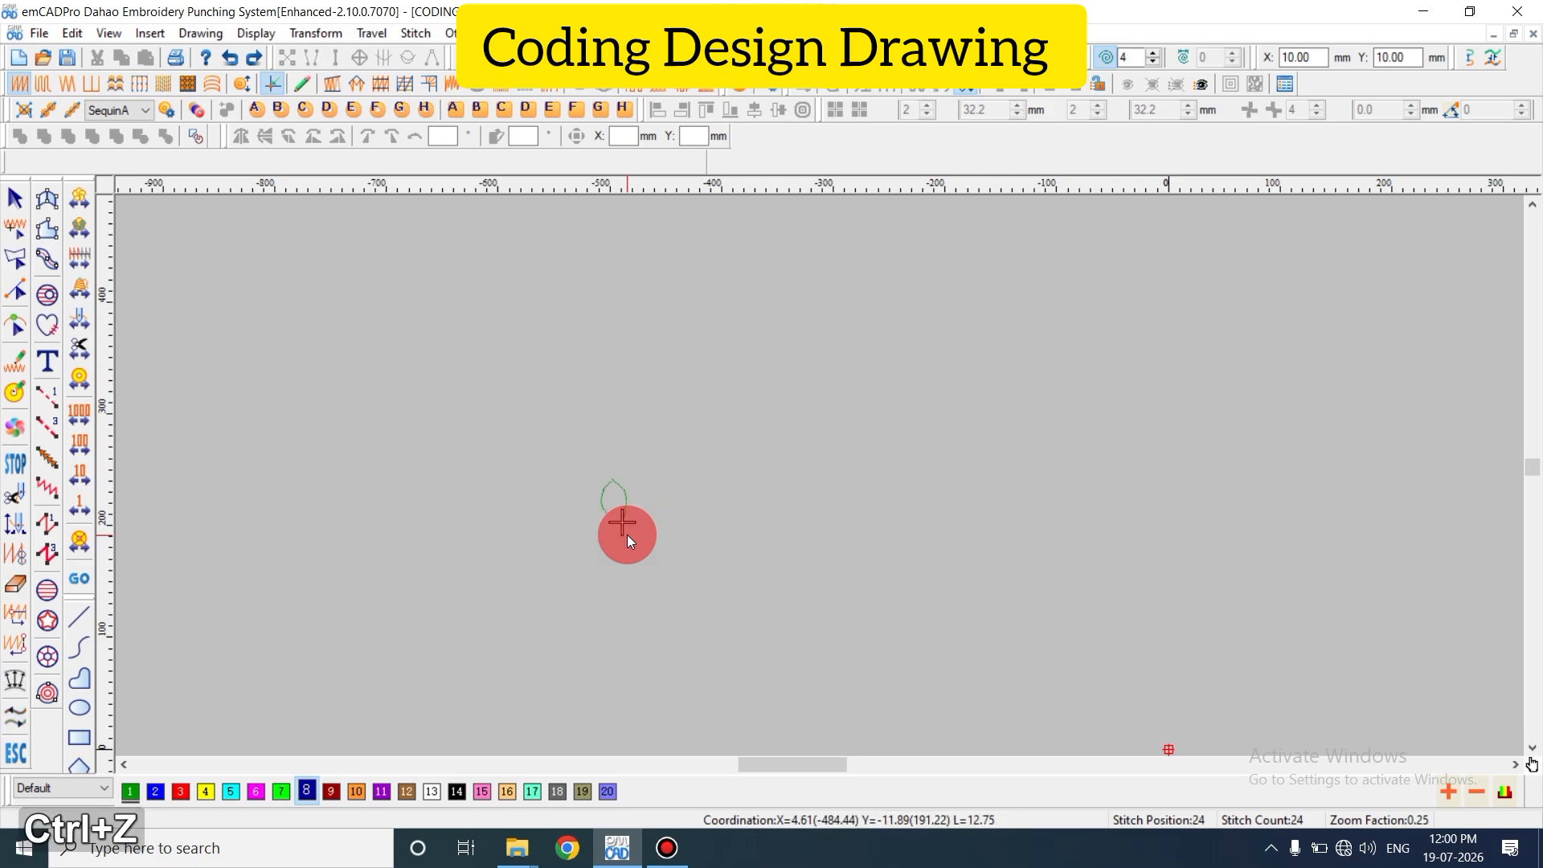
{"action": "key", "text": "ctrl+z"}
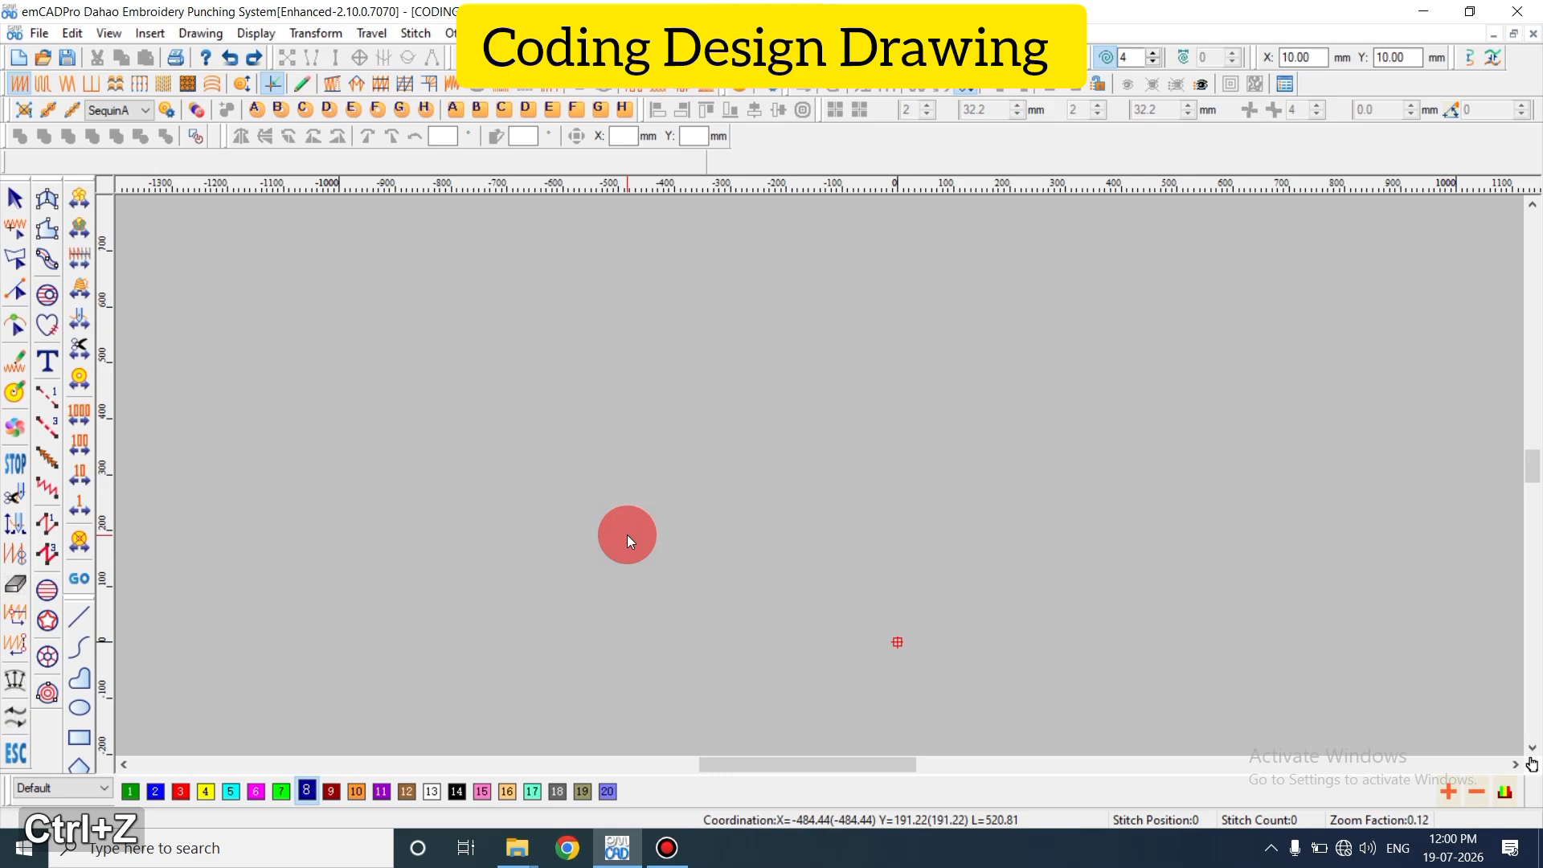
- Redo the undone leaf edits up to the recoloured double outline, leaving out the stitch length changes
{"action": "key", "text": "shift+z"}
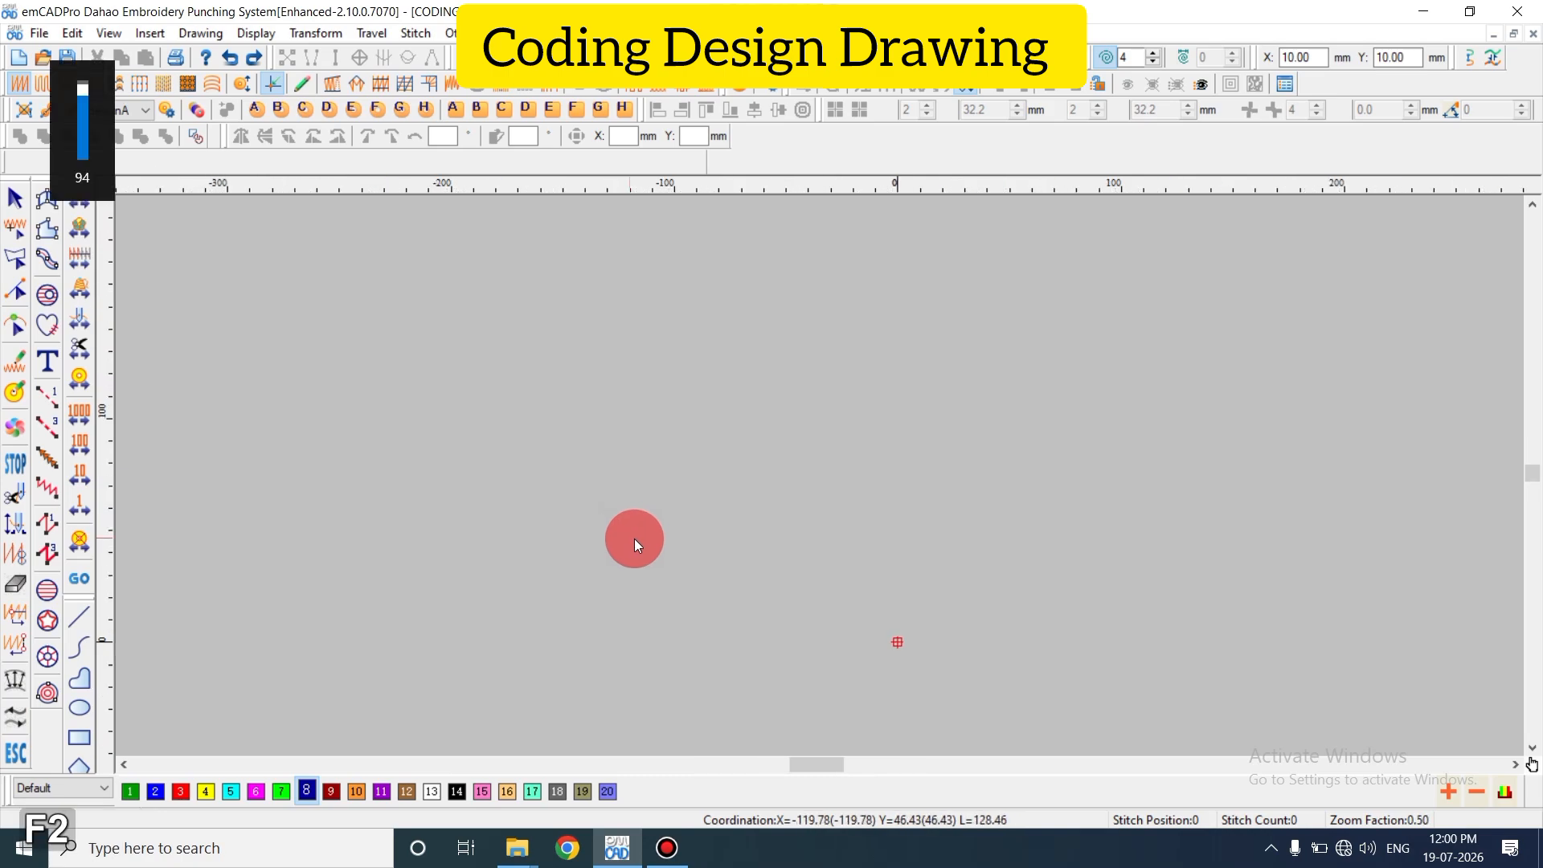
{"action": "key", "text": "shift+z"}
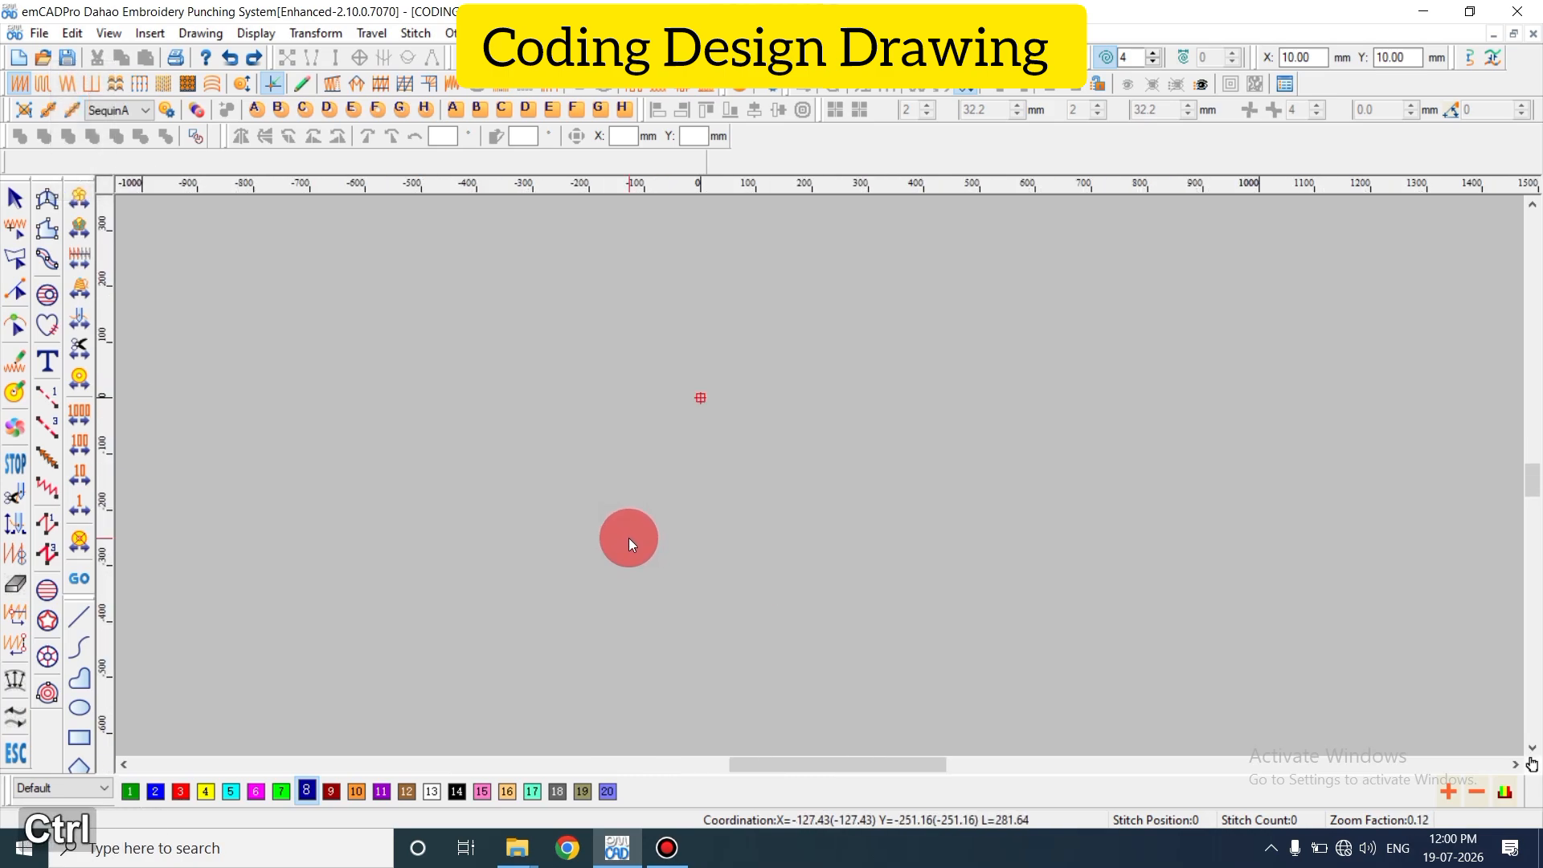
{"action": "key", "text": "ctrl+y"}
{"action": "key", "text": "ctrl+y"}
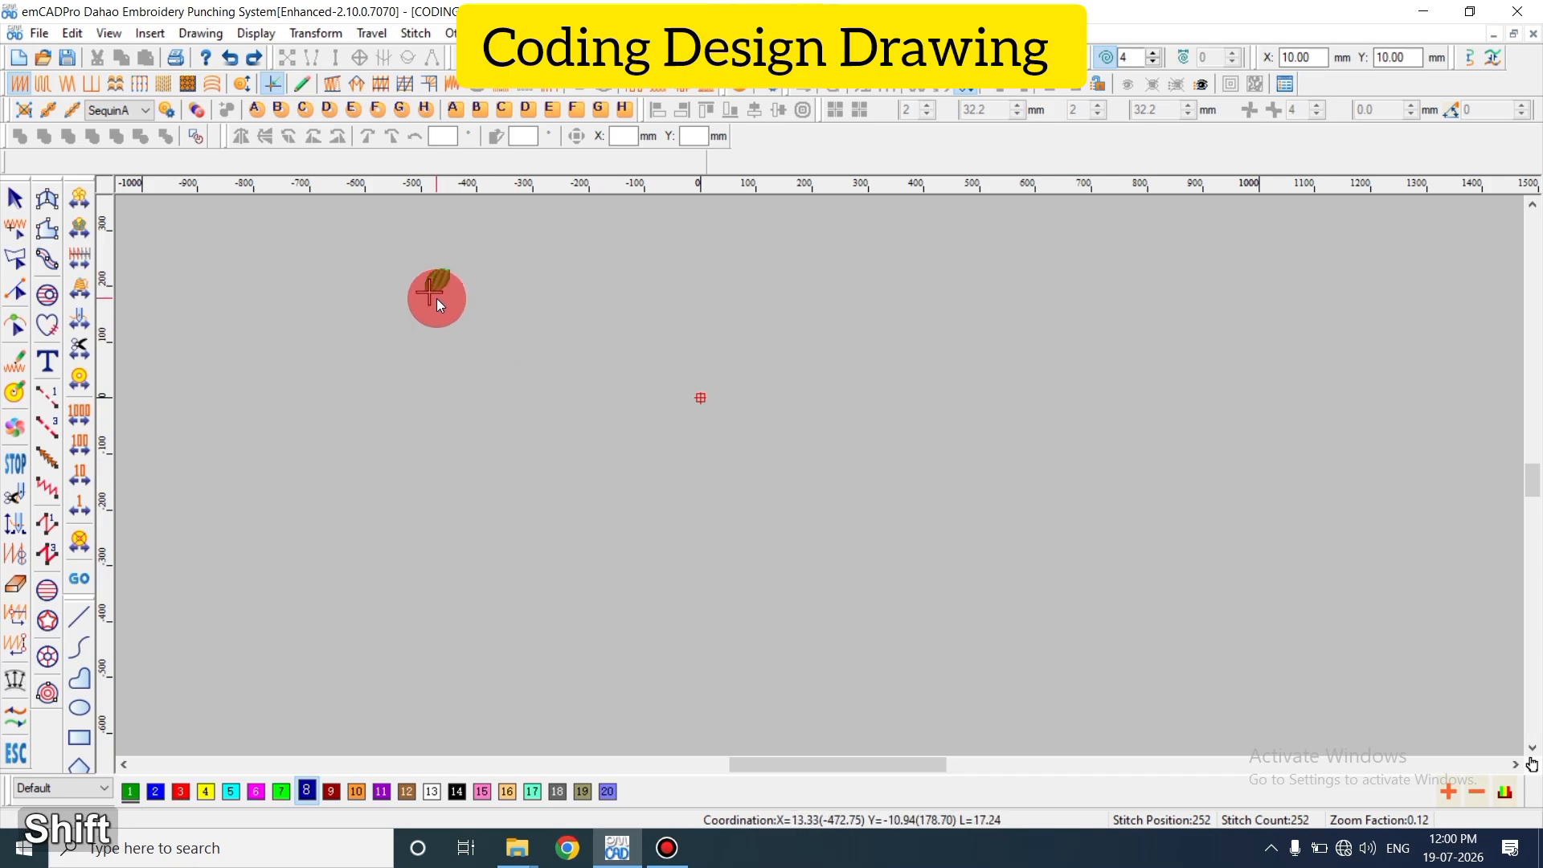
{"action": "key", "text": "ctrl+y"}
{"action": "key", "text": "shift+z"}
{"action": "key", "text": "shift+z"}
{"action": "key", "text": "shift+z"}
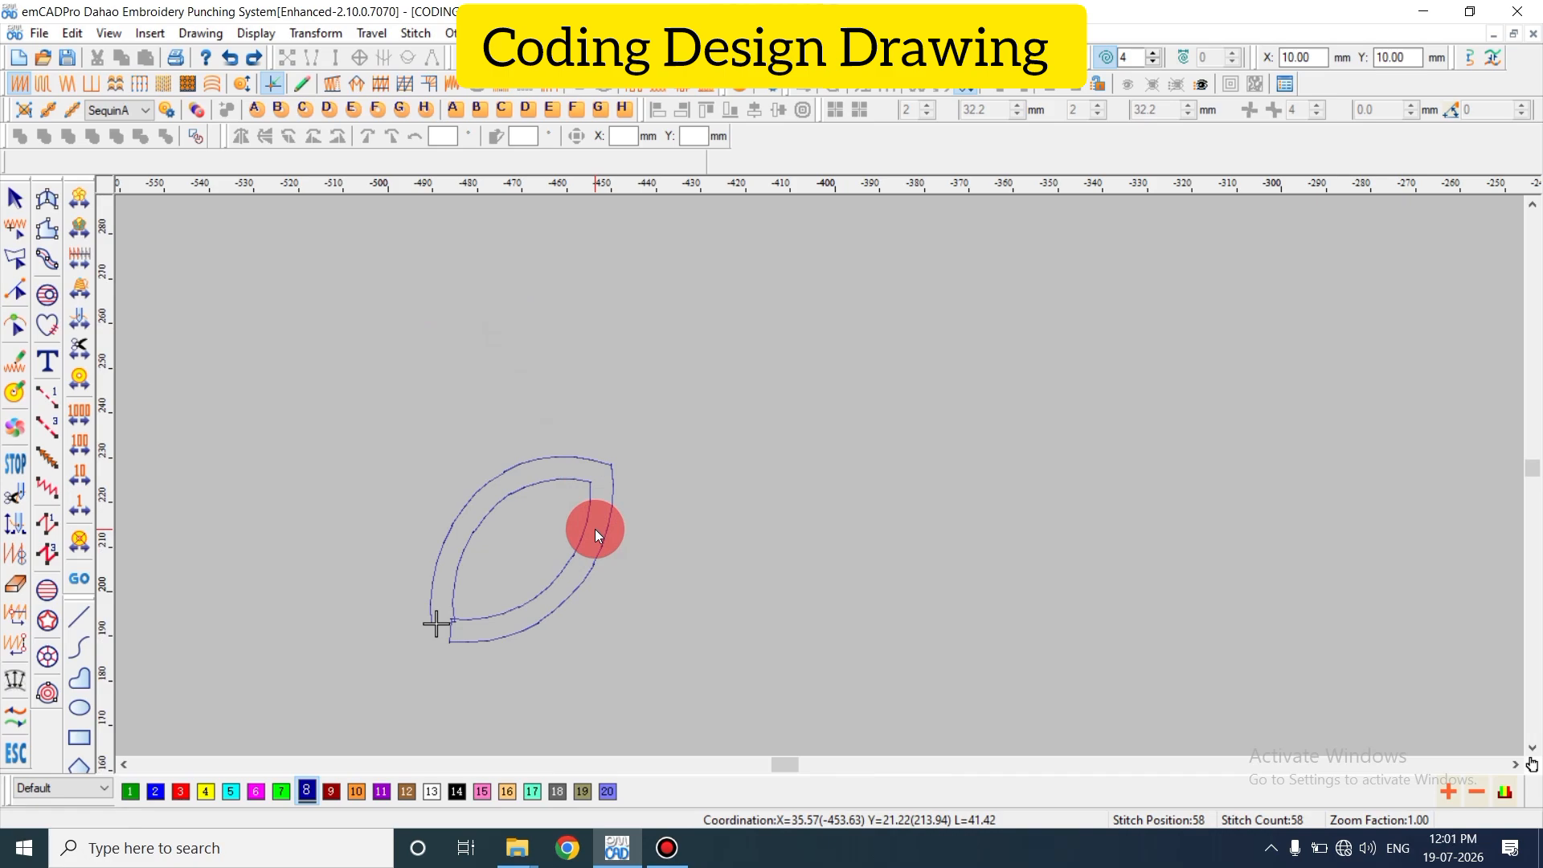
- Insert the coding design image from the desktop onto the canvas and move it beneath the leaf outline
{"action": "key", "text": "shift+z"}
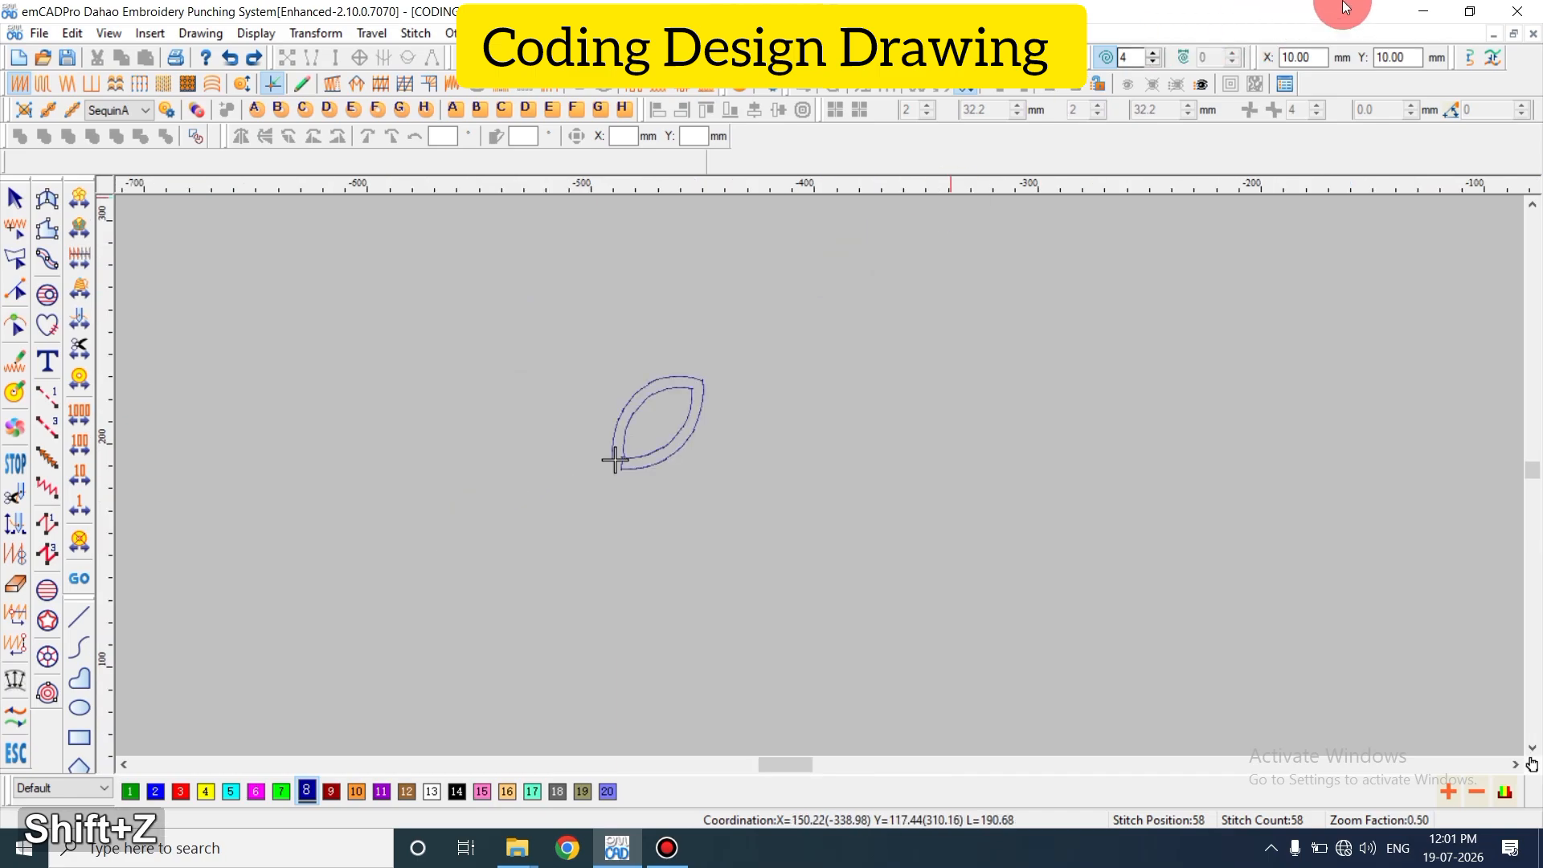
{"action": "left_click", "coordinate": [1426, 13]}
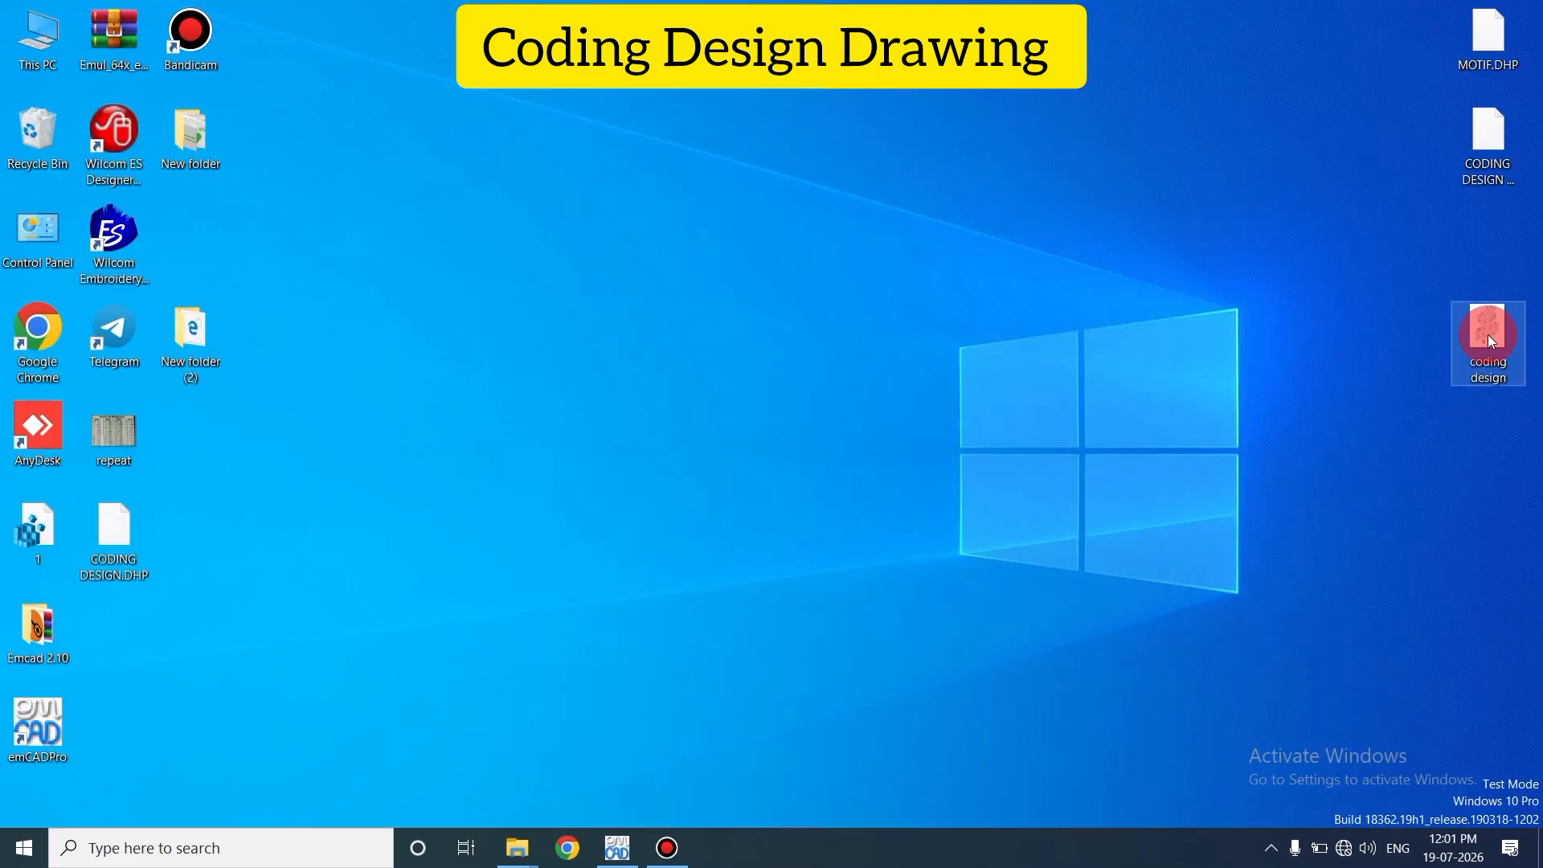
{"action": "left_click_drag", "start_coordinate": [1487, 334], "coordinate": [609, 563]}
{"action": "key", "text": "shift+z"}
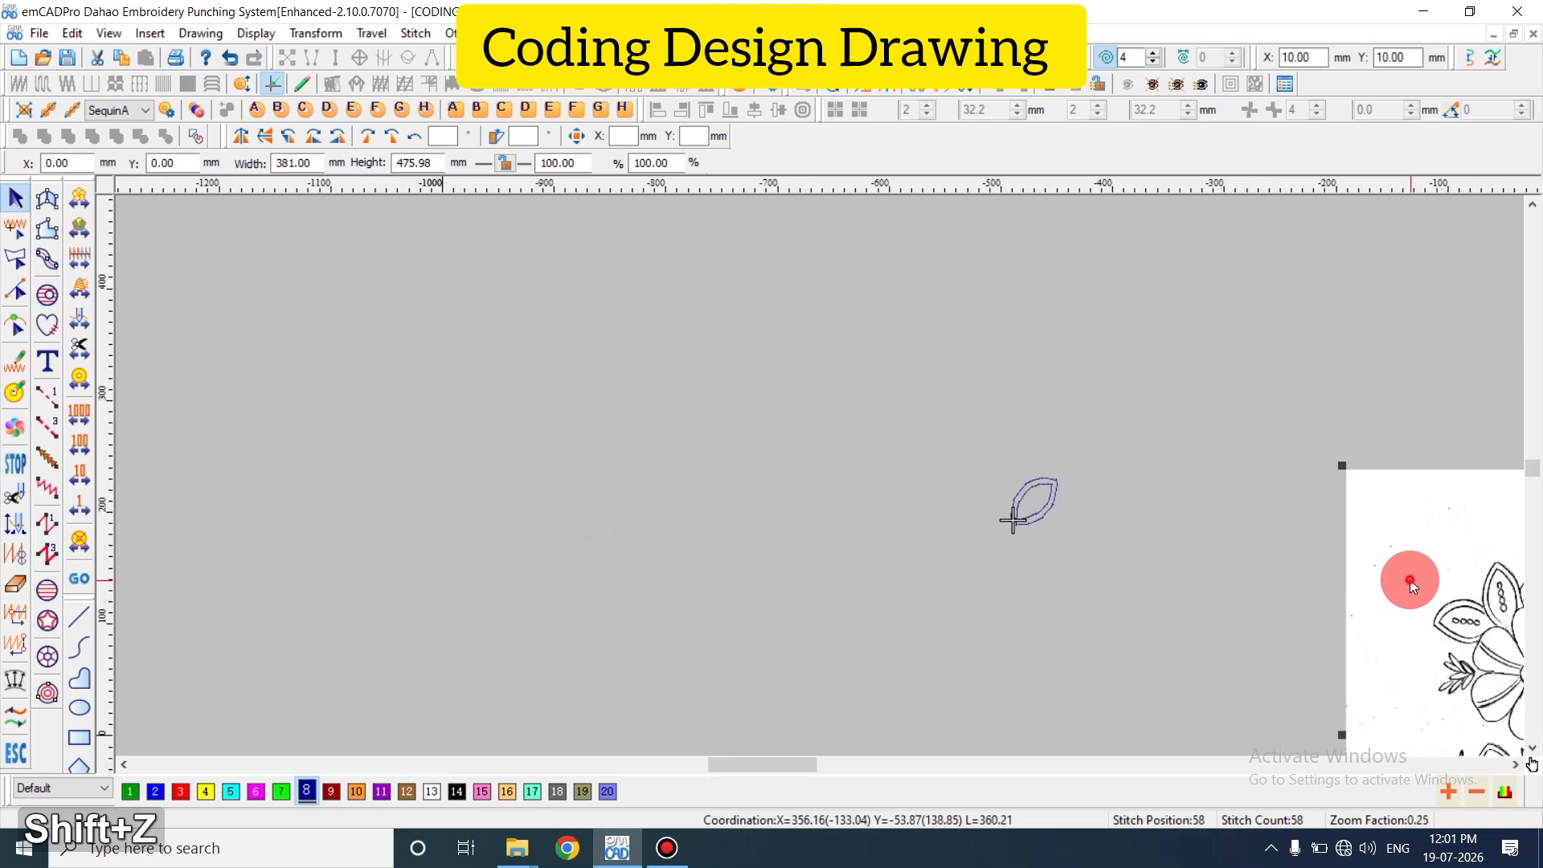
{"action": "left_click_drag", "start_coordinate": [855, 484], "coordinate": [762, 466]}
{"action": "key", "text": "z"}
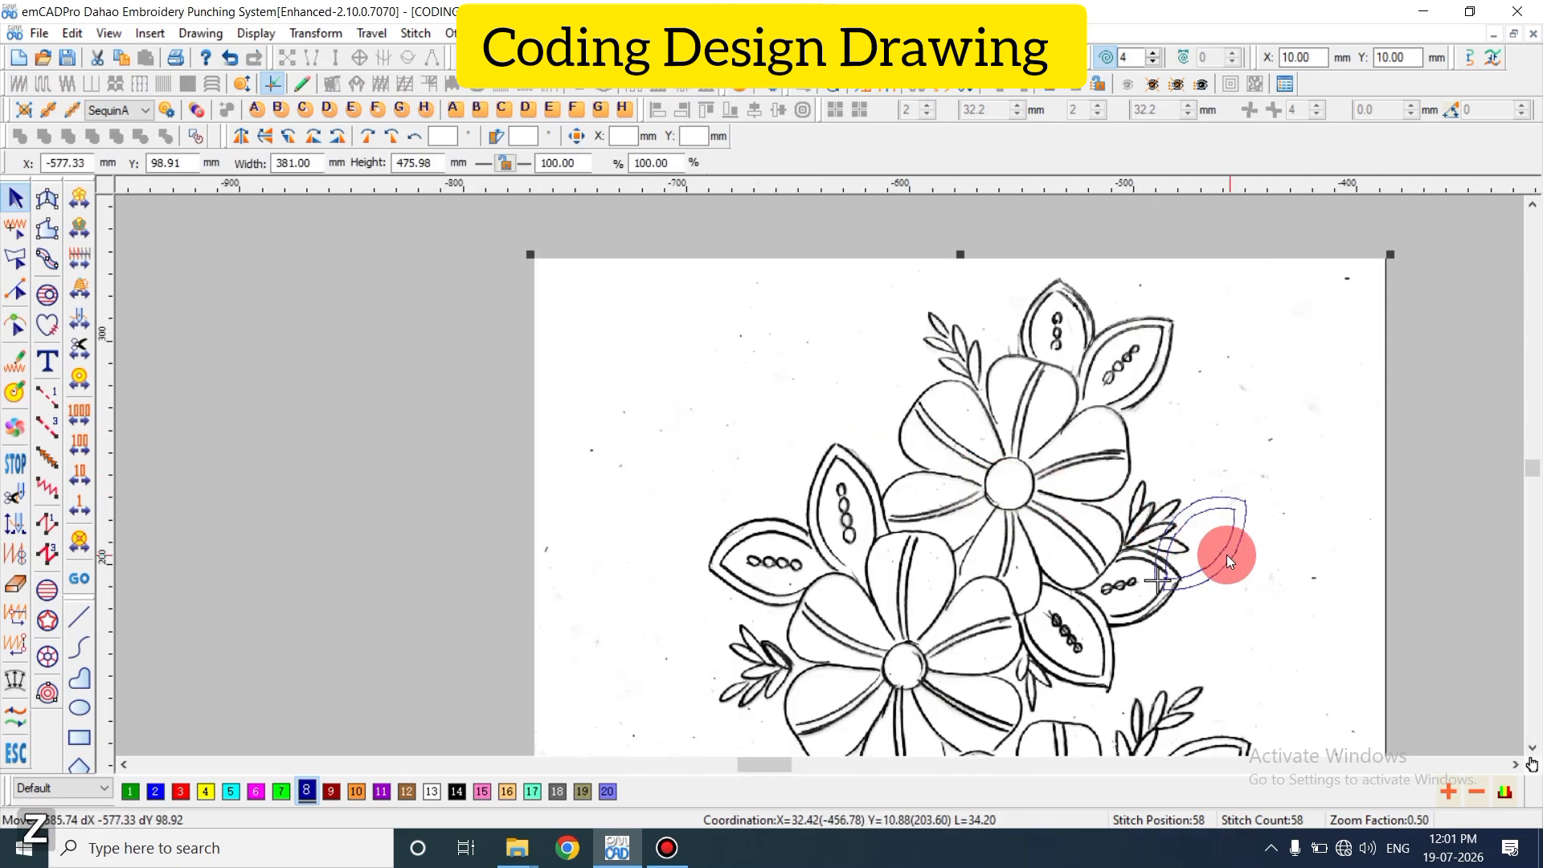
- Move the double leaf outline onto the sketch's upper-right leaf beside the top flower and align it with the drawn border
{"action": "left_click_drag", "start_coordinate": [1227, 555], "coordinate": [1150, 373]}
{"action": "key", "text": "z"}
{"action": "key", "text": "z"}
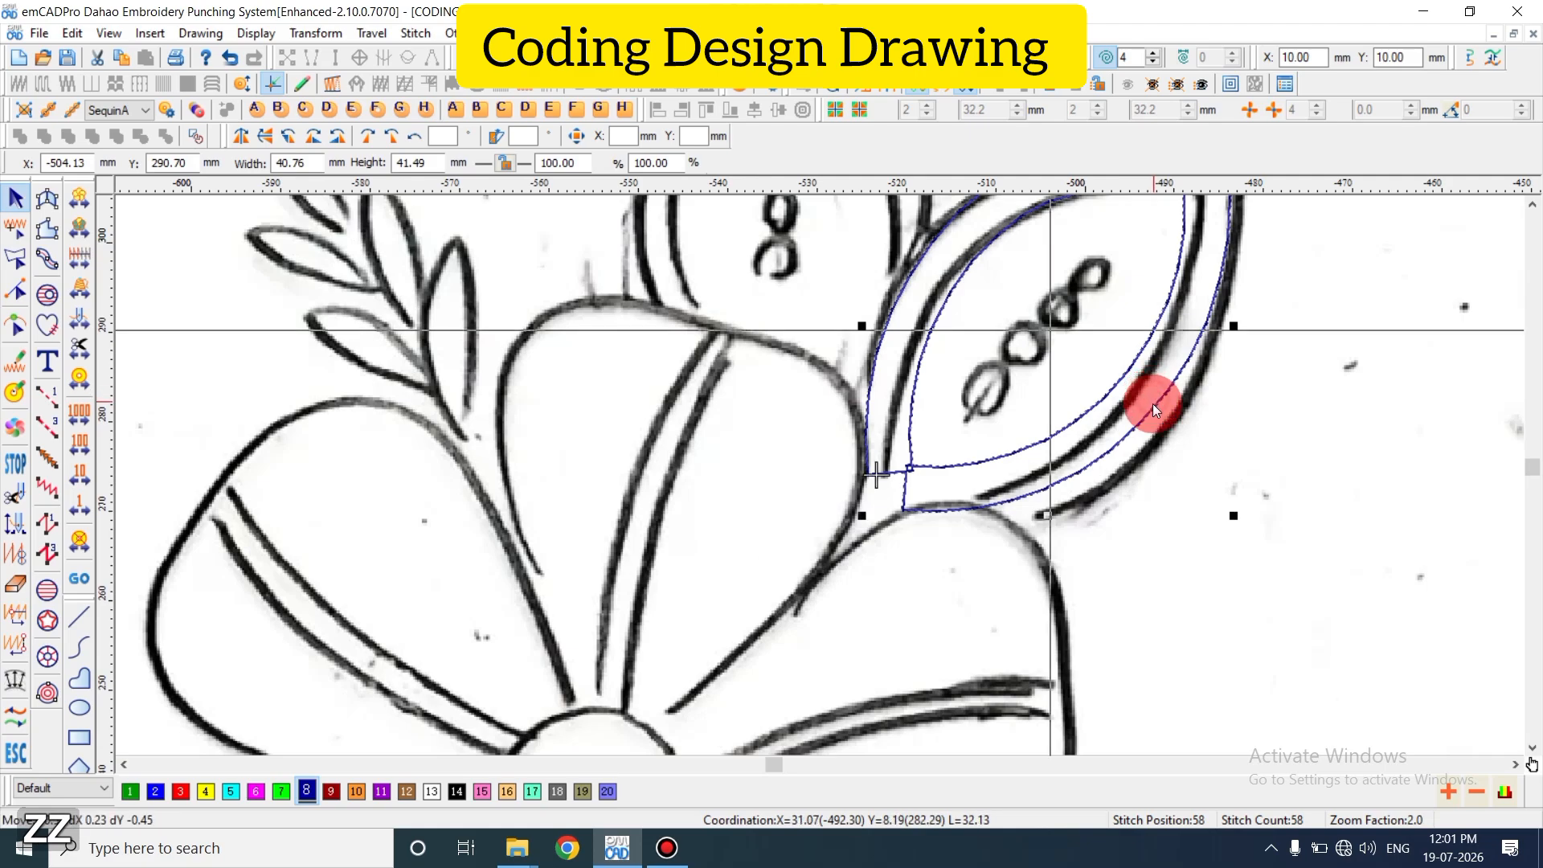
{"action": "key", "text": "shift+z"}
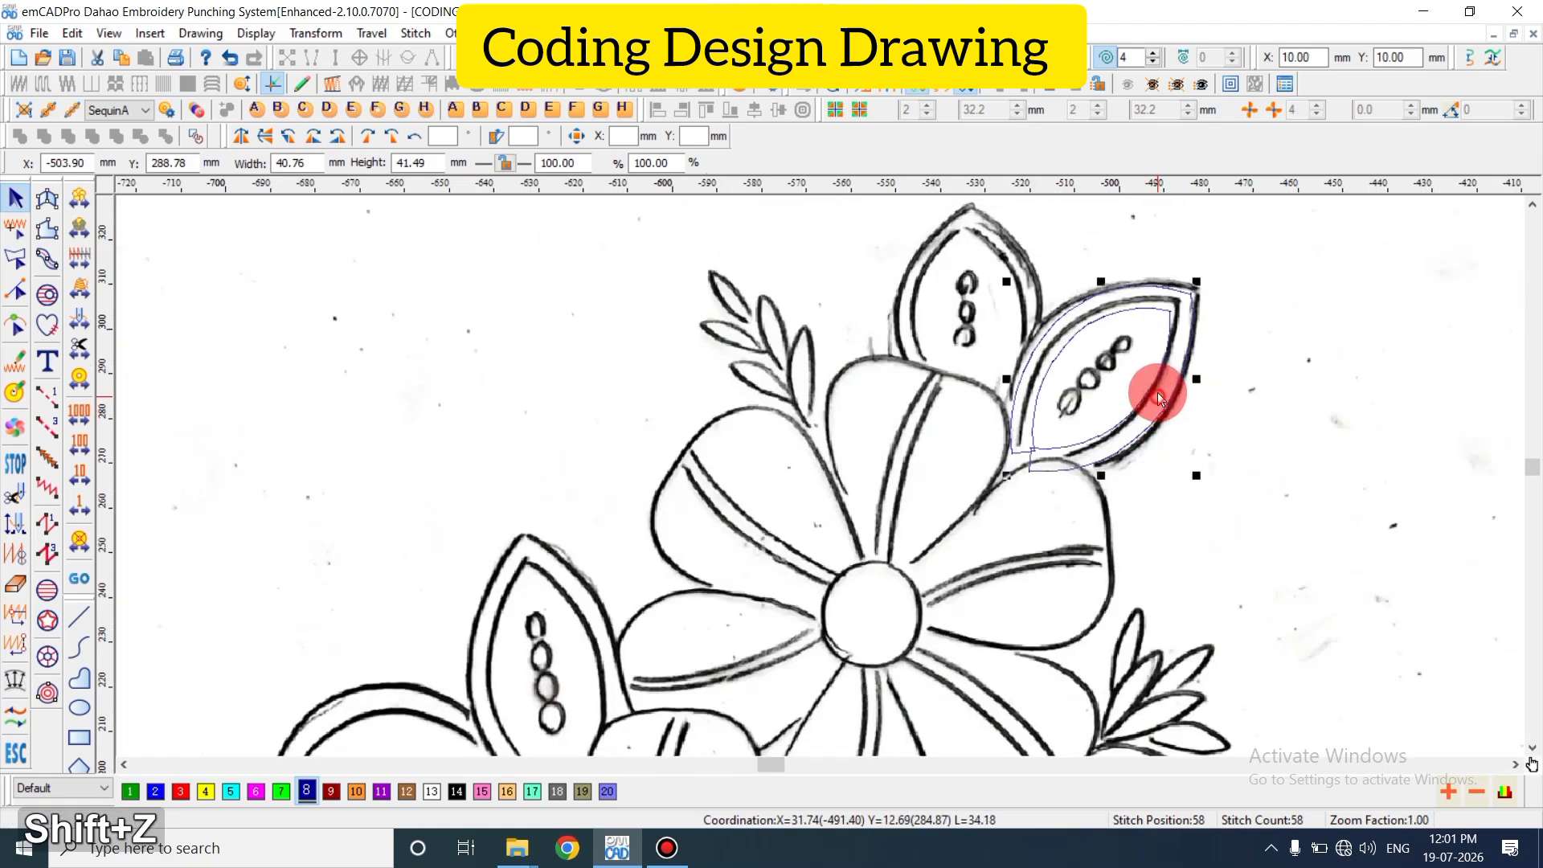
{"action": "key", "text": "shift+z"}
{"action": "key", "text": "z"}
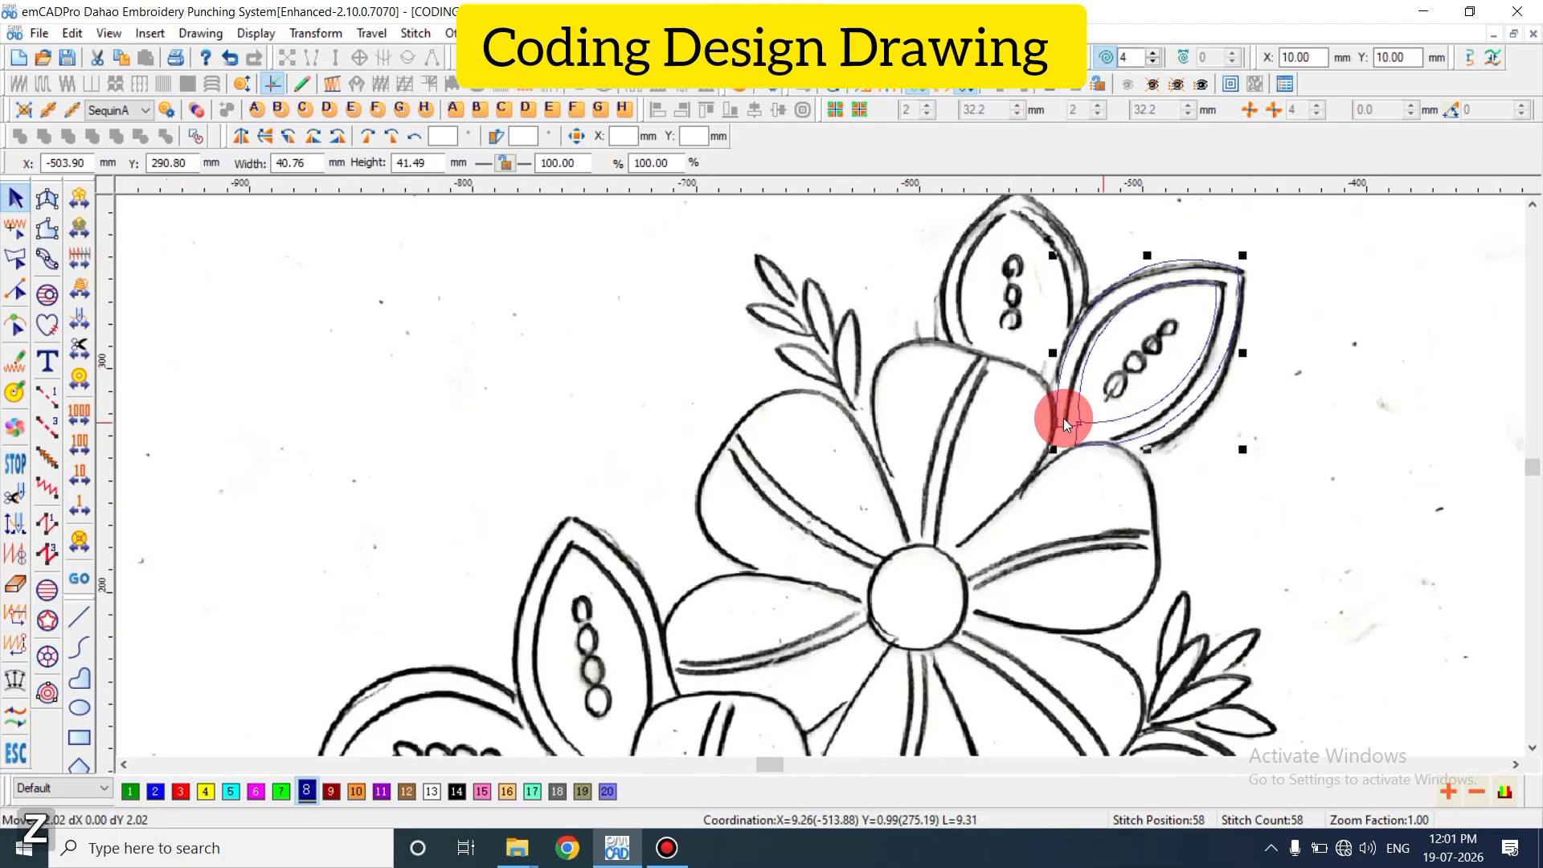
{"action": "key", "text": "z"}
{"action": "key", "text": "shift+z"}
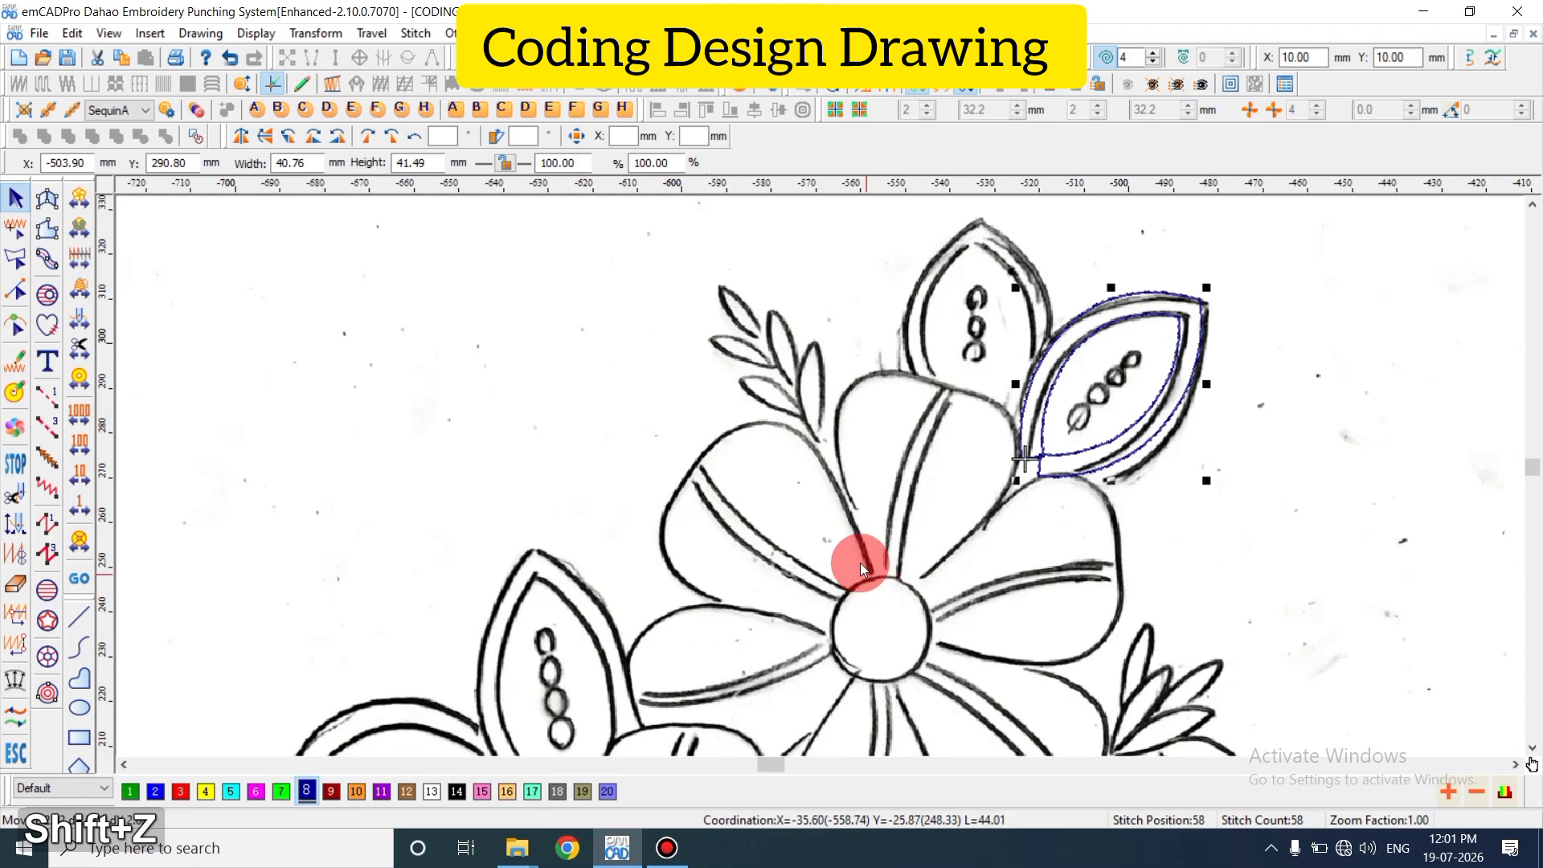
- Draw a circle about 21 mm across over the centre of the sketch's top flower
{"action": "key", "text": "z"}
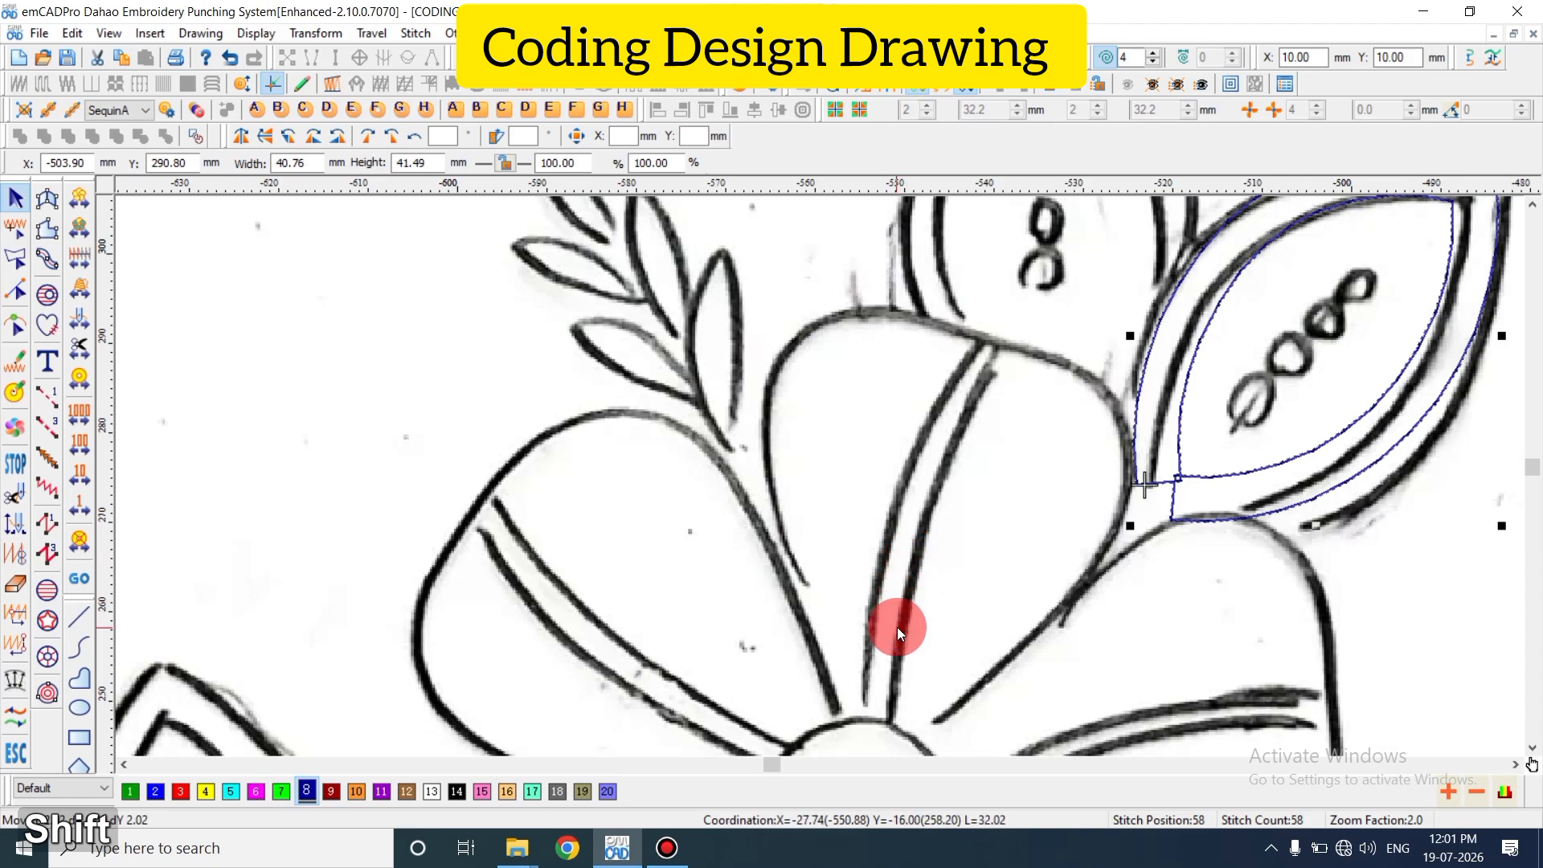
{"action": "scroll", "coordinate": [896, 621], "scroll_direction": "down", "scroll_amount": 3, "text": "shift"}
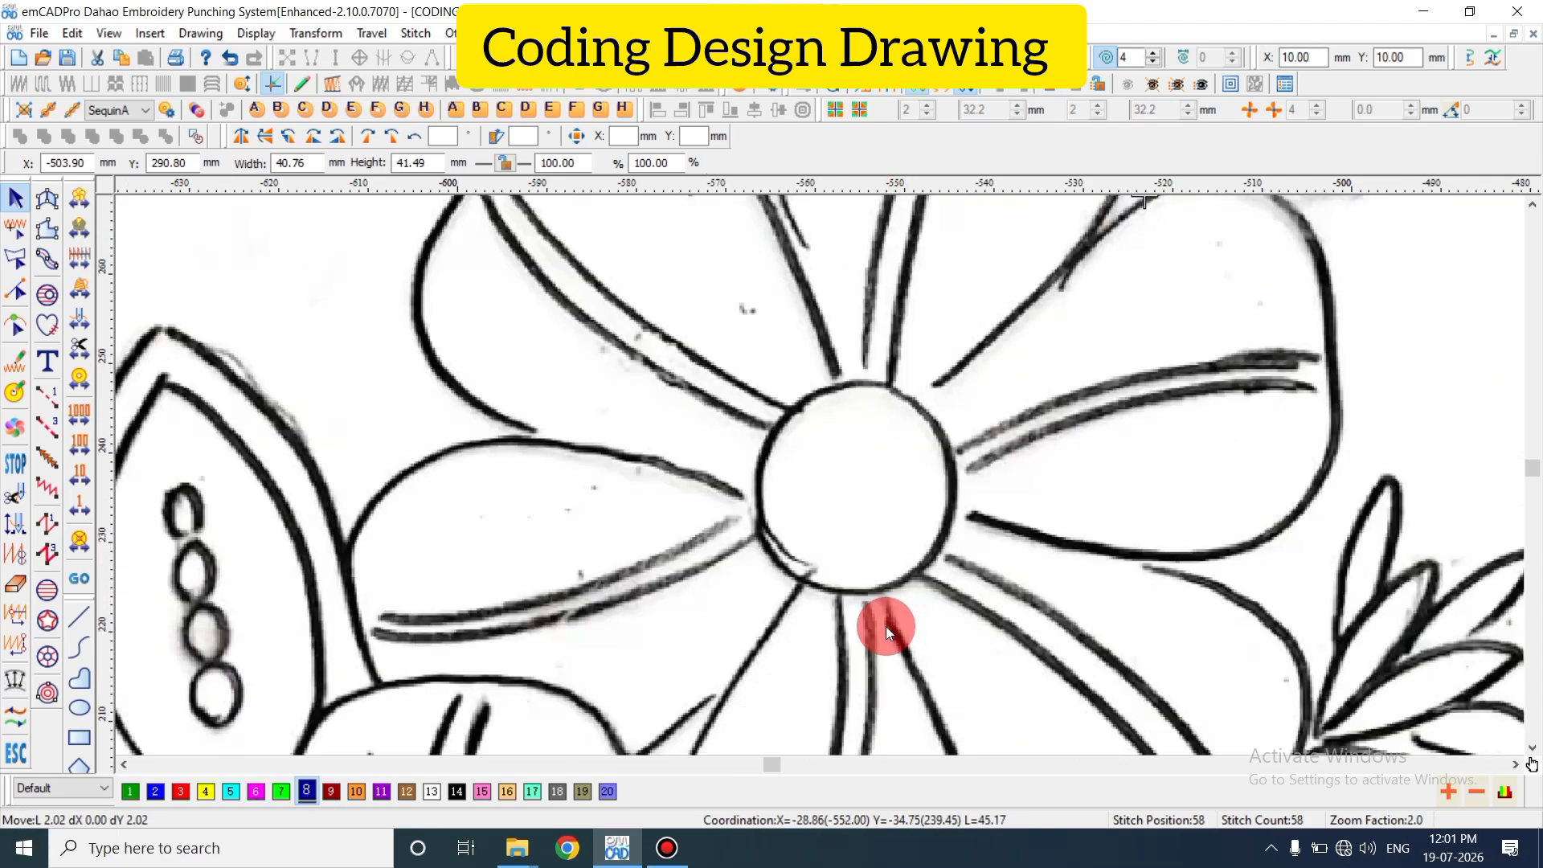
{"action": "left_click", "coordinate": [78, 707]}
{"action": "left_click", "coordinate": [761, 483]}
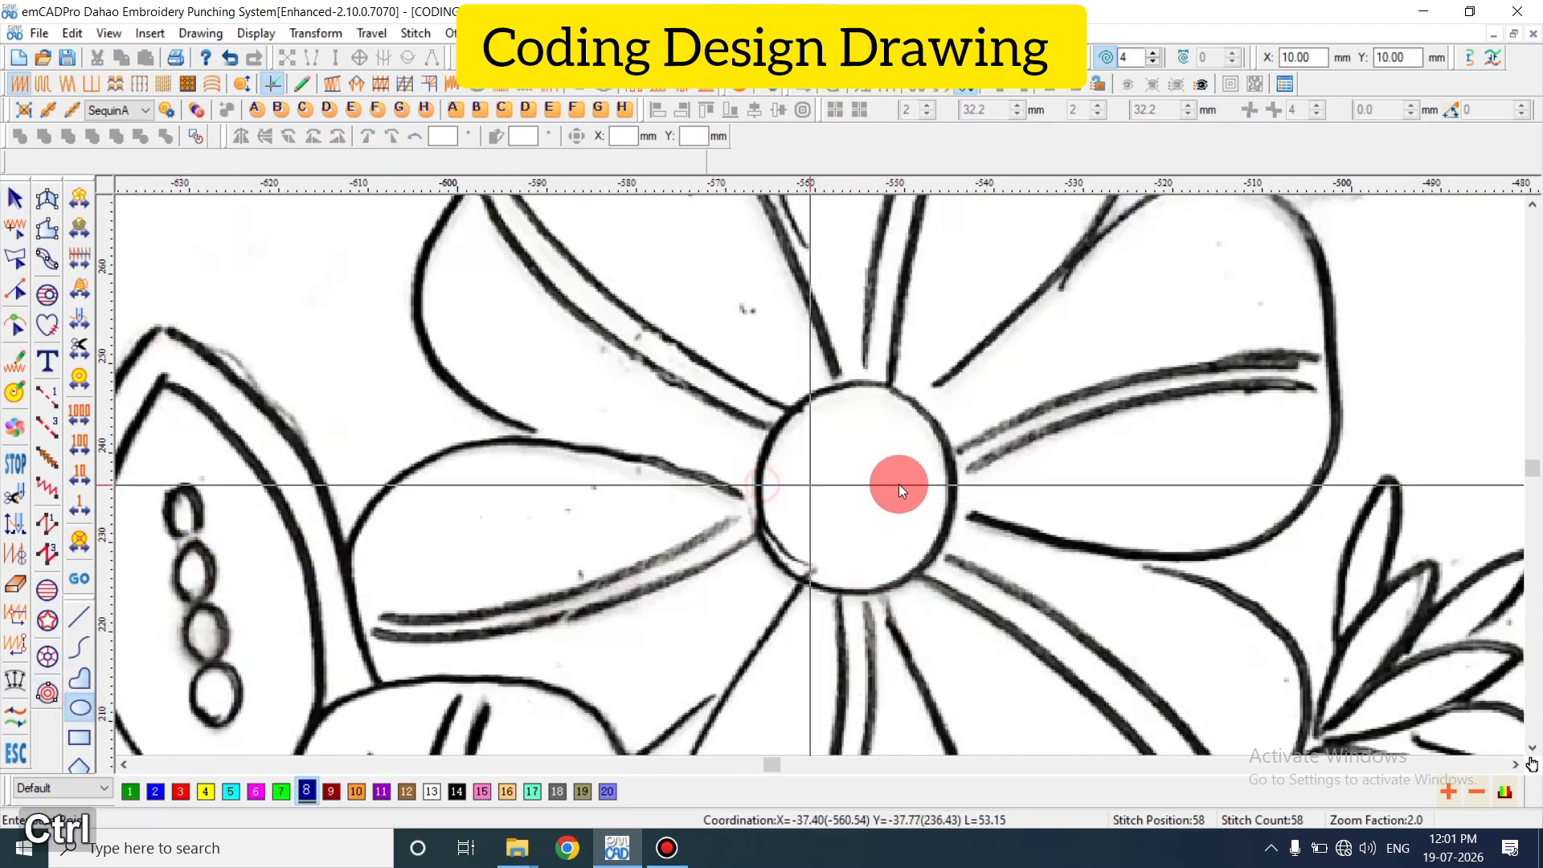
{"action": "left_click", "coordinate": [954, 484]}
{"action": "key", "text": "Return"}
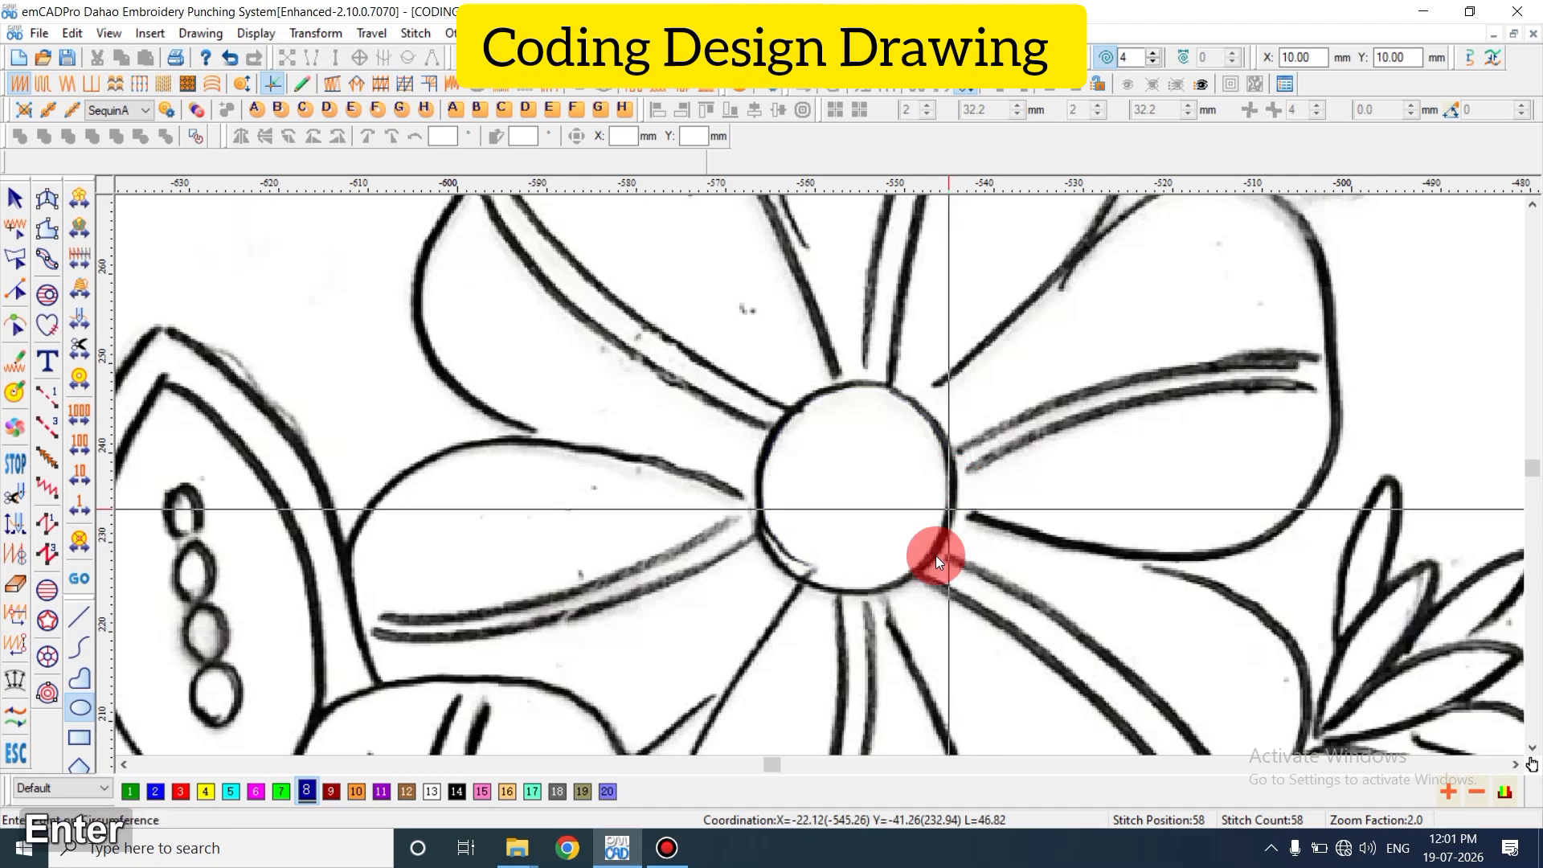
{"action": "key", "text": "Escape"}
{"action": "key", "text": "d"}
{"action": "key", "text": "d"}
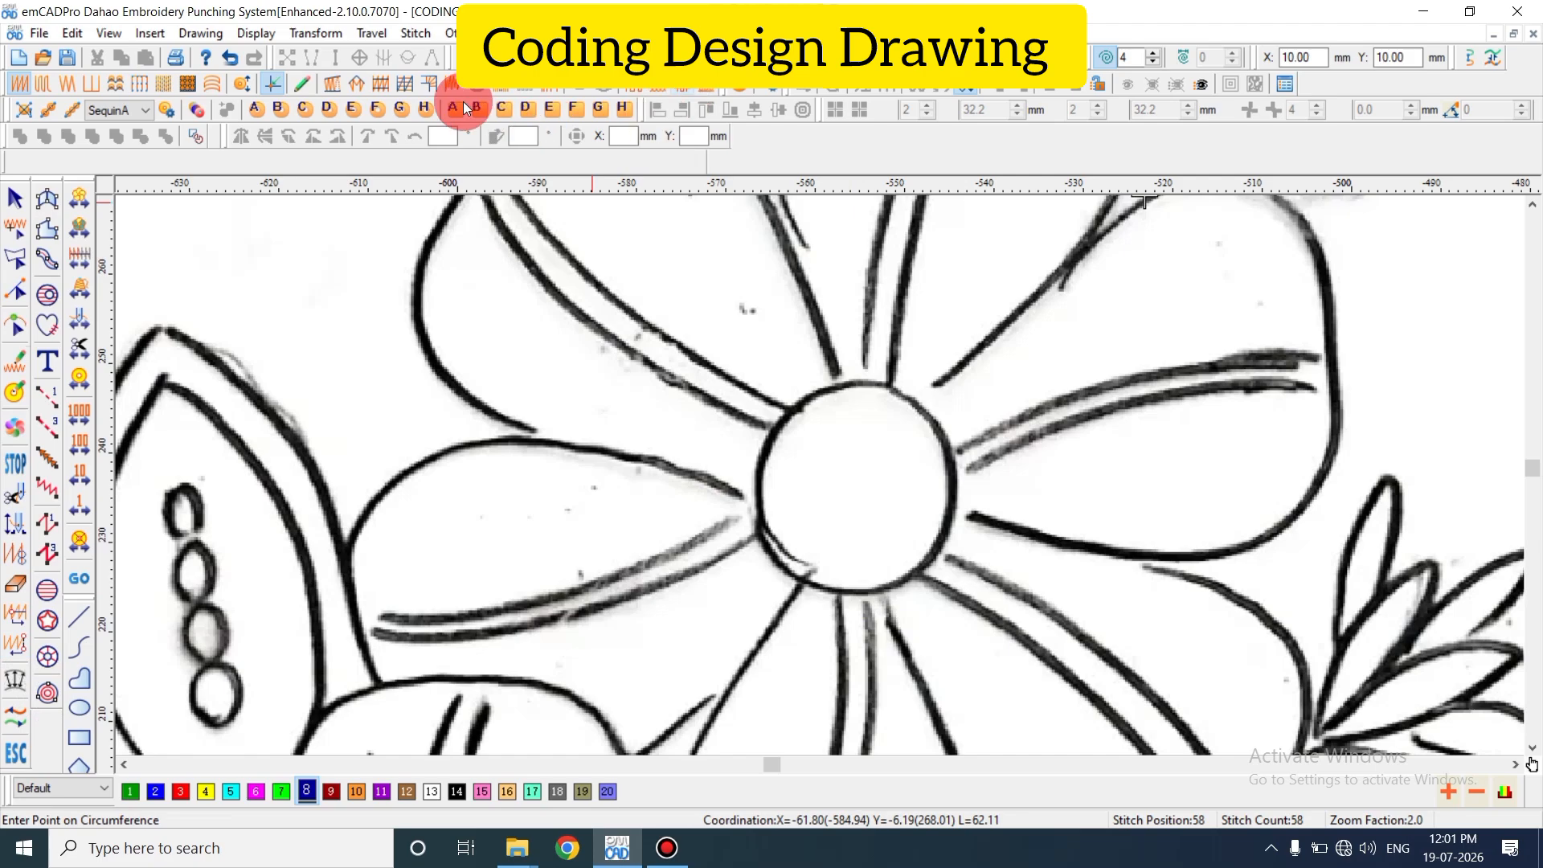
{"action": "left_click", "coordinate": [882, 578]}
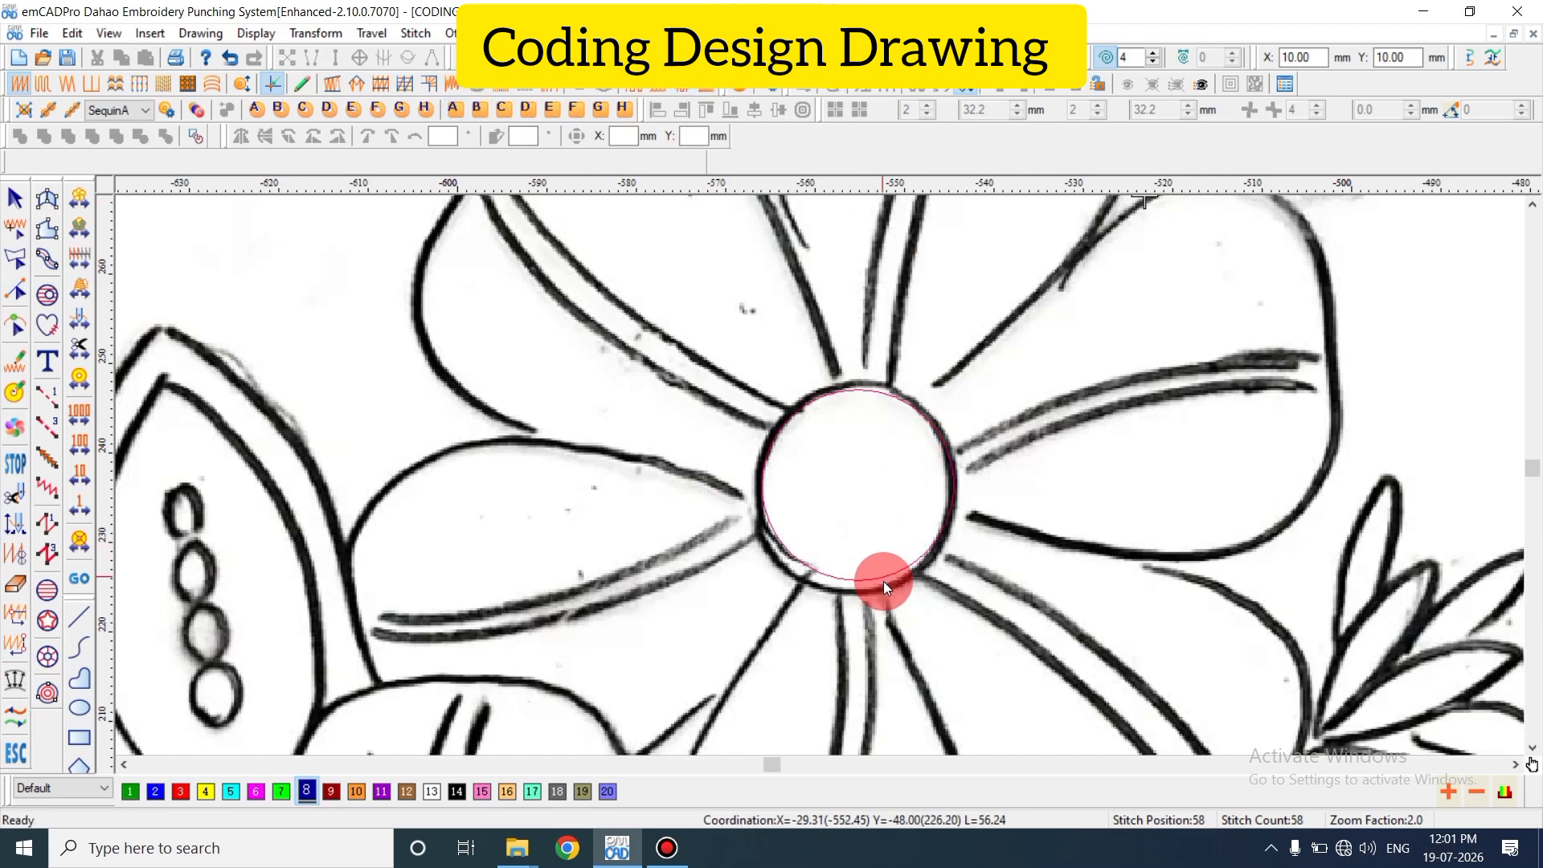
{"action": "key", "text": "Escape"}
- Convert the flower's centre circle to a single run stitch and select it to check its fit on the sketch
{"action": "key", "text": "shift+n"}
{"action": "key", "text": "Return"}
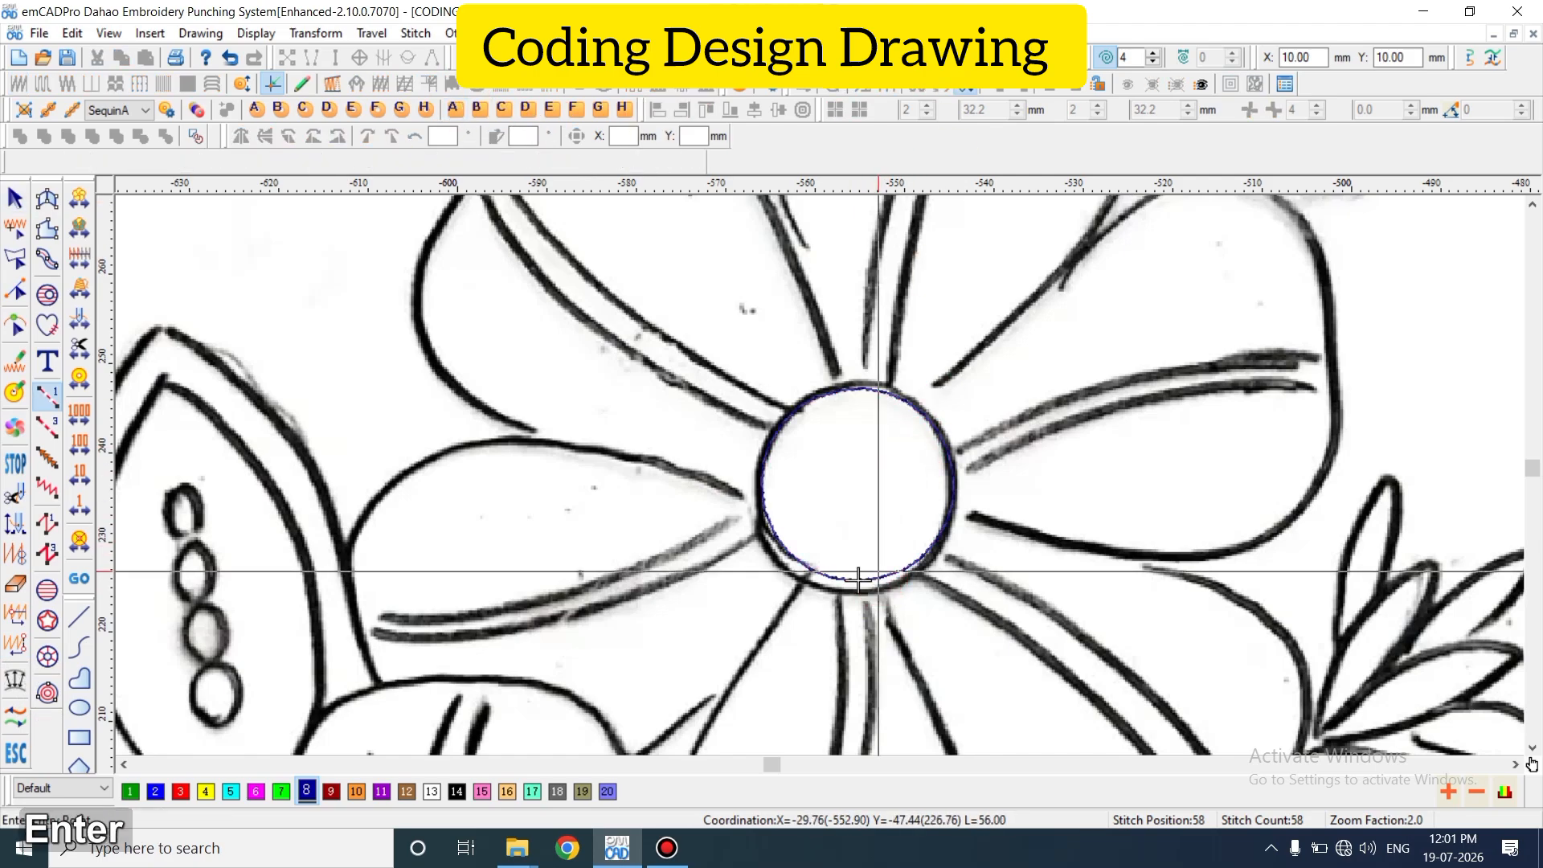
{"action": "key", "text": "Escape"}
{"action": "left_click", "coordinate": [899, 563]}
{"action": "key", "text": "z"}
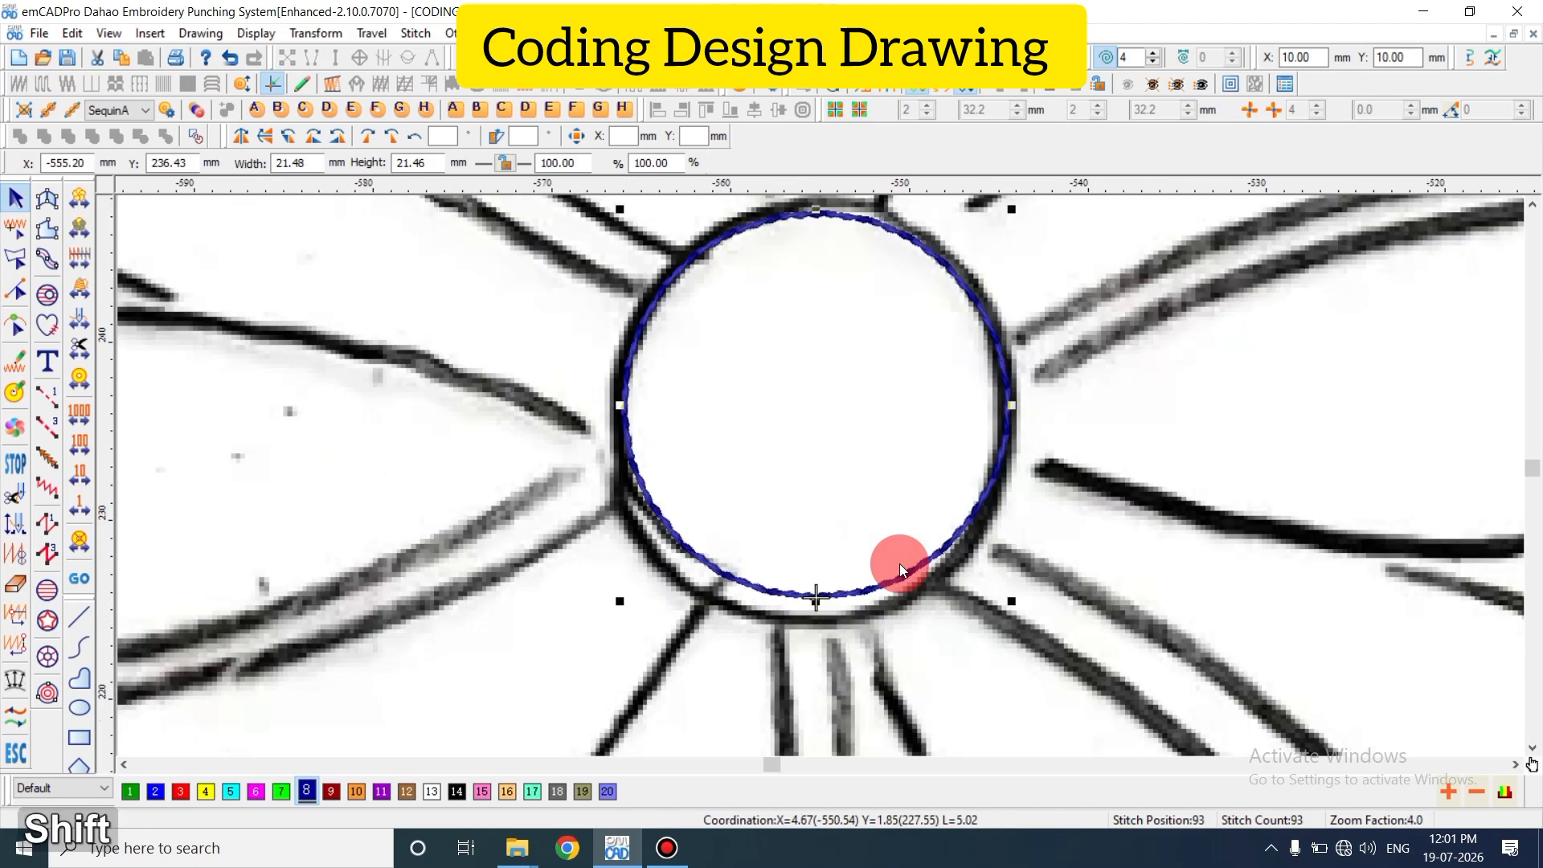
{"action": "key", "text": "shift+z"}
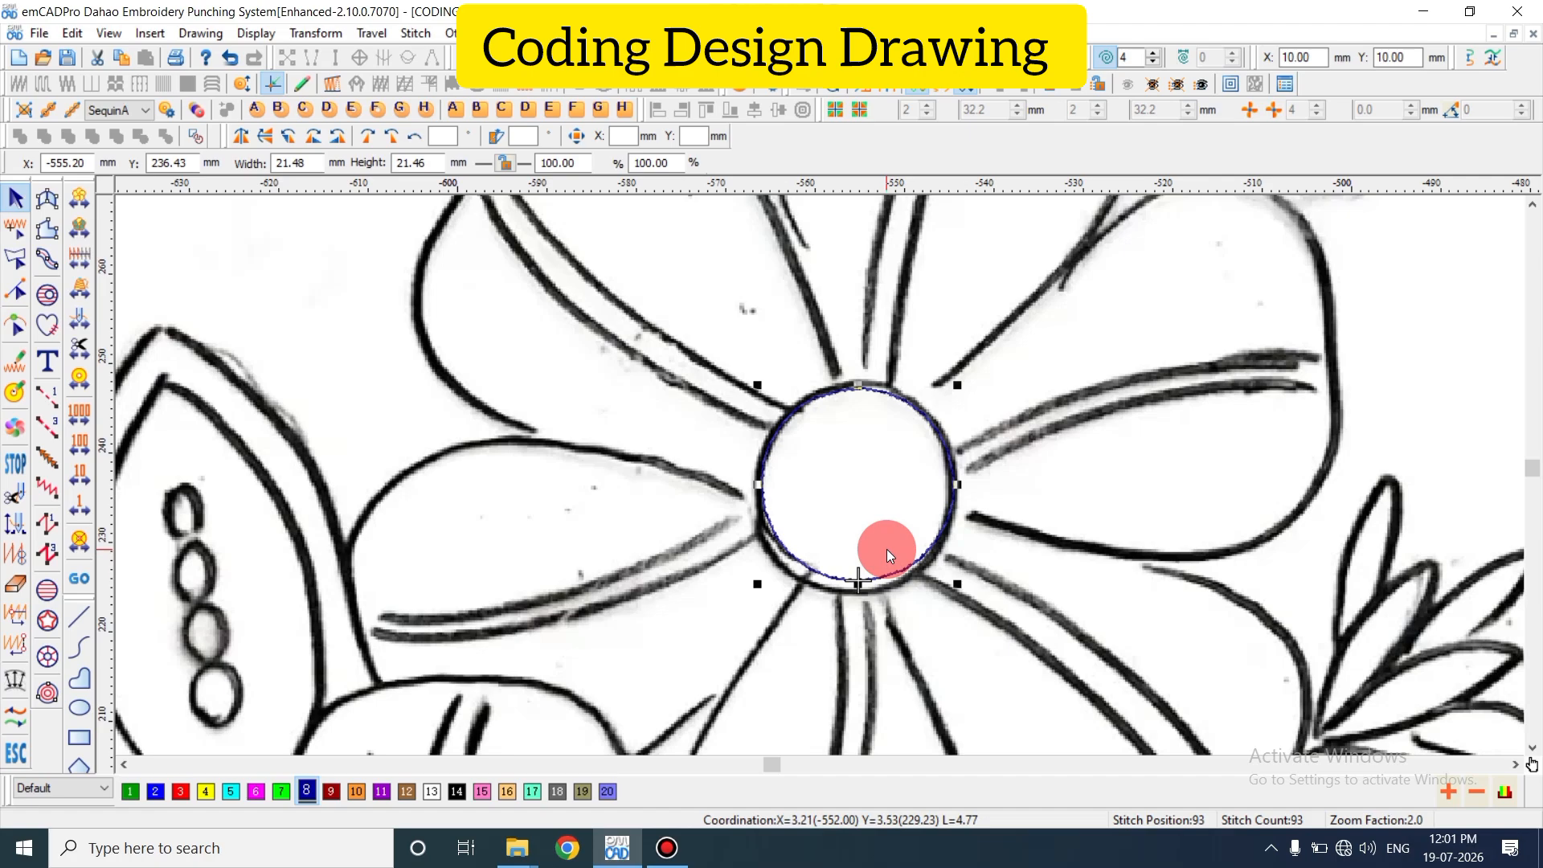
- Examine where the top flower's upper petal meets the centre circle
{"action": "key", "text": "shift+z"}
{"action": "scroll", "coordinate": [924, 551], "scroll_direction": "up", "scroll_amount": 3}
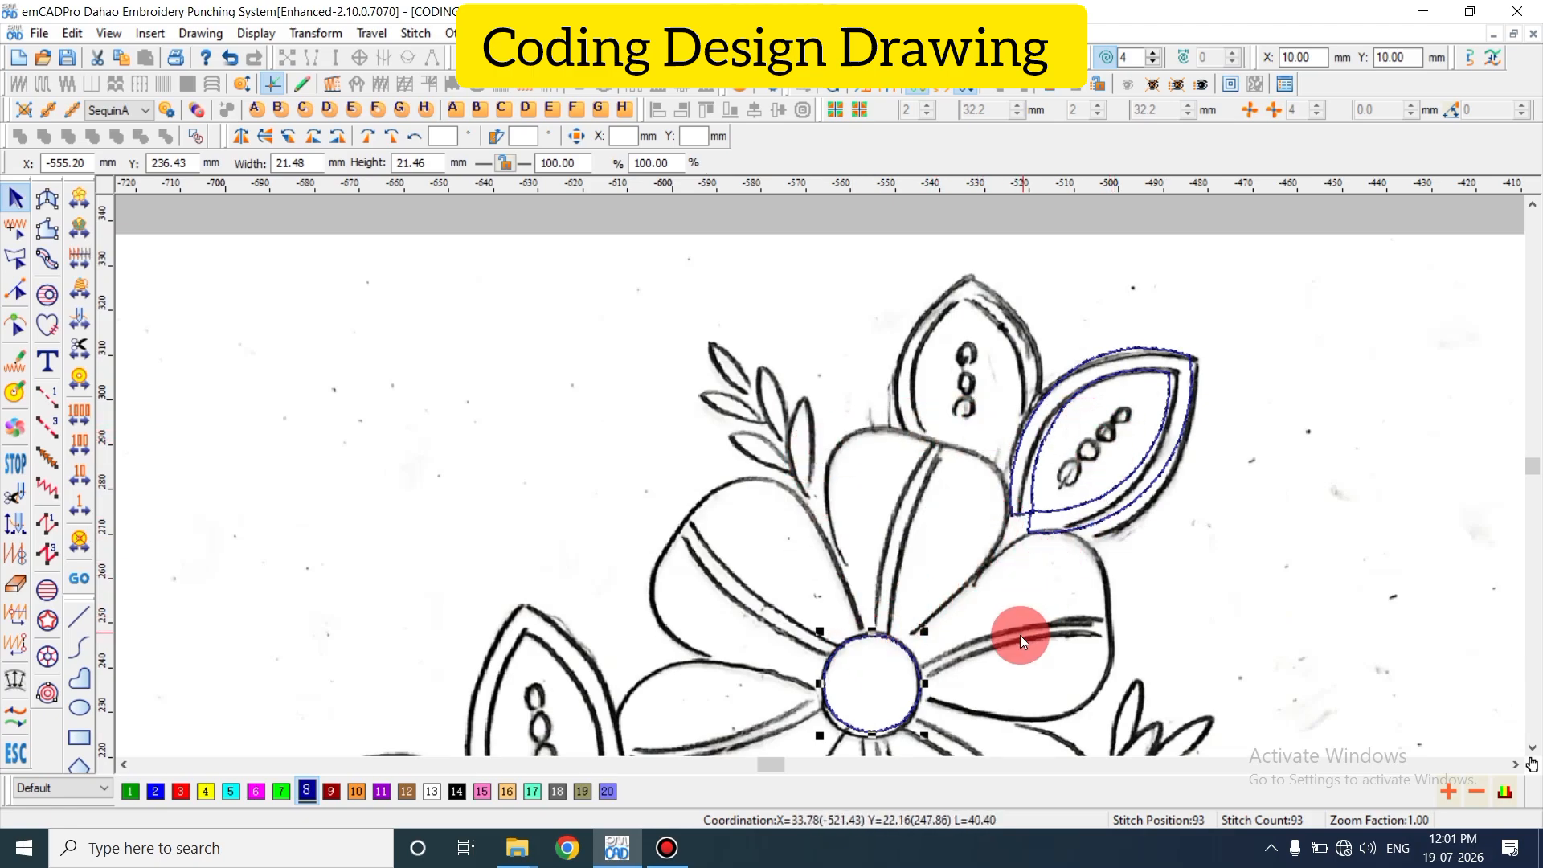
{"action": "key", "text": "z"}
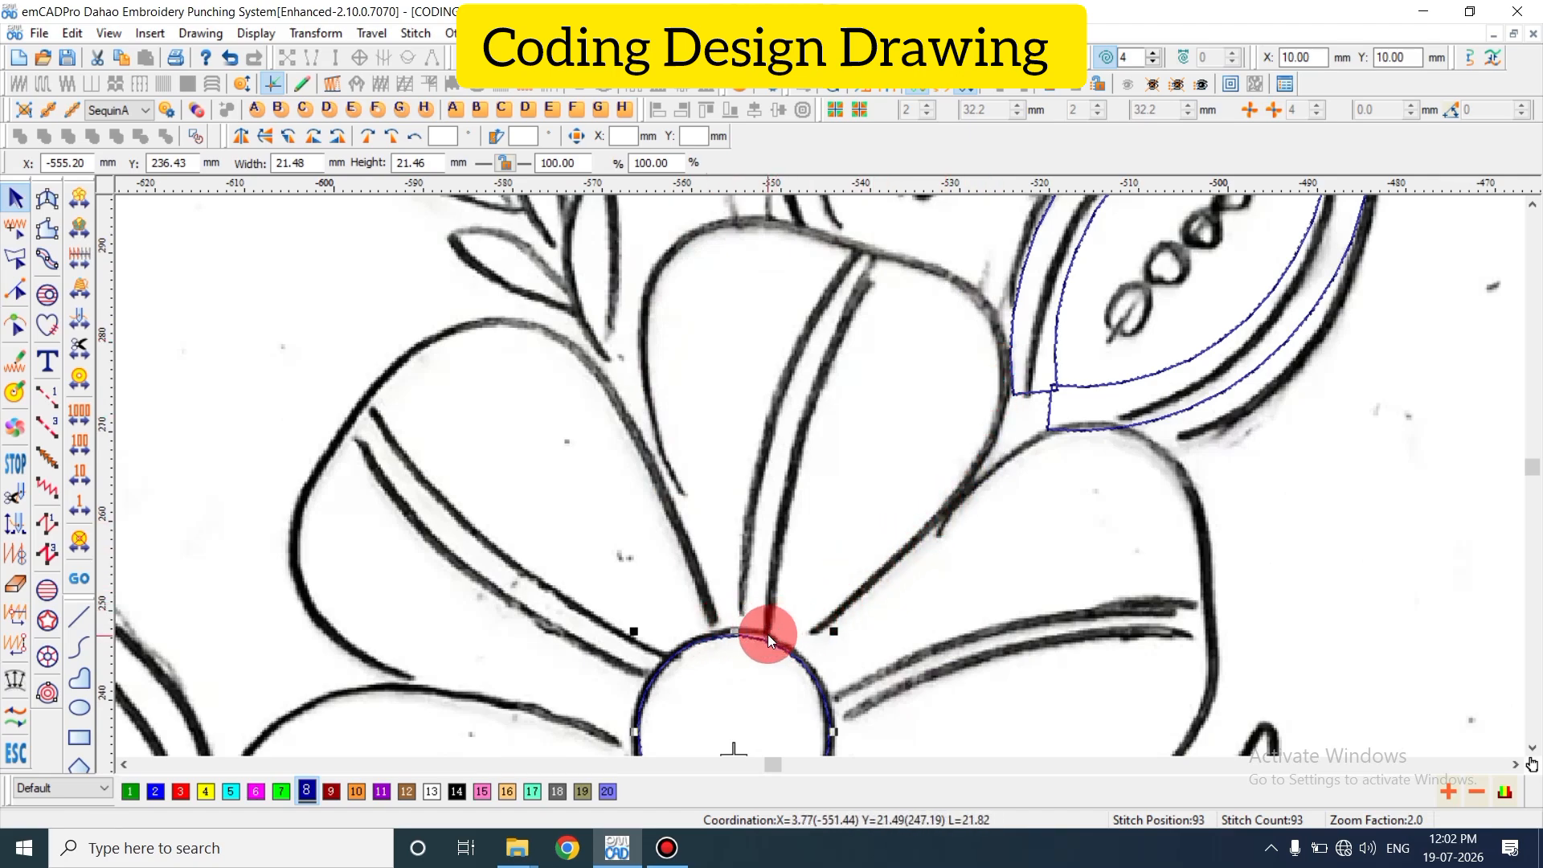
{"action": "key", "text": "x"}
{"action": "scroll", "coordinate": [760, 634], "scroll_direction": "up", "scroll_amount": 1}
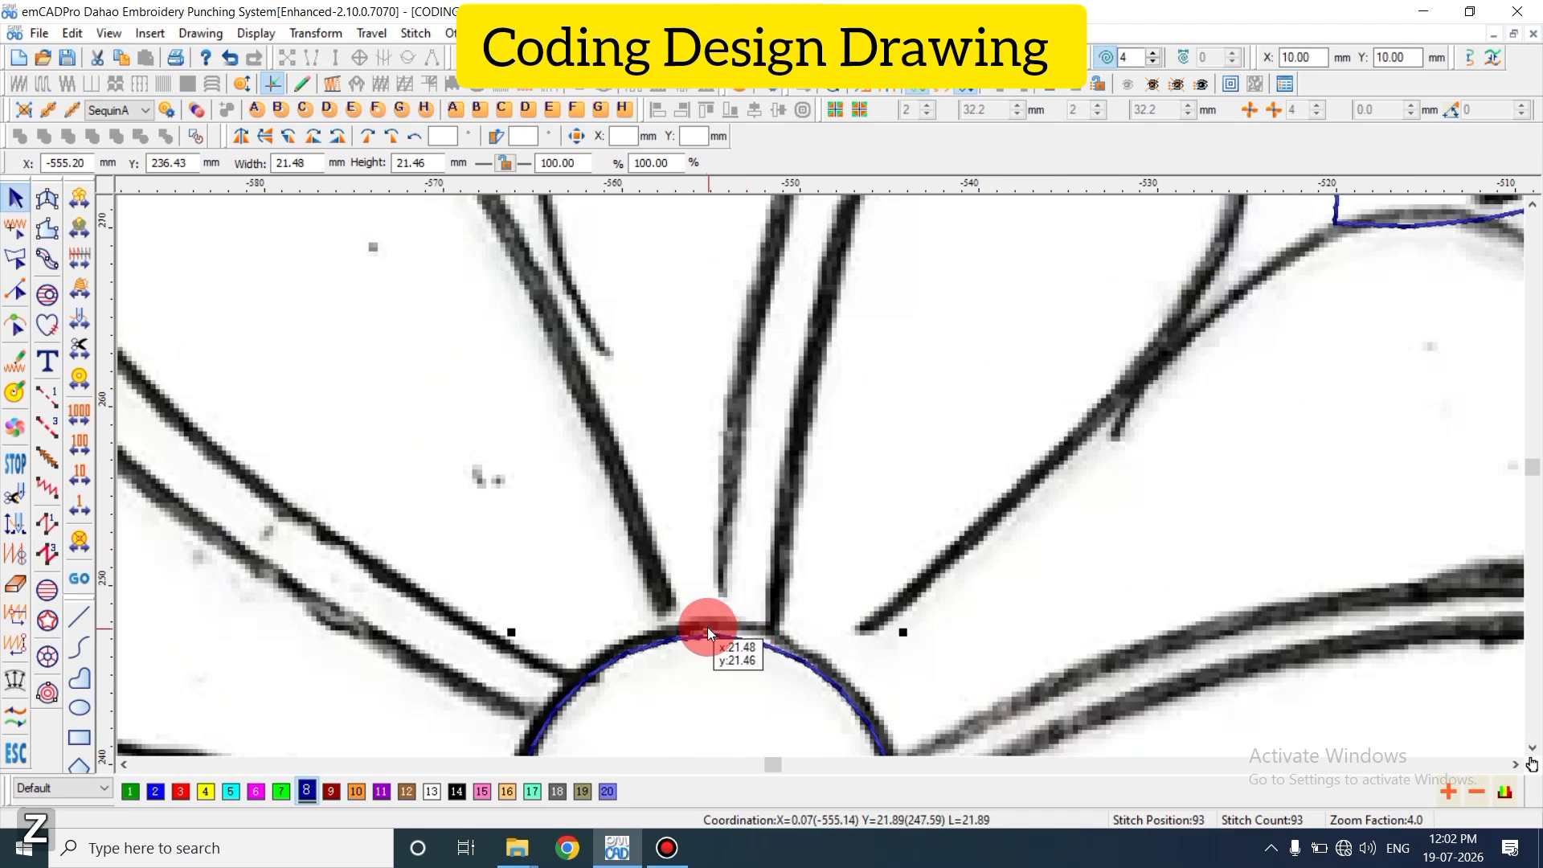
{"action": "key", "text": "shift+z"}
{"action": "key", "text": "z"}
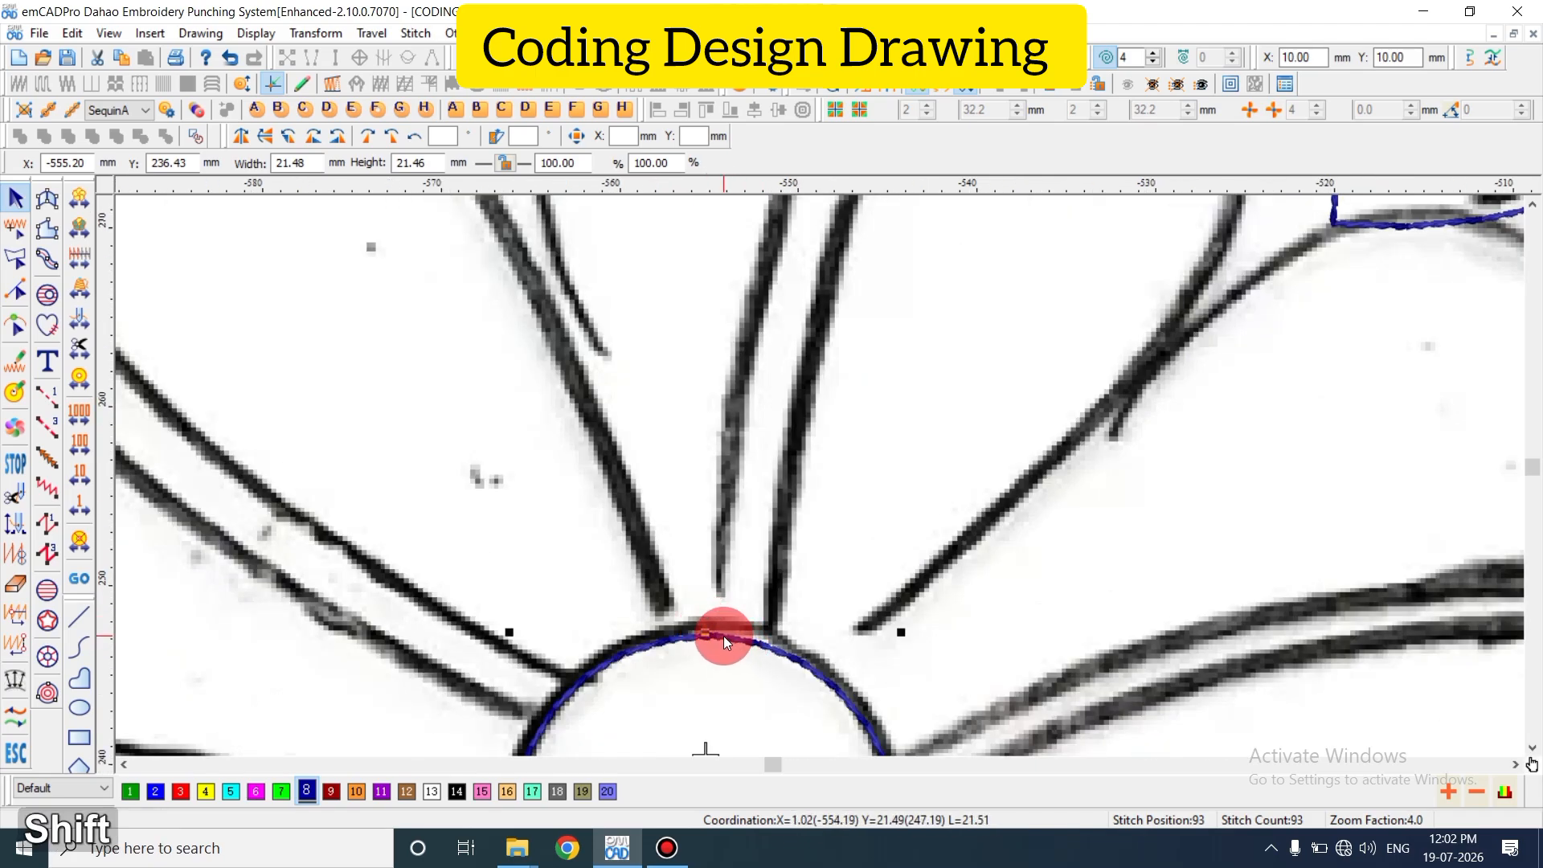
{"action": "key", "text": "shift+z"}
{"action": "key", "text": "shift+z"}
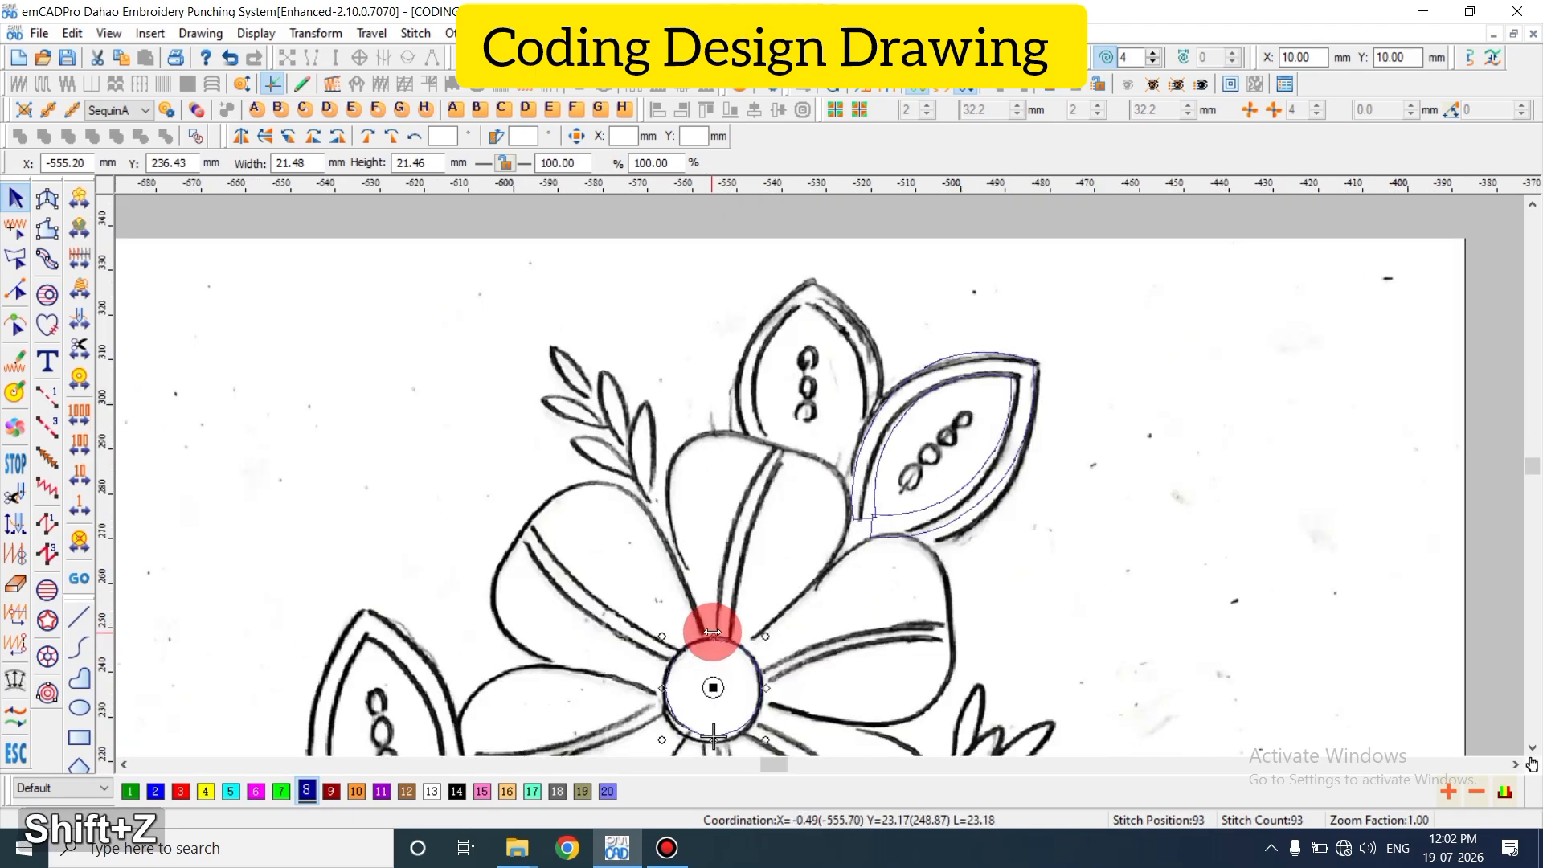
{"action": "key", "text": "z"}
{"action": "key", "text": "shift"}
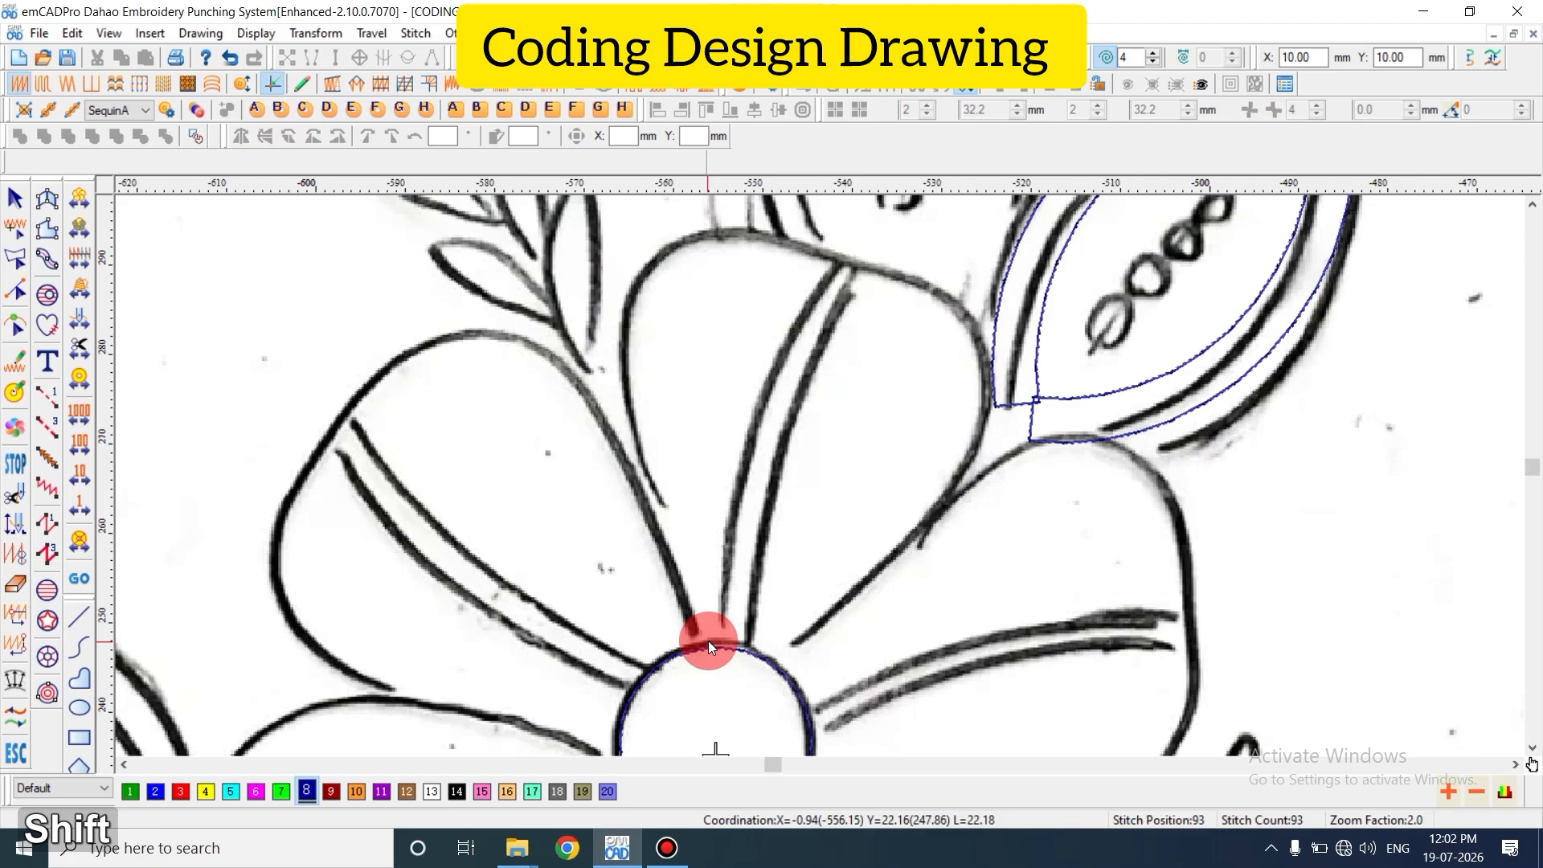
- Trace the top flower's upper petal as a closed single run stitch curve that starts and ends on the centre circle
{"action": "key", "text": "shift+n"}
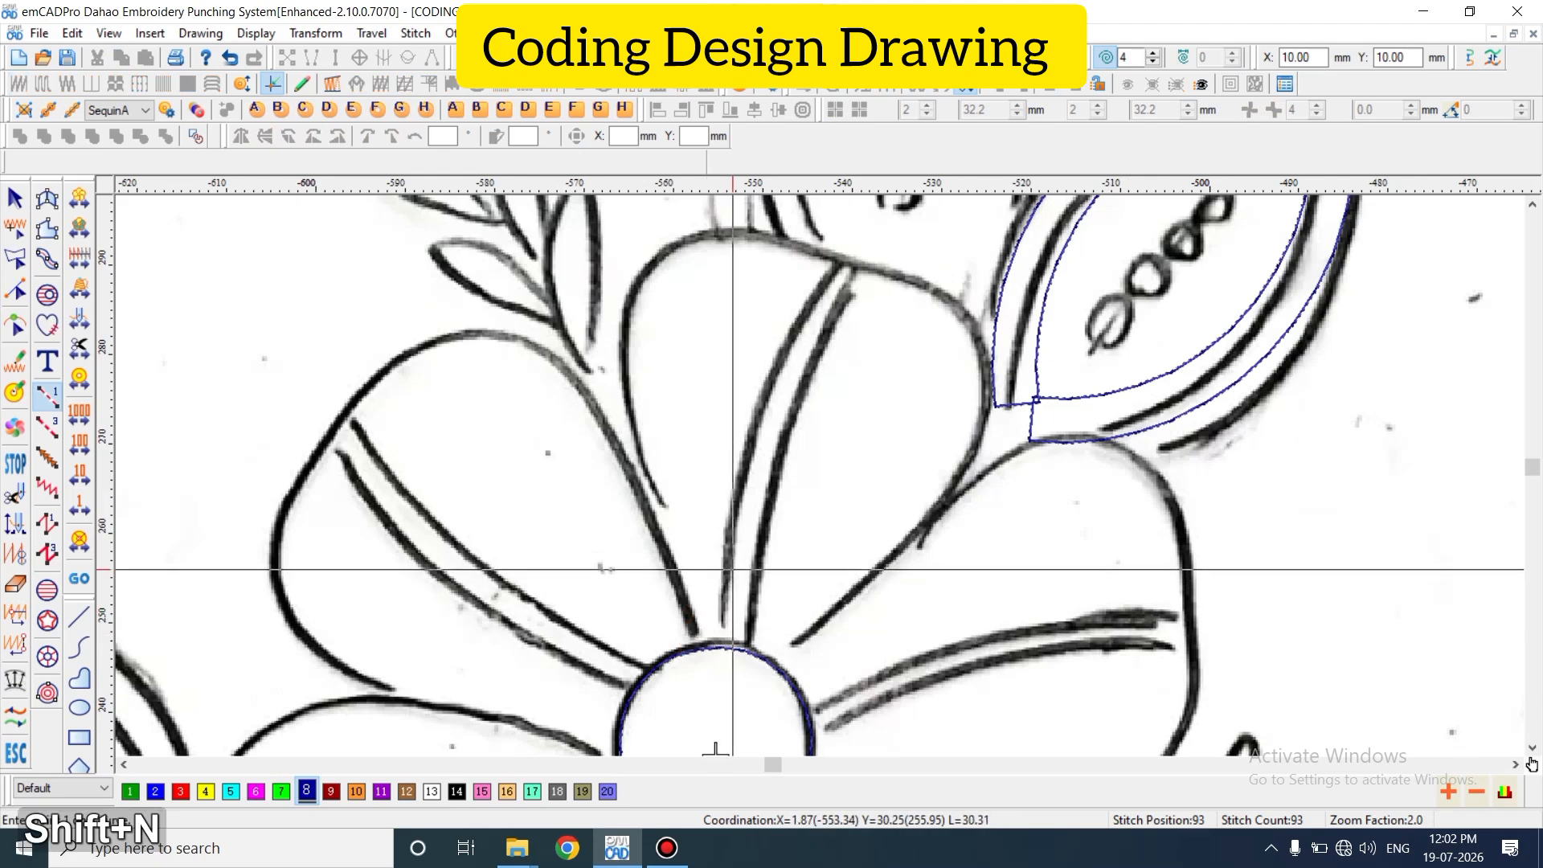
{"action": "left_click", "coordinate": [726, 645]}
{"action": "left_click", "coordinate": [692, 647]}
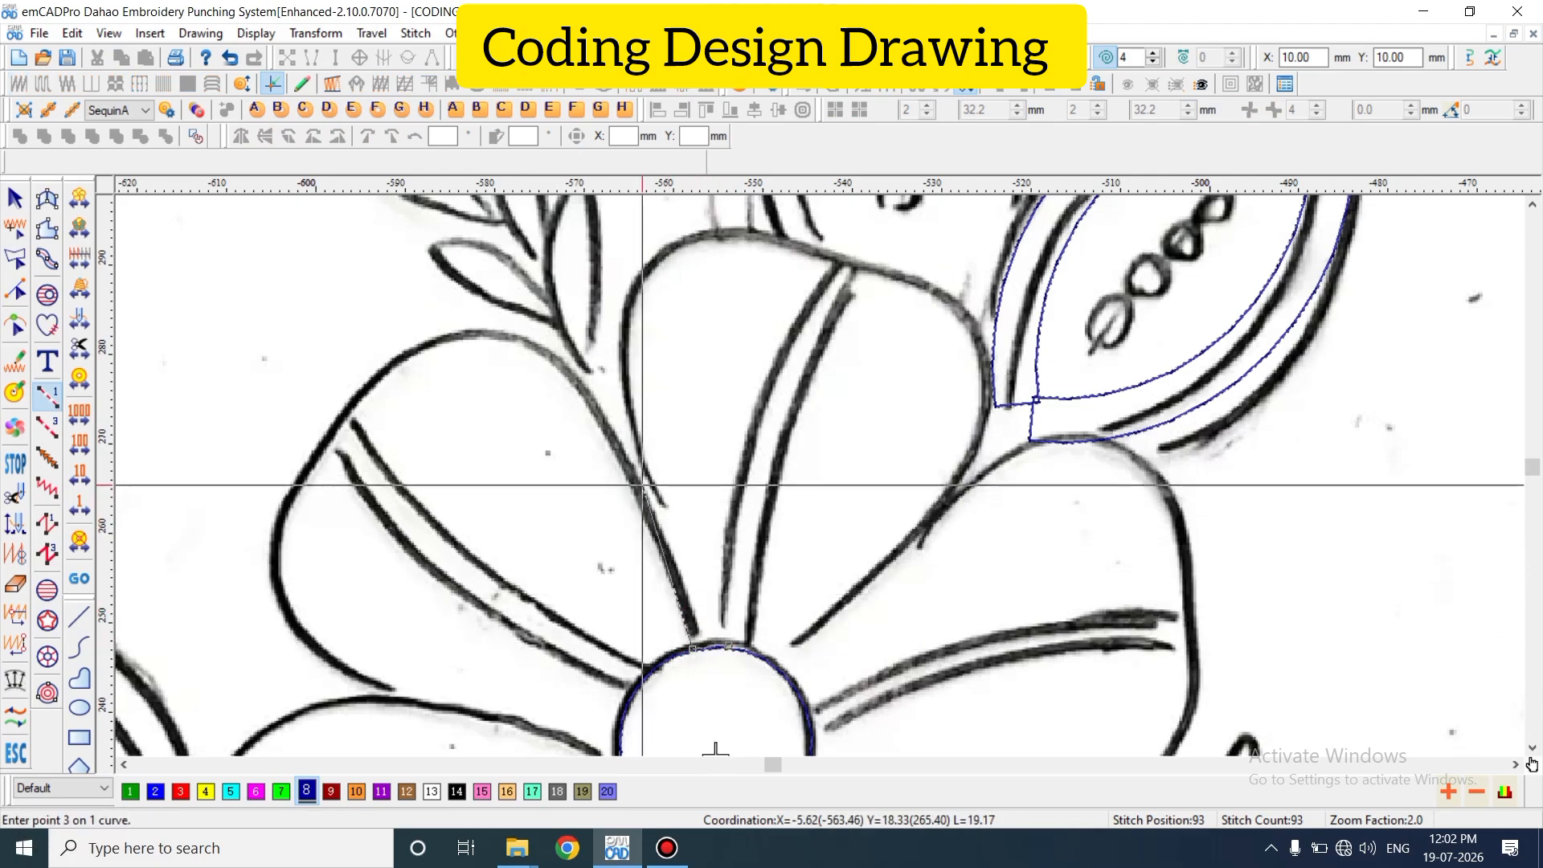
{"action": "left_click", "coordinate": [640, 485]}
{"action": "left_click", "coordinate": [626, 346]}
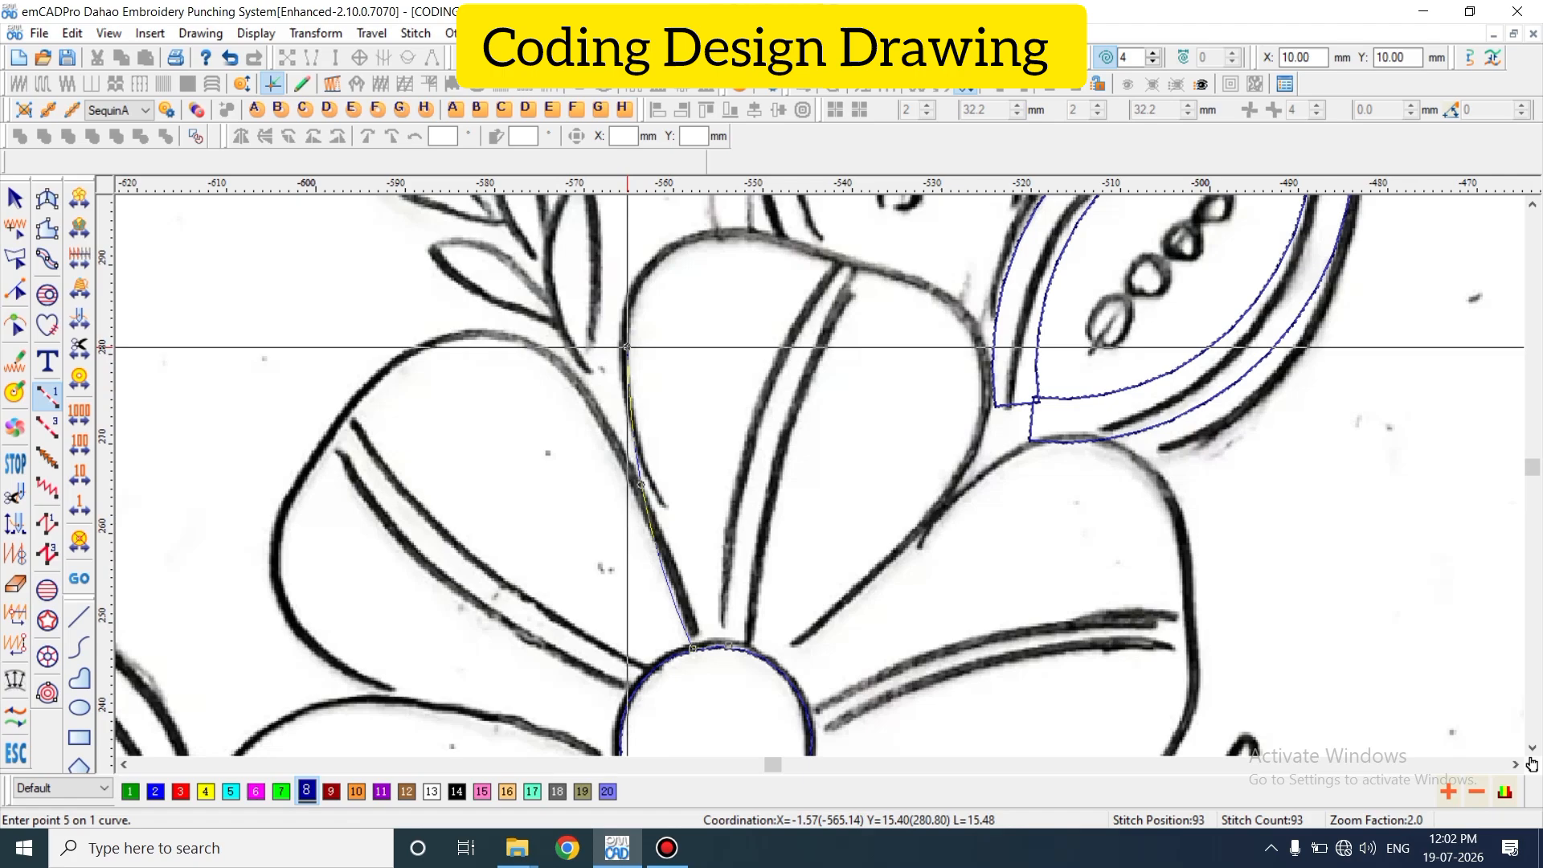
{"action": "left_click", "coordinate": [656, 252]}
{"action": "scroll", "coordinate": [769, 250], "scroll_direction": "up", "scroll_amount": 1}
{"action": "left_click", "coordinate": [785, 391]}
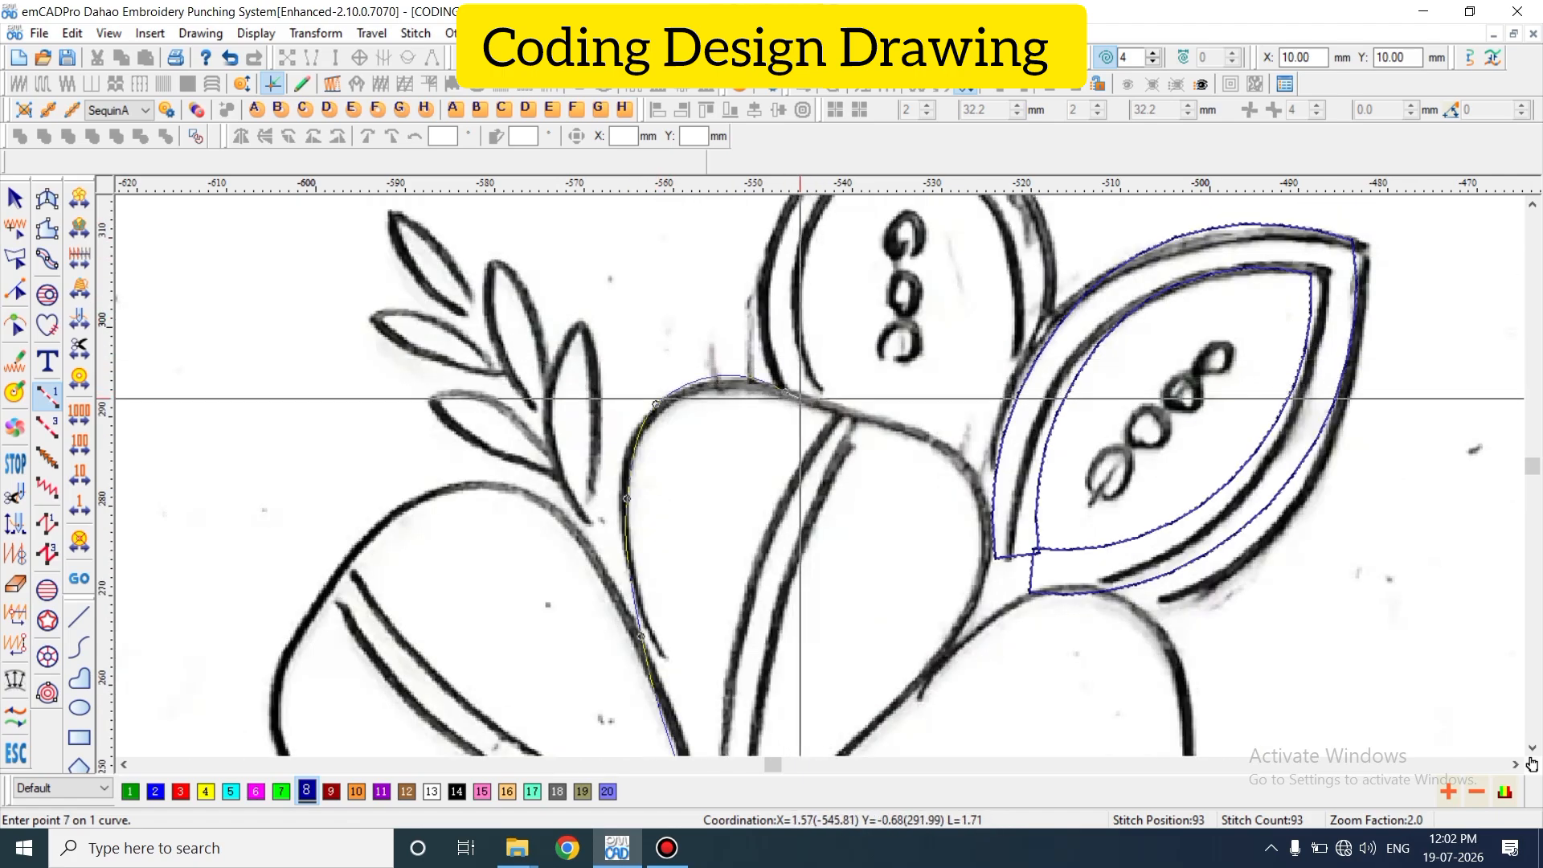
{"action": "left_click", "coordinate": [848, 417]}
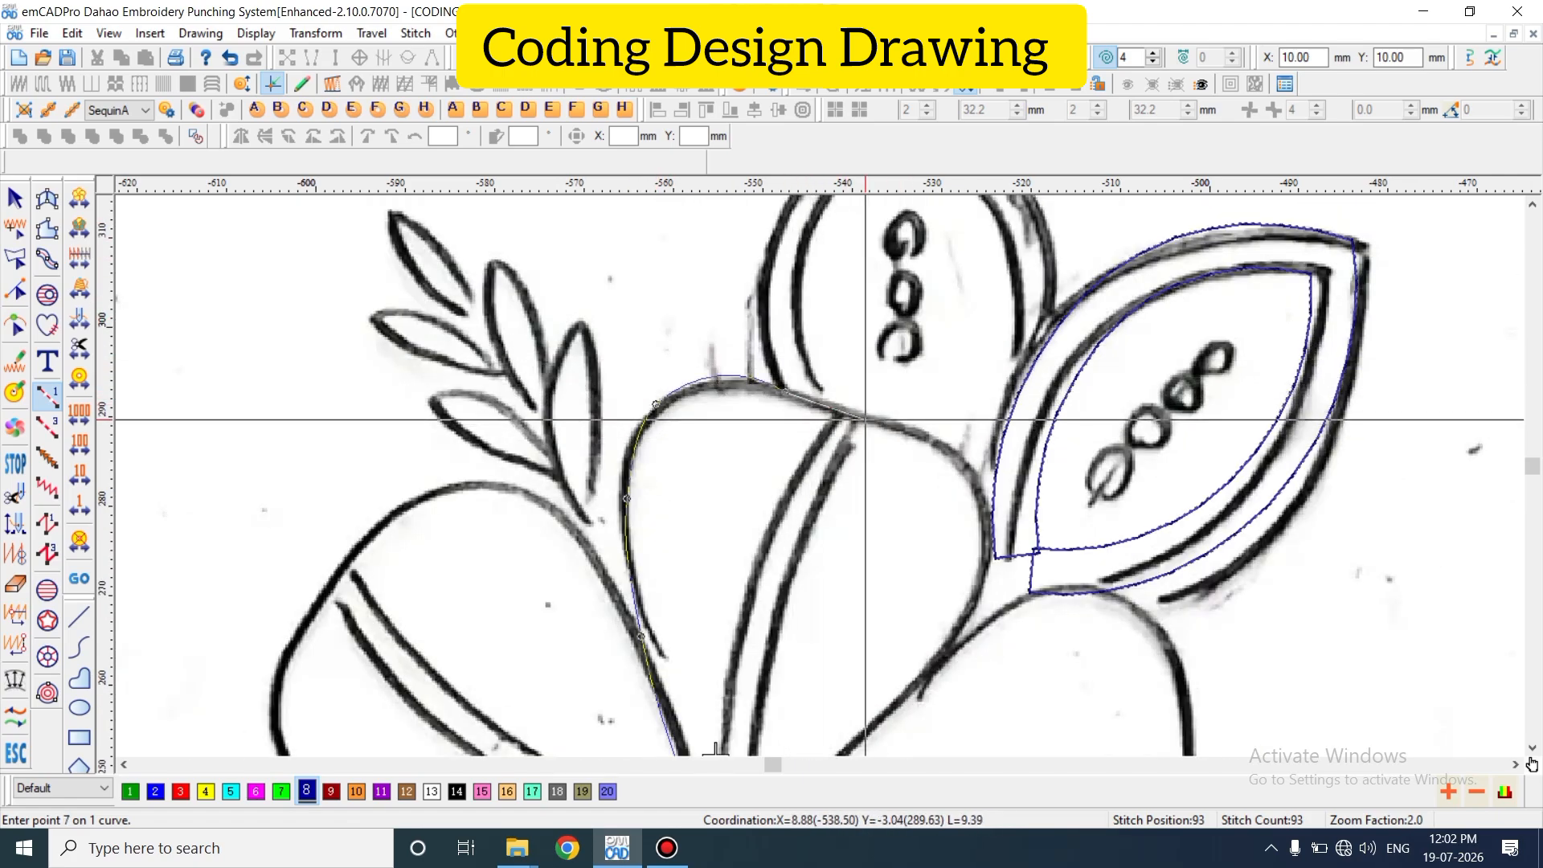
{"action": "left_click", "coordinate": [935, 436]}
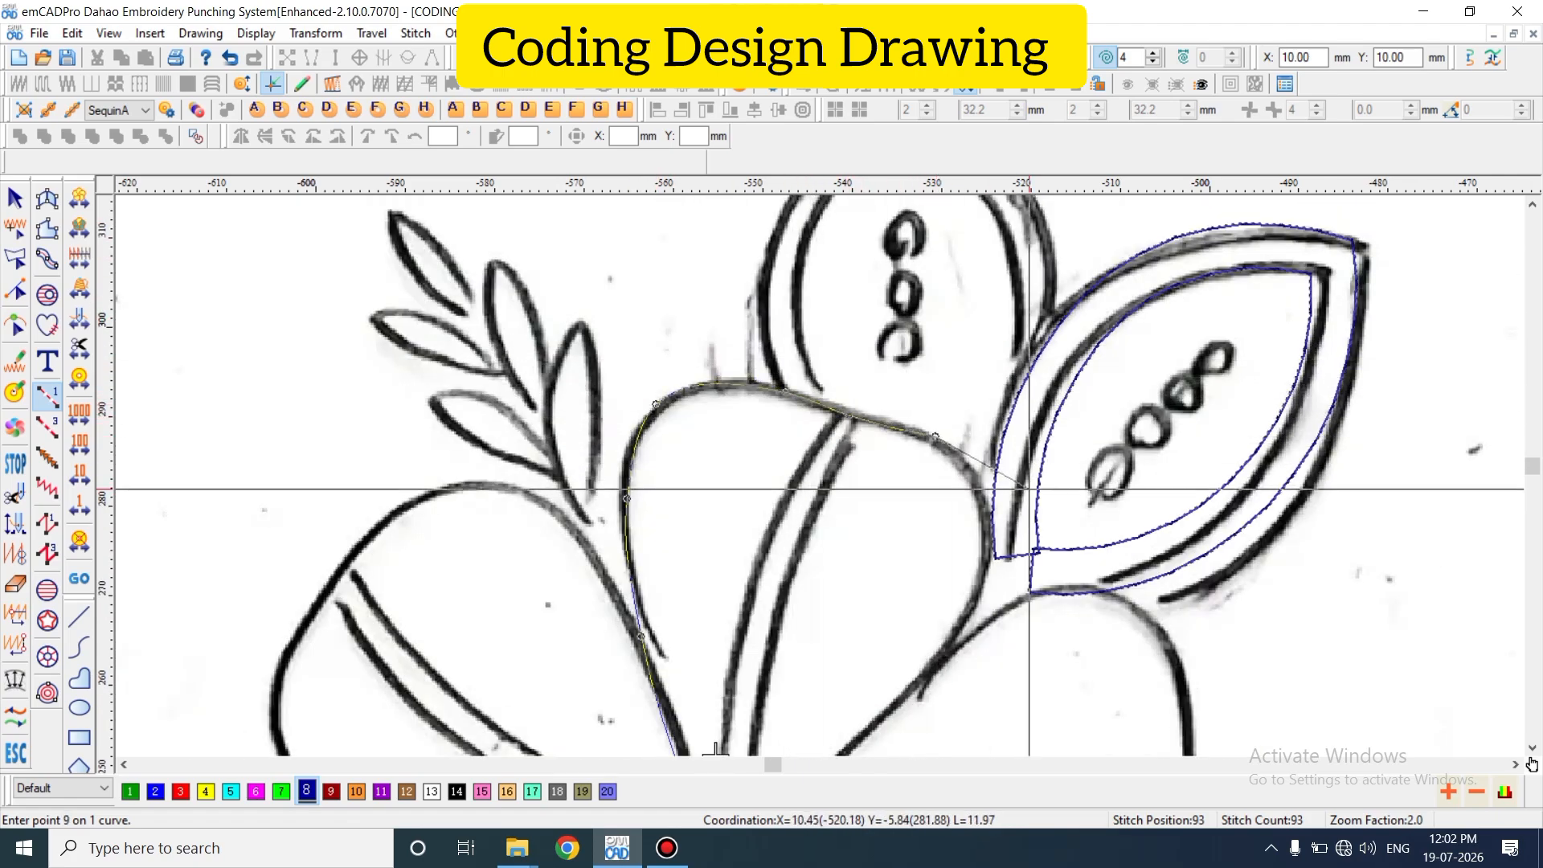
{"action": "left_click", "coordinate": [991, 543]}
{"action": "left_click", "coordinate": [949, 643]}
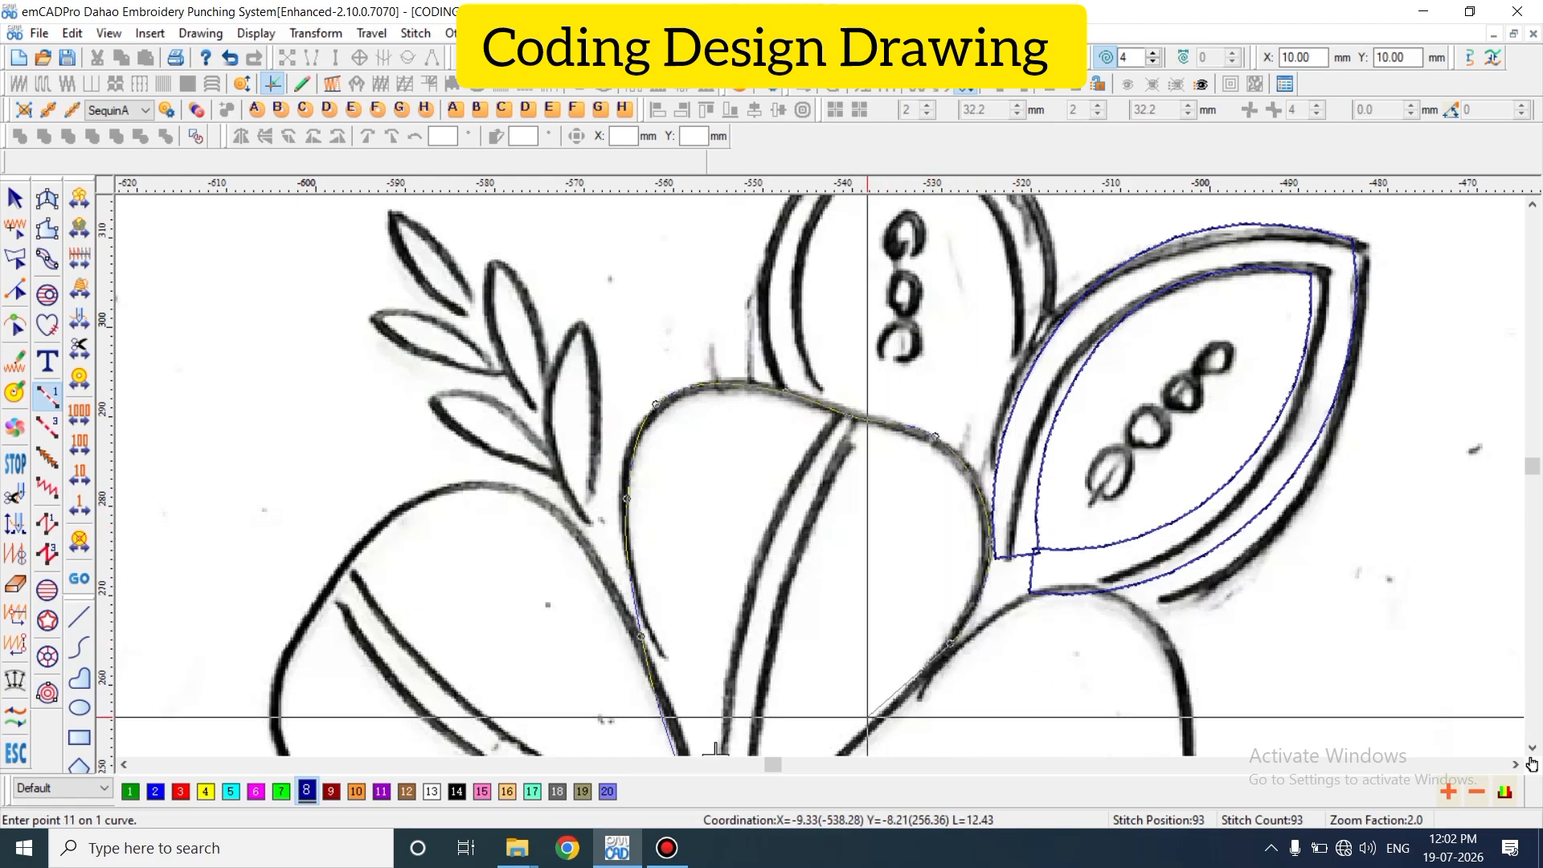
{"action": "scroll", "coordinate": [867, 716], "scroll_direction": "down", "scroll_amount": 3}
{"action": "left_click", "coordinate": [860, 585]}
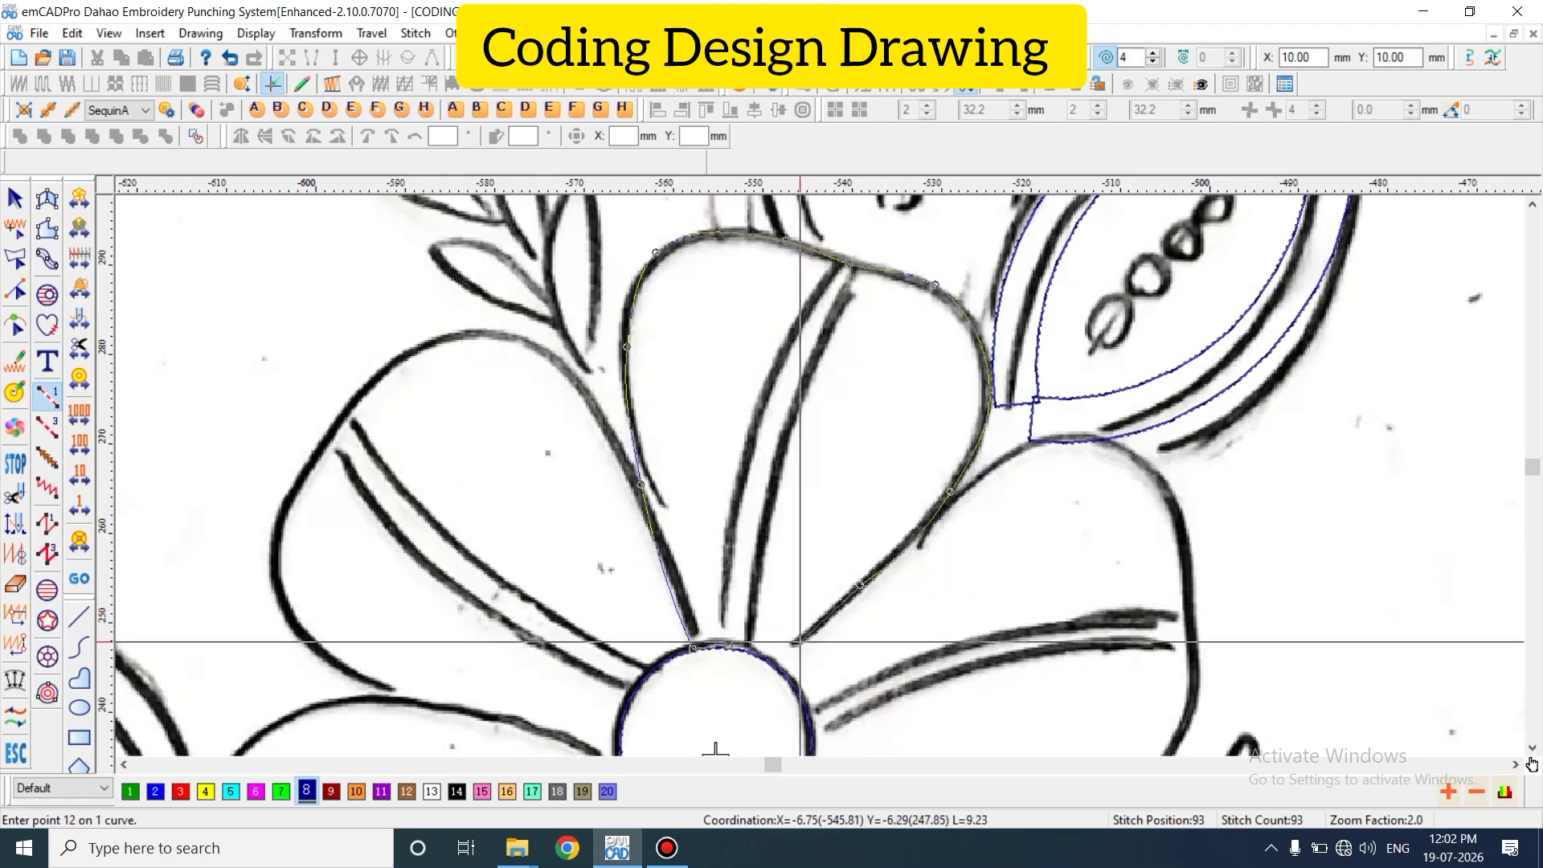
{"action": "left_click", "coordinate": [777, 656]}
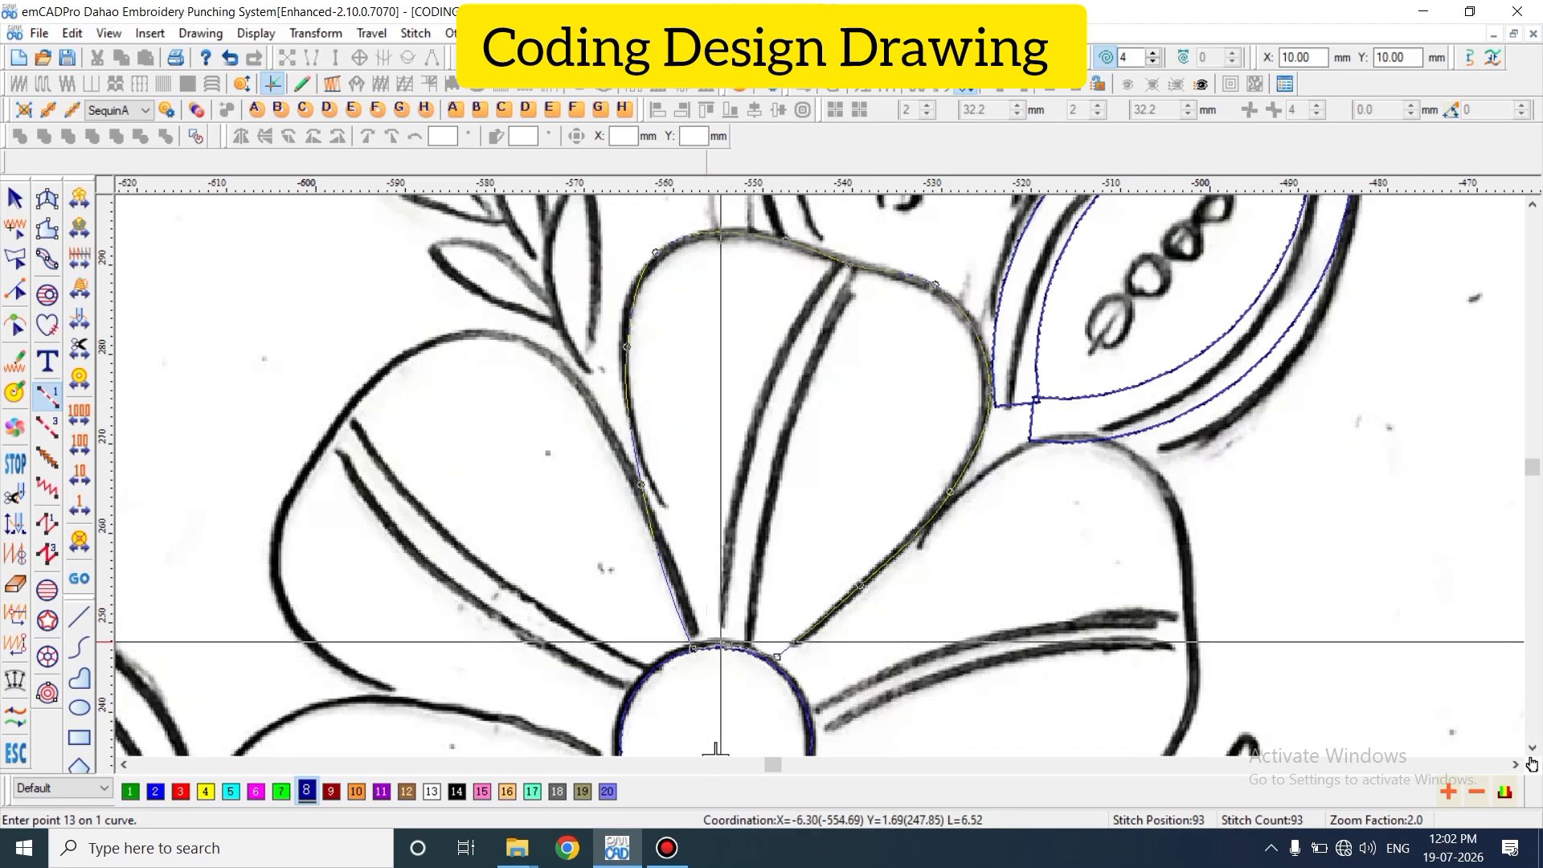
{"action": "left_click", "coordinate": [724, 645]}
{"action": "key", "text": "Return"}
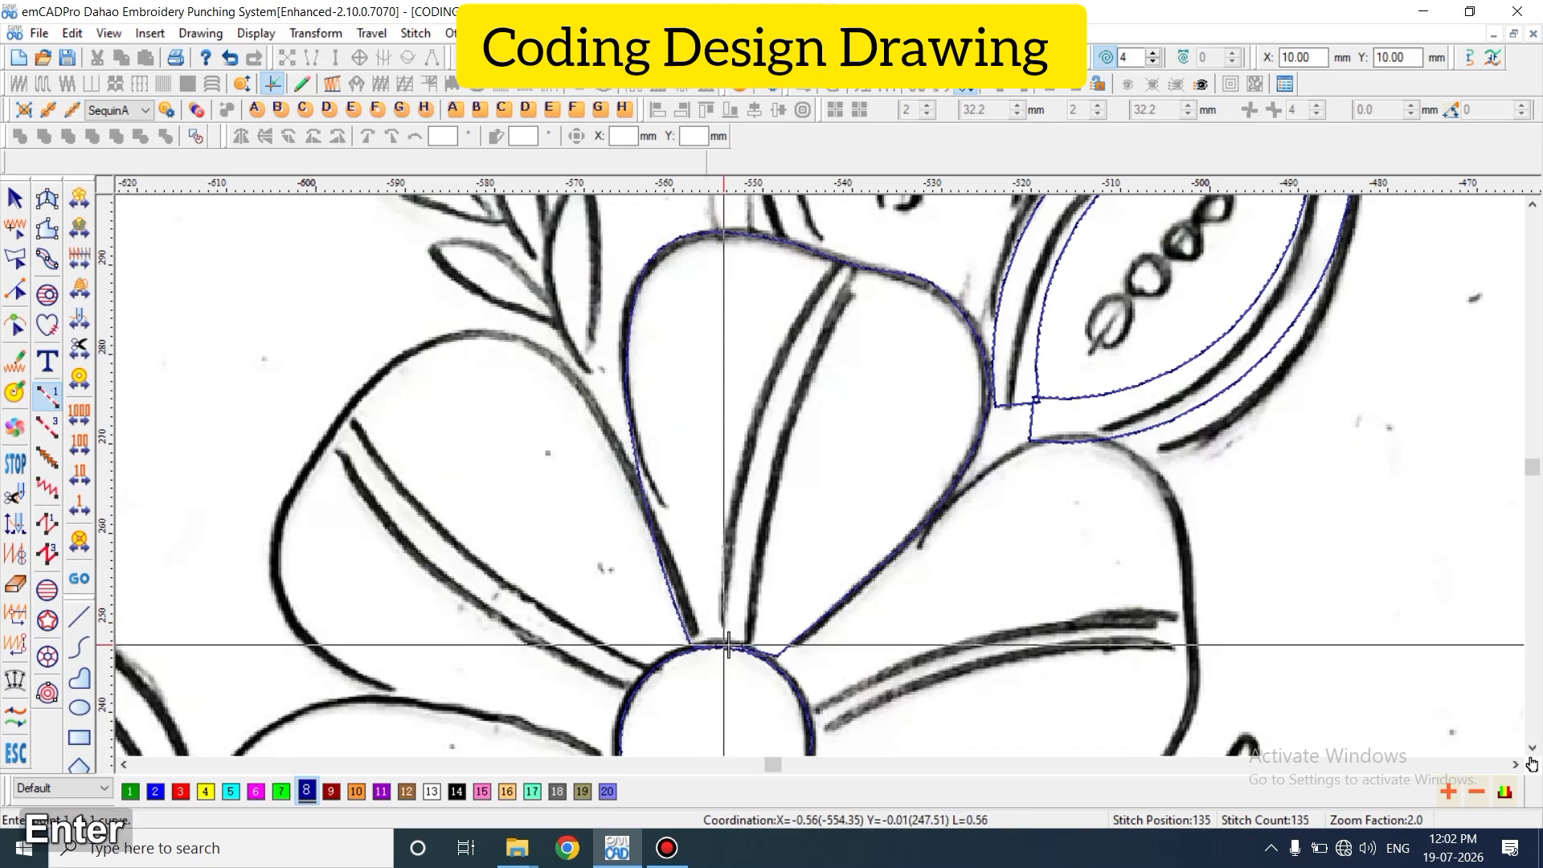
{"action": "key", "text": "Escape"}
- Hide the scanned sketch and inspect the join between the petal outline and the centre circle
{"action": "key", "text": "d"}
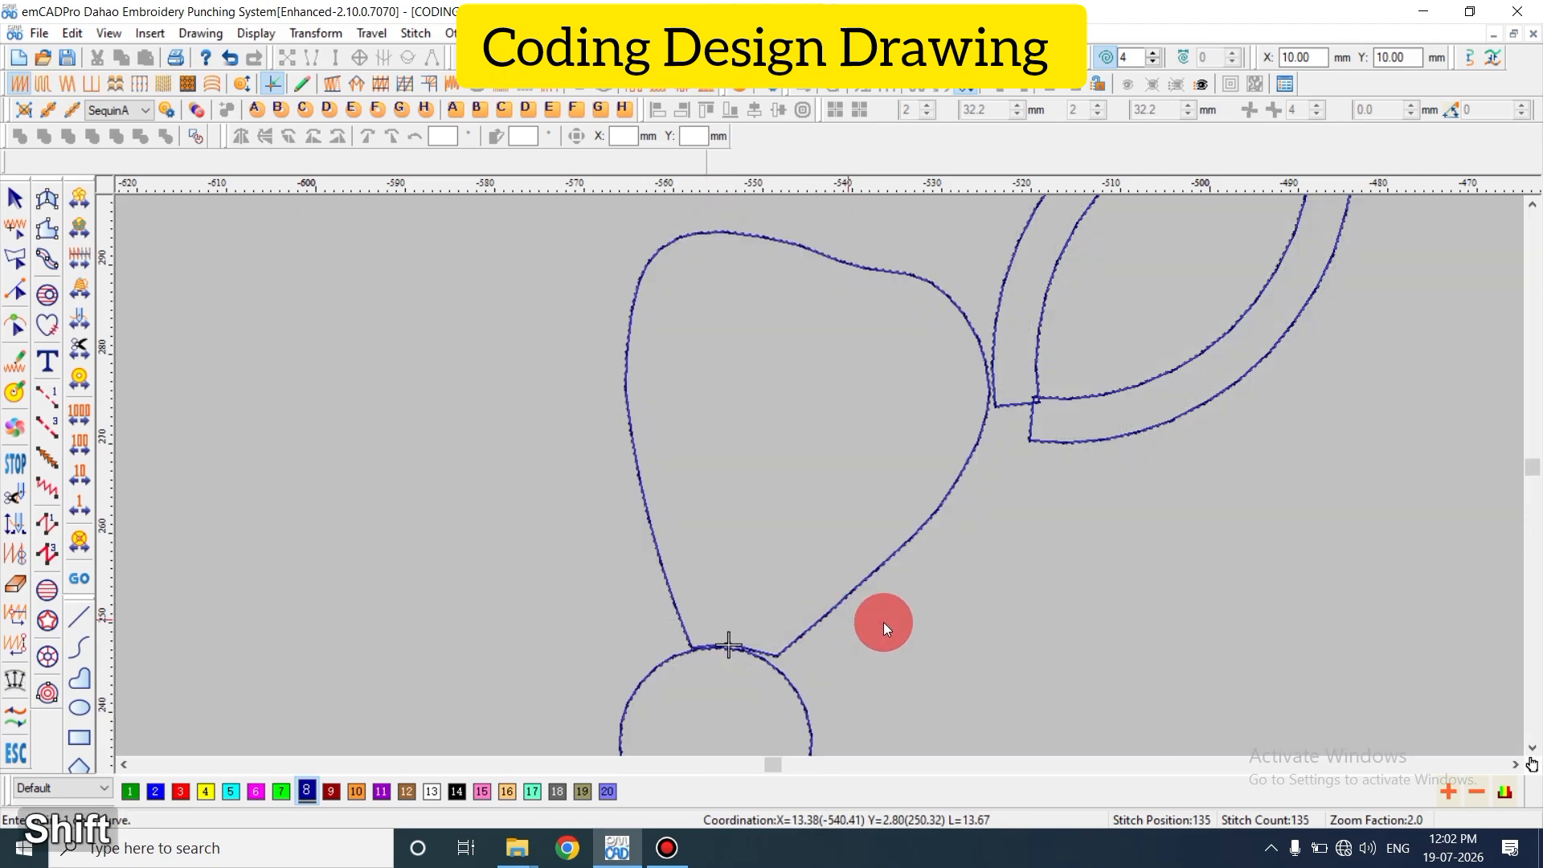
{"action": "key", "text": "shift+z"}
{"action": "key", "text": "z"}
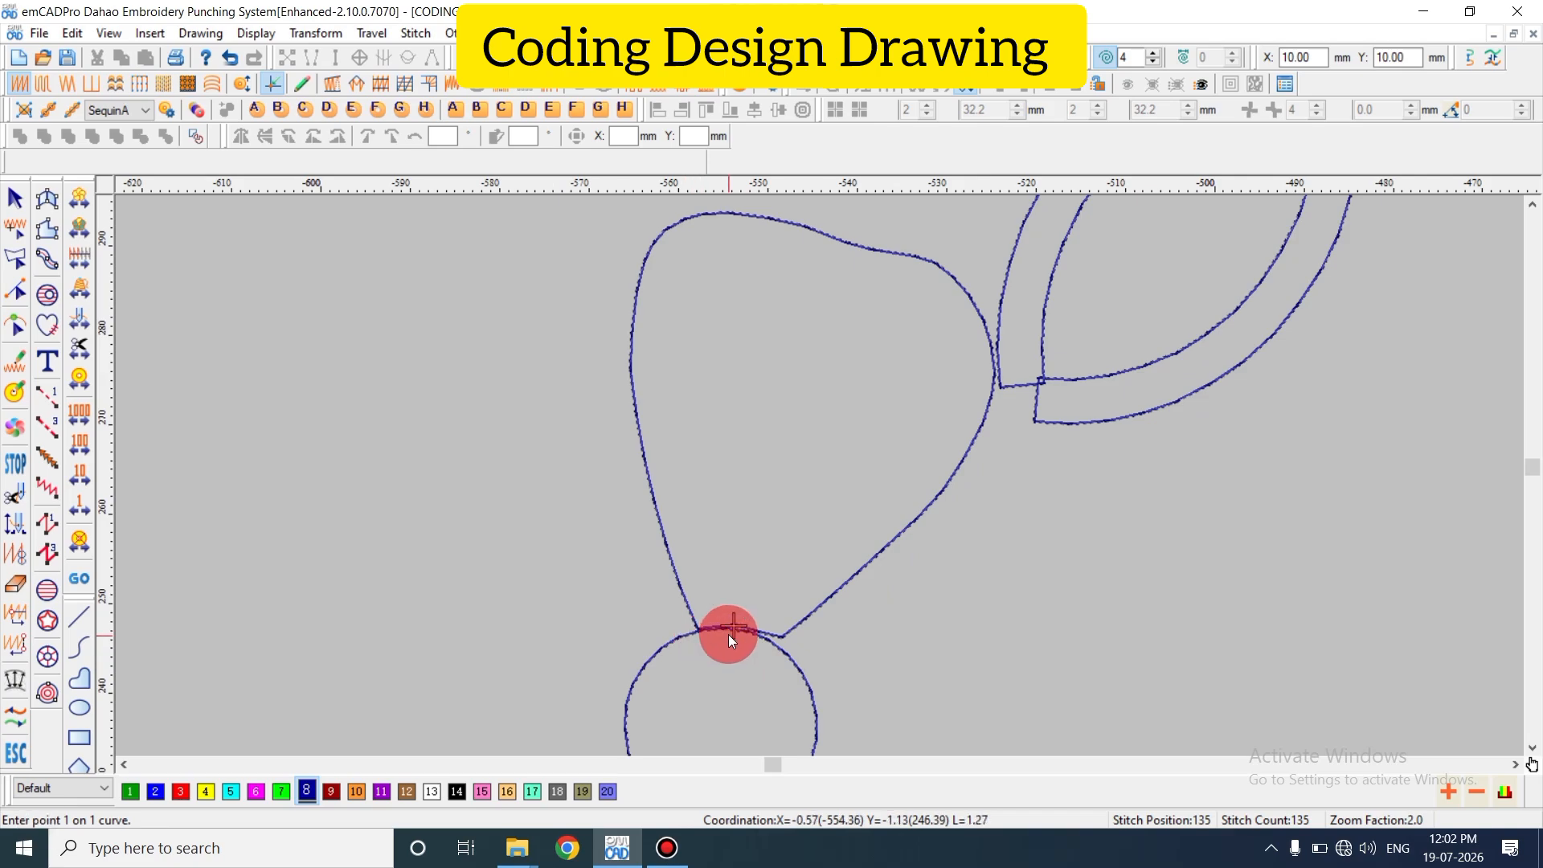
- Step through the stitches of the centre circle and the upper petal outline to check their sewing order
{"action": "key", "text": "Up"}
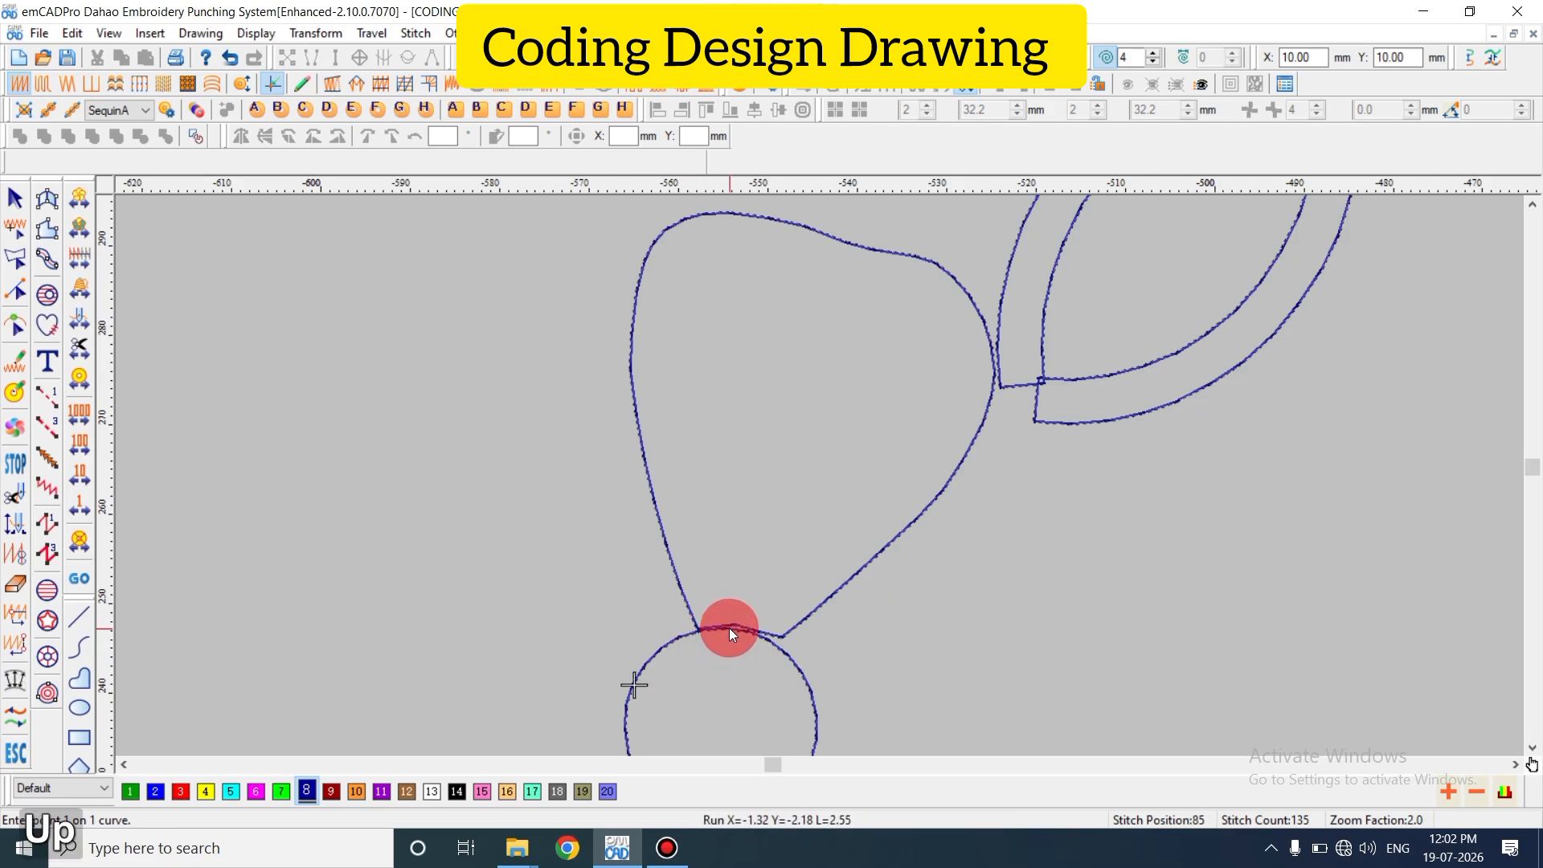
{"action": "key", "text": "Right"}
{"action": "key", "text": "Right"}
{"action": "key", "text": "Right"}
{"action": "key", "text": "Right"}
{"action": "key", "text": "Right"}
{"action": "key", "text": "Right"}
{"action": "key", "text": "Right"}
{"action": "key", "text": "Right"}
{"action": "key", "text": "Right"}
{"action": "key", "text": "Right"}
{"action": "key", "text": "Right"}
{"action": "key", "text": "Right"}
{"action": "key", "text": "Right"}
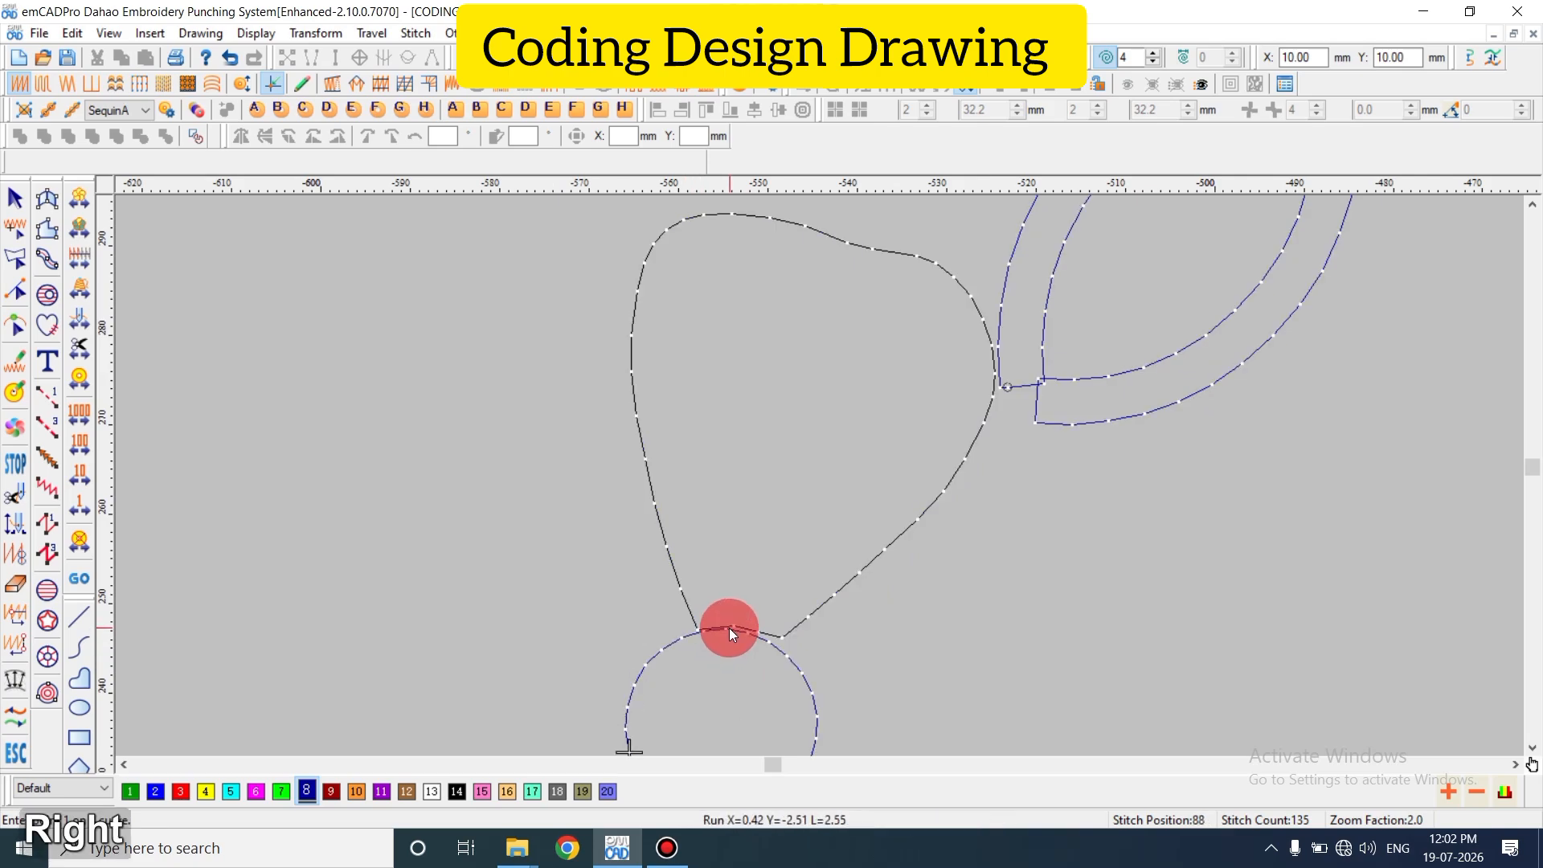
{"action": "key", "text": "Right"}
{"action": "key", "text": "Right"}
{"action": "key", "text": "Right"}
{"action": "key", "text": "Right"}
{"action": "key", "text": "Right"}
{"action": "key", "text": "Right"}
{"action": "key", "text": "Right"}
{"action": "key", "text": "Right"}
{"action": "key", "text": "Right"}
{"action": "key", "text": "Right"}
{"action": "key", "text": "Right"}
{"action": "key", "text": "Right"}
{"action": "key", "text": "Right"}
{"action": "key", "text": "Right"}
{"action": "key", "text": "Right"}
{"action": "key", "text": "Right"}
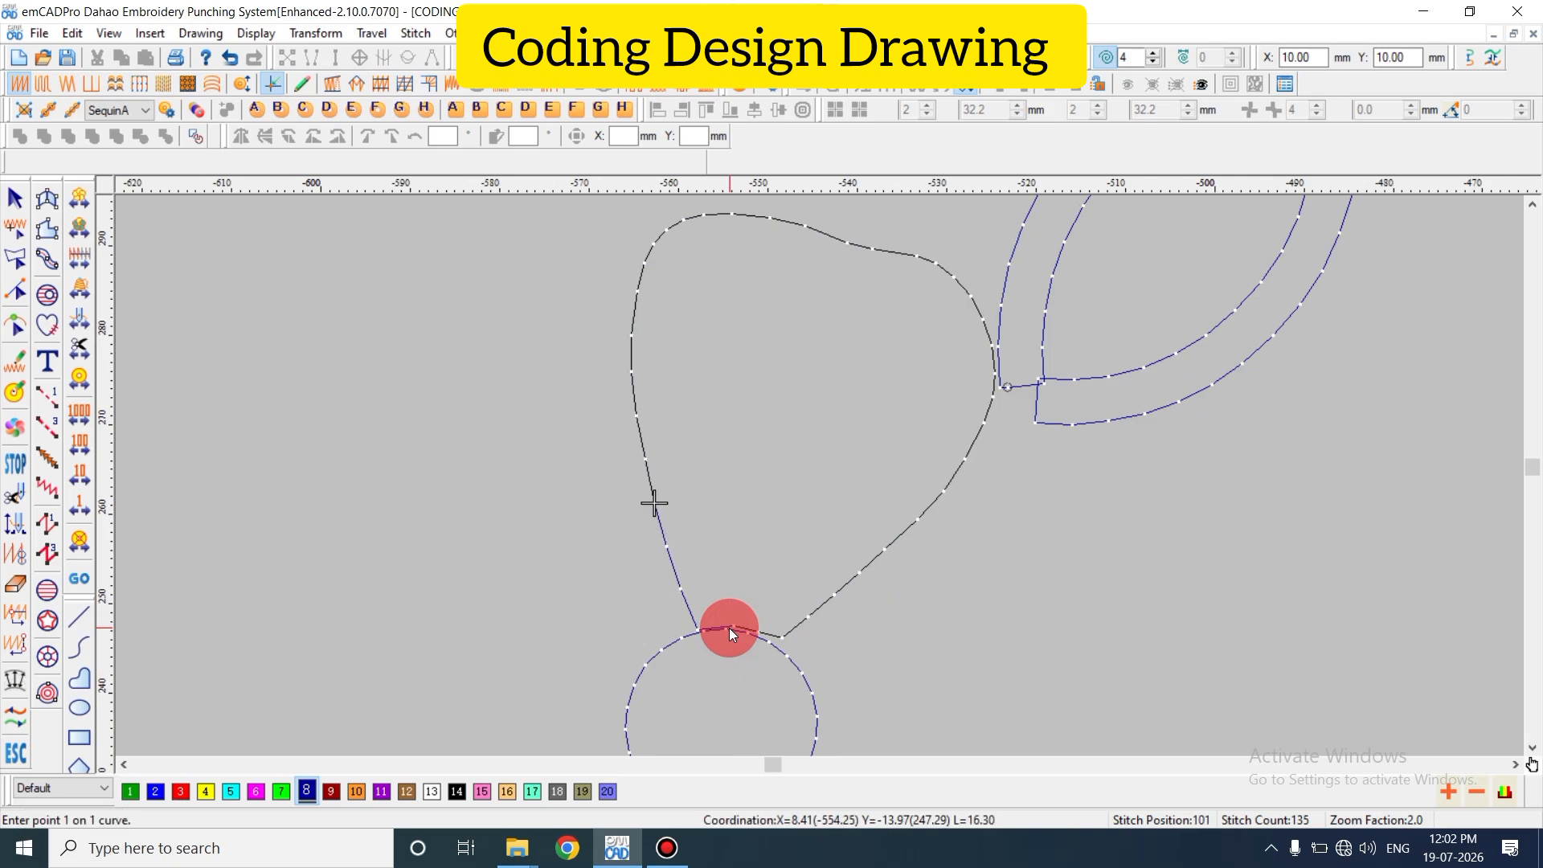
{"action": "key", "text": "Right"}
{"action": "key", "text": "Right"}
{"action": "key", "text": "Right"}
{"action": "key", "text": "Right"}
{"action": "key", "text": "Right"}
{"action": "key", "text": "Right"}
{"action": "key", "text": "Right"}
{"action": "key", "text": "Right"}
{"action": "key", "text": "Right"}
{"action": "key", "text": "Right"}
{"action": "key", "text": "Right"}
{"action": "key", "text": "Right"}
{"action": "key", "text": "Right"}
{"action": "key", "text": "Right"}
{"action": "key", "text": "Right"}
{"action": "key", "text": "Right"}
{"action": "key", "text": "Right"}
{"action": "key", "text": "Right"}
{"action": "key", "text": "Right"}
{"action": "key", "text": "Right"}
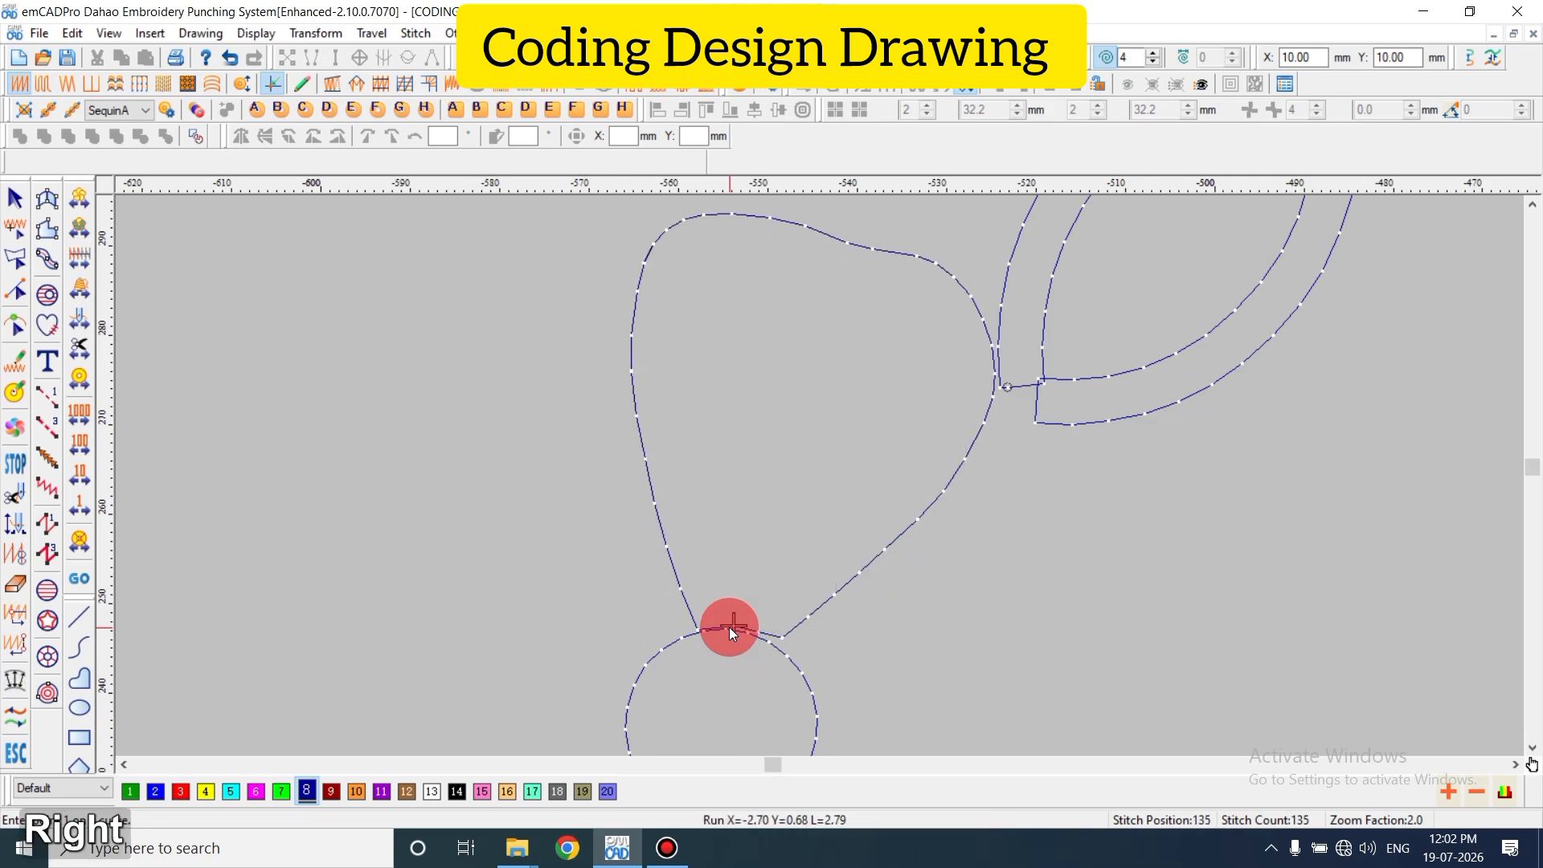
- Examine the petal's join with the centre circle and the adjoining double leaf outline
{"action": "key", "text": "z"}
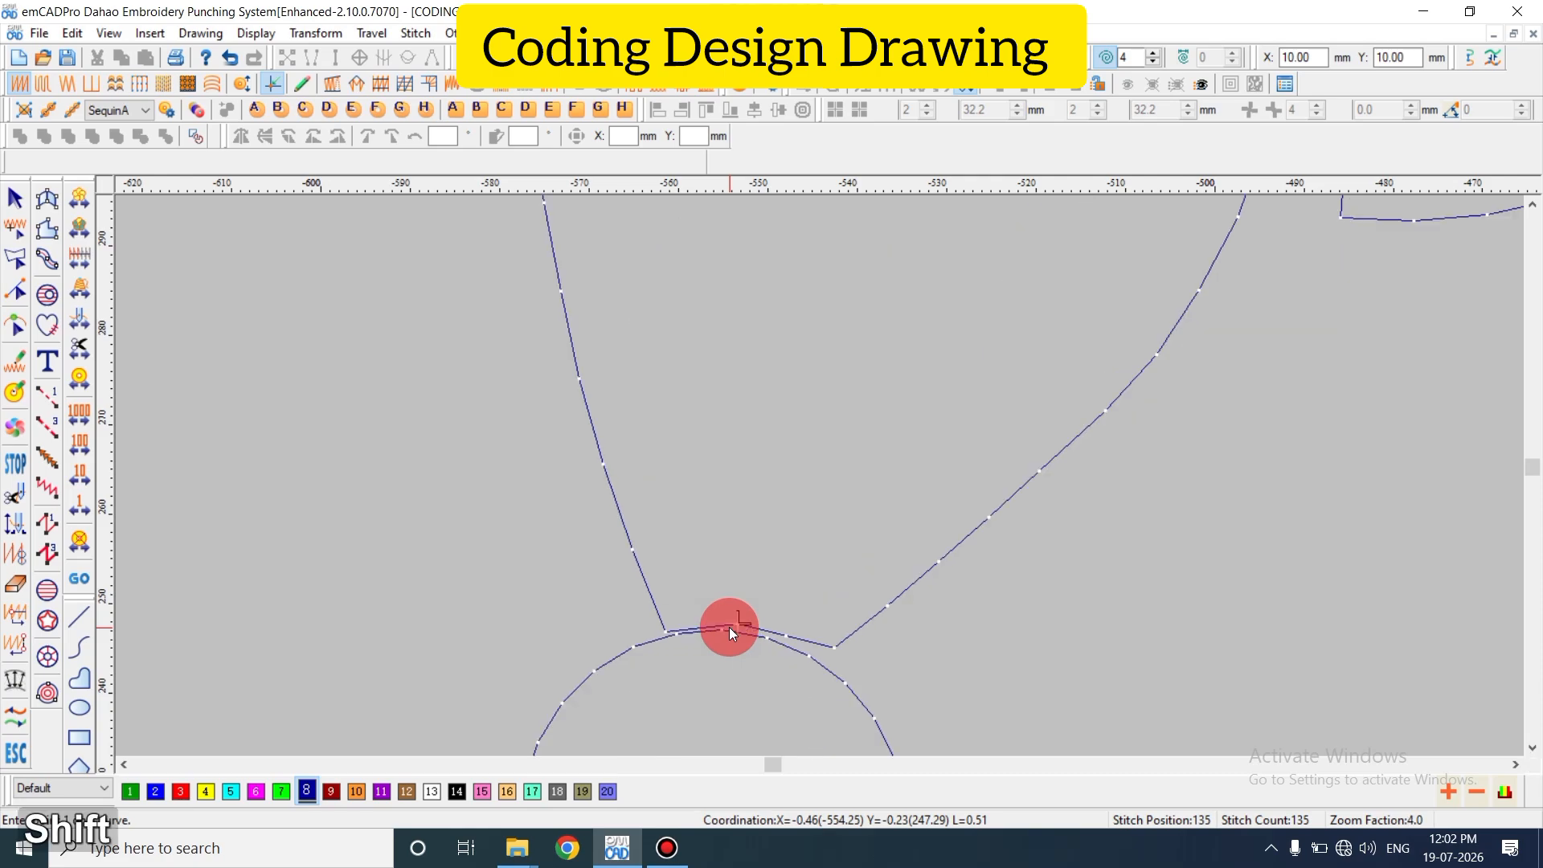
{"action": "key", "text": "shift+z"}
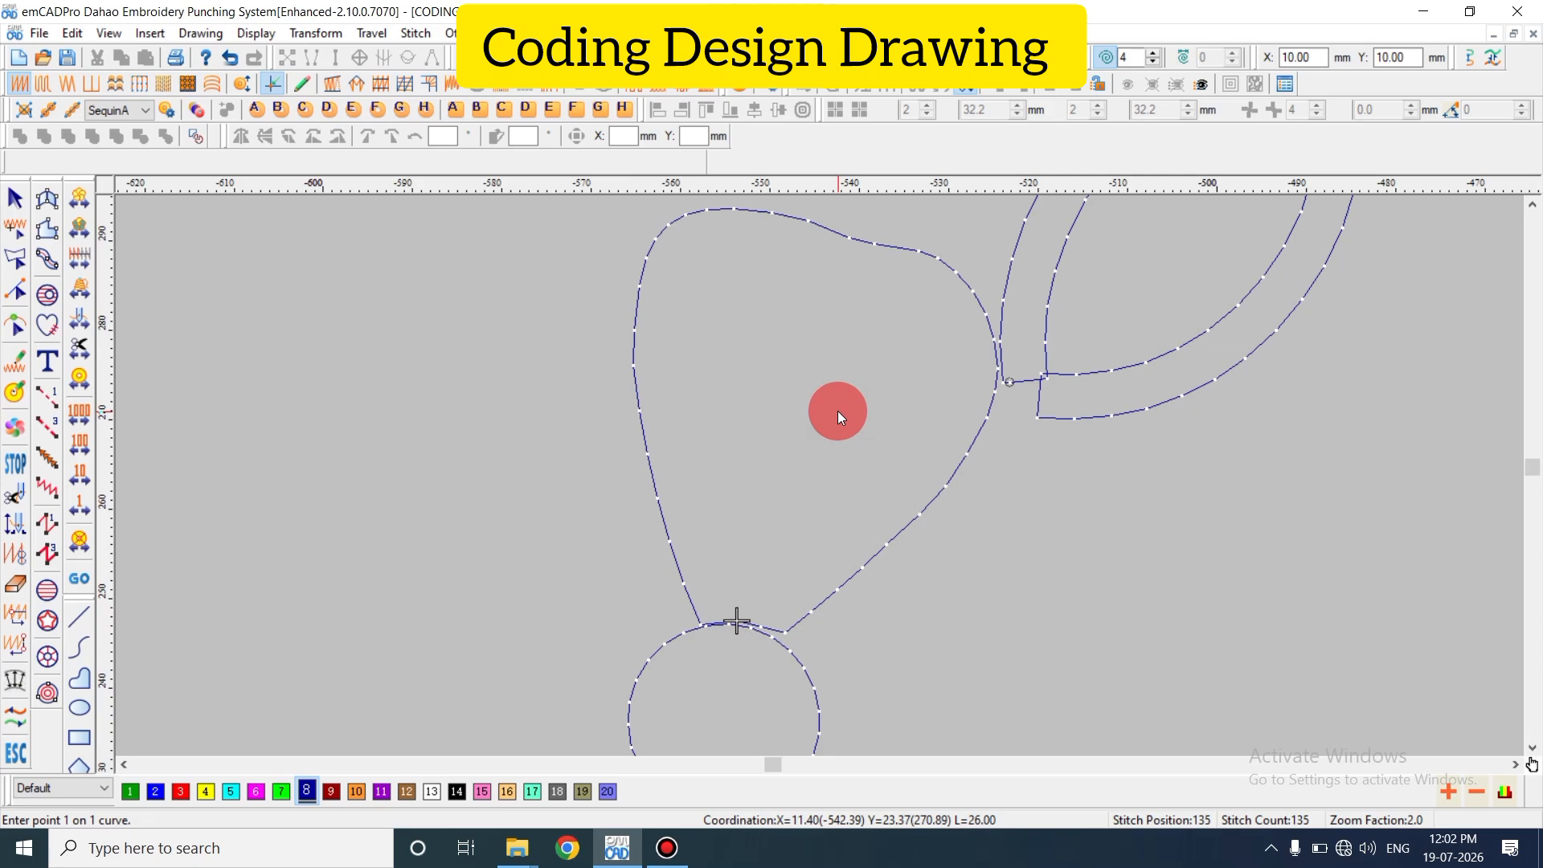
{"action": "scroll", "coordinate": [837, 411], "scroll_direction": "up", "scroll_amount": 2}
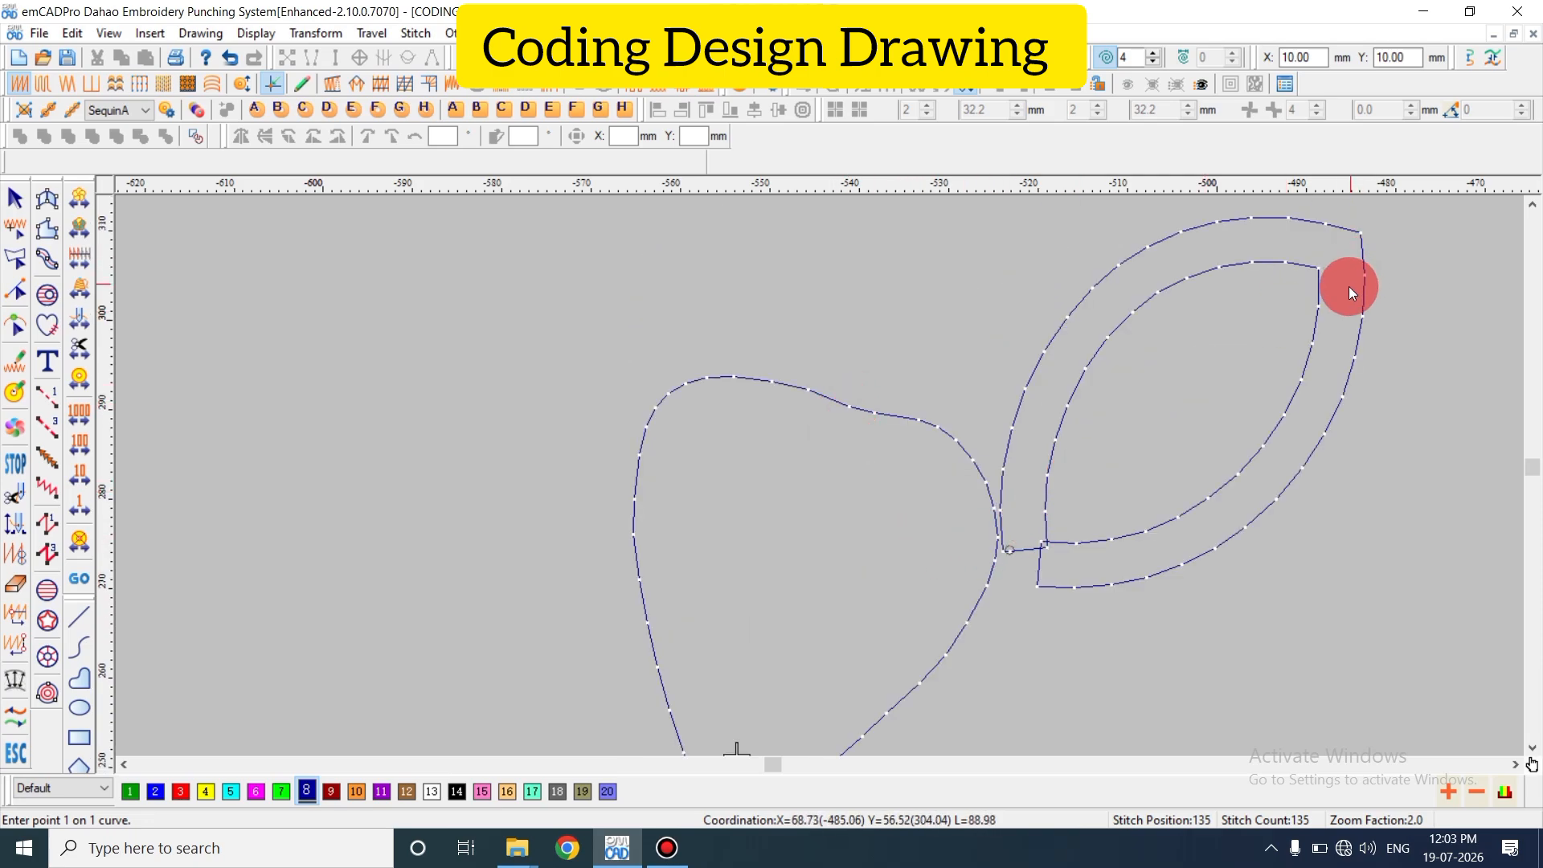
{"action": "scroll", "coordinate": [938, 433], "scroll_direction": "down", "scroll_amount": 2}
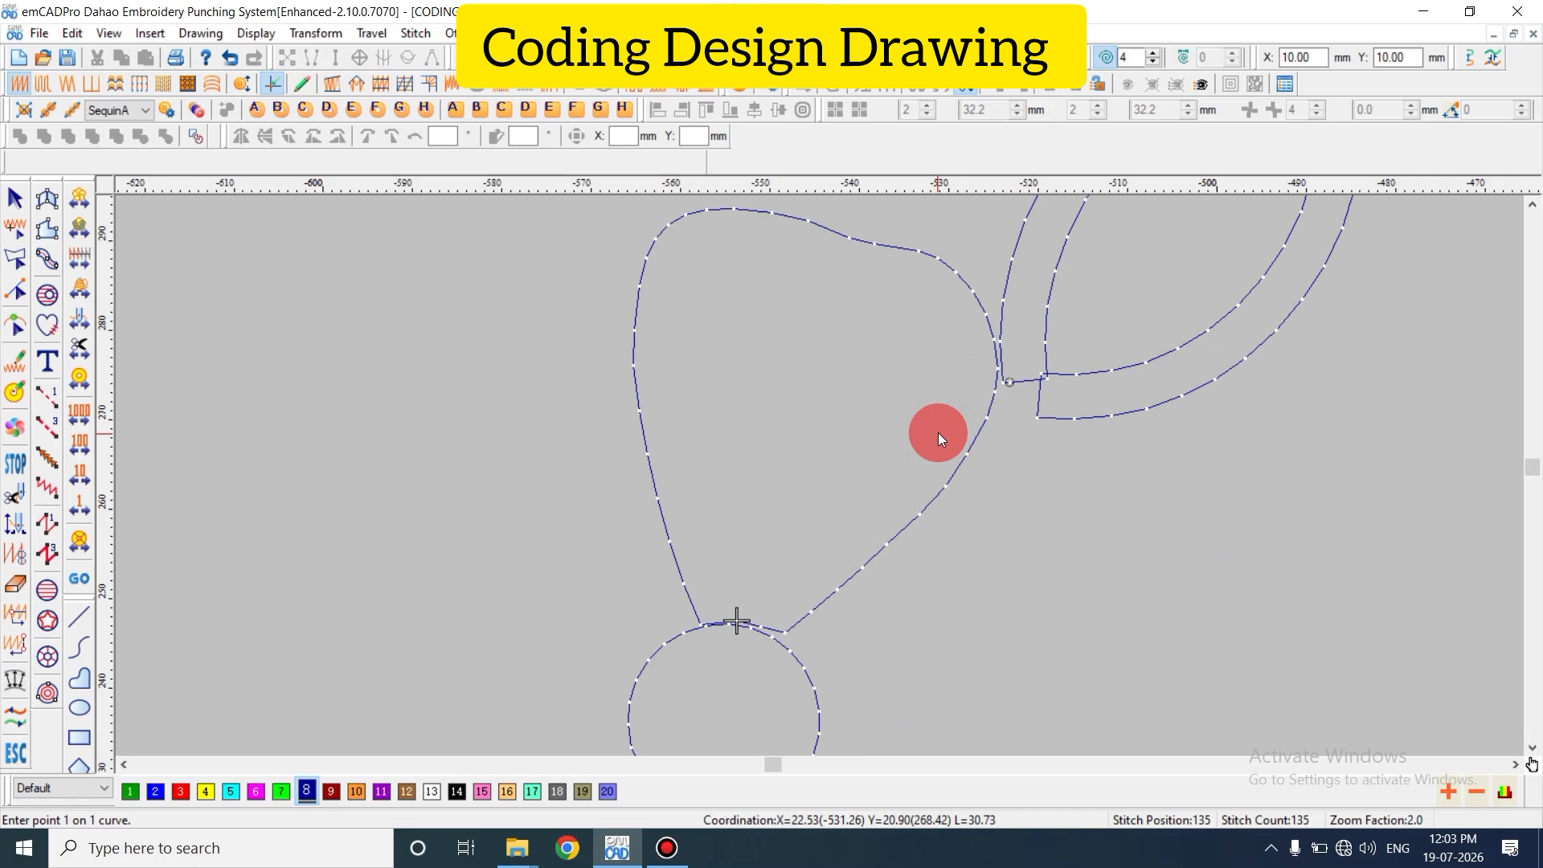
{"action": "key", "text": "shift+z"}
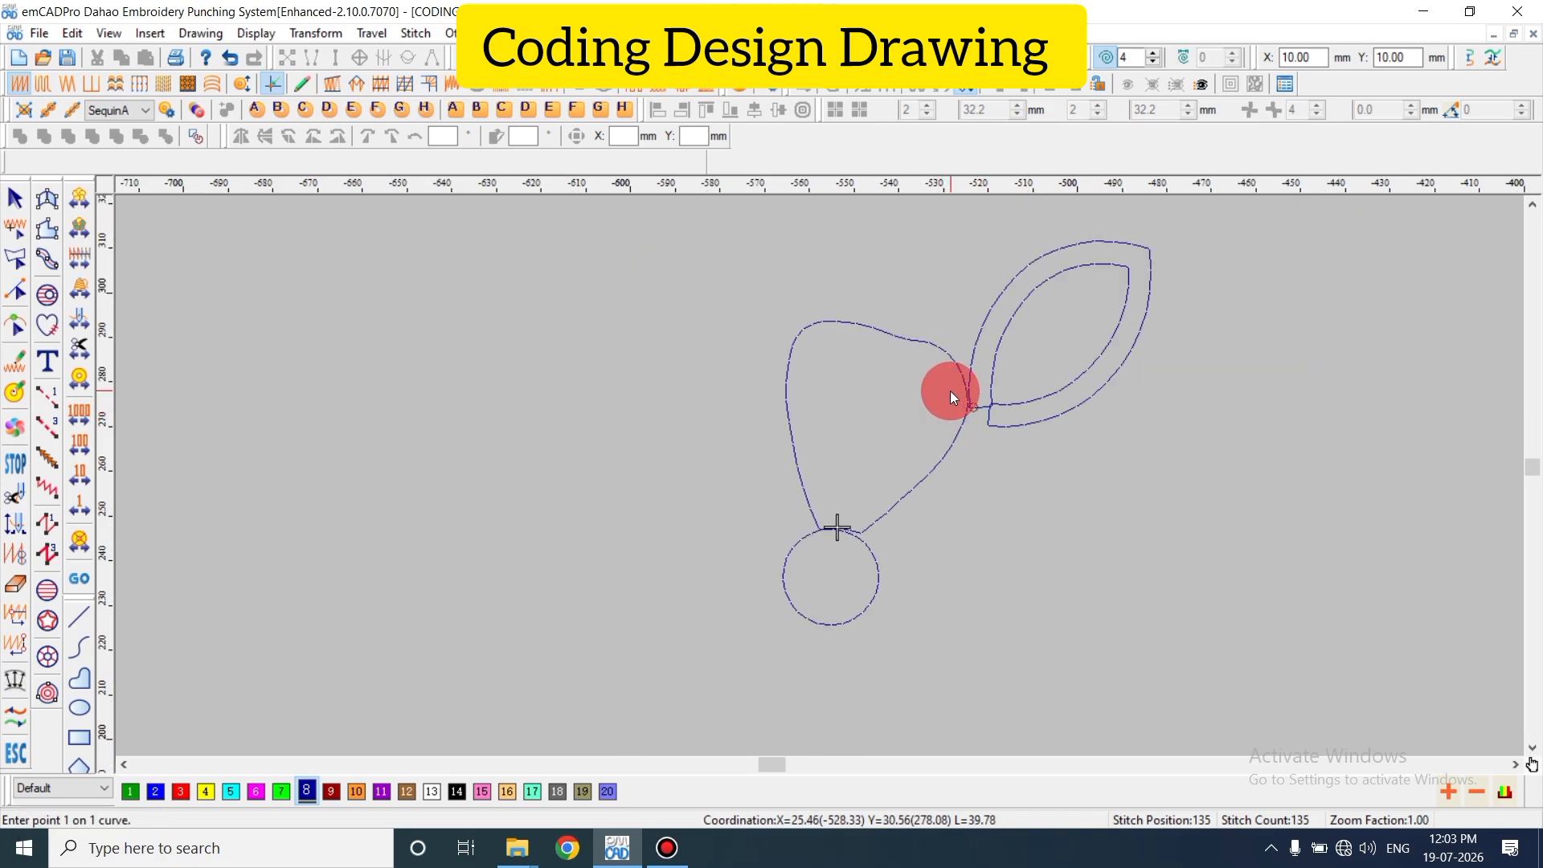
{"action": "scroll", "coordinate": [955, 402], "scroll_direction": "up", "scroll_amount": 2}
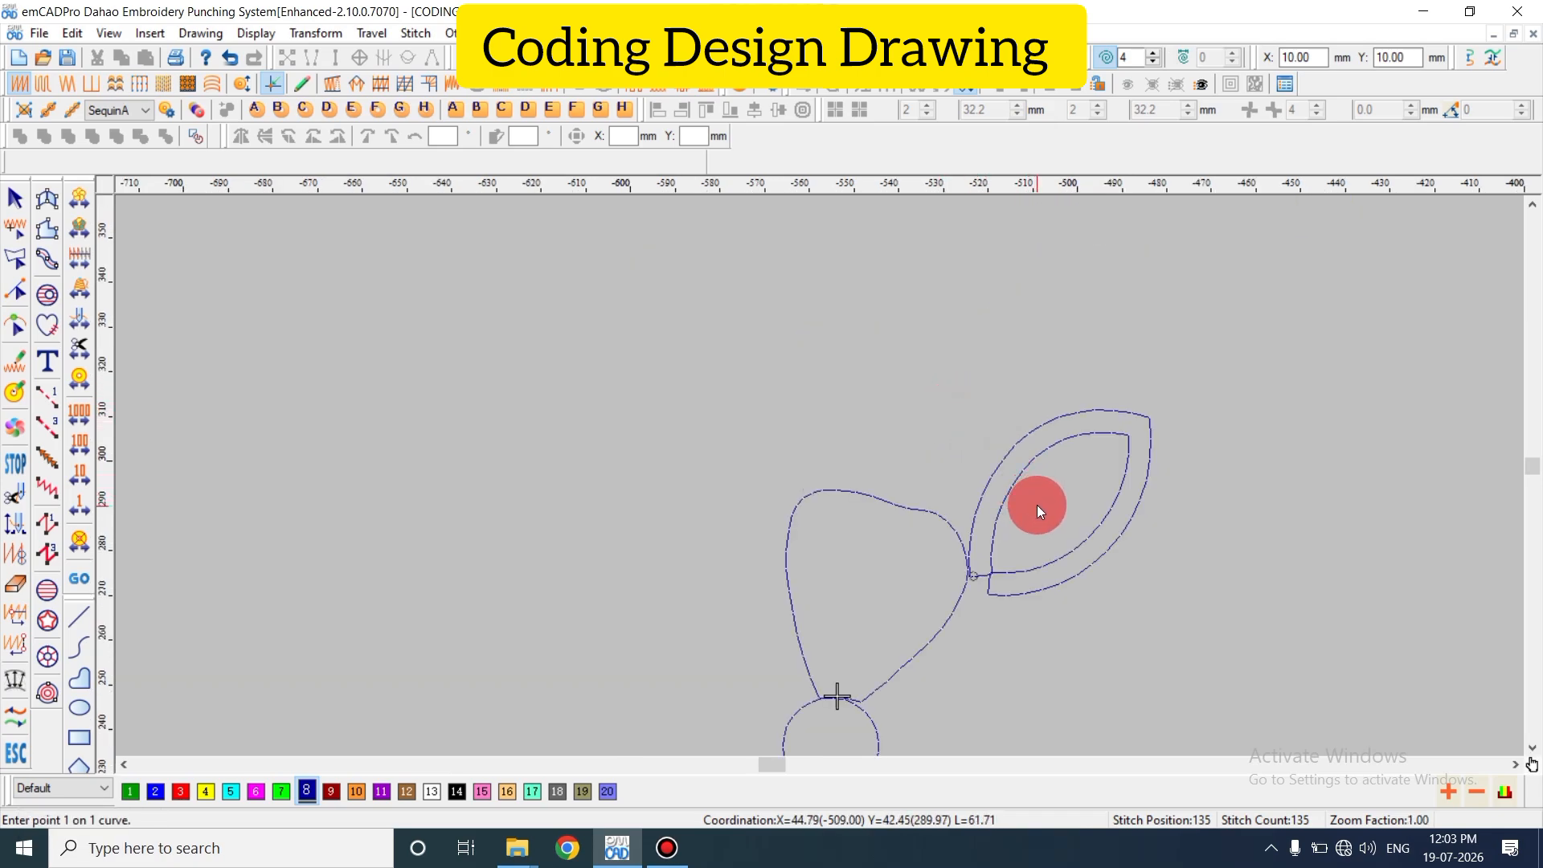
{"action": "scroll", "coordinate": [1037, 505], "scroll_direction": "down", "scroll_amount": 2}
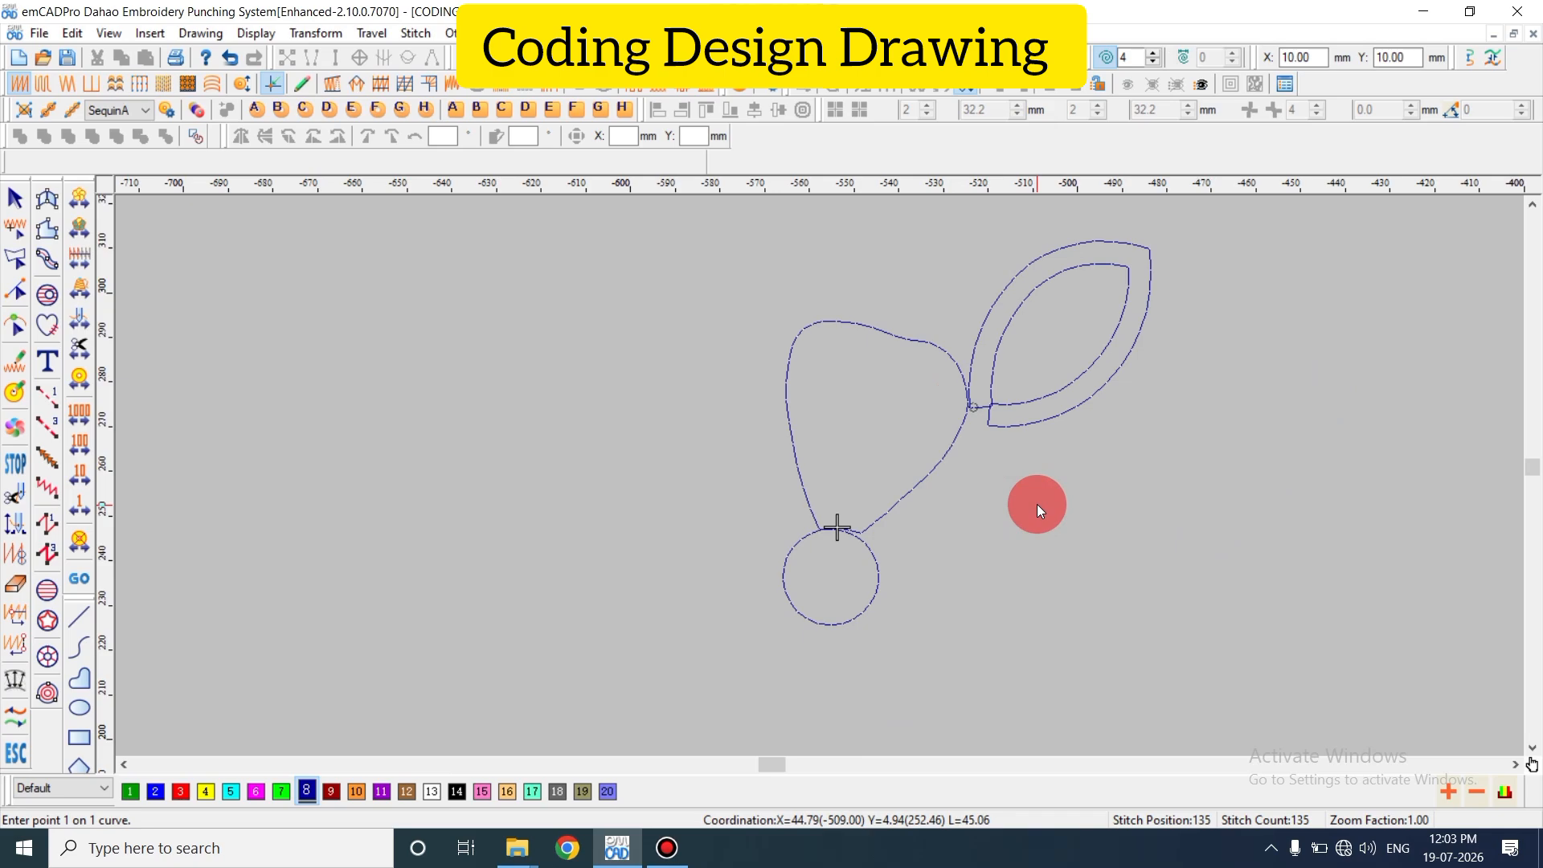
- Show the scanned sketch again and draw the curved stem of the leafy sprig above the third flower with Input Parallel, leaving the stem selected
{"action": "key", "text": "d"}
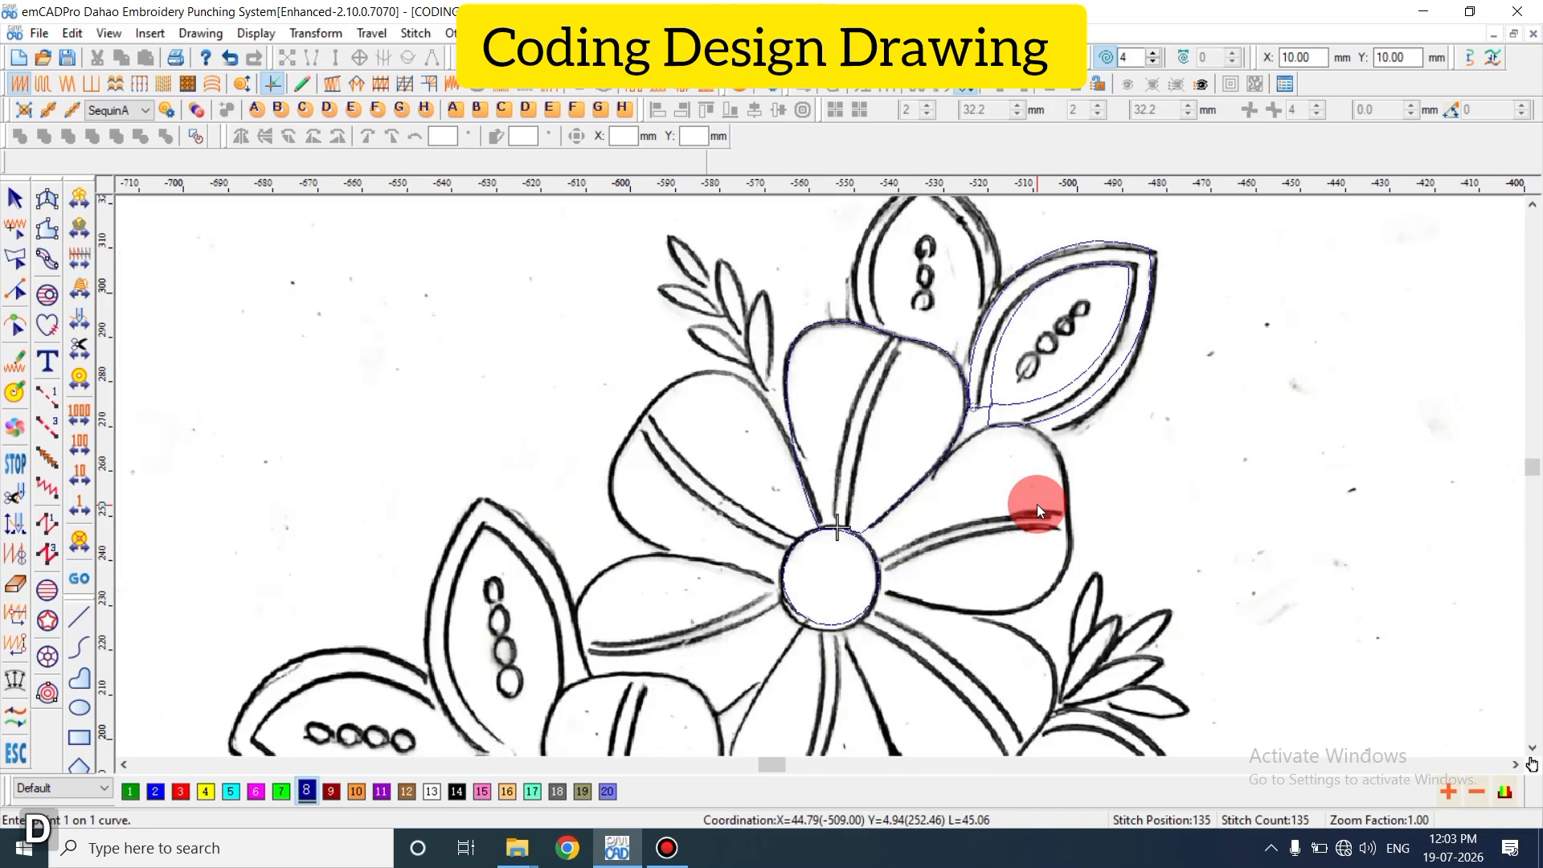
{"action": "key", "text": "shift+z"}
{"action": "scroll", "coordinate": [1008, 510], "scroll_direction": "down", "scroll_amount": 3}
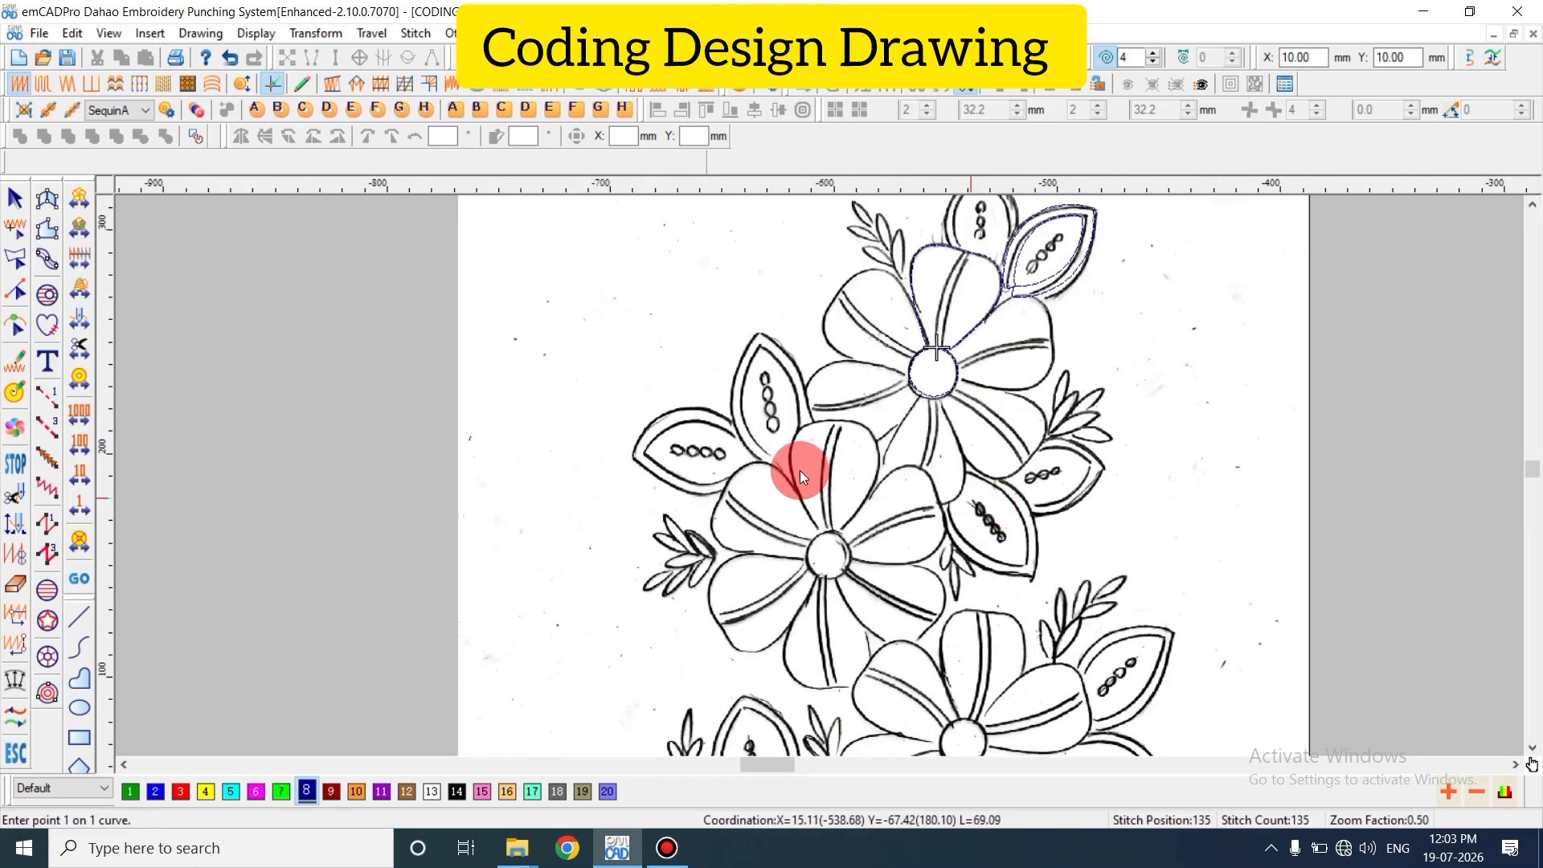
{"action": "key", "text": "shift+z"}
{"action": "scroll", "coordinate": [812, 478], "scroll_direction": "up", "scroll_amount": 2}
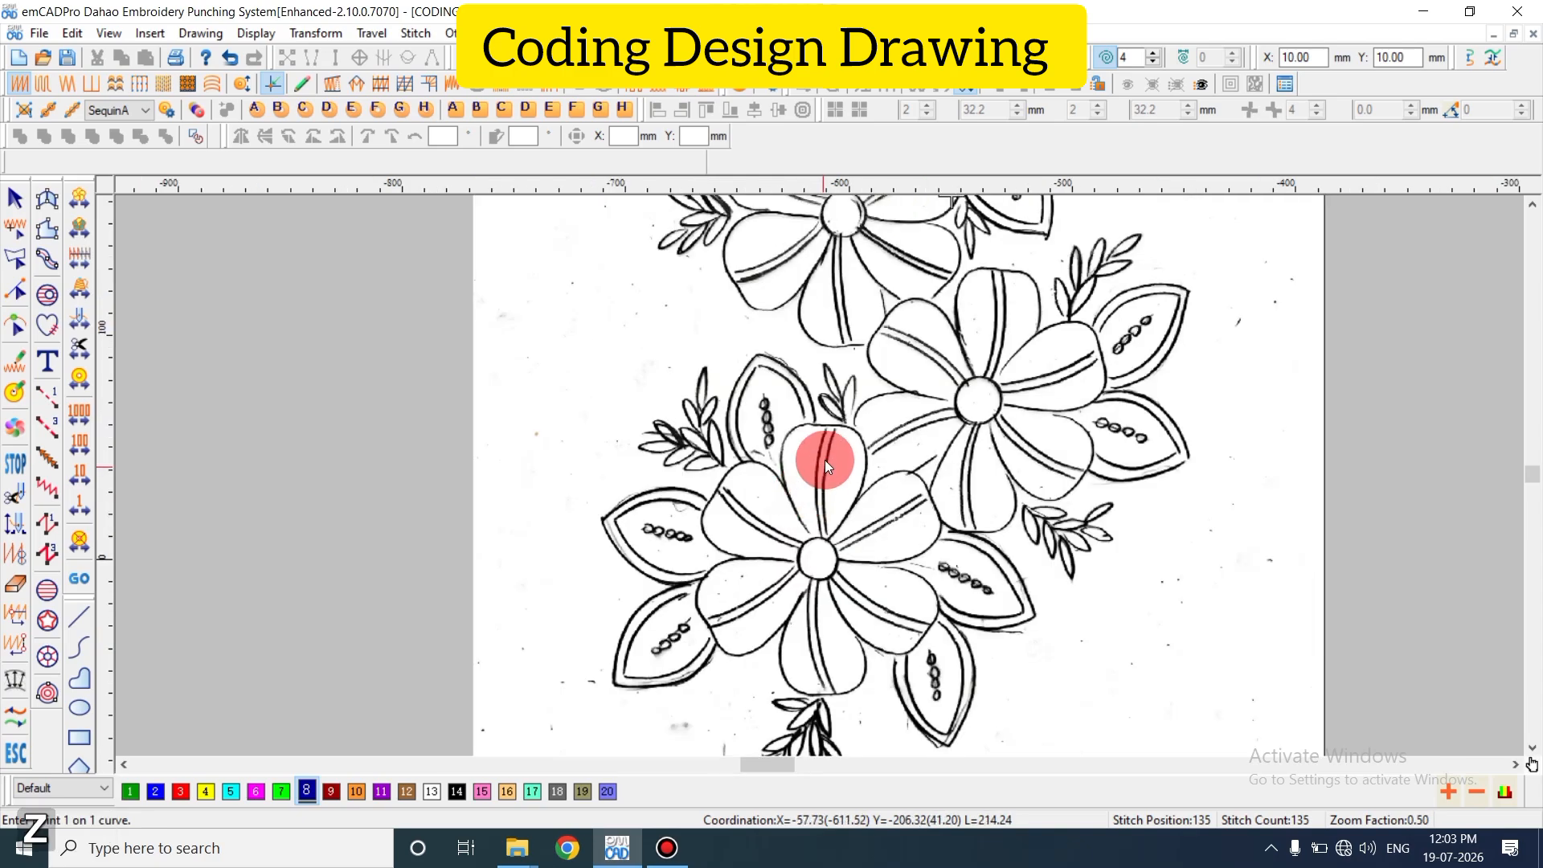
{"action": "key", "text": "shift+z"}
{"action": "scroll", "coordinate": [991, 370], "scroll_direction": "up", "scroll_amount": 2}
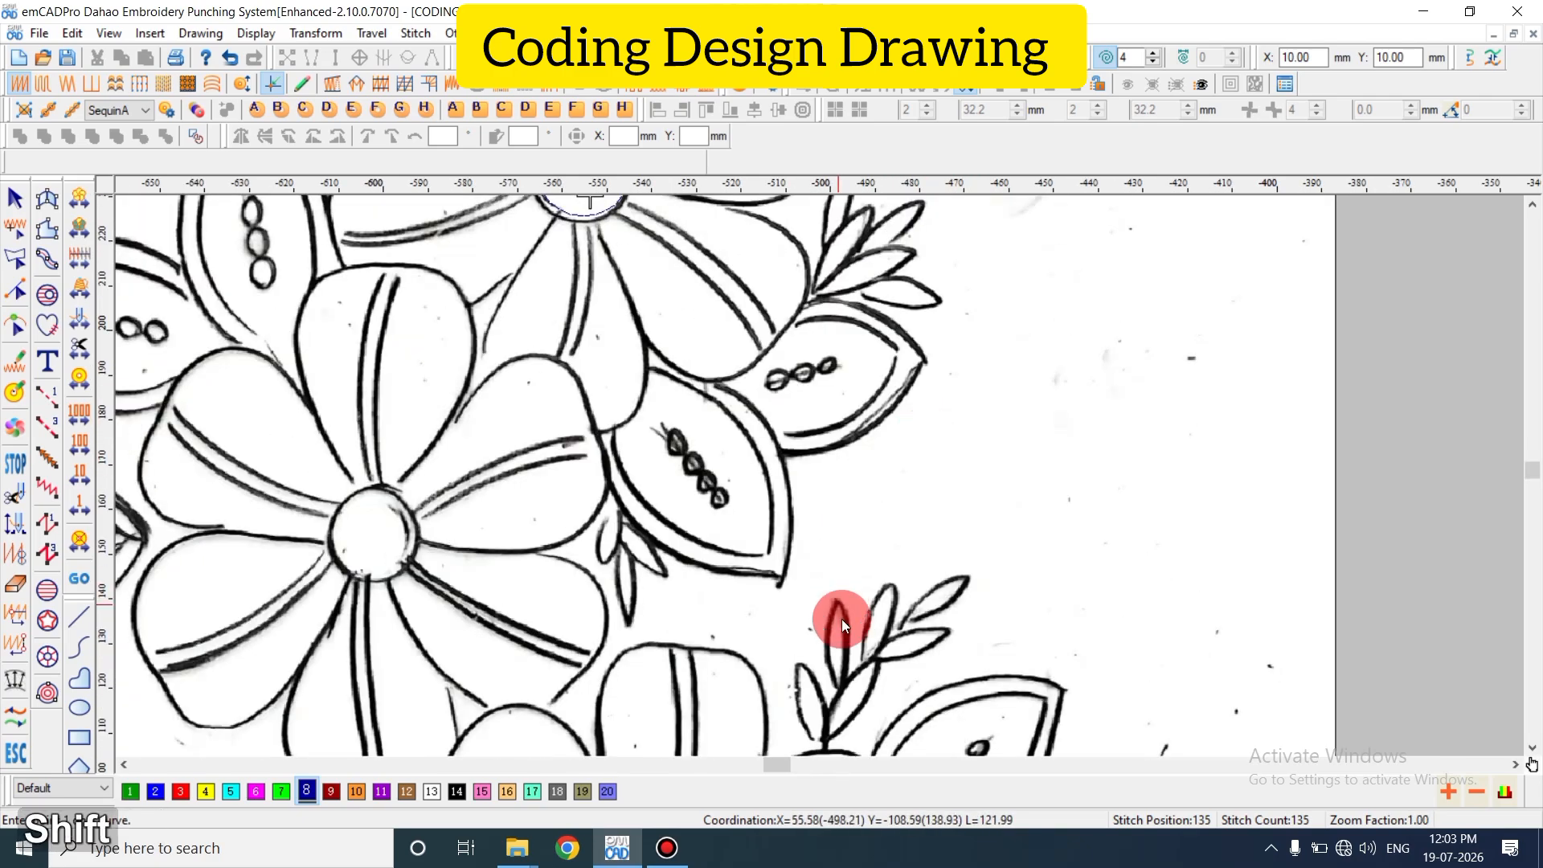
{"action": "key", "text": "z"}
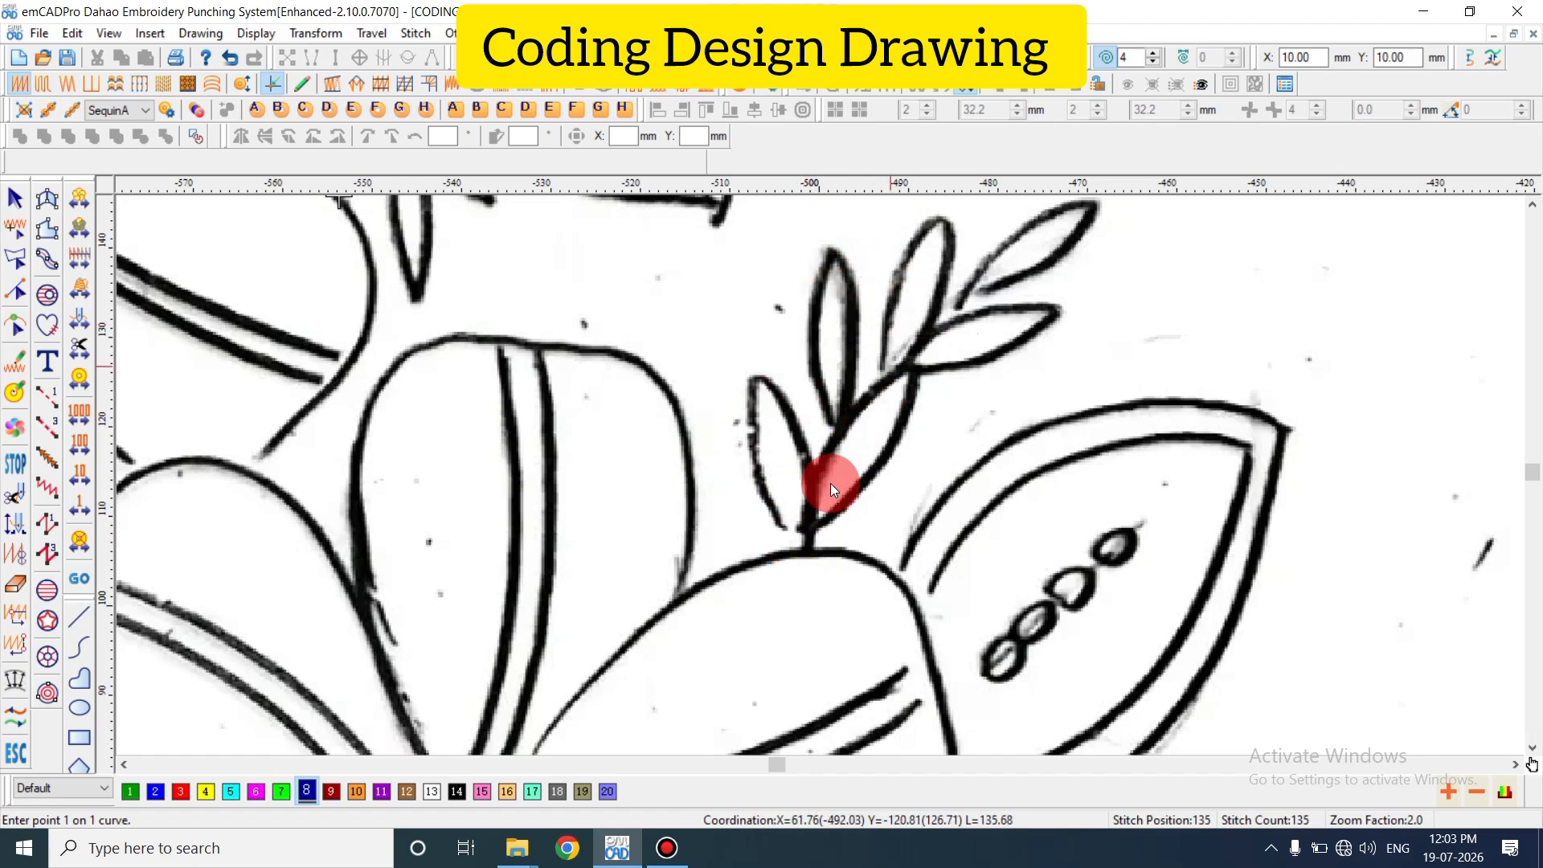
{"action": "key", "text": "shift+z"}
{"action": "key", "text": "shift+z"}
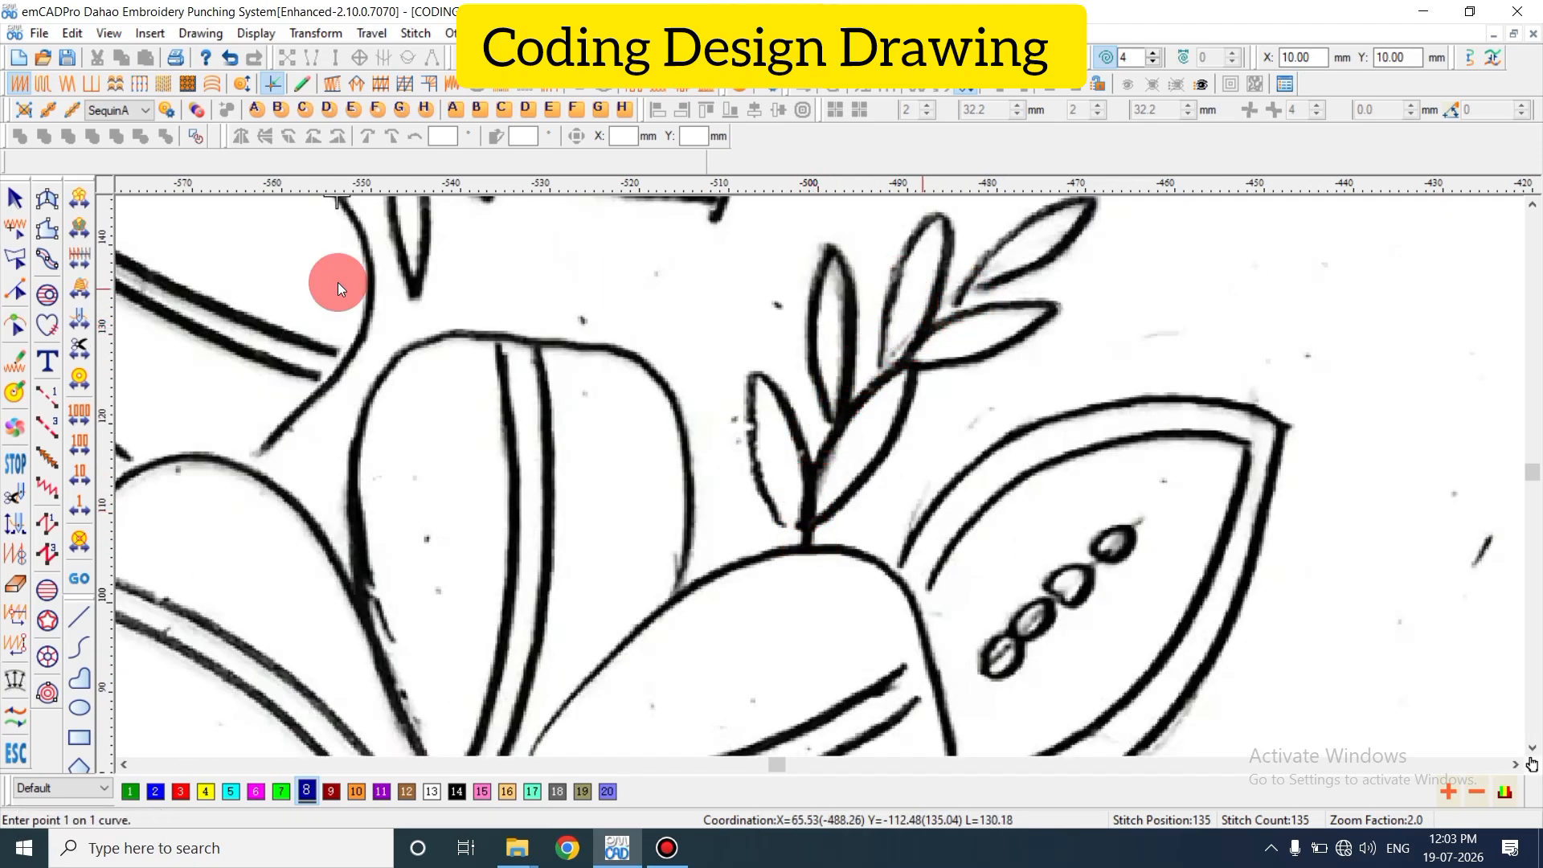
{"action": "left_click", "coordinate": [50, 258]}
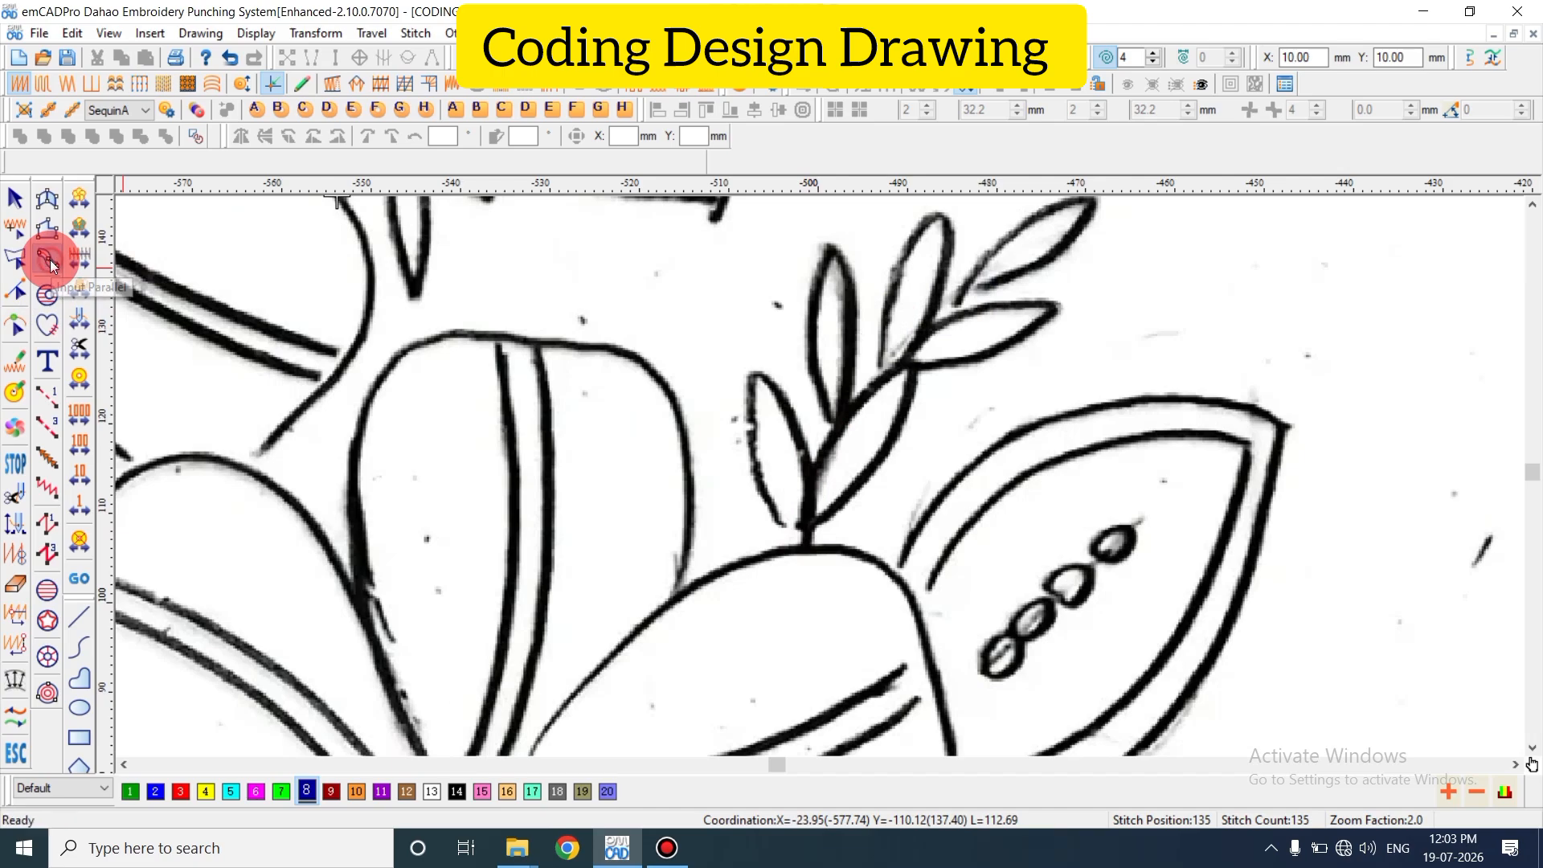
{"action": "left_click", "coordinate": [808, 547]}
{"action": "left_click", "coordinate": [836, 431]}
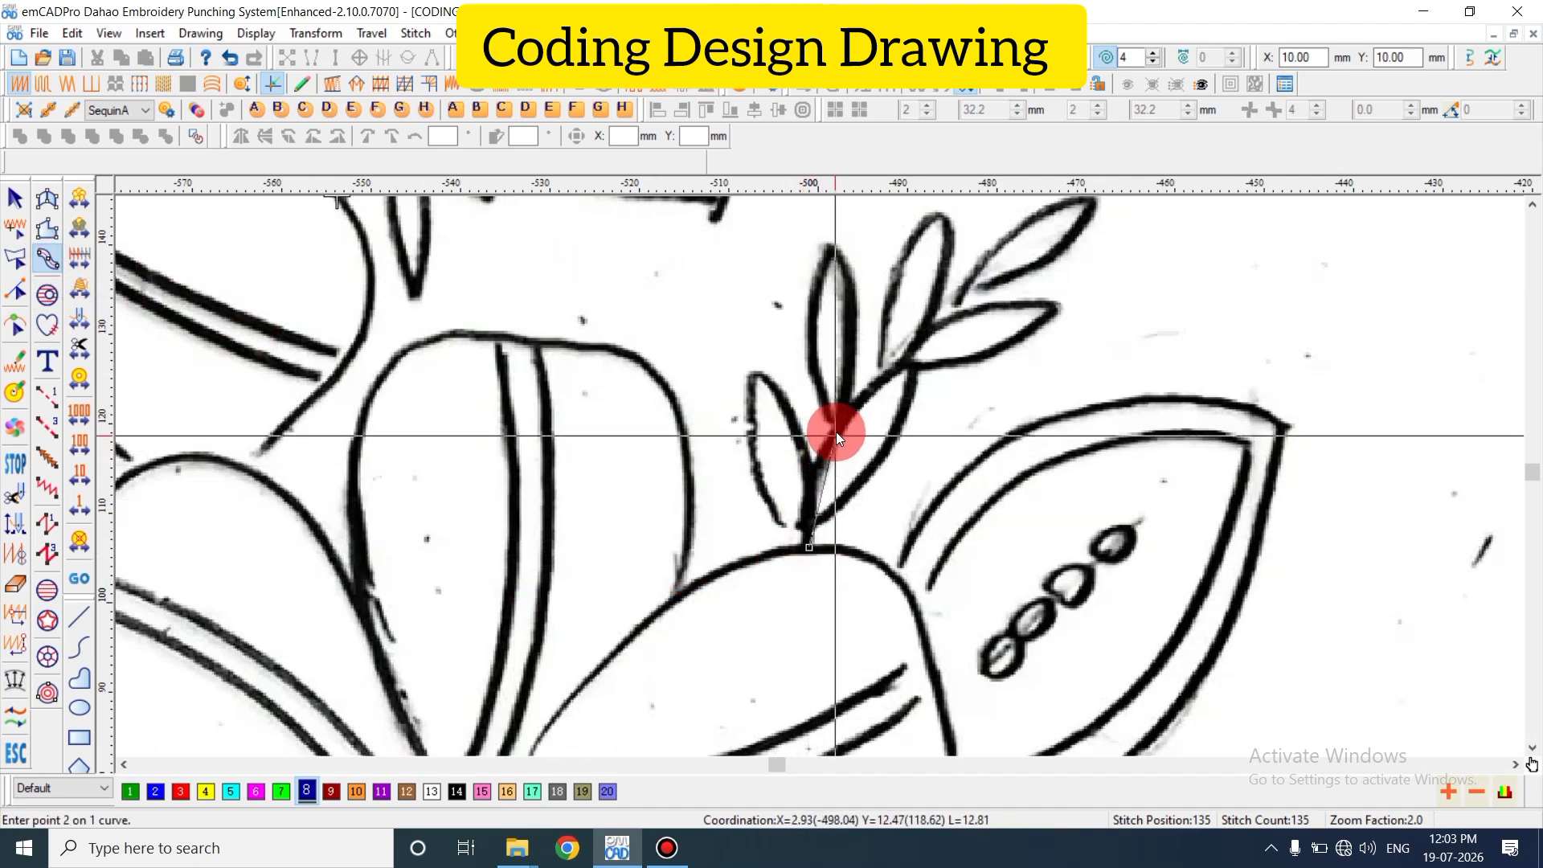
{"action": "left_click", "coordinate": [966, 284]}
{"action": "key", "text": "Return"}
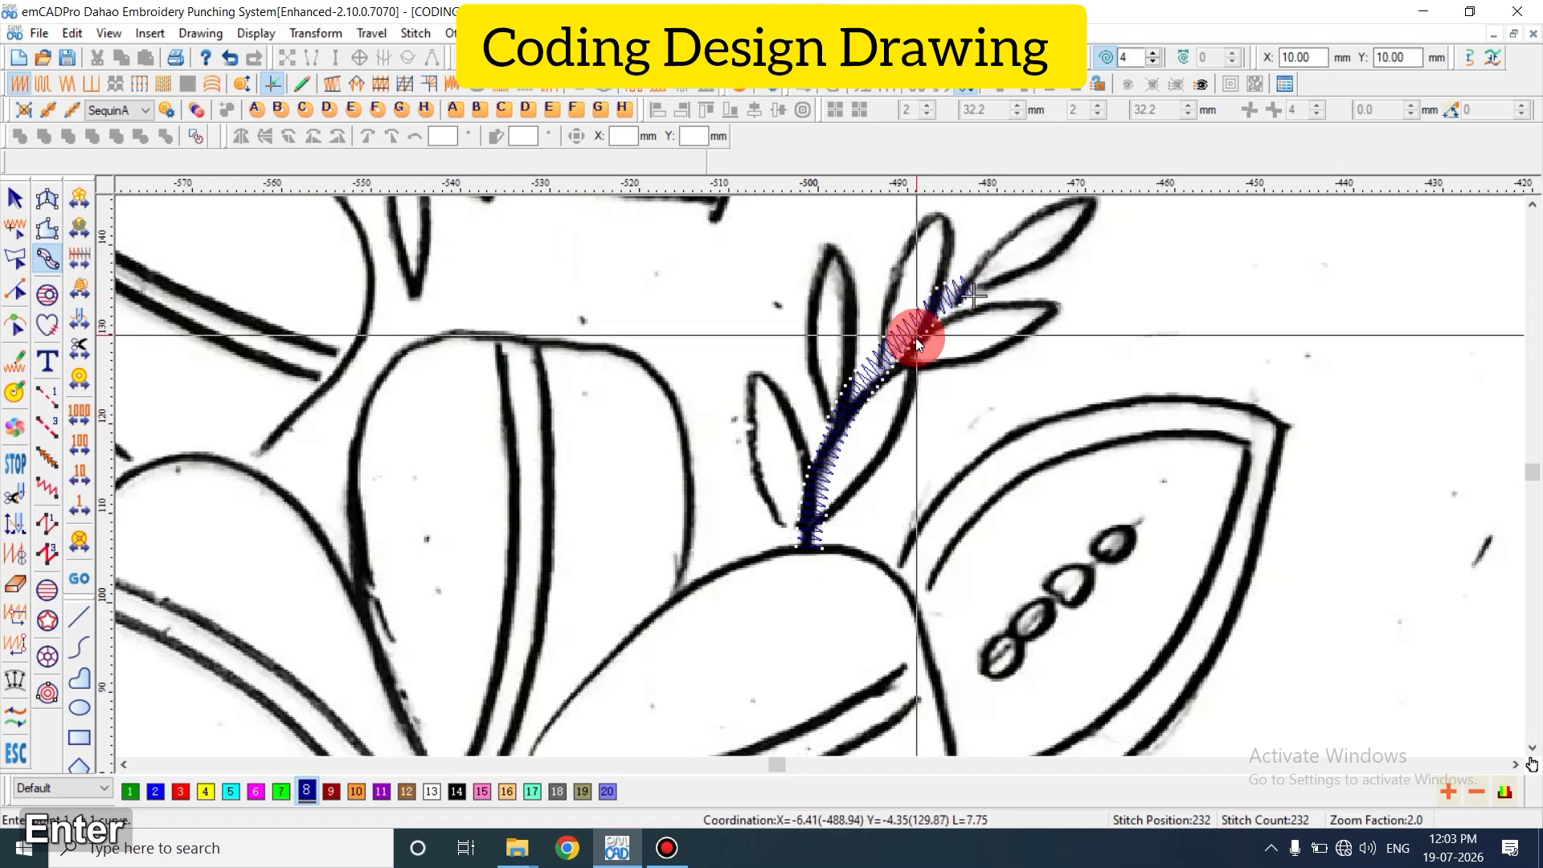
{"action": "key", "text": "Escape"}
{"action": "key", "text": "shift+p"}
{"action": "key", "text": "z"}
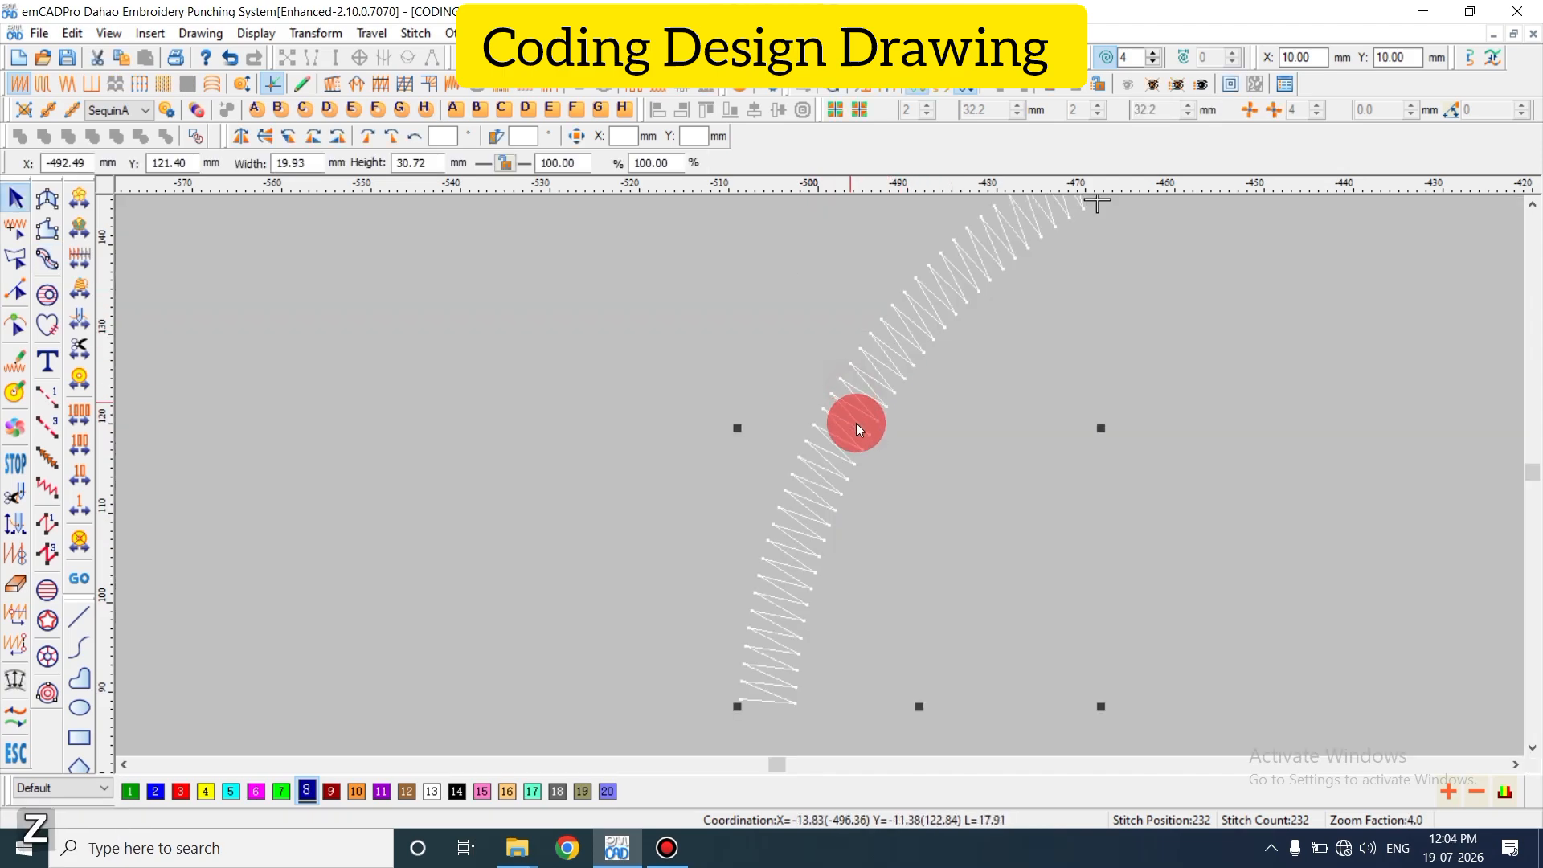
{"action": "double_click", "coordinate": [856, 426]}
{"action": "double_click", "coordinate": [653, 256]}
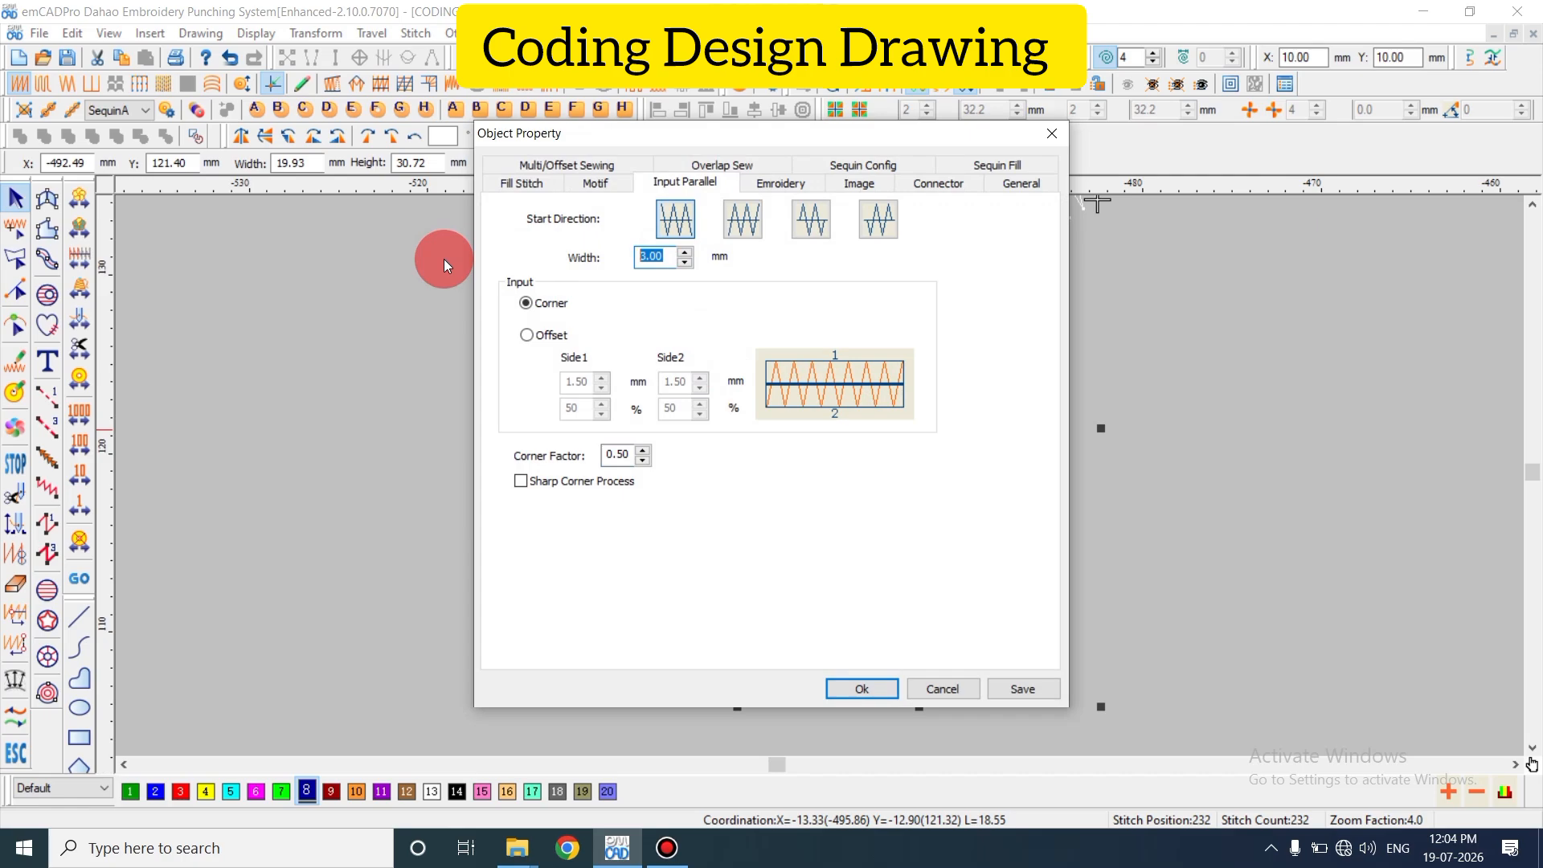
{"action": "key", "text": "Escape"}
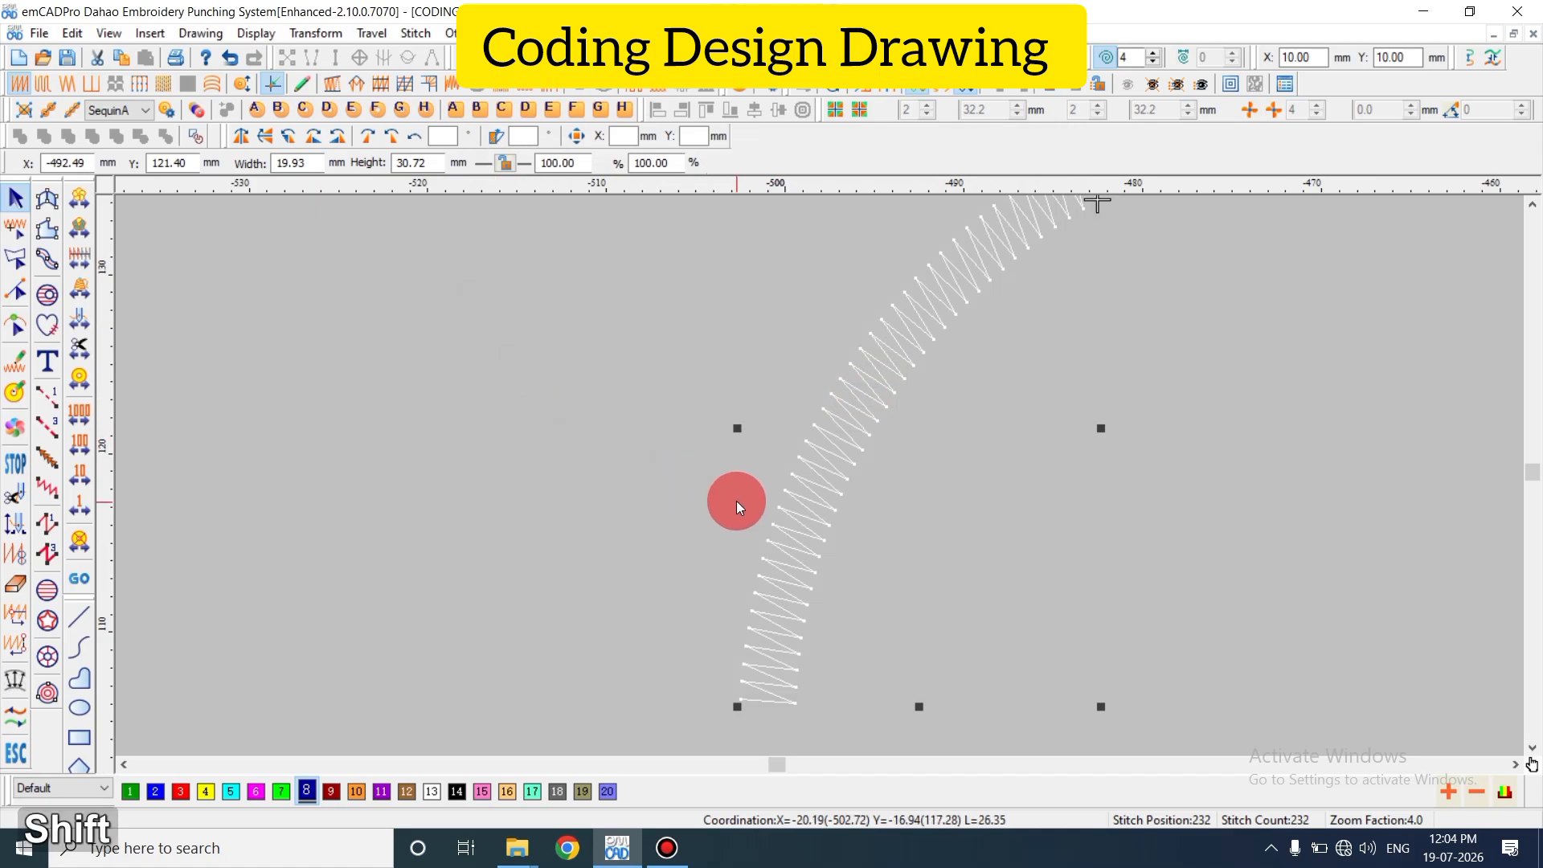
- Compare the parallel stem's width with the sprig on the scanned sketch, then inspect the stem alone with the sketch hidden
{"action": "key", "text": "shift+z"}
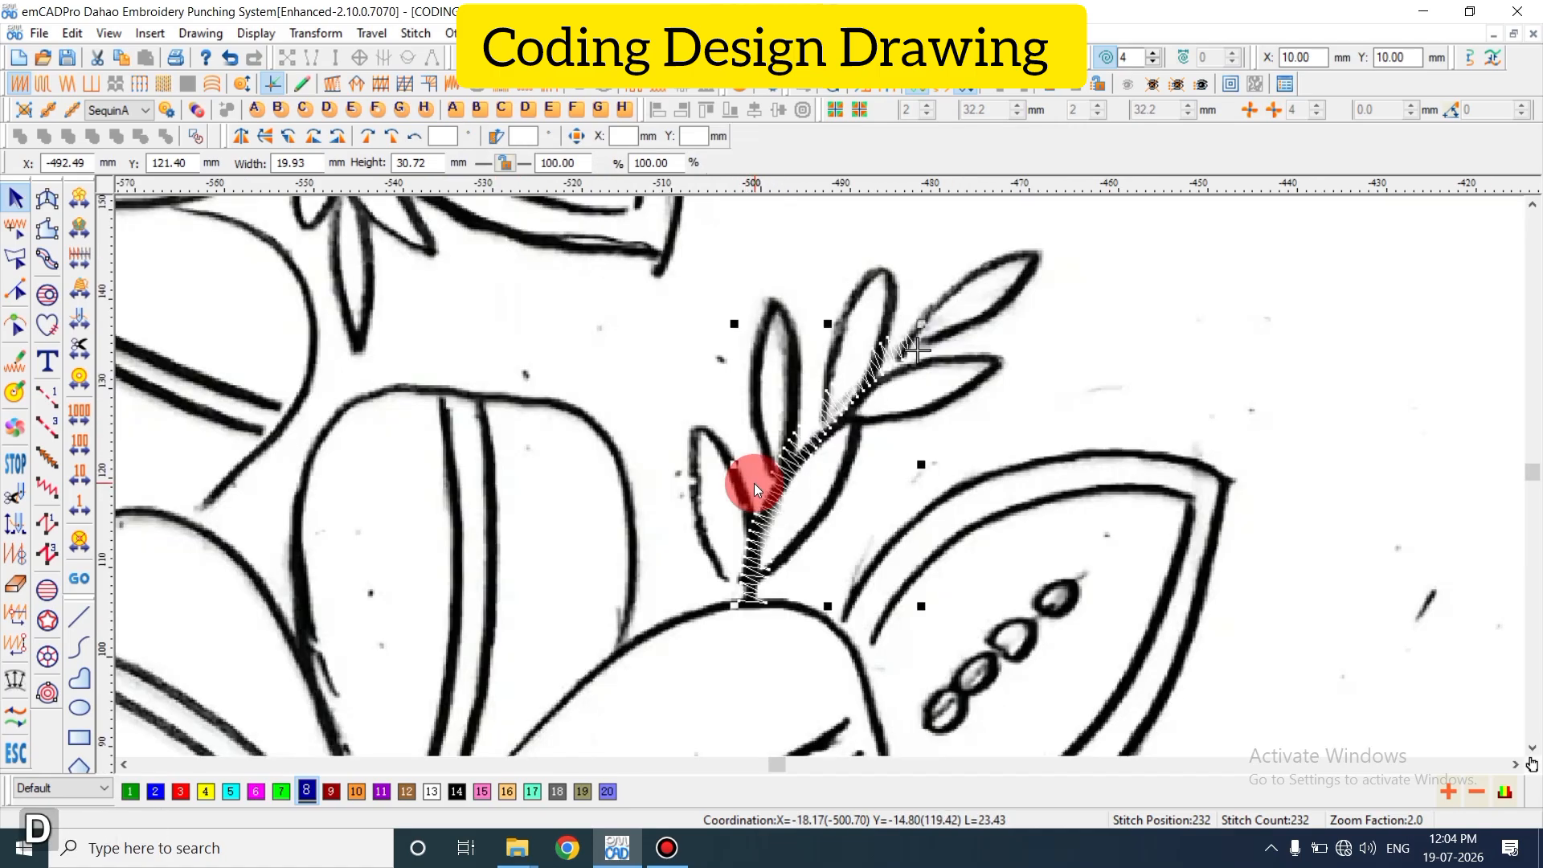
{"action": "key", "text": "z"}
{"action": "key", "text": "shift+z"}
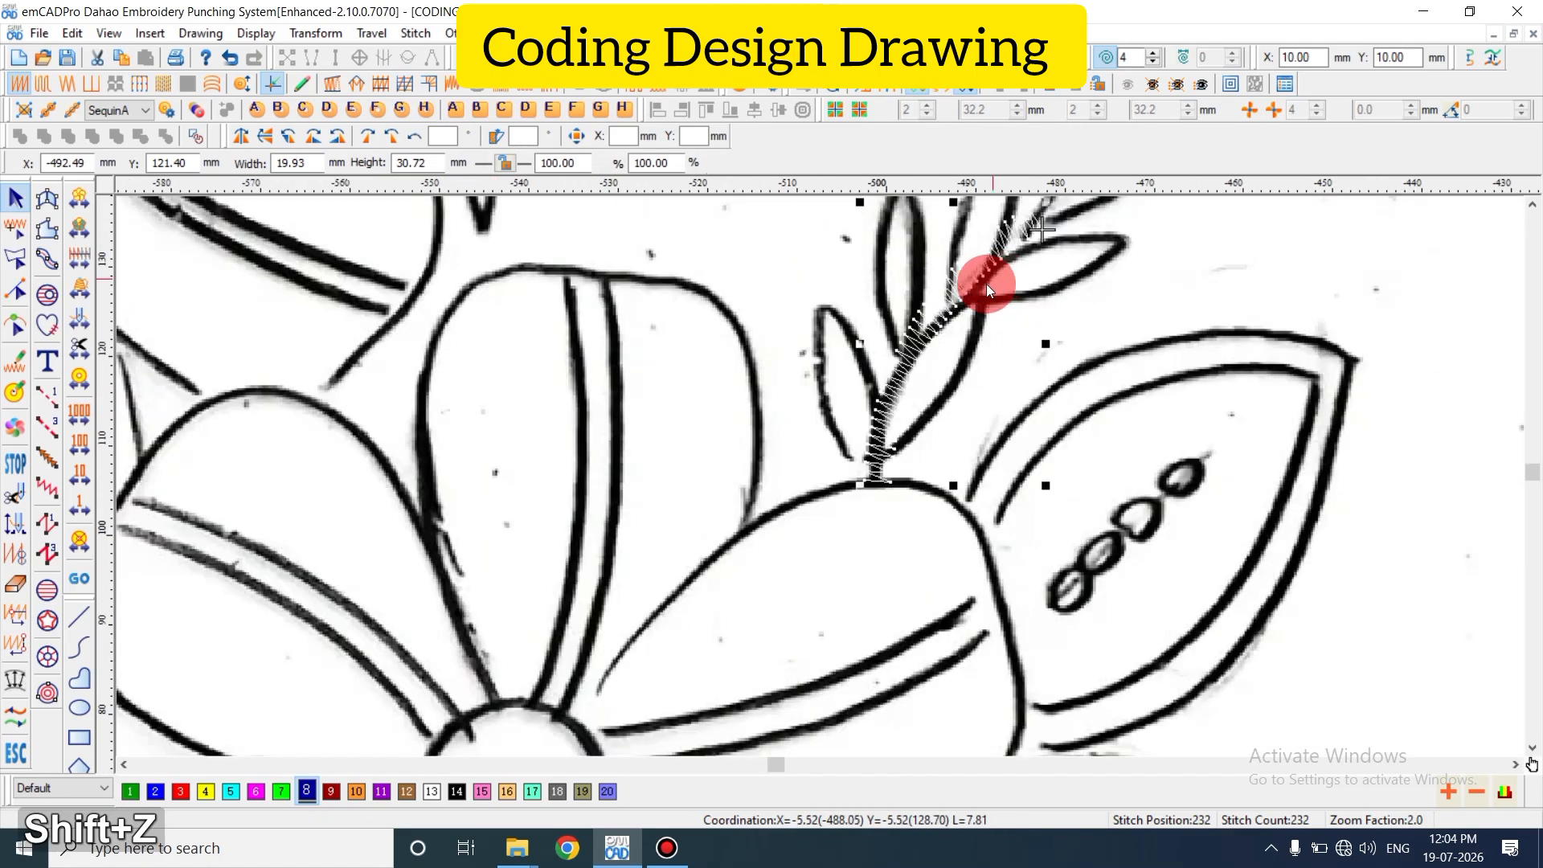
{"action": "key", "text": "shift+z"}
{"action": "key", "text": "z"}
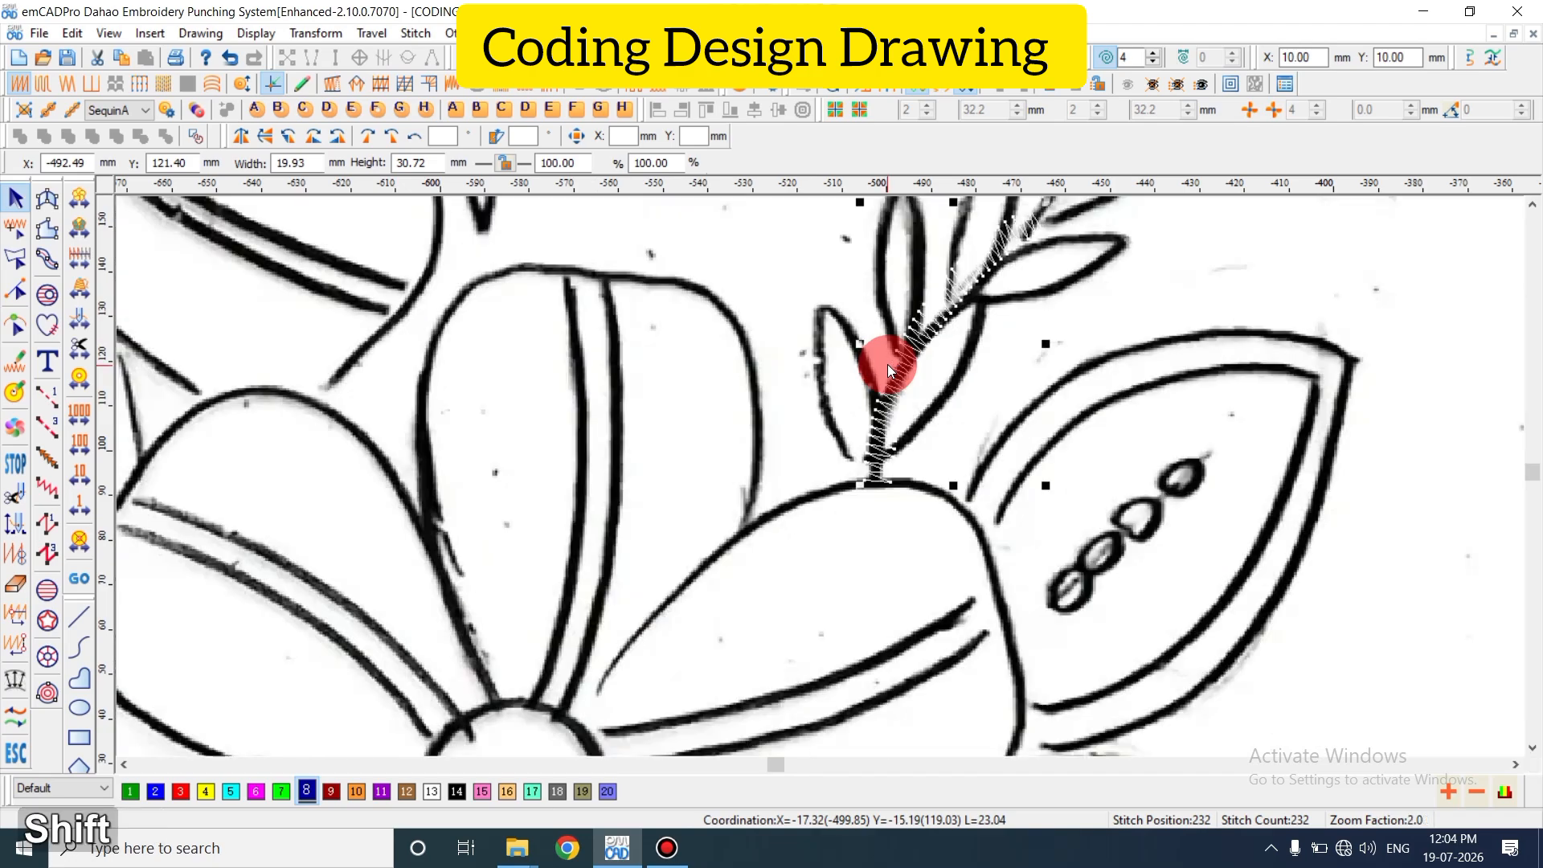
{"action": "key", "text": "d"}
{"action": "key", "text": "z"}
{"action": "scroll", "coordinate": [940, 418], "scroll_direction": "up", "scroll_amount": 3}
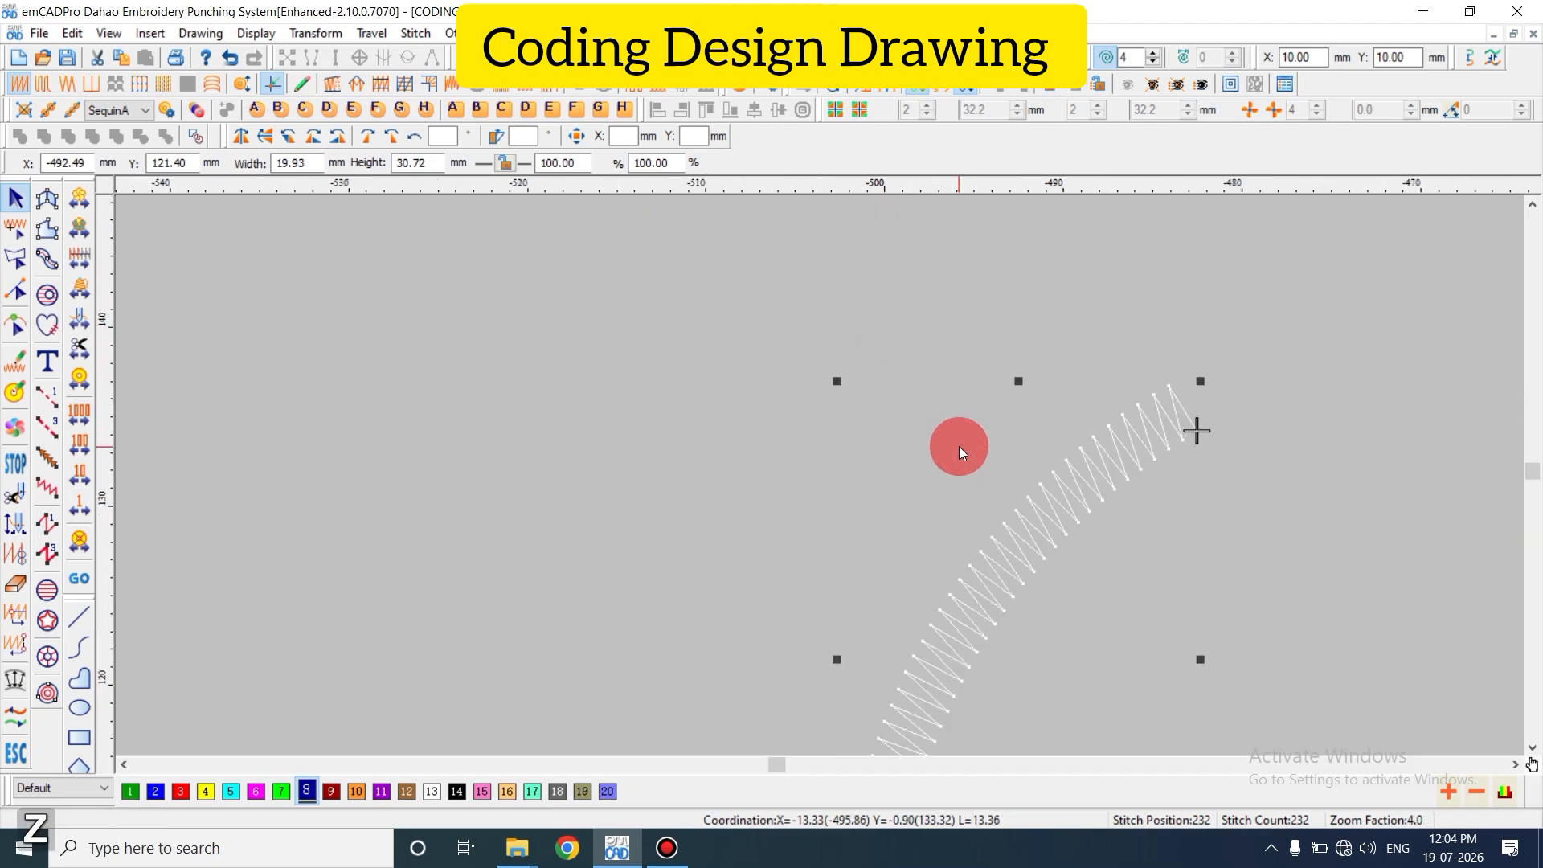
{"action": "scroll", "coordinate": [1067, 477], "scroll_direction": "down", "scroll_amount": 3}
{"action": "key", "text": "Escape"}
{"action": "key", "text": "shift+z"}
- Set the stem's Input Parallel width to 1 mm in its object properties
{"action": "left_click", "coordinate": [989, 401]}
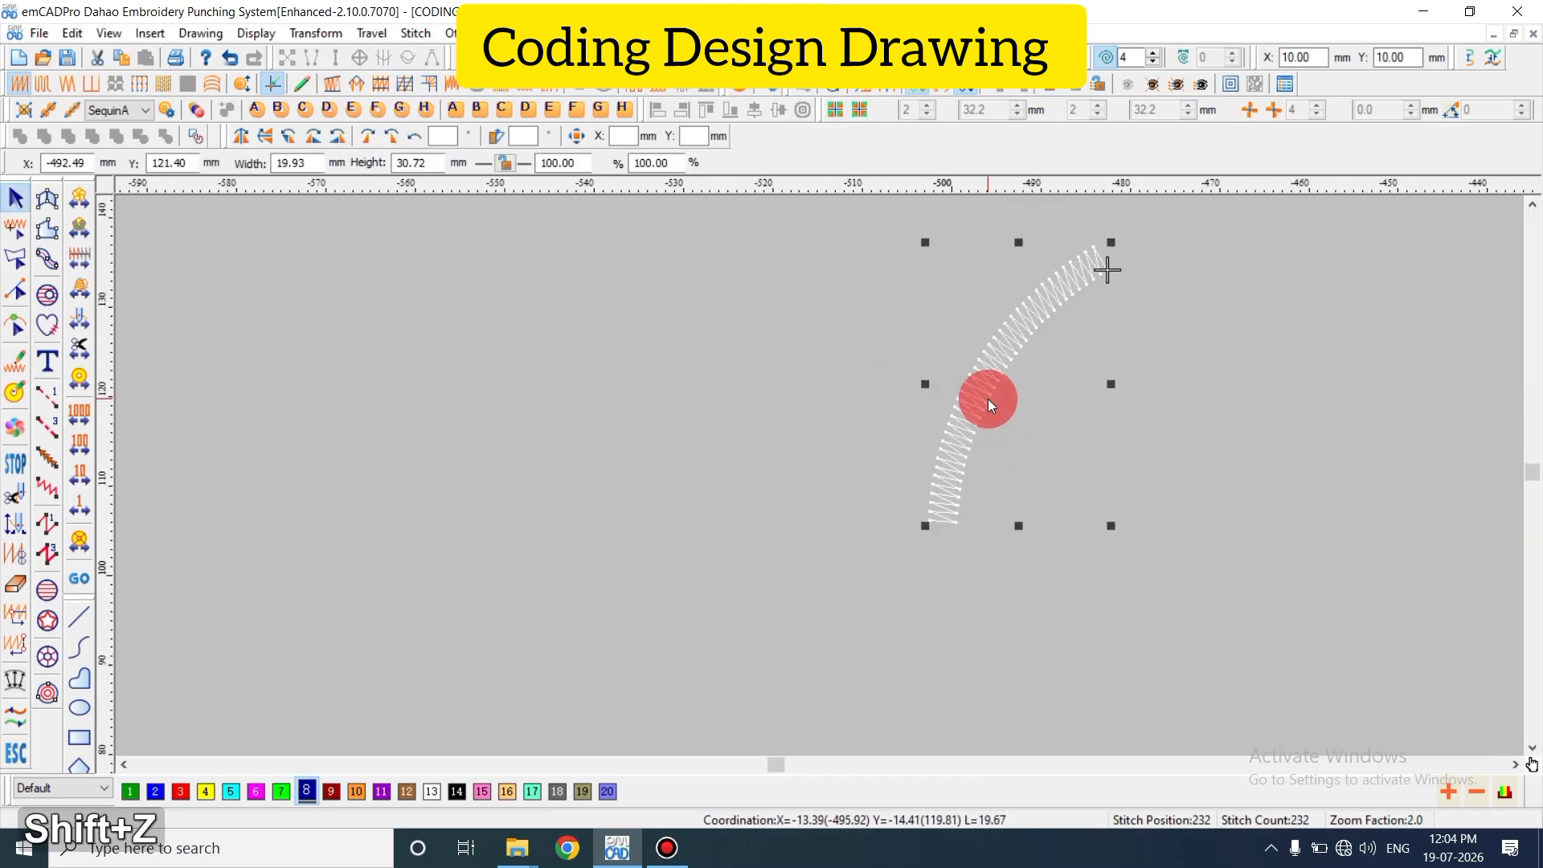
{"action": "double_click", "coordinate": [986, 389]}
{"action": "double_click", "coordinate": [652, 256]}
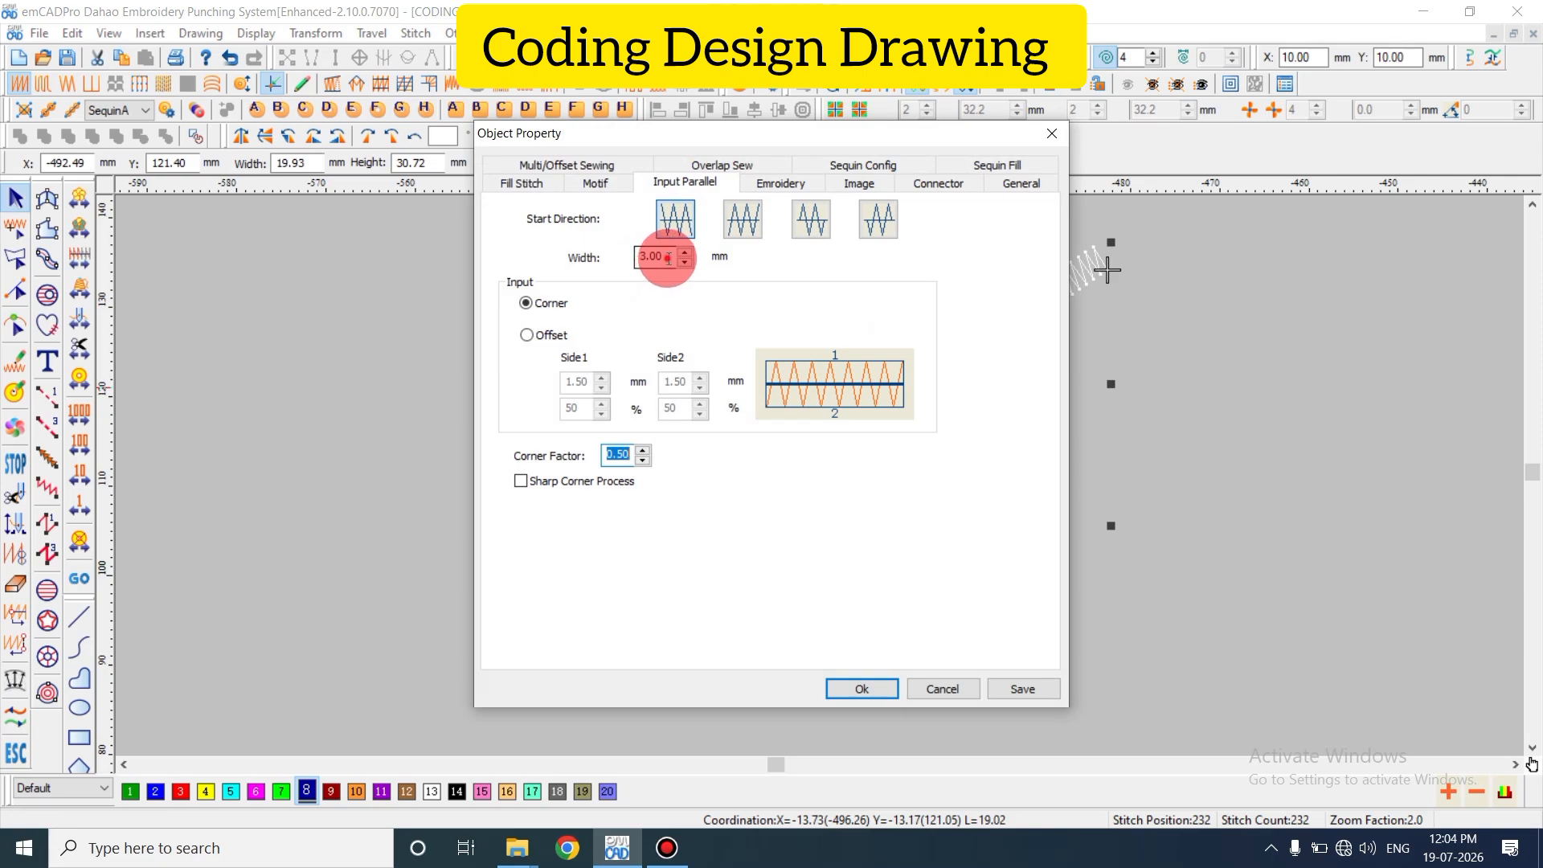
{"action": "left_click", "coordinate": [316, 237]}
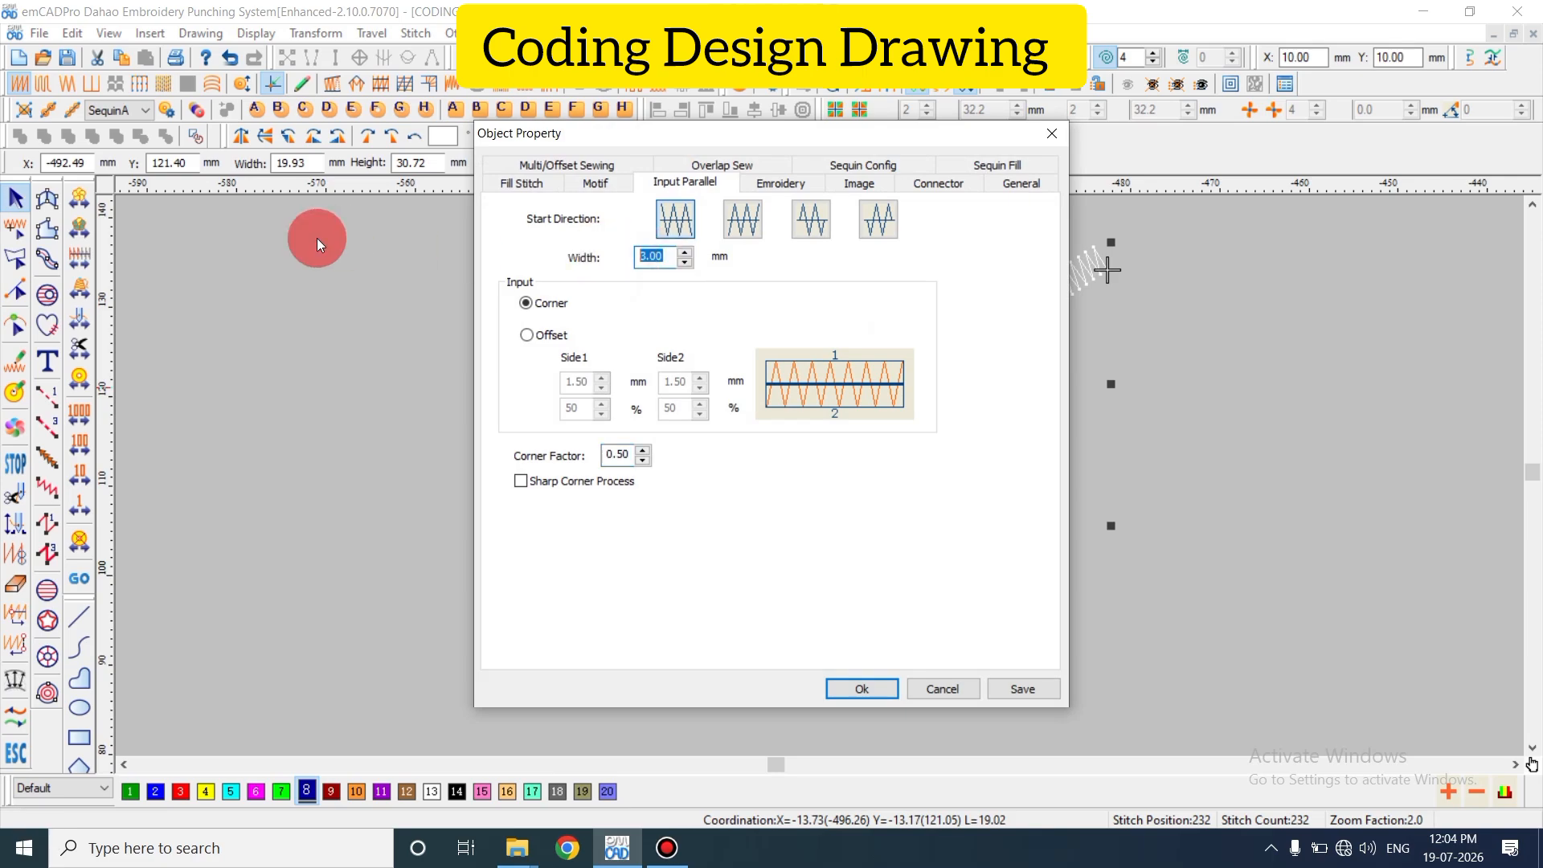
{"action": "type", "text": "1"}
{"action": "key", "text": "Return"}
{"action": "key", "text": "z"}
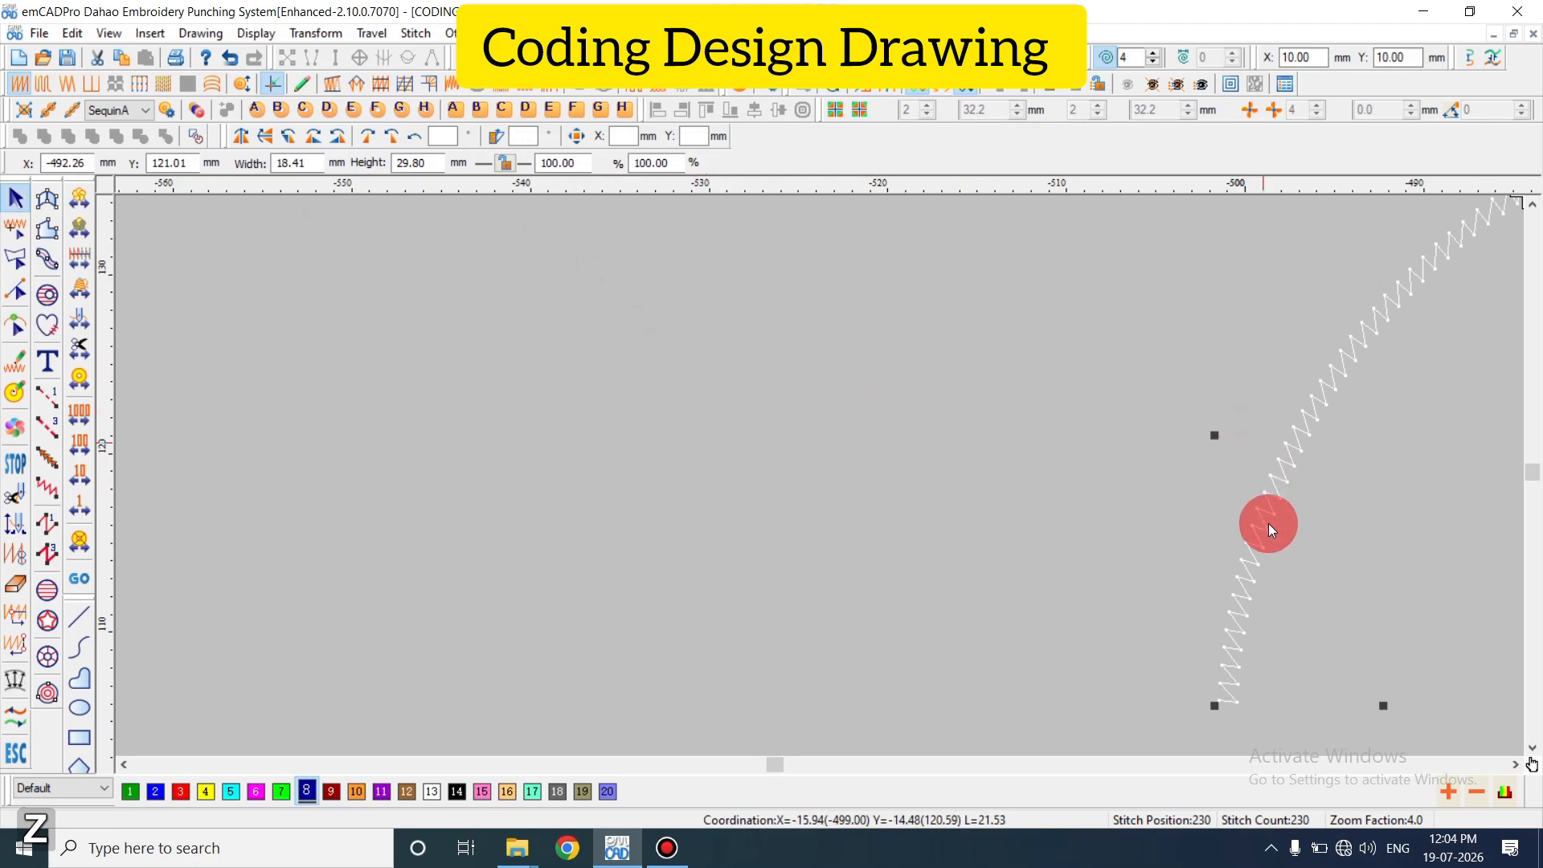
- Convert the stem's parallel stitching to a fill shape and change it to a single run stitch outline
{"action": "key", "text": "Escape"}
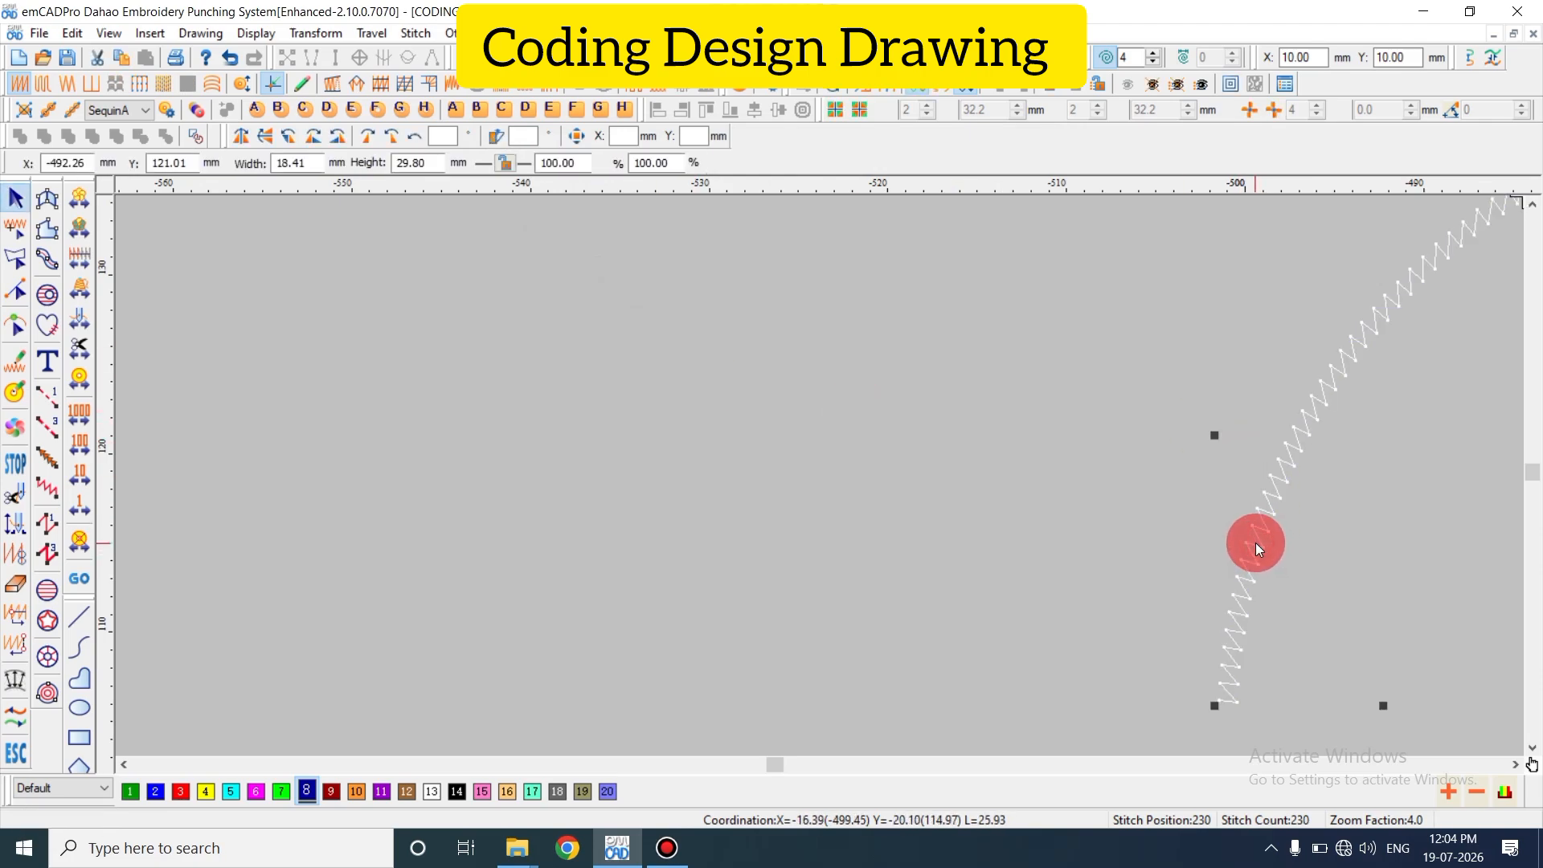
{"action": "key", "text": "alt+c"}
{"action": "key", "text": "Return"}
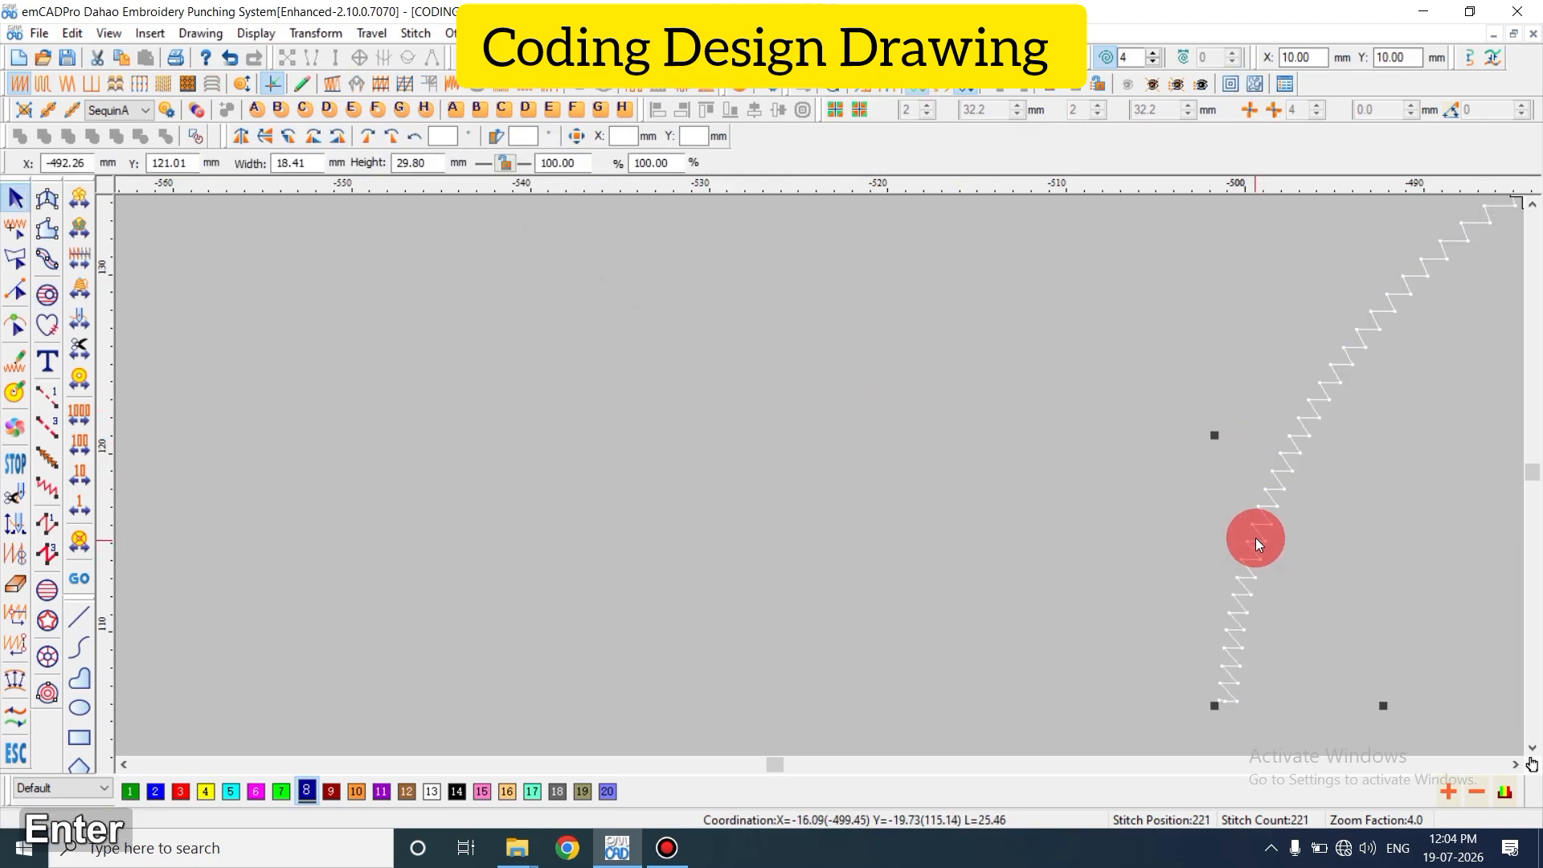
{"action": "key", "text": "alt"}
{"action": "key", "text": "Escape"}
{"action": "left_click", "coordinate": [1255, 534]}
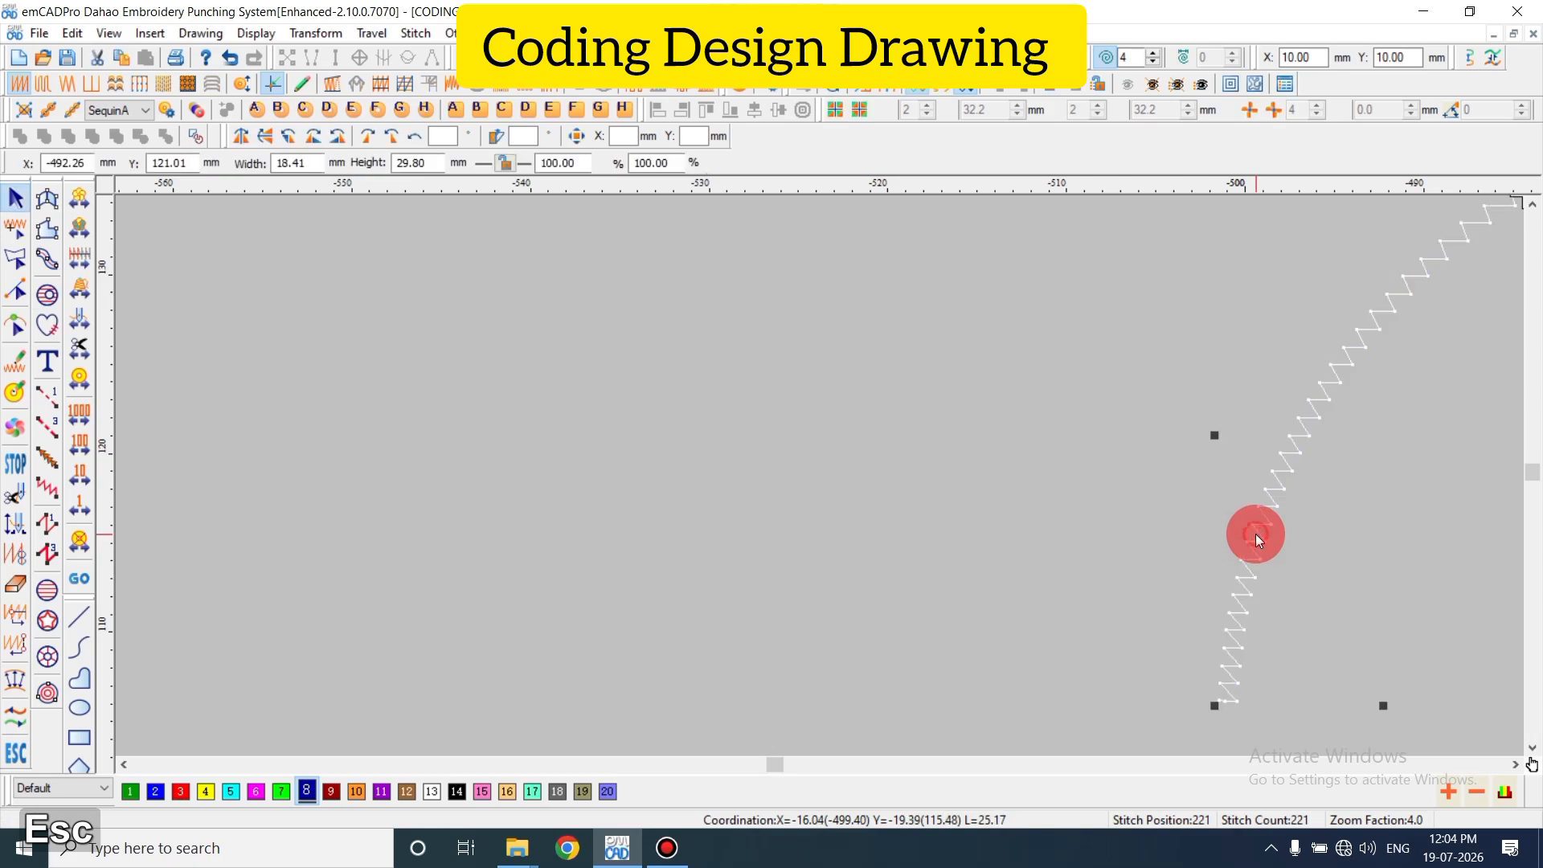
{"action": "key", "text": "shift+n"}
{"action": "key", "text": "Escape"}
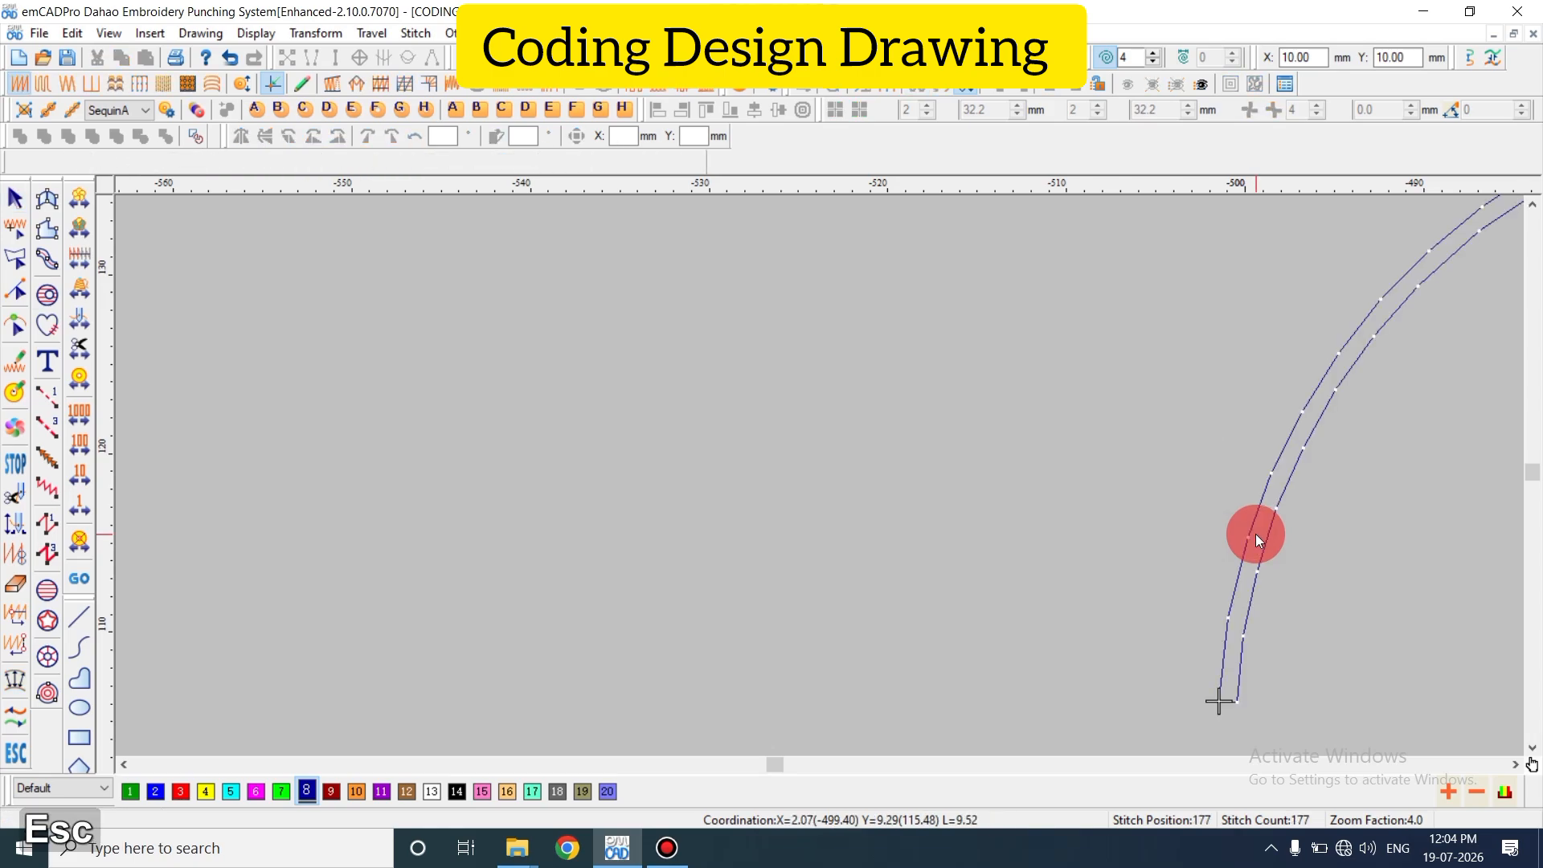
- Show the scanned sketch again behind the sprig's stem outline, framing the lowest leaf at the stem's base
{"action": "key", "text": "shift+z"}
{"action": "scroll", "coordinate": [1276, 516], "scroll_direction": "up", "scroll_amount": 1}
{"action": "key", "text": "shift+z"}
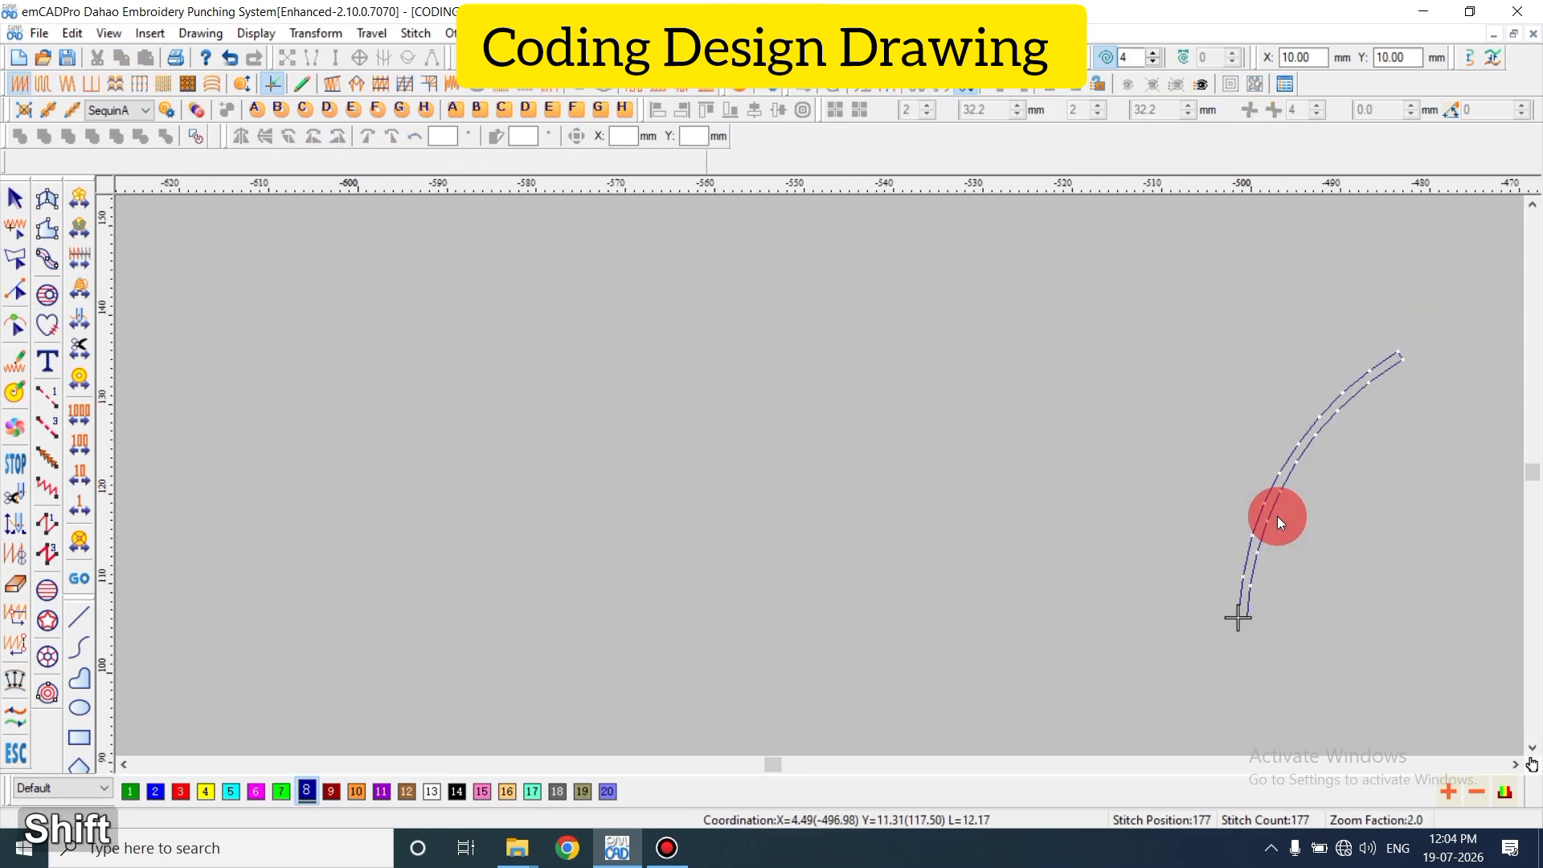
{"action": "key", "text": "shift+s"}
{"action": "key", "text": "Escape"}
{"action": "key", "text": "d"}
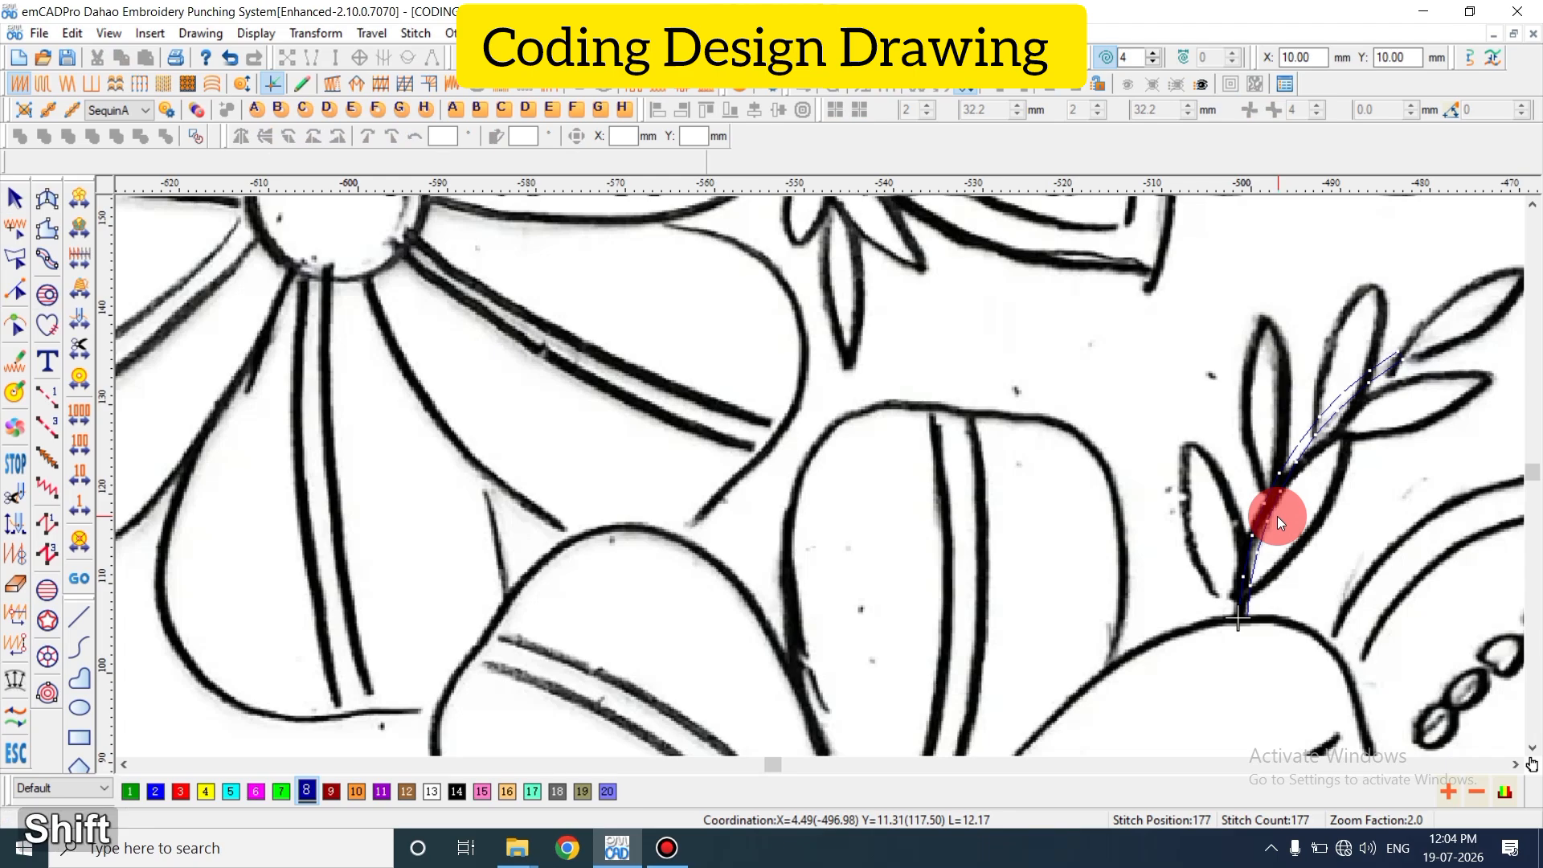
{"action": "scroll", "coordinate": [1276, 516], "scroll_direction": "up", "scroll_amount": 1}
{"action": "key", "text": "shift+z"}
{"action": "scroll", "coordinate": [1334, 587], "scroll_direction": "up", "scroll_amount": 1}
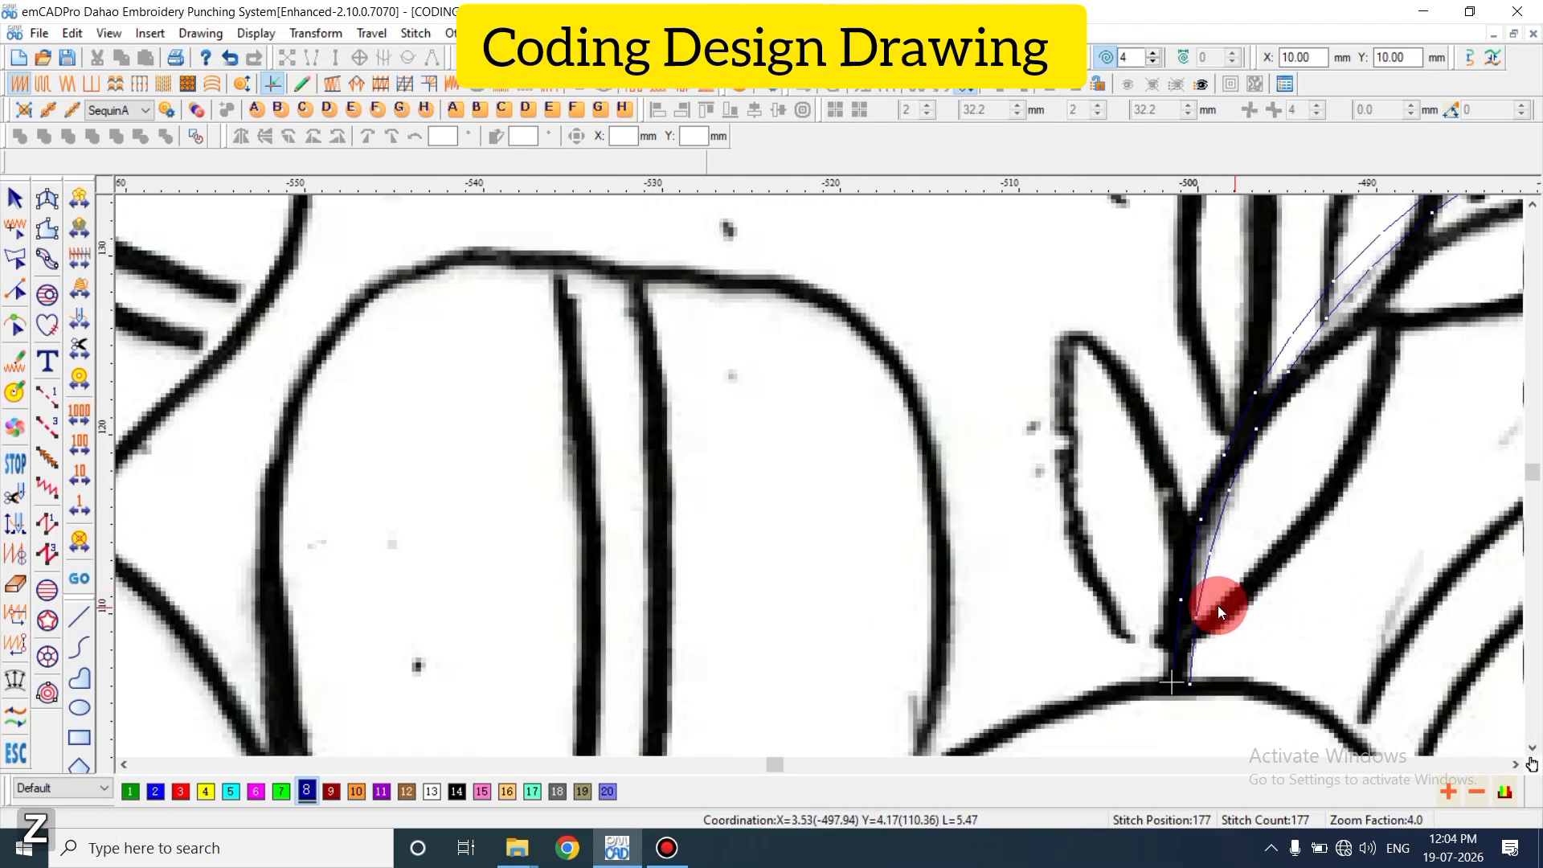
{"action": "scroll", "coordinate": [1177, 503], "scroll_direction": "up", "scroll_amount": 1}
{"action": "key", "text": "shift+z"}
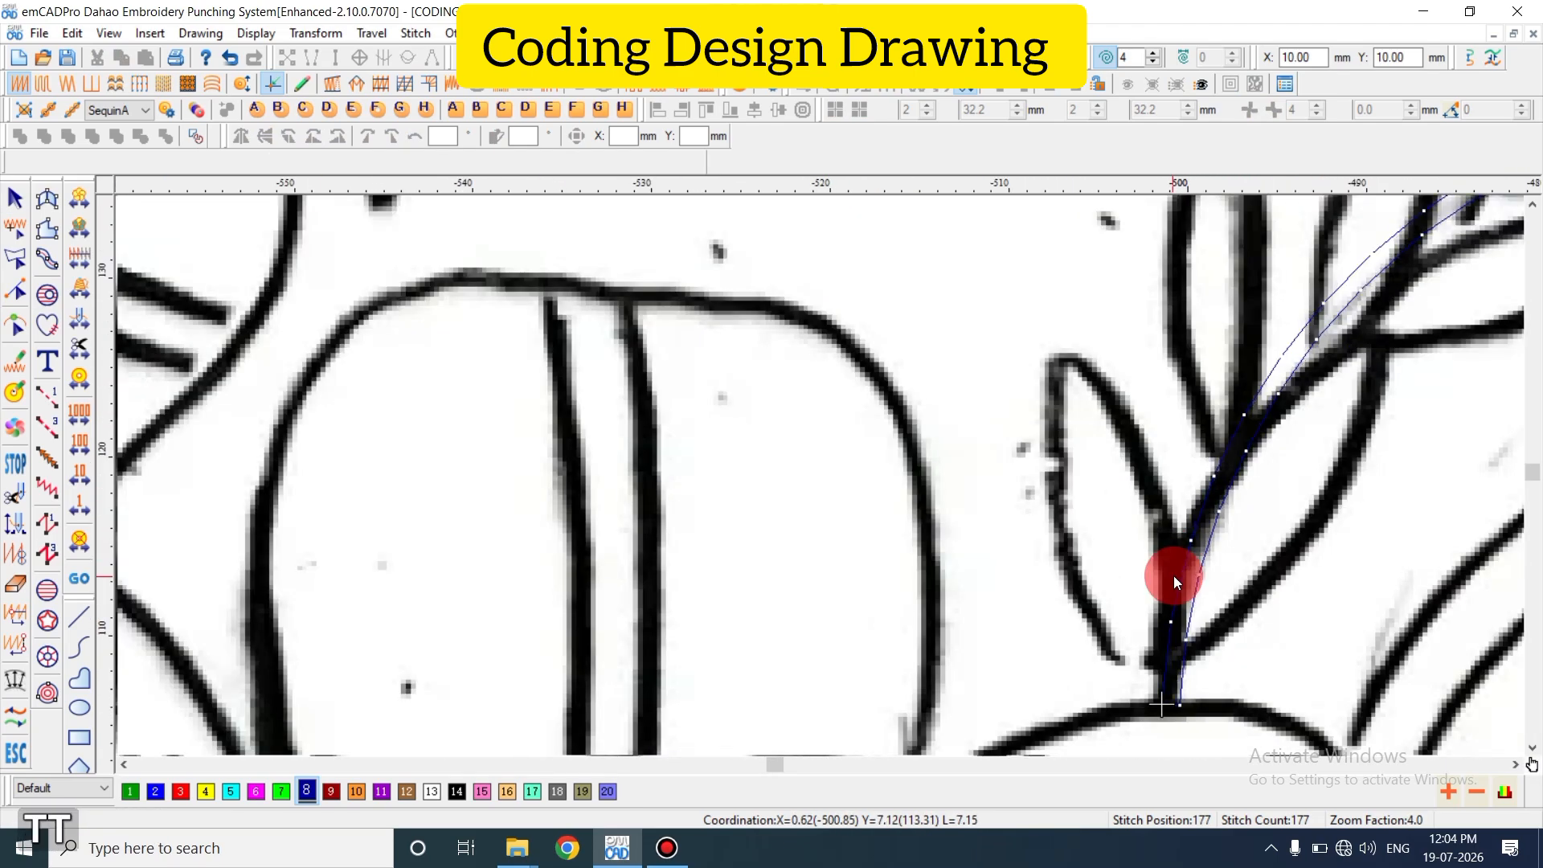
{"action": "key", "text": "shift"}
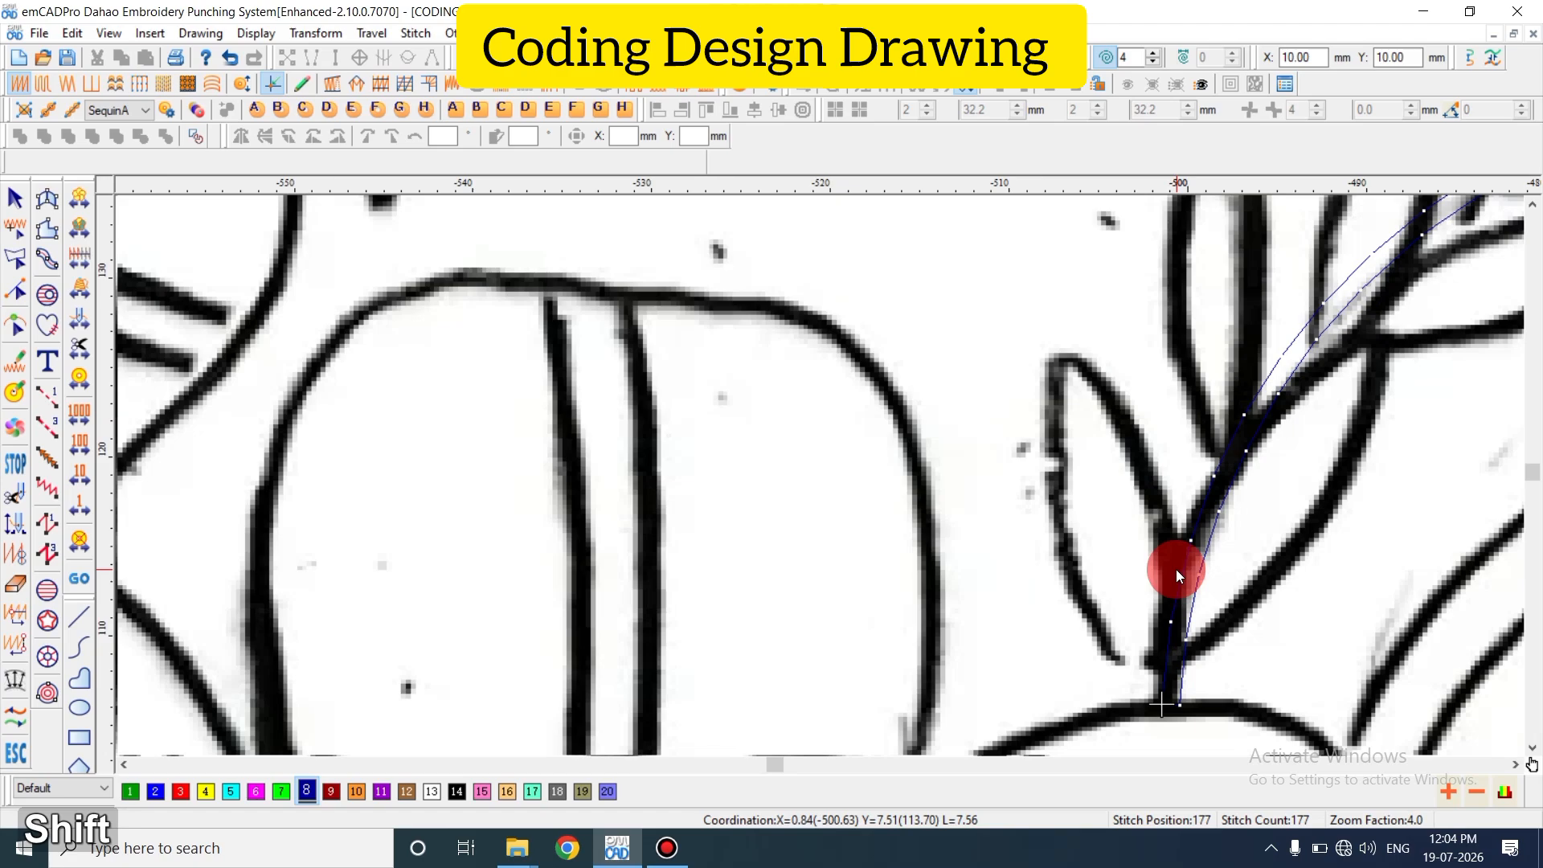
- Trace the sprig's lowest leaf, left of the stem's base, as a closed run stitch outline about 7 mm wide and 17 mm high
{"action": "key", "text": "shift+n"}
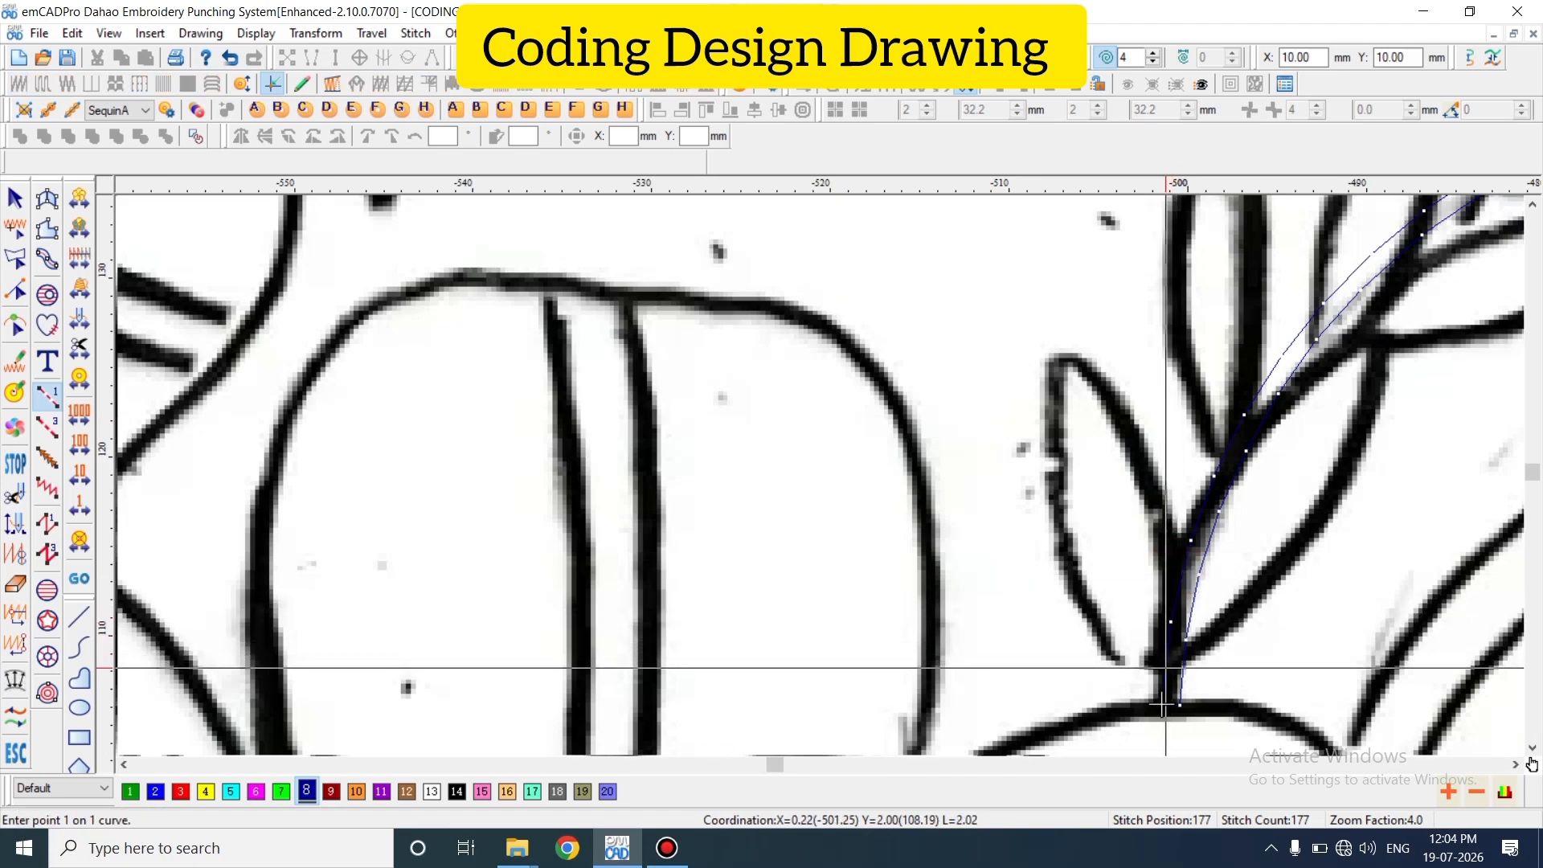
{"action": "left_click", "coordinate": [1165, 662]}
{"action": "left_click", "coordinate": [1167, 521]}
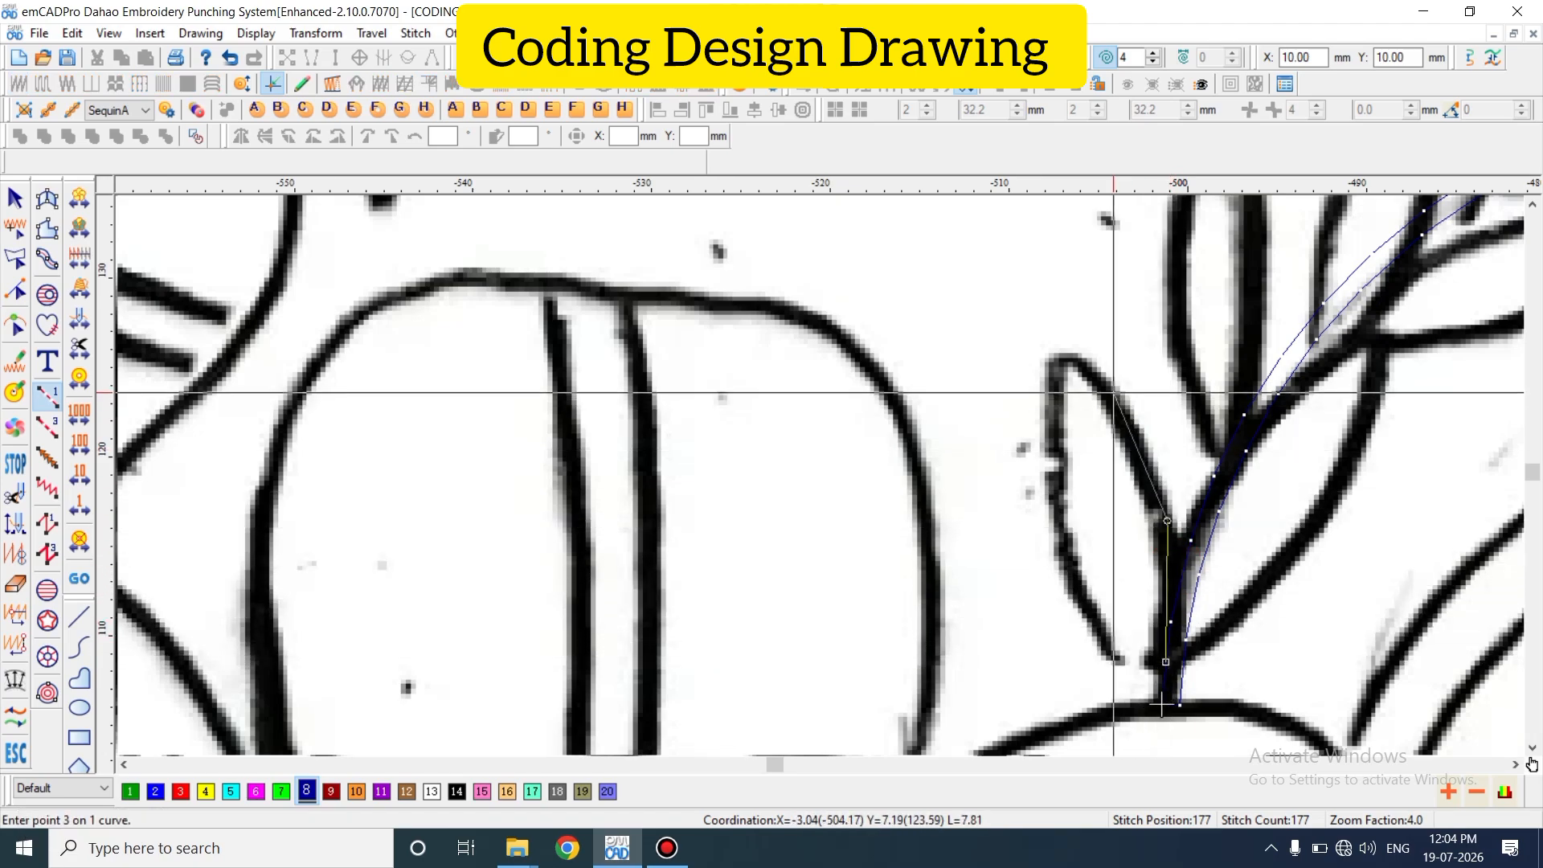
{"action": "left_click", "coordinate": [1113, 393]}
{"action": "left_click", "coordinate": [1056, 357]}
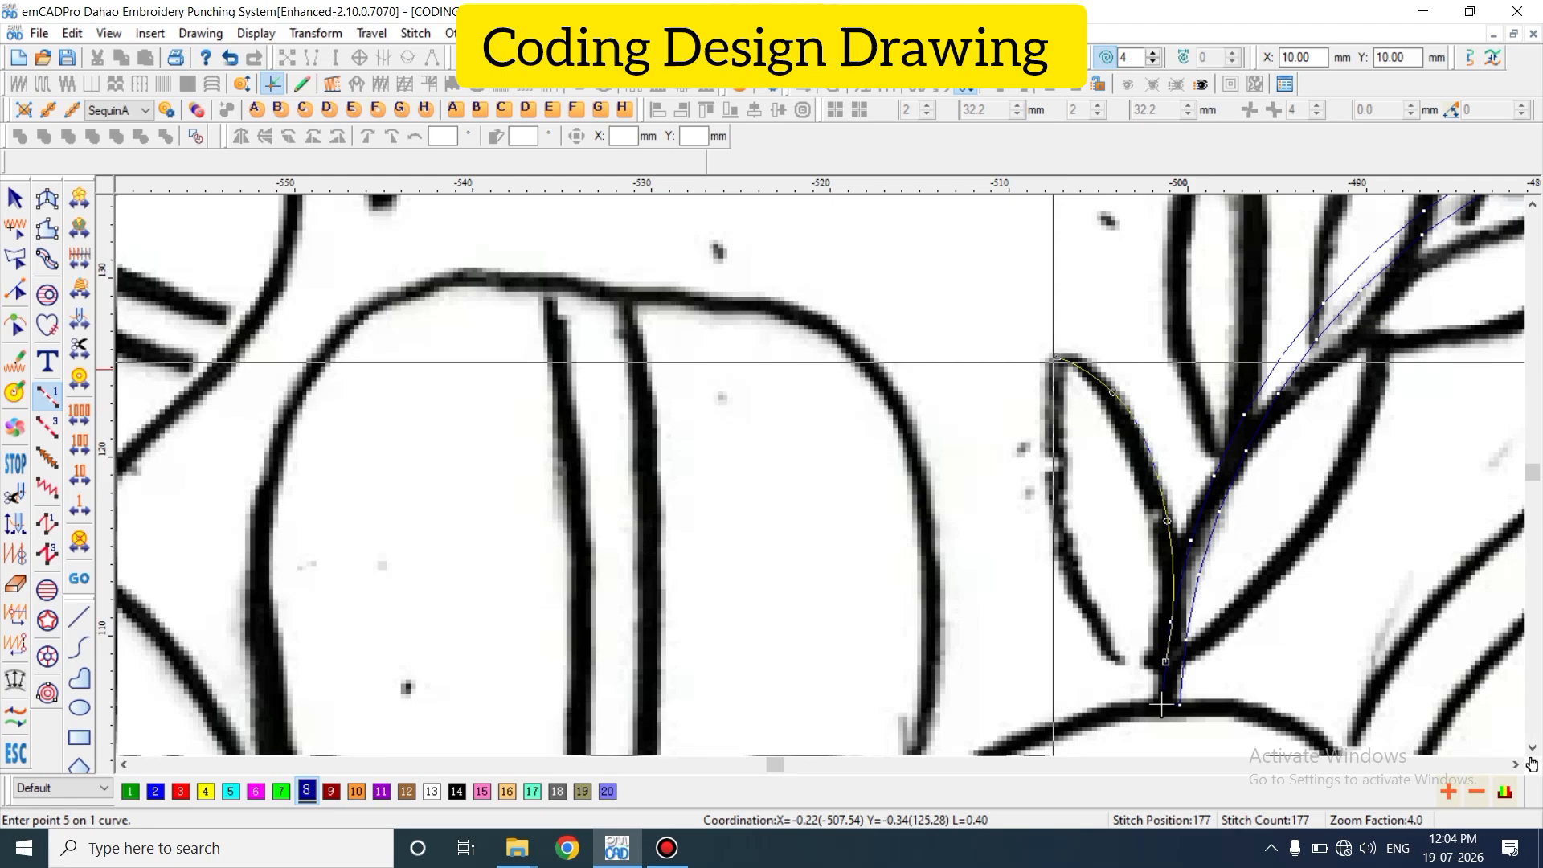
{"action": "left_click", "coordinate": [1052, 497]}
{"action": "left_click", "coordinate": [1086, 614]}
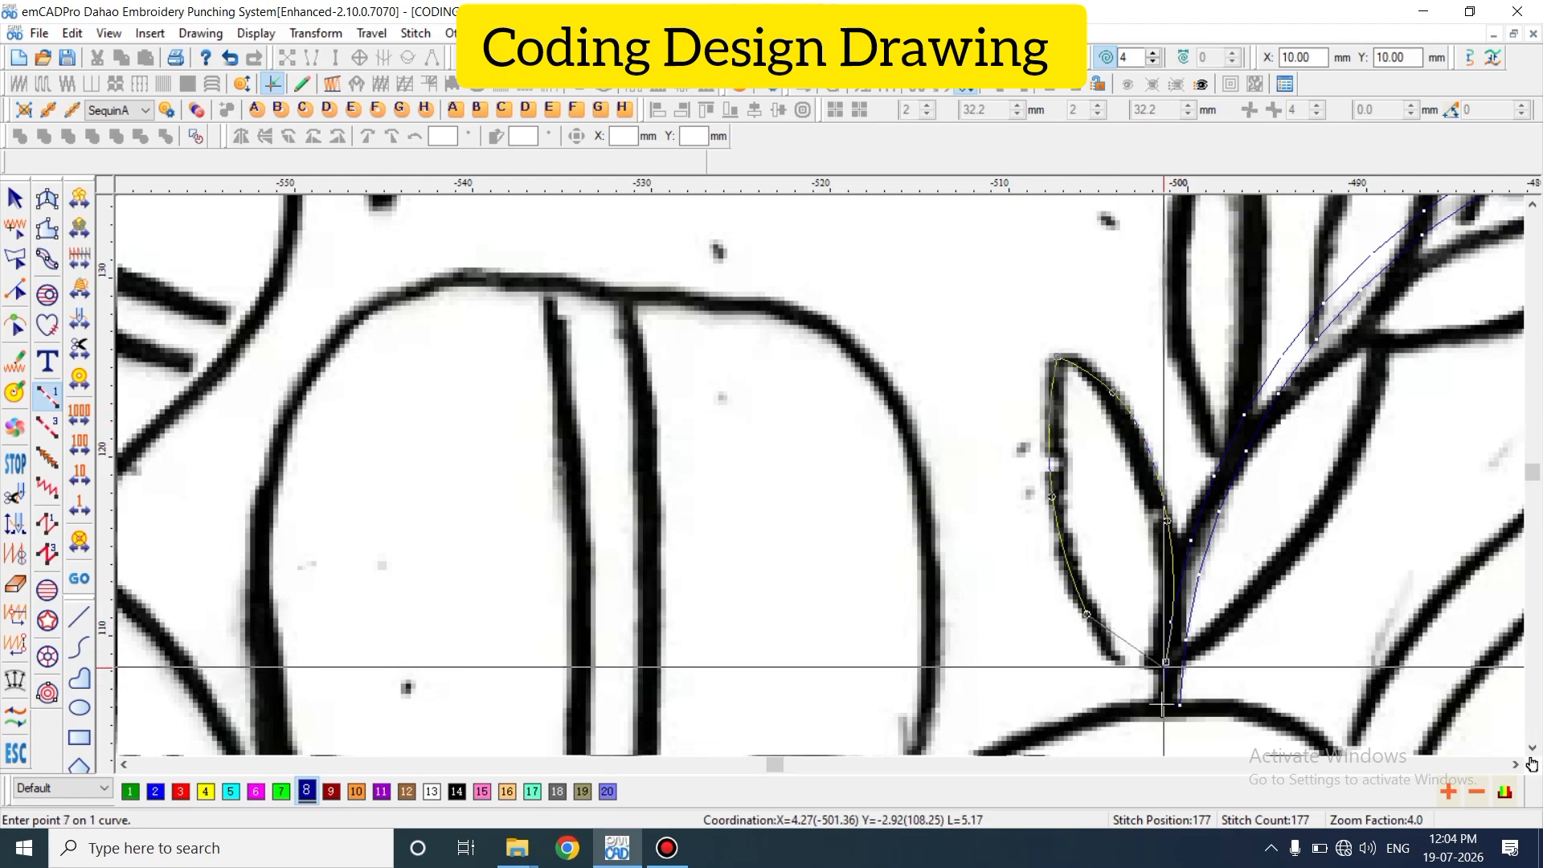
{"action": "left_click", "coordinate": [1165, 661]}
{"action": "key", "text": "Return"}
- Hide the scanned sketch and examine the new leaf outline's shape and curve points
{"action": "key", "text": "d"}
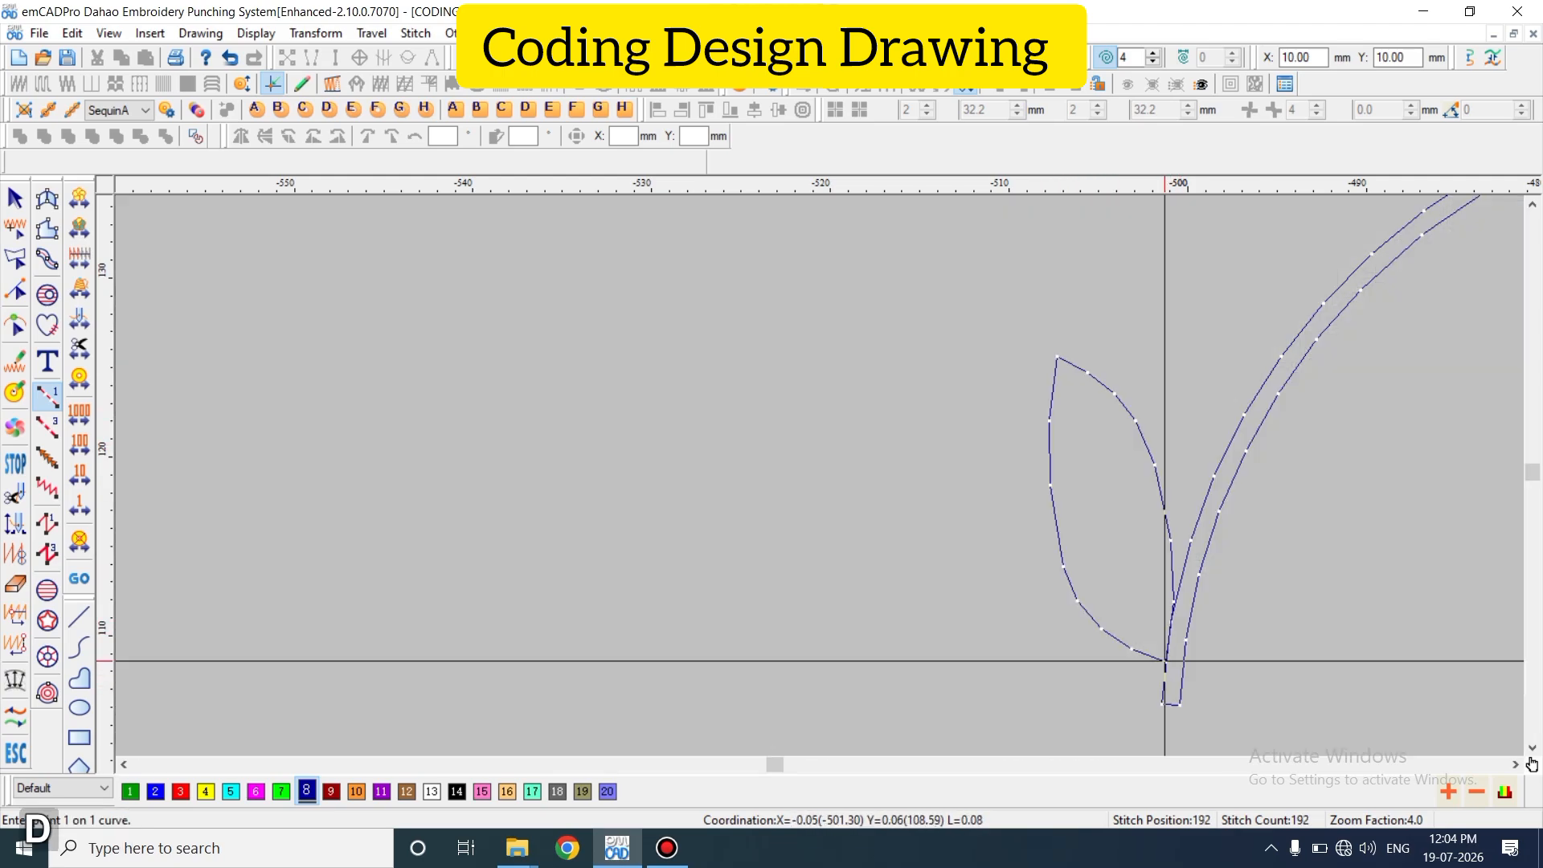
{"action": "key", "text": "Escape"}
{"action": "left_click", "coordinate": [1138, 438]}
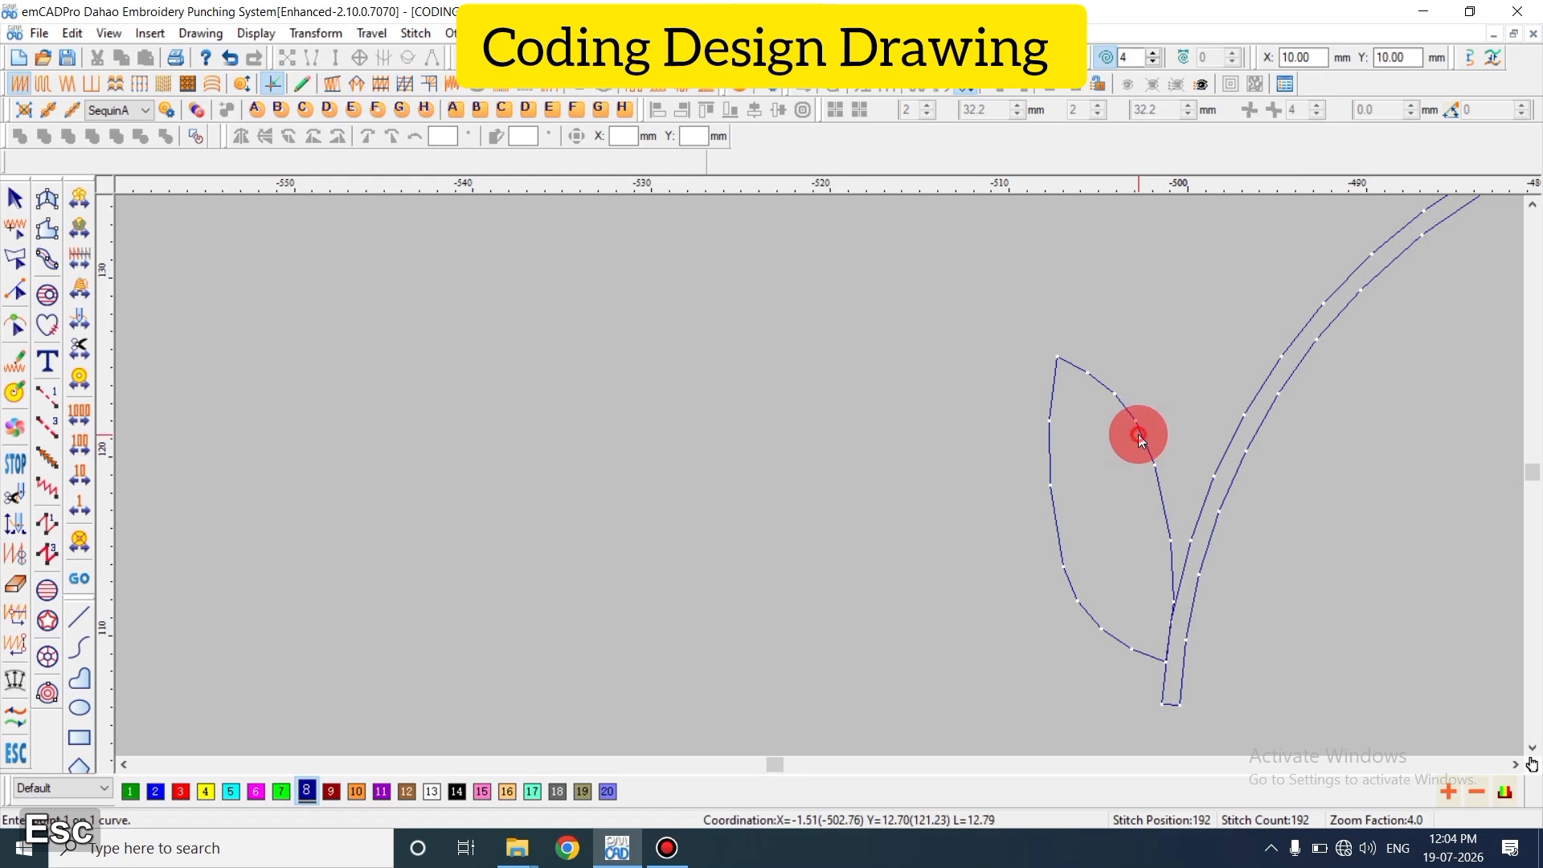
{"action": "double_click", "coordinate": [1138, 433]}
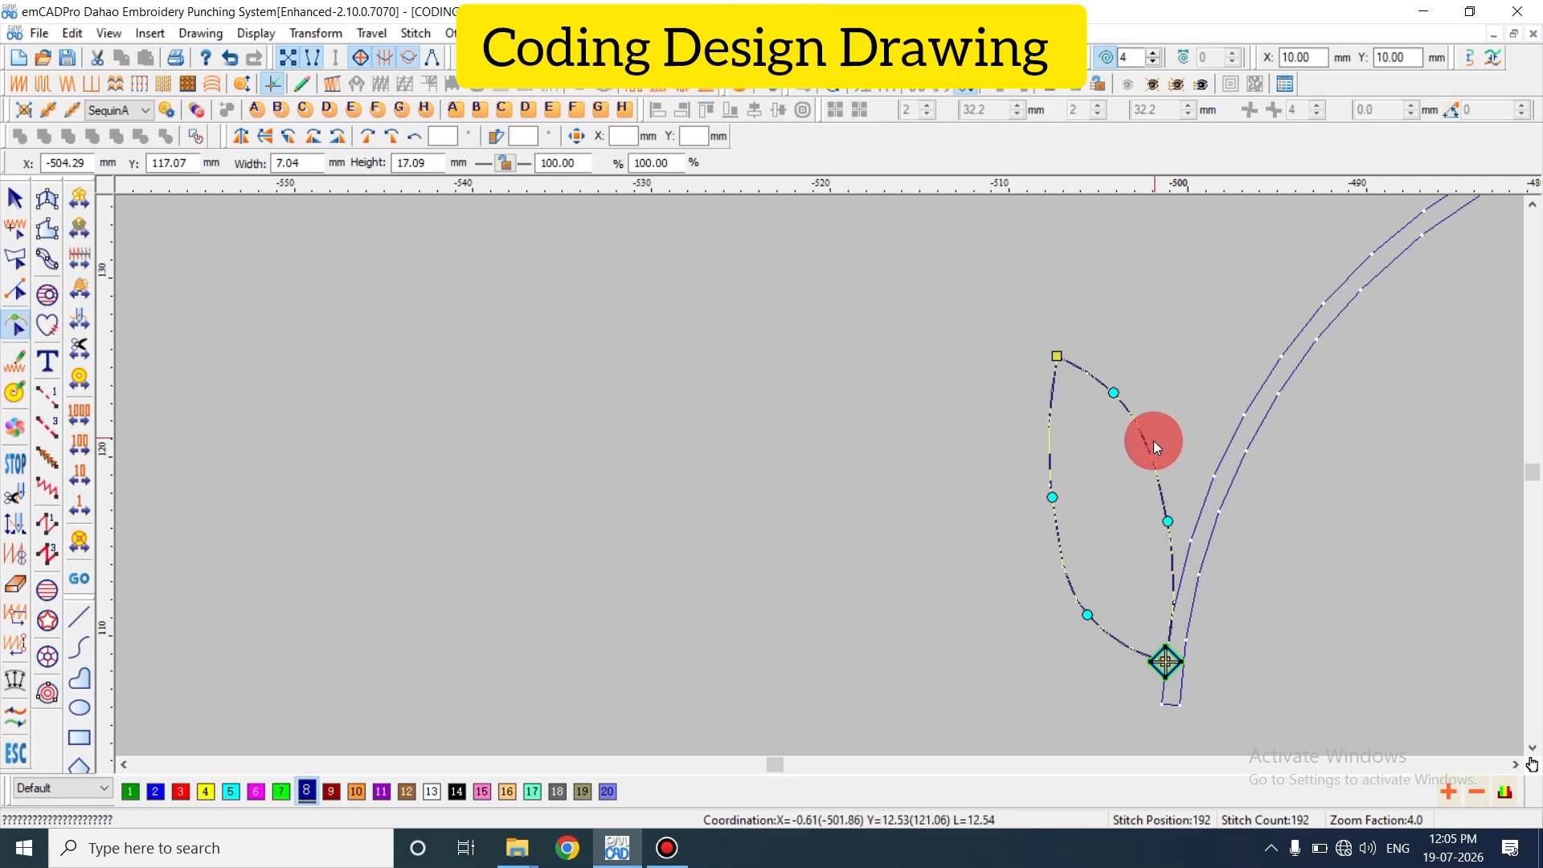
{"action": "key", "text": "Escape"}
- Set the leaf outline's run length to 1.40 mm and its minimum stitch to 1.50 mm, keeping Change Stitch Length enabled
{"action": "key", "text": "a"}
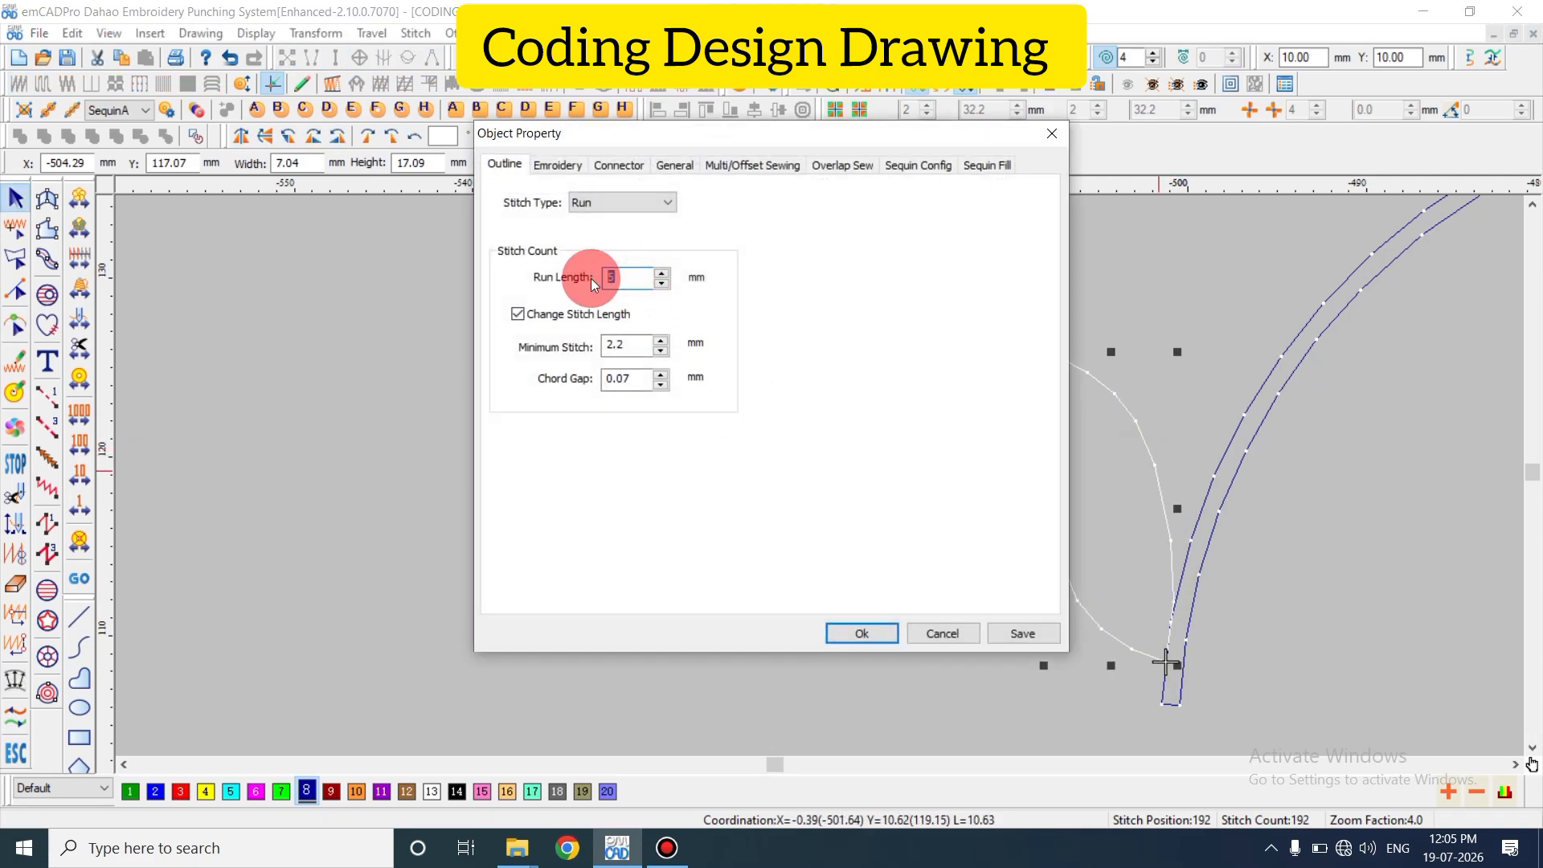
{"action": "type", "text": "1.40"}
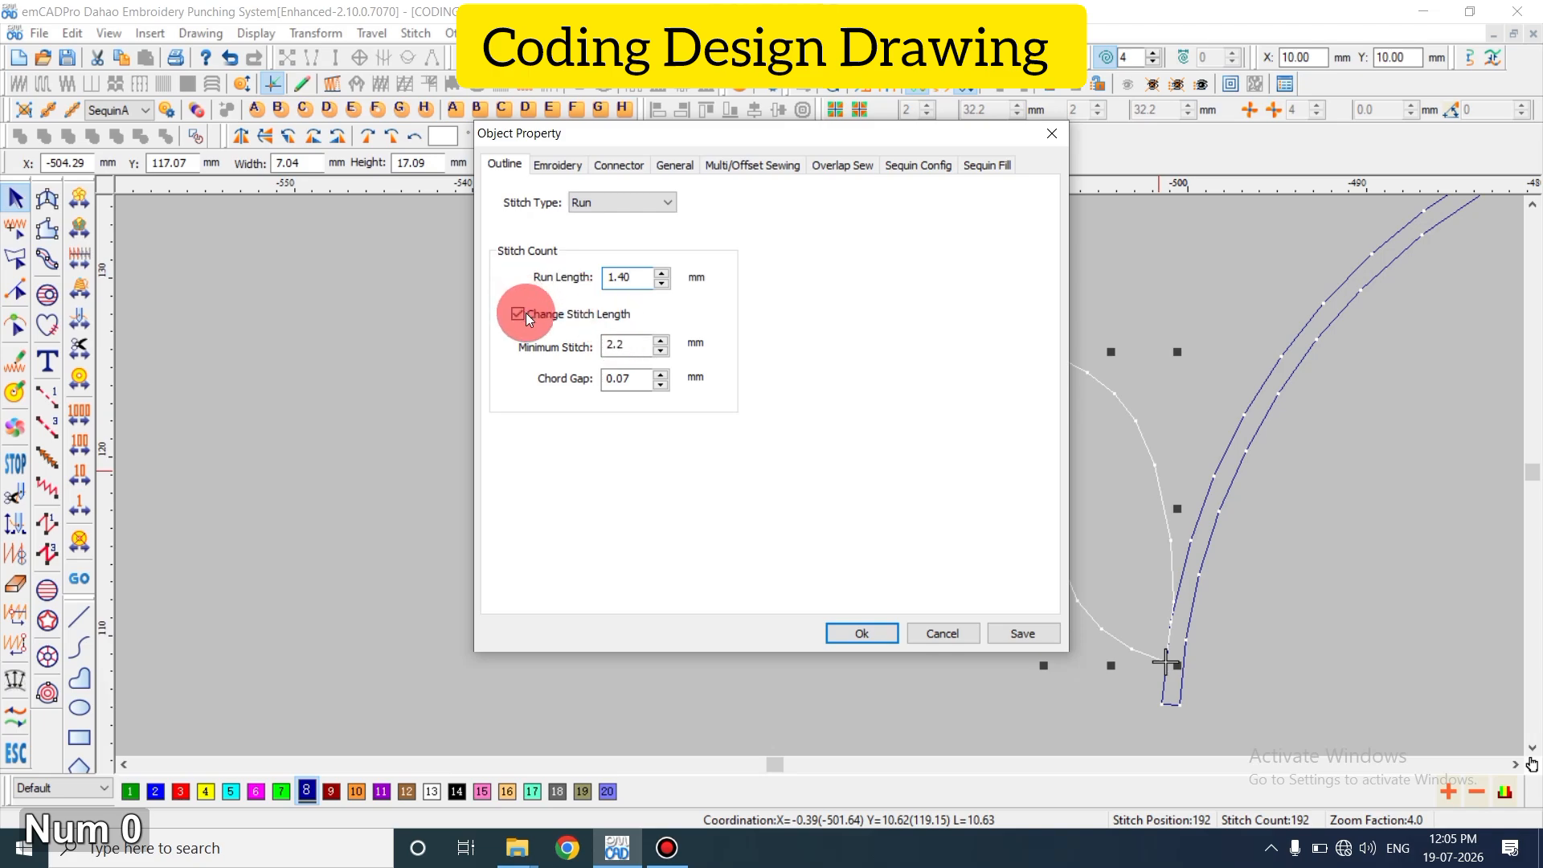
{"action": "left_click", "coordinate": [527, 316]}
{"action": "double_click", "coordinate": [619, 346]}
{"action": "type", "text": "1.5"}
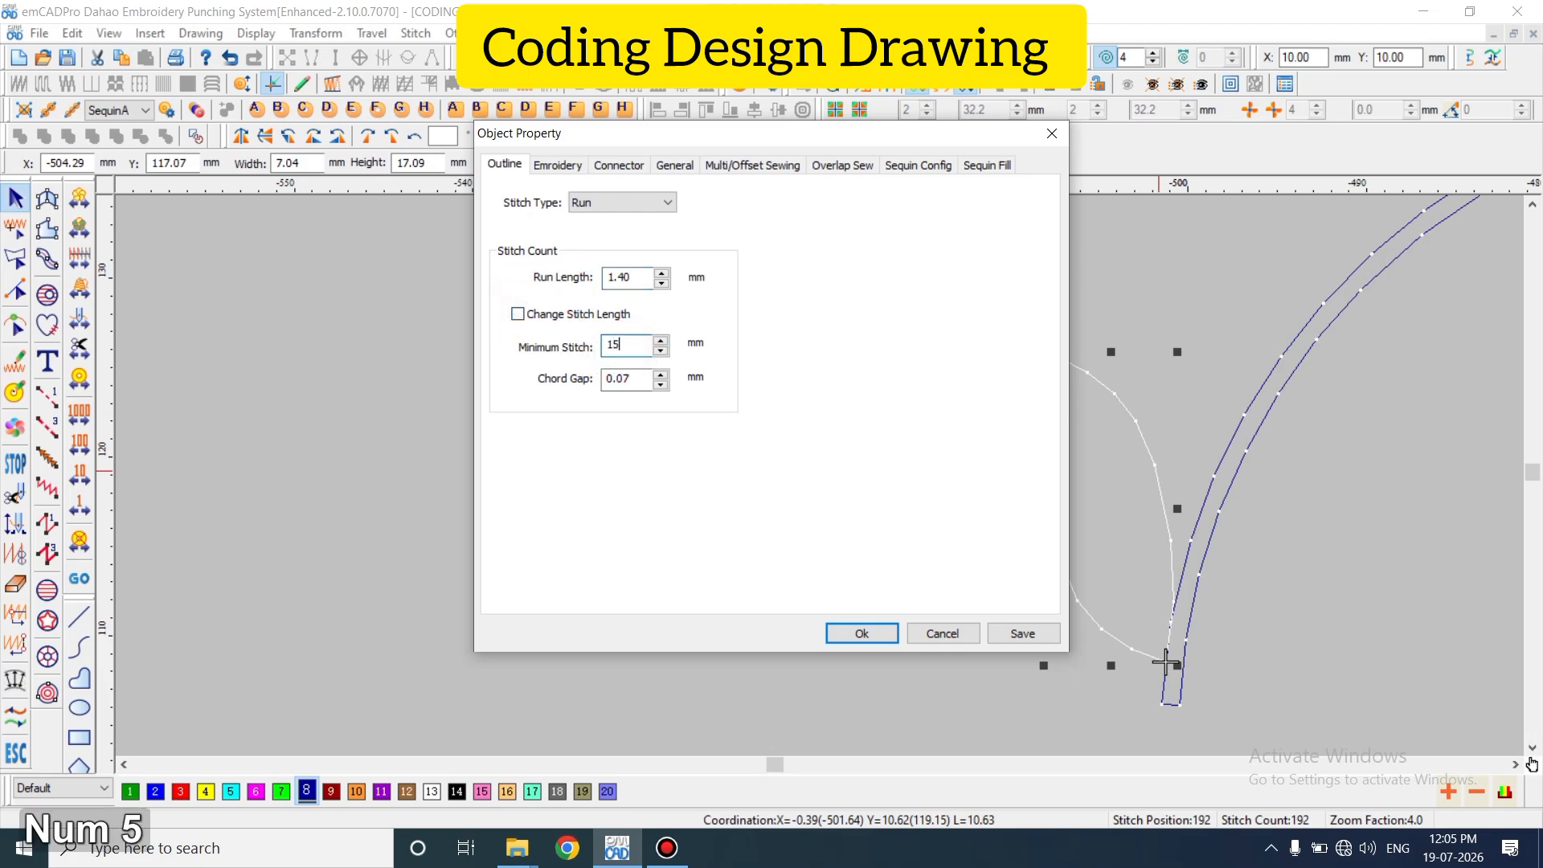
{"action": "type", "text": "0"}
{"action": "left_click", "coordinate": [612, 346]}
{"action": "type", "text": "."}
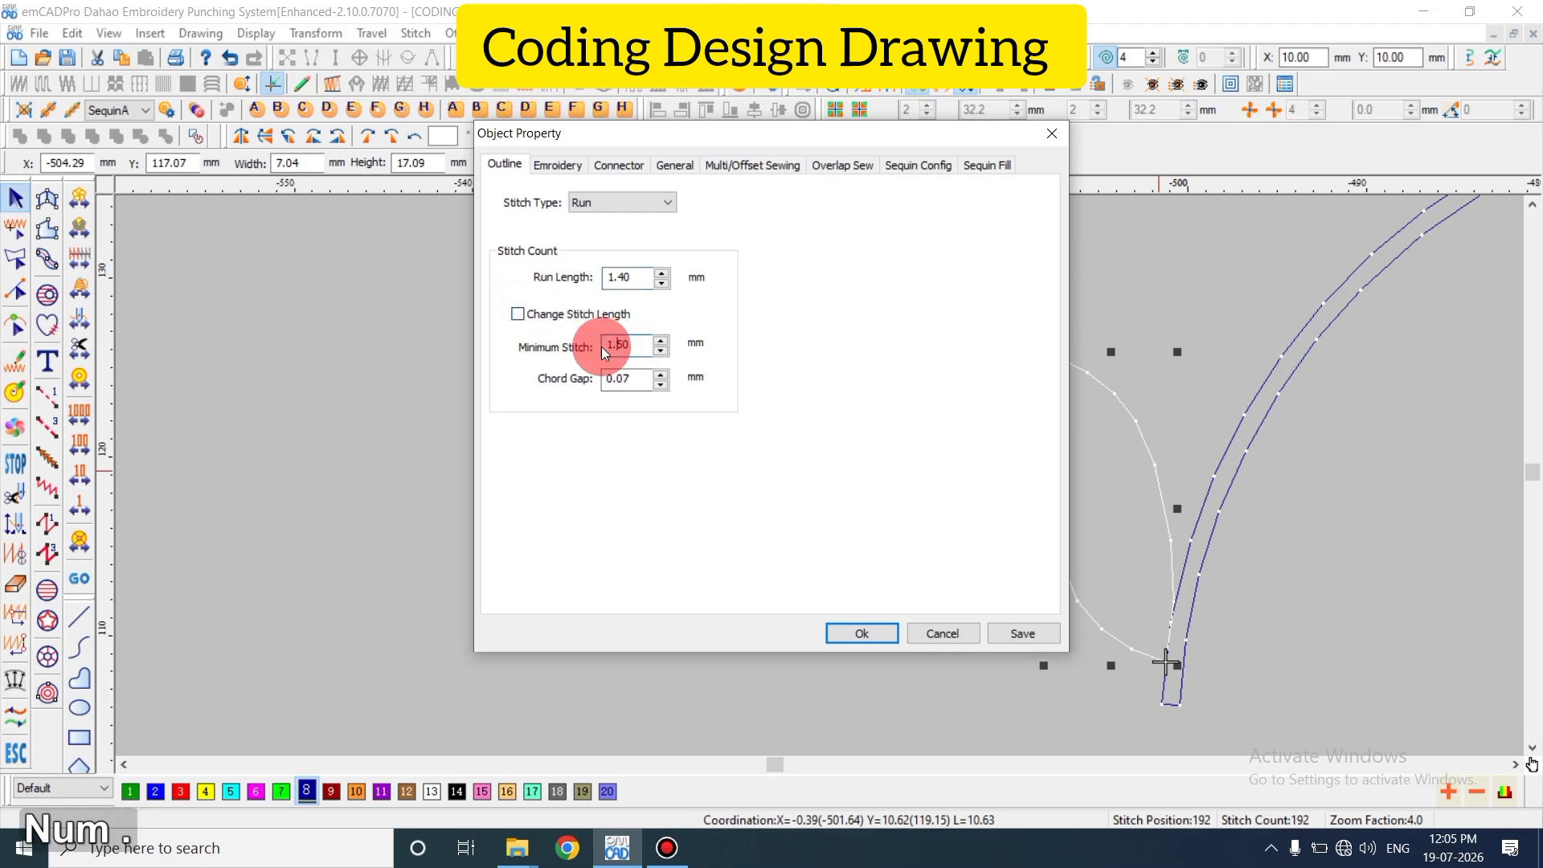
{"action": "left_click", "coordinate": [518, 315]}
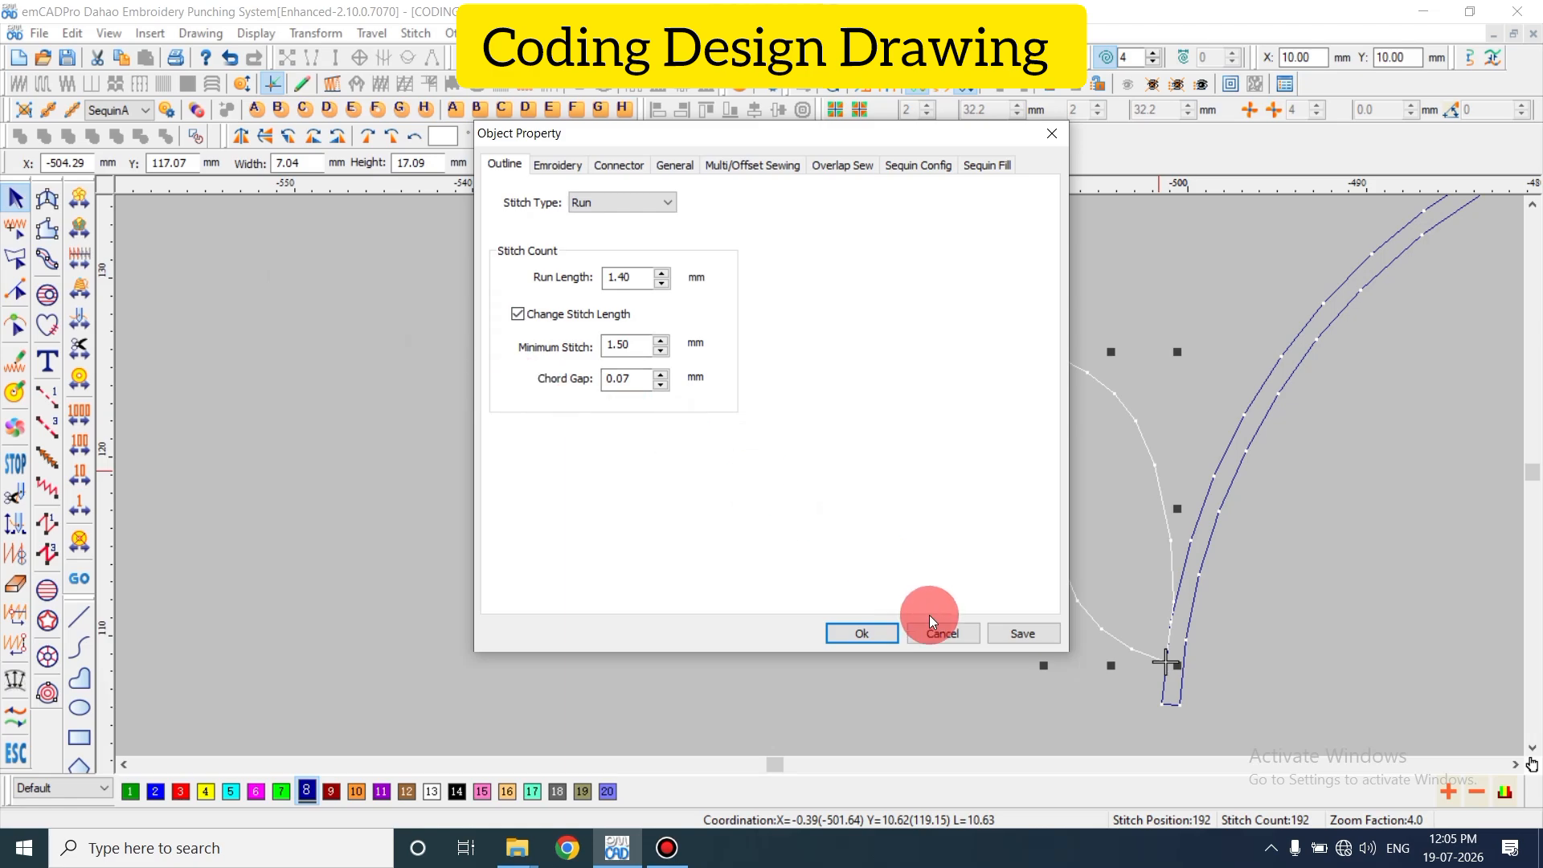
{"action": "left_click", "coordinate": [874, 634]}
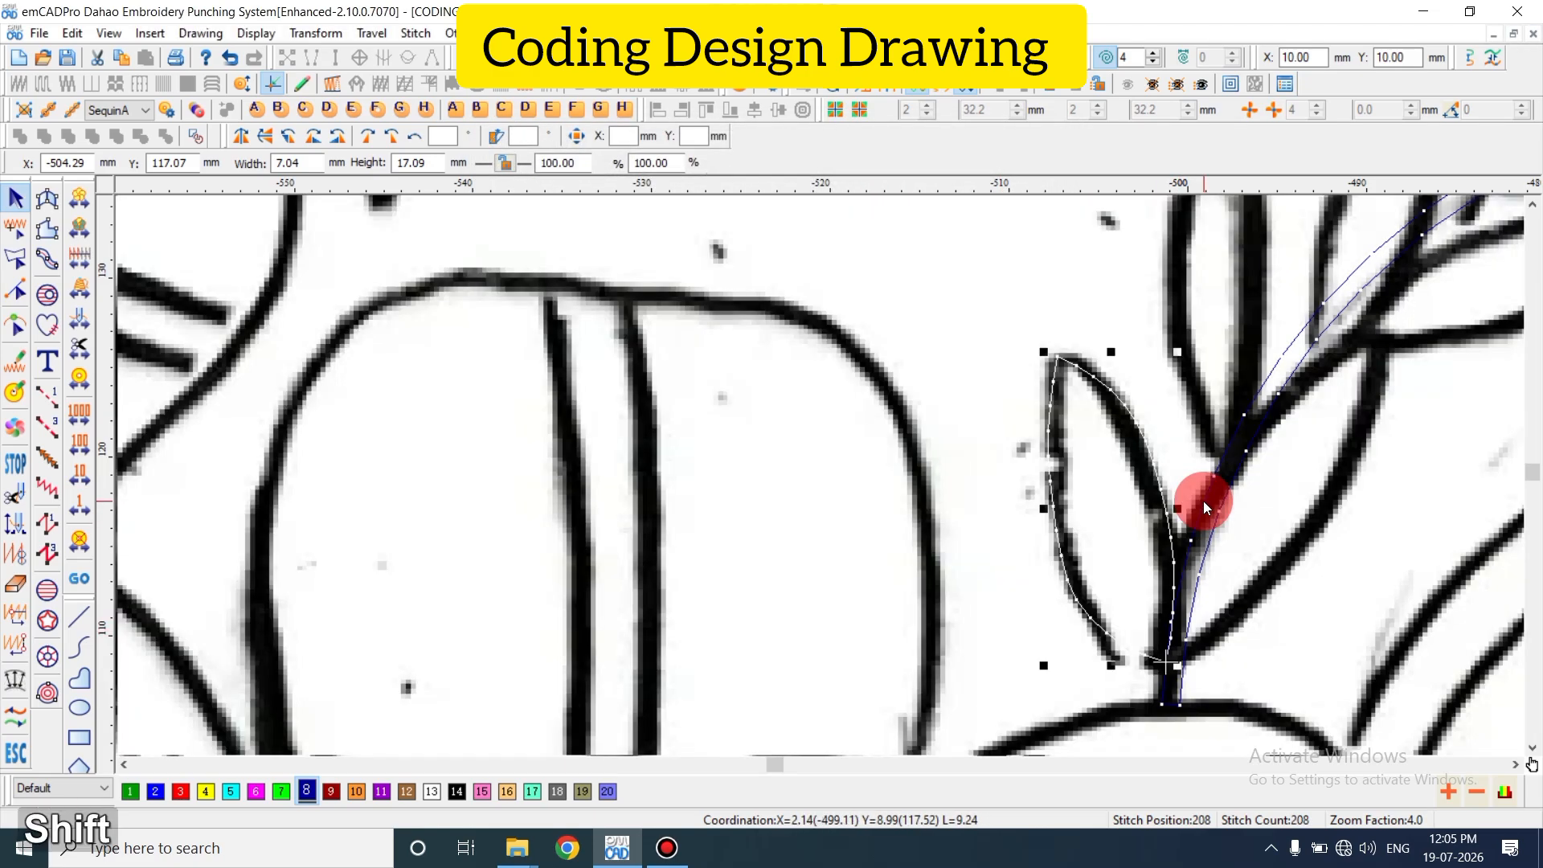
- Compare the leaf and stem outlines with the scanned sketch, then look over the flowers, leaves and sprigs across the whole design
{"action": "key", "text": "shift+z"}
{"action": "key", "text": "shift+z"}
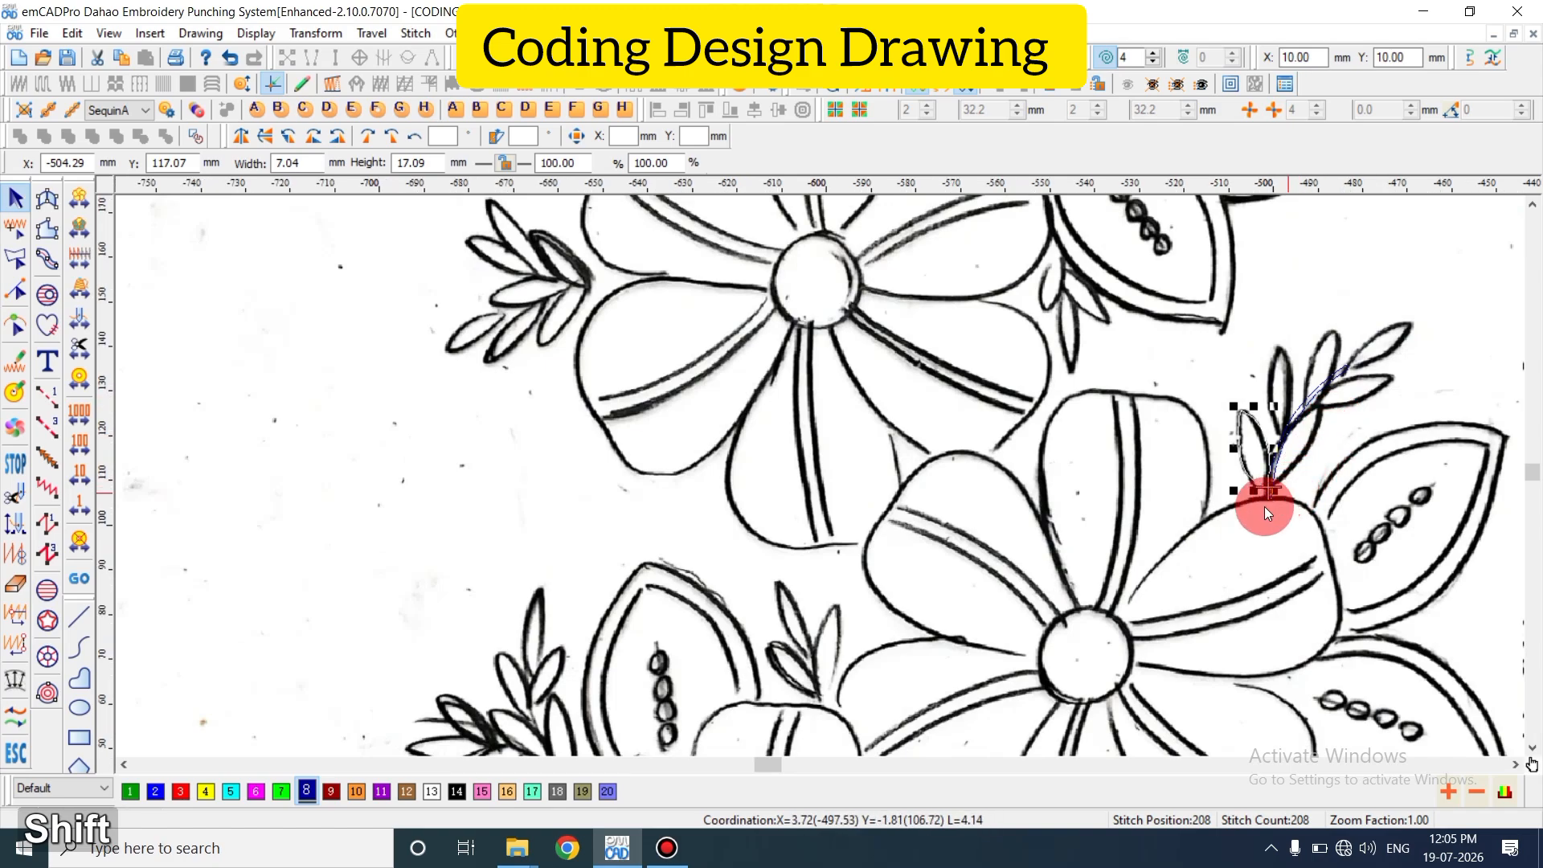
{"action": "key", "text": "z"}
{"action": "key", "text": "shift+z"}
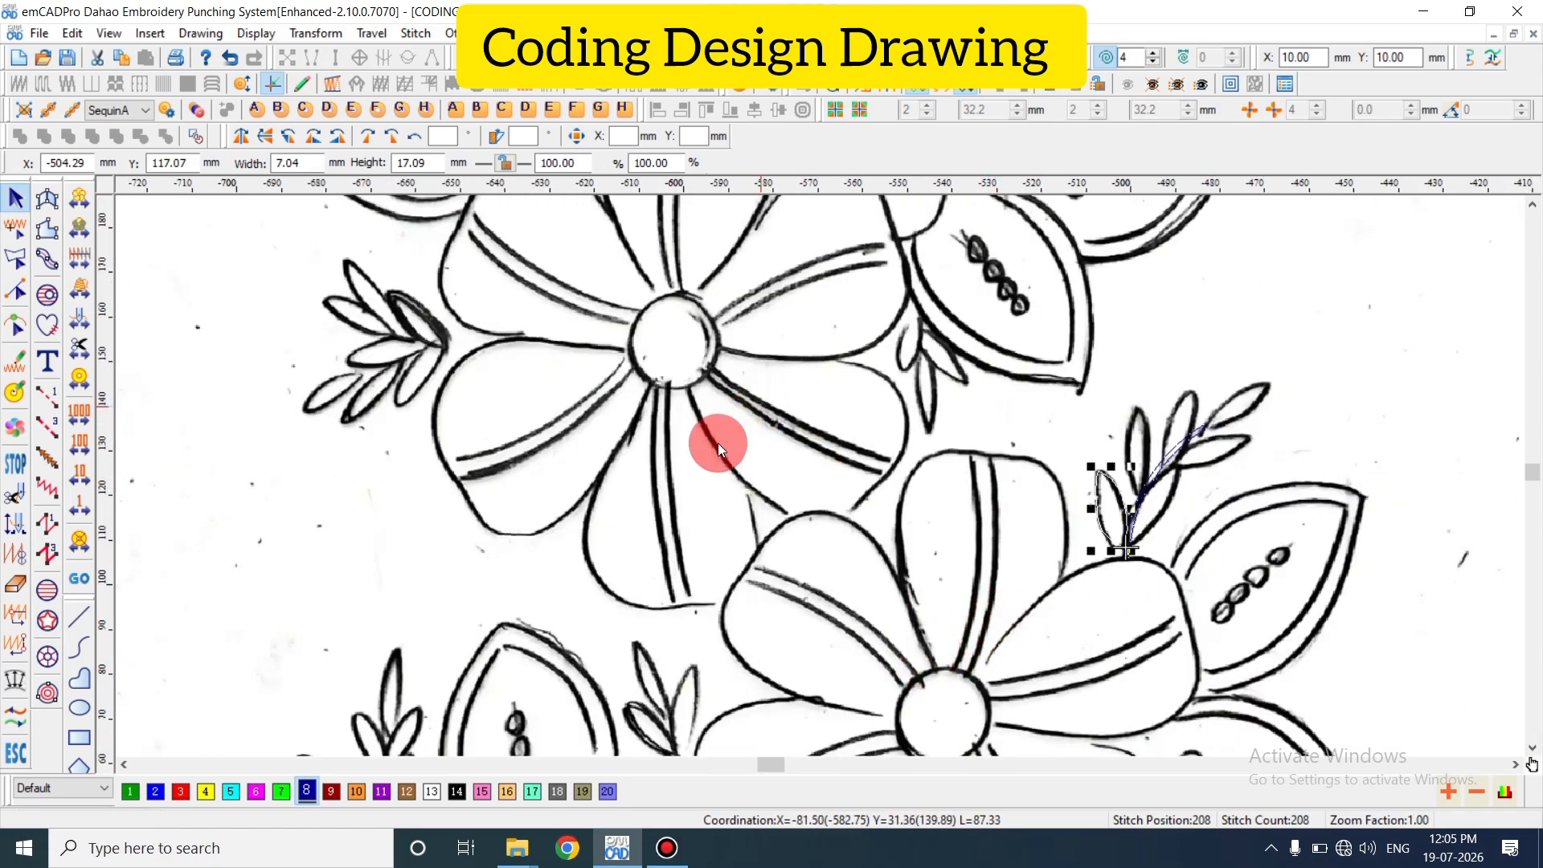
{"action": "scroll", "coordinate": [683, 497], "scroll_direction": "up", "scroll_amount": 4}
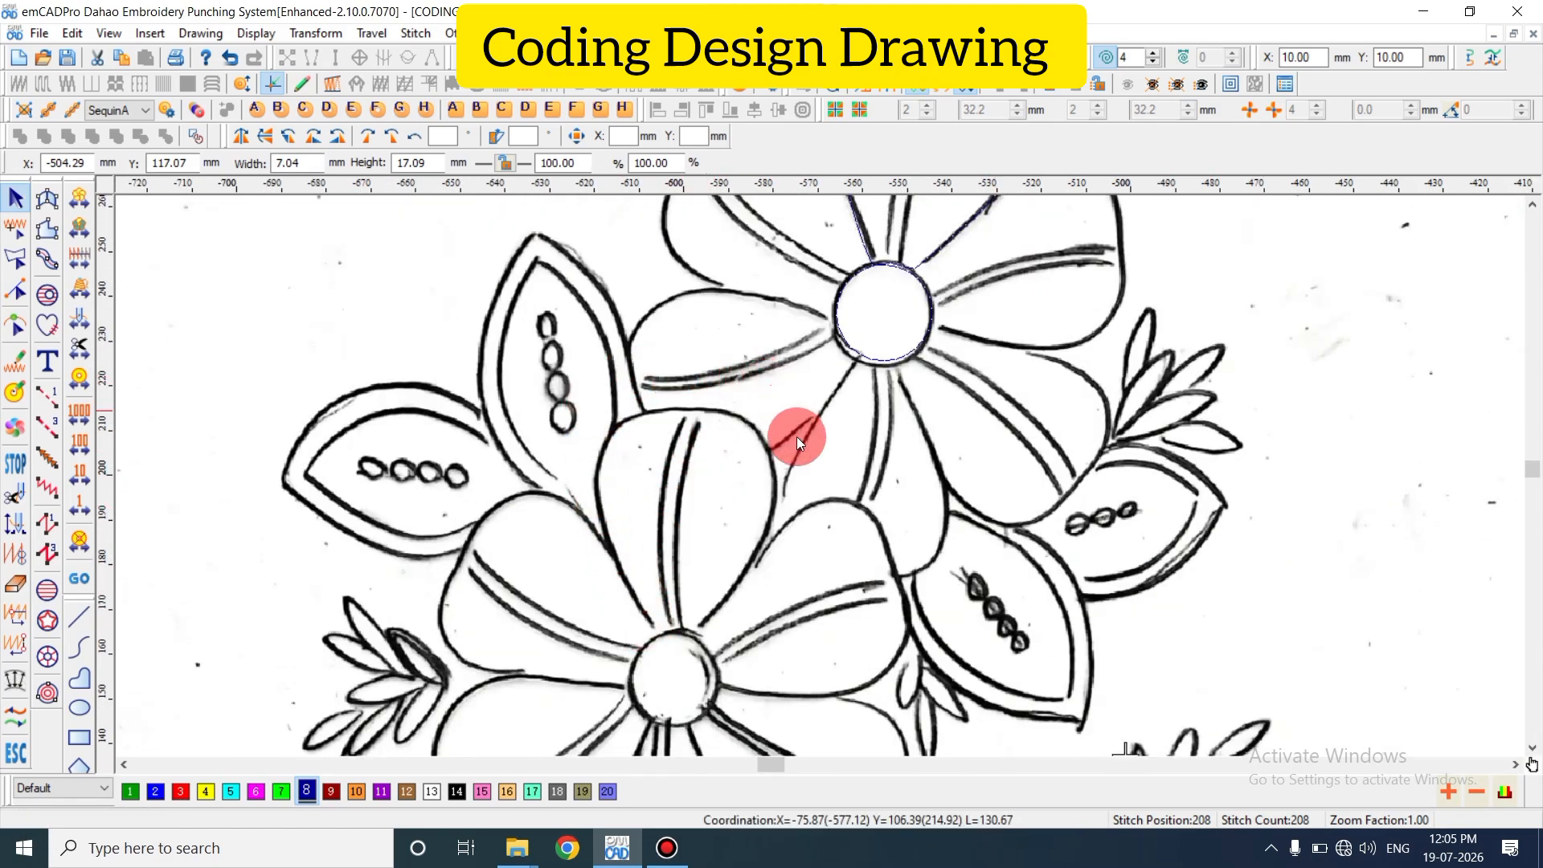
{"action": "scroll", "coordinate": [713, 568], "scroll_direction": "down", "scroll_amount": 3}
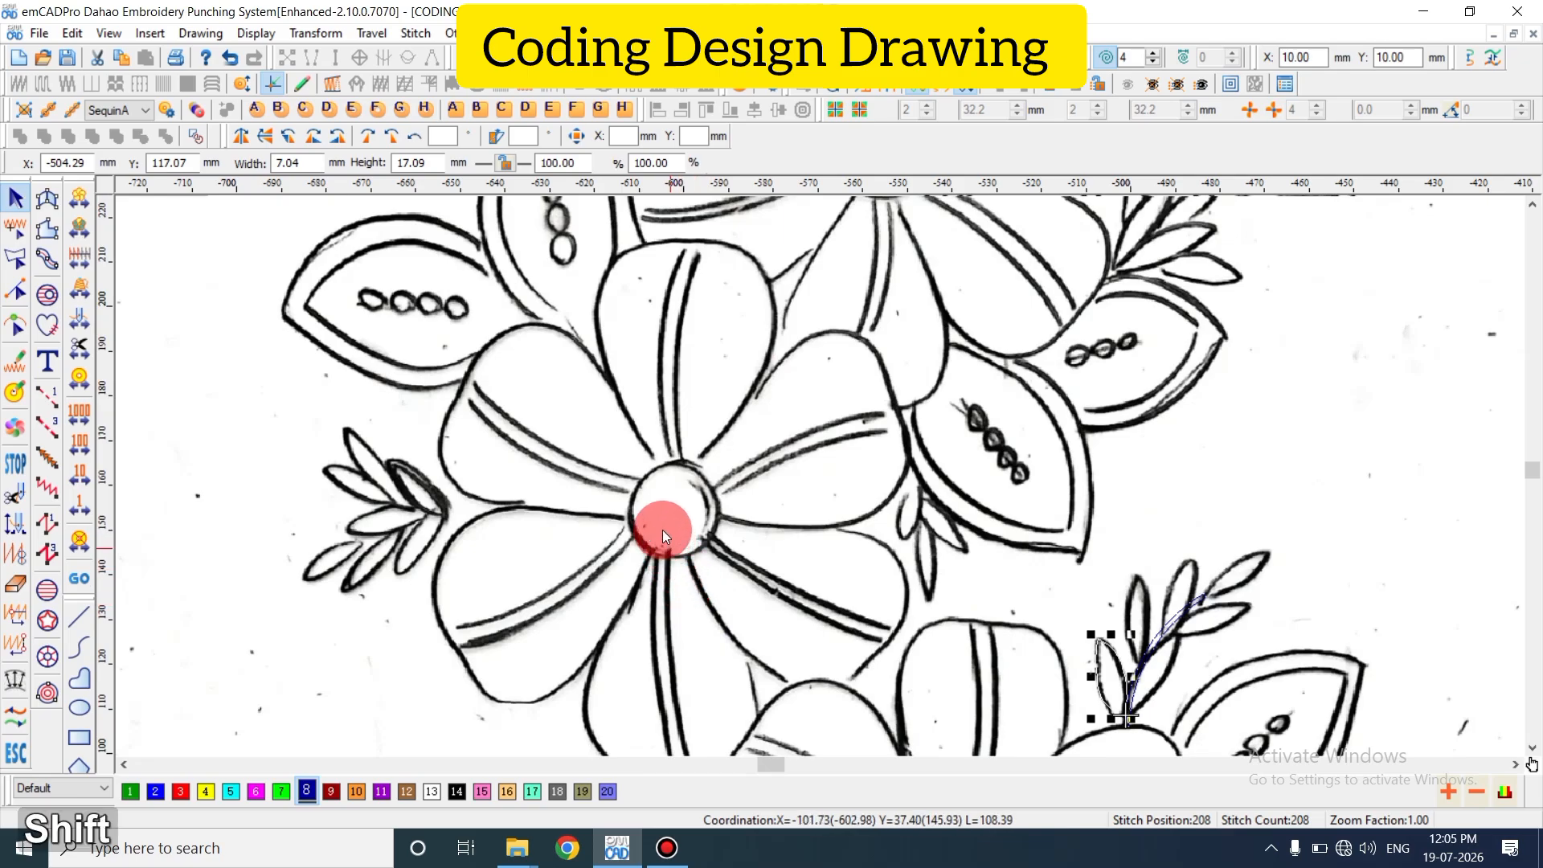
{"action": "key", "text": "shift+z"}
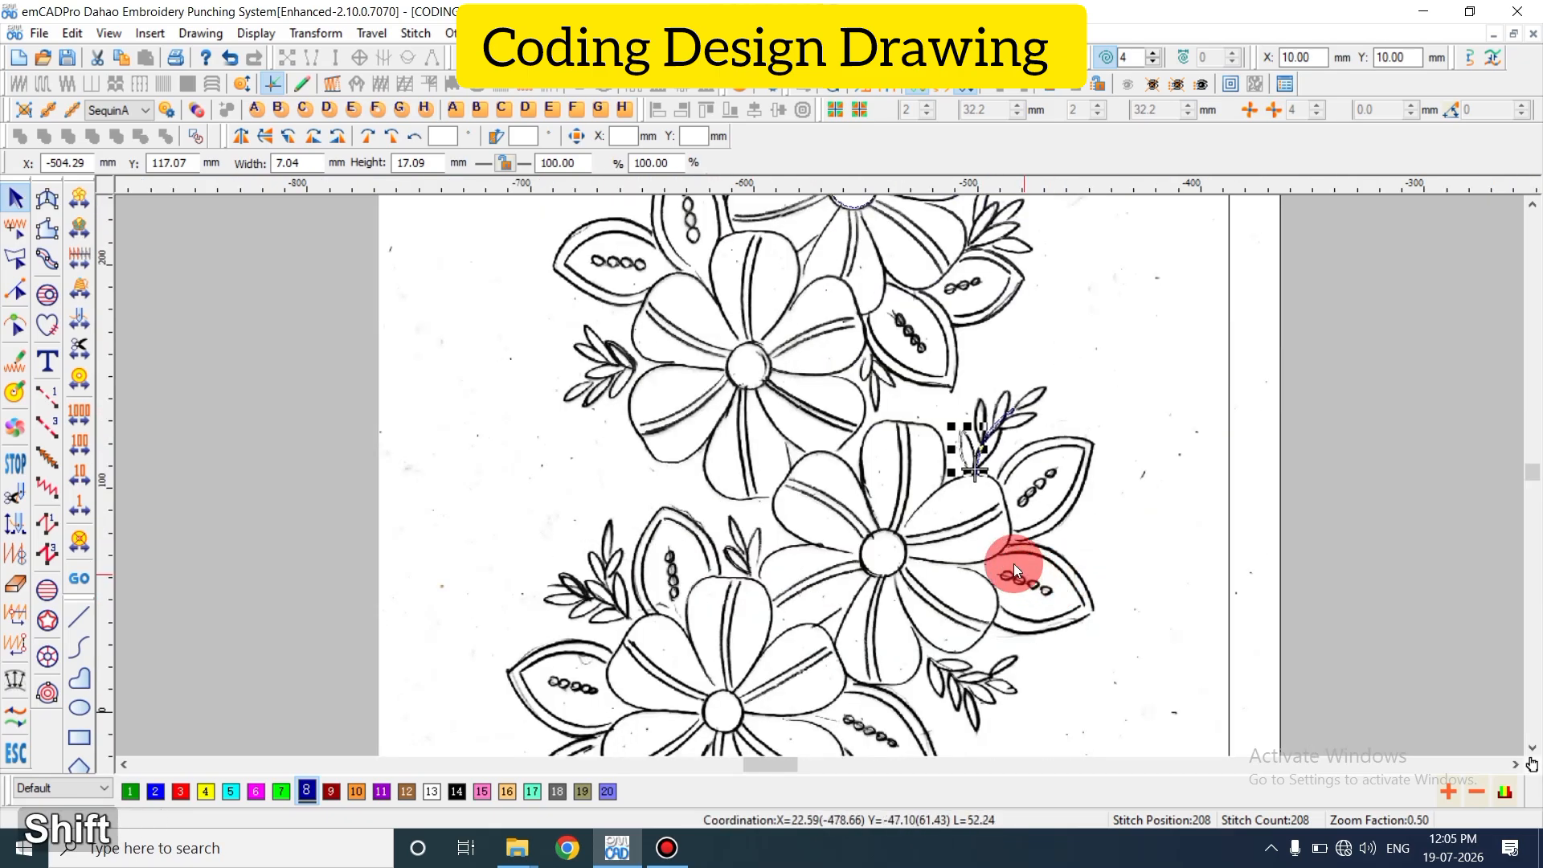
{"action": "key", "text": "z"}
{"action": "key", "text": "z"}
{"action": "key", "text": "shift+z"}
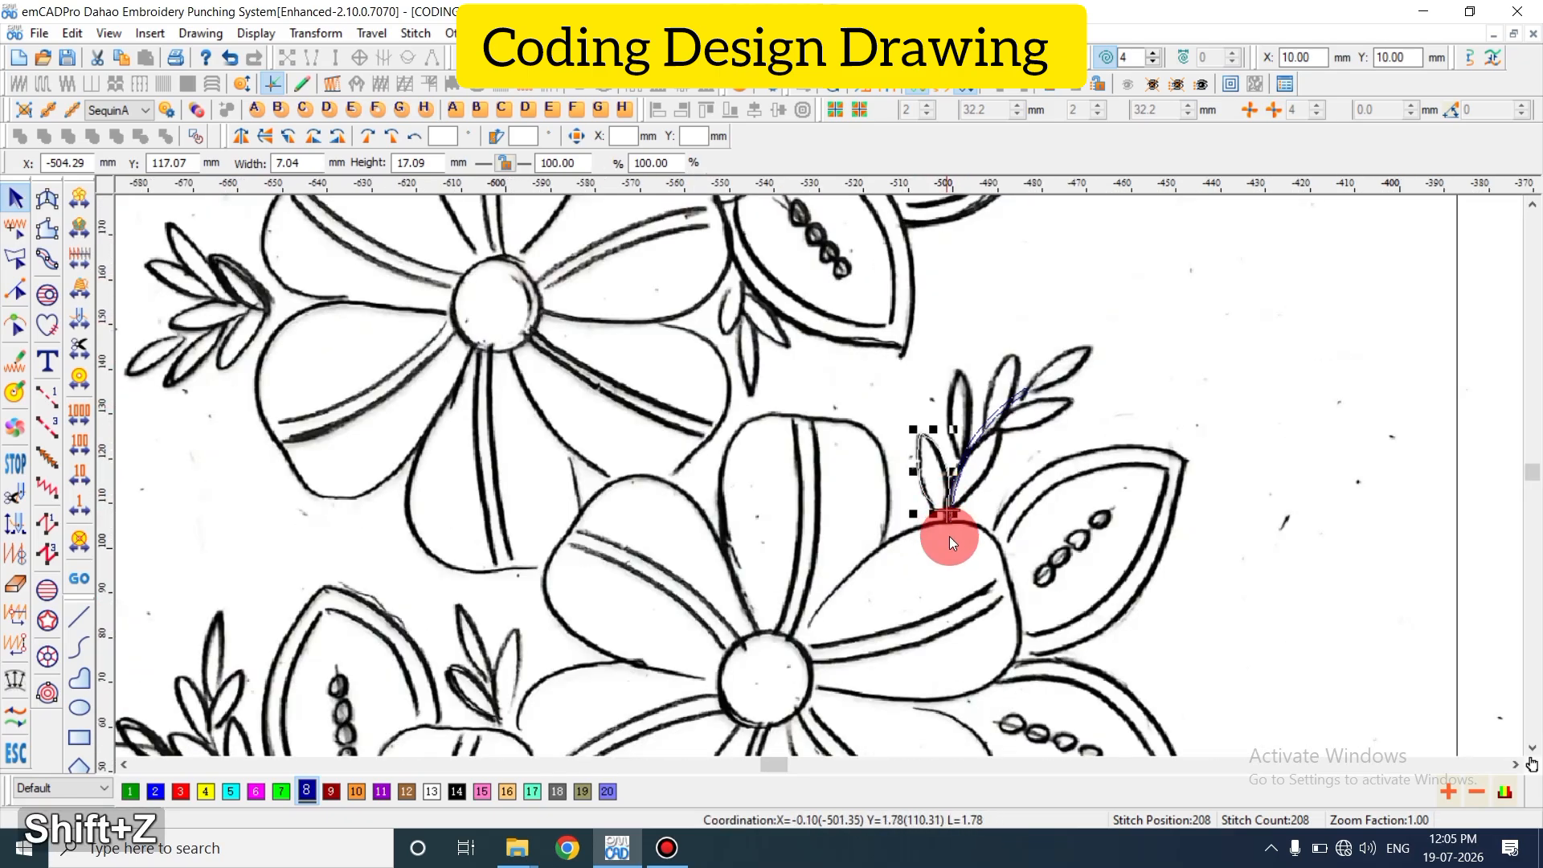
{"action": "key", "text": "z"}
{"action": "key", "text": "z"}
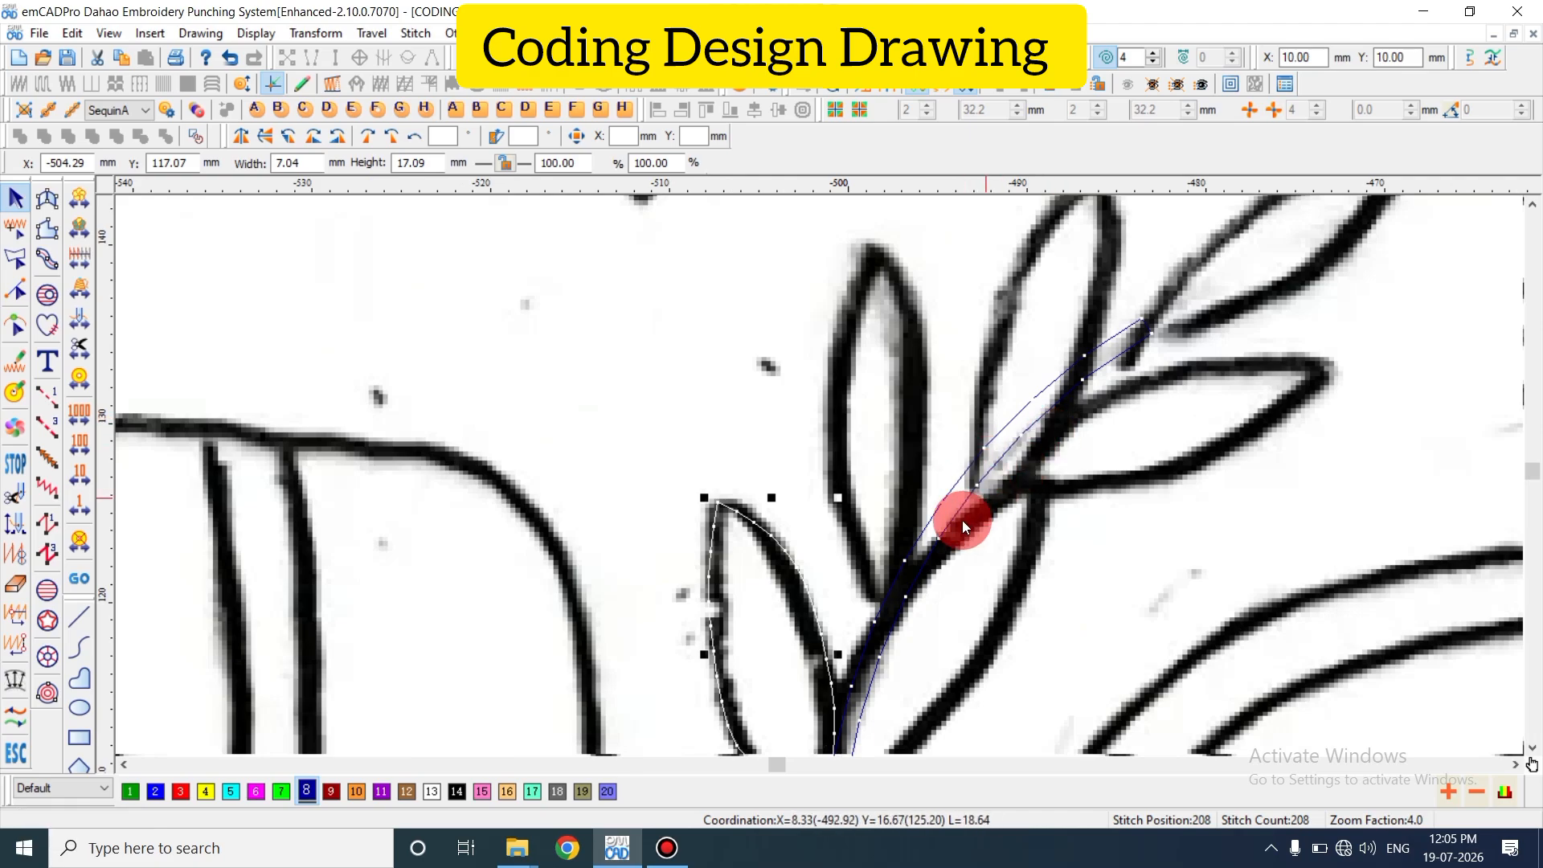
{"action": "key", "text": "shift+z"}
{"action": "key", "text": "shift+z"}
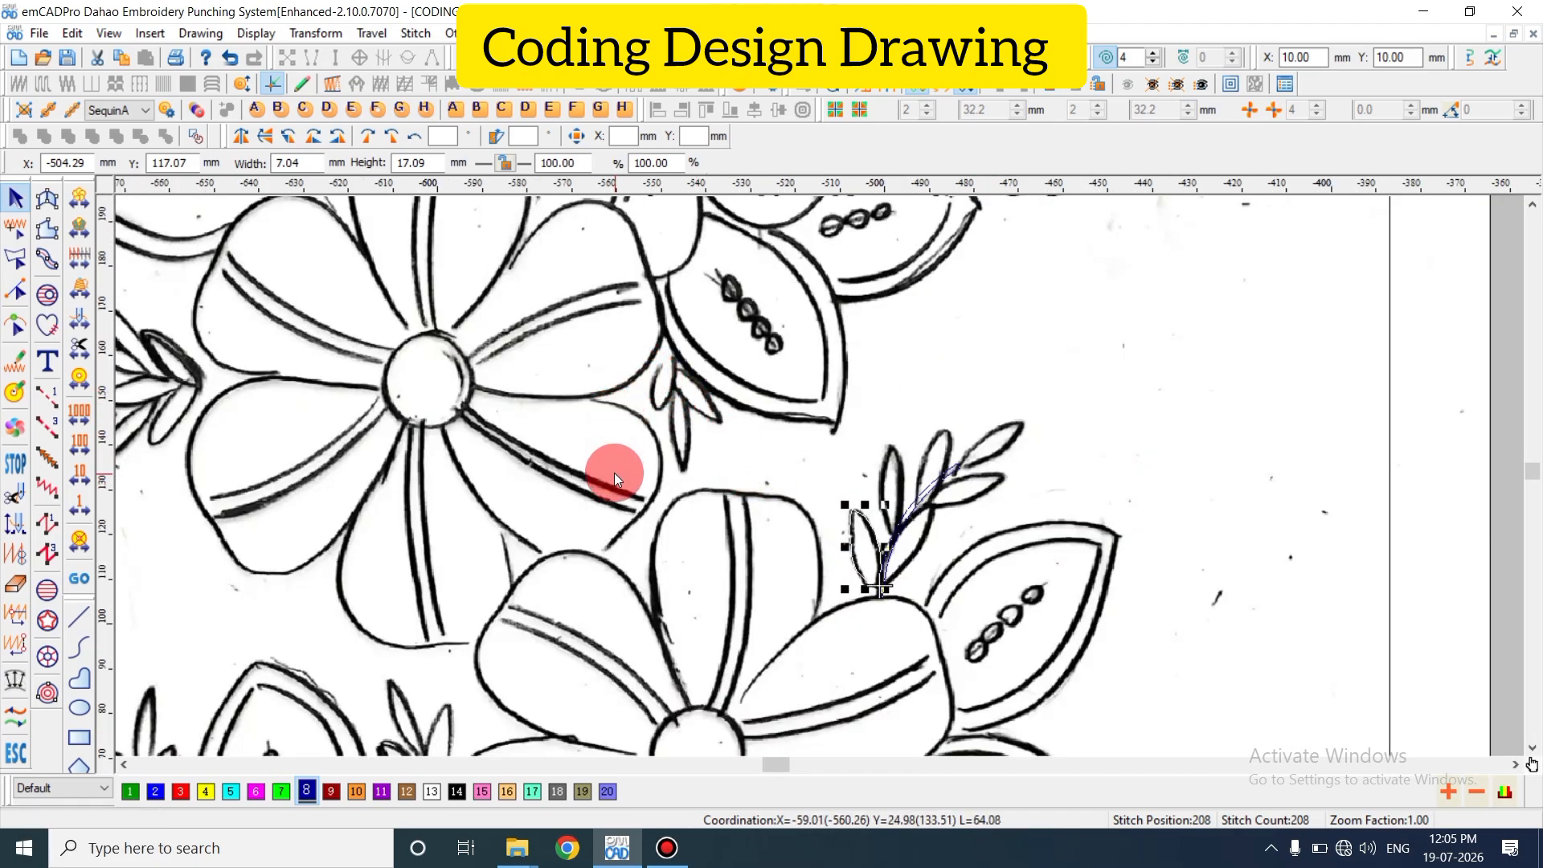
{"action": "key", "text": "shift+z"}
{"action": "key", "text": "shift+z"}
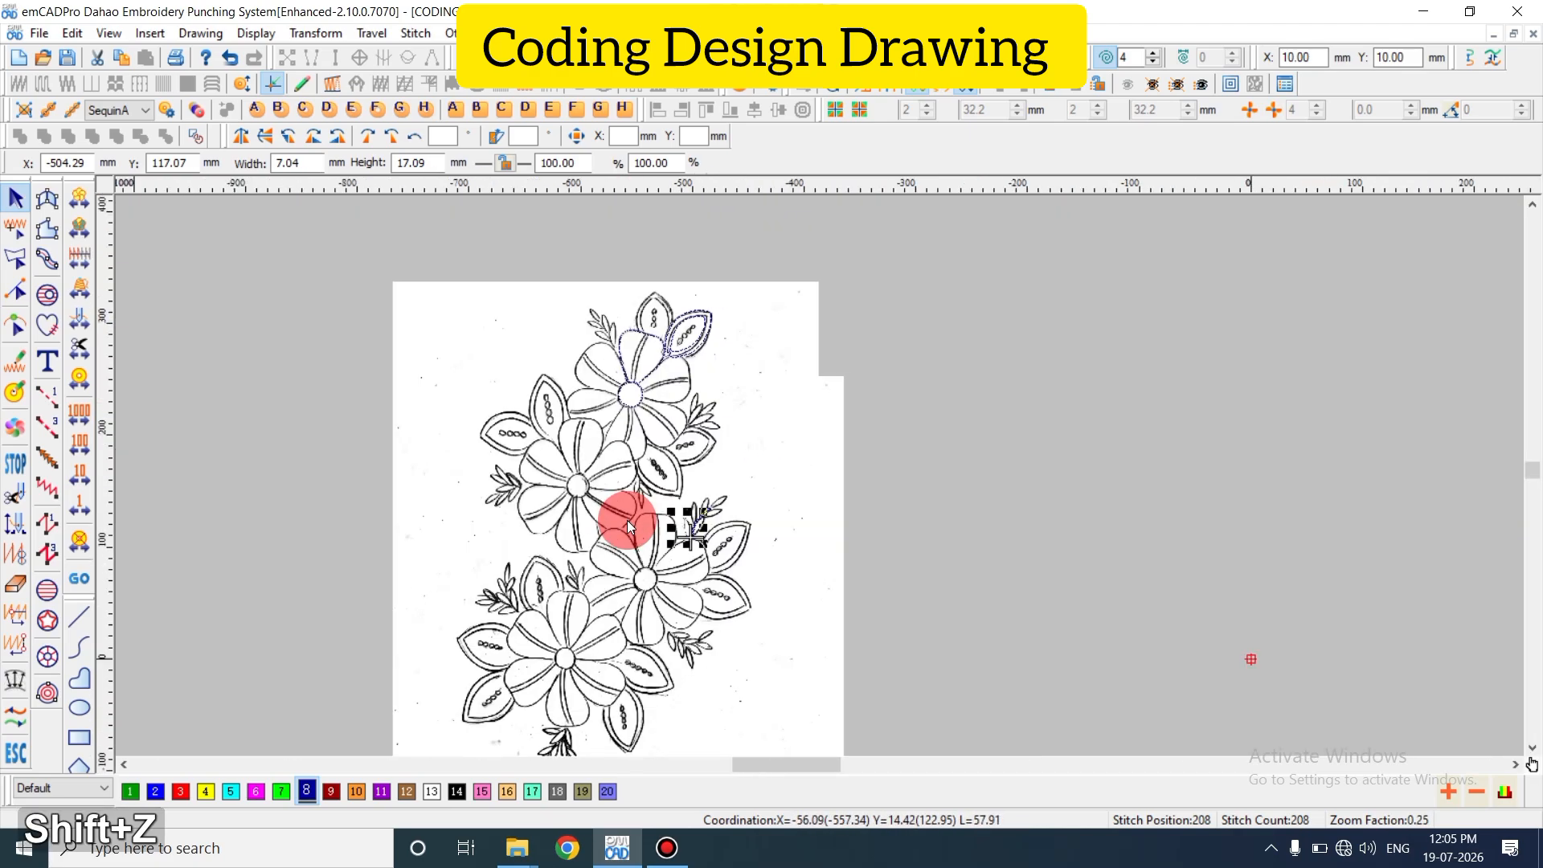